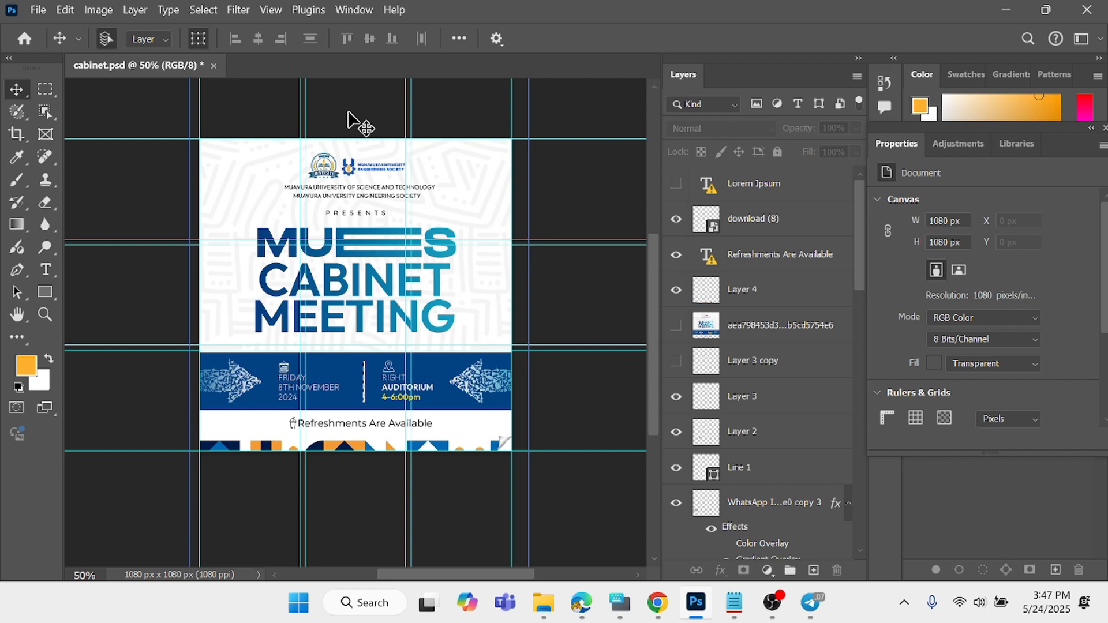
- Create a new 1080 x 1080 px RGB document at 300 pixels/inch with a white background
left_click(25, 40)
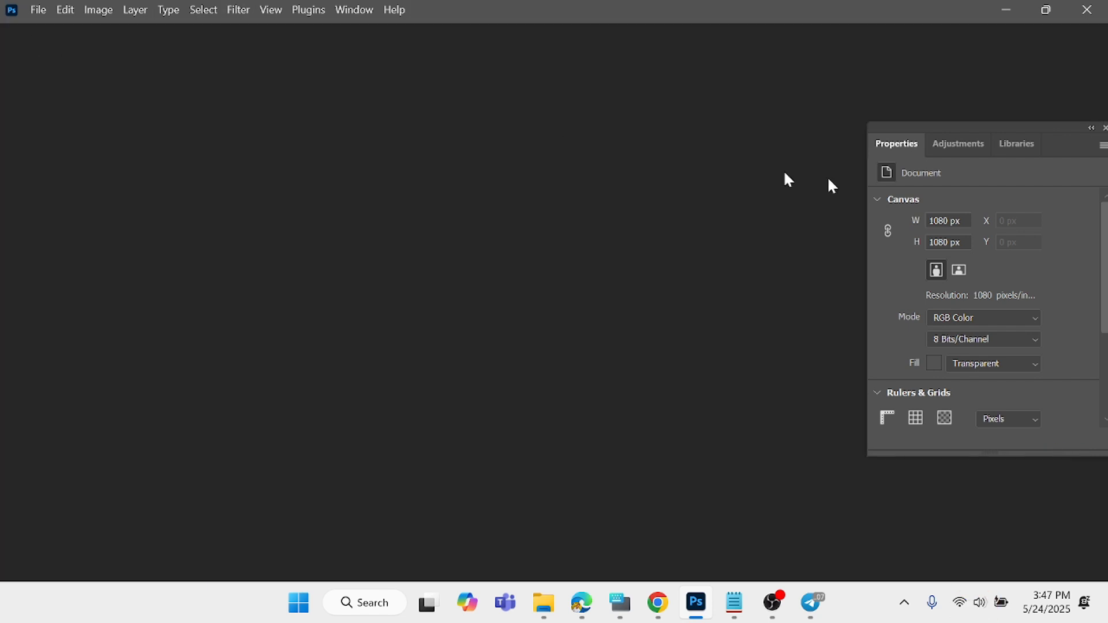
left_click(70, 128)
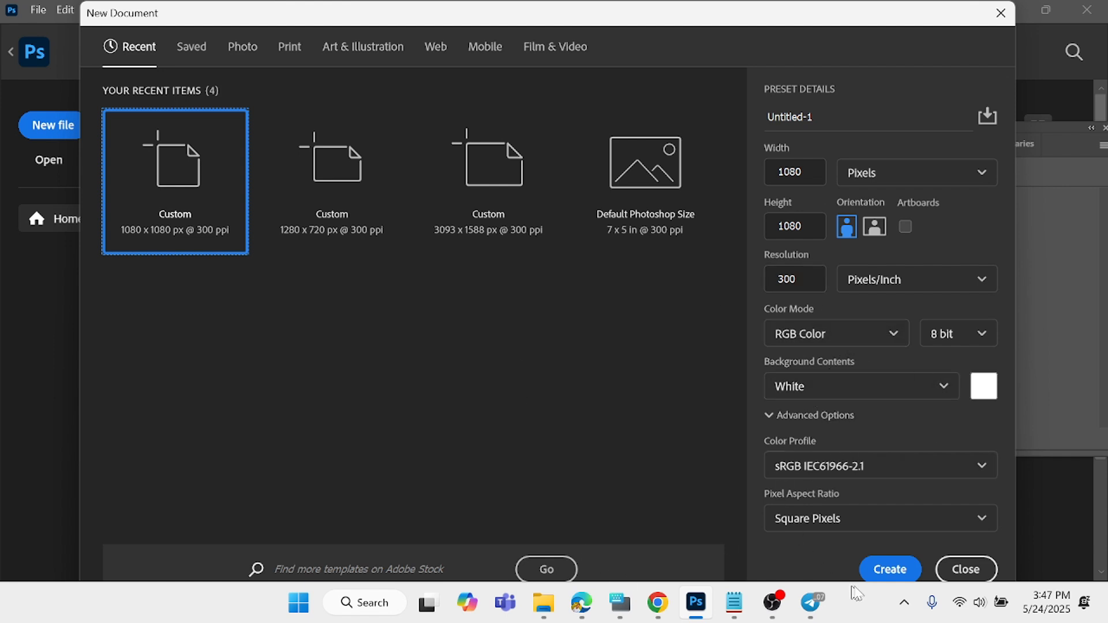
left_click(886, 566)
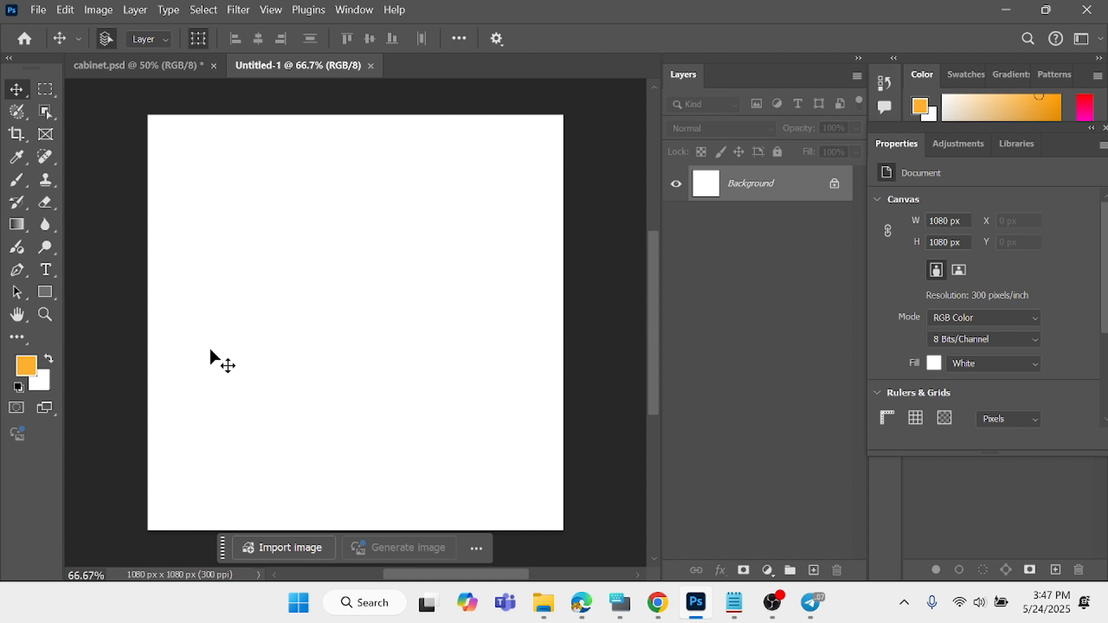
- Place the c586b2f63c1fb9b24a76829b67e7a85d pattern image as an embedded object and scale it to about 364.5% to cover the whole canvas
left_click(38, 10)
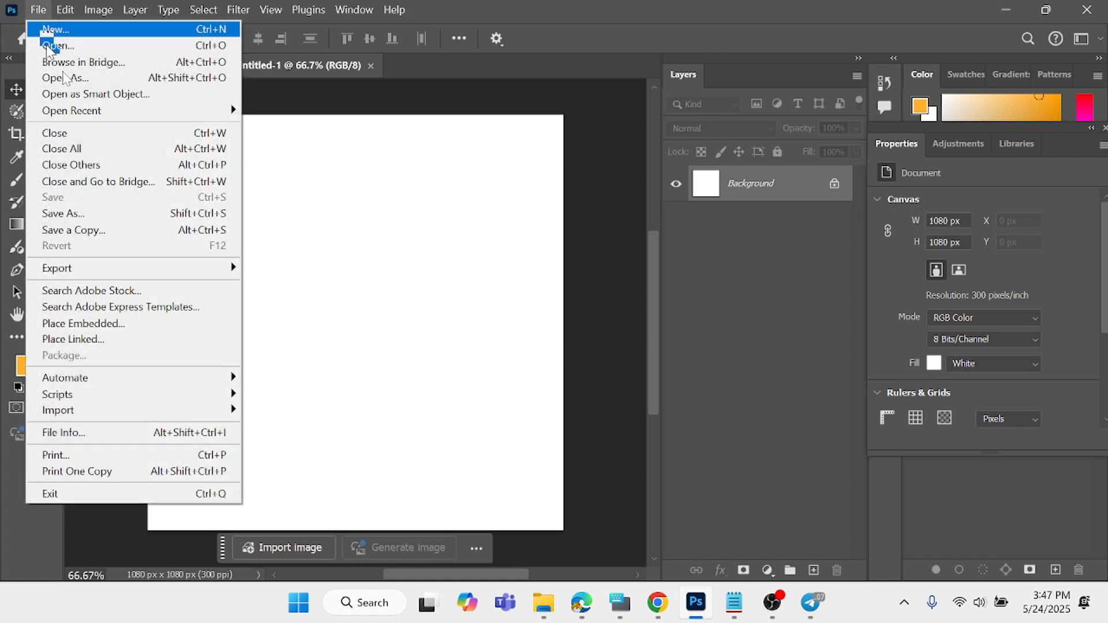
left_click(92, 323)
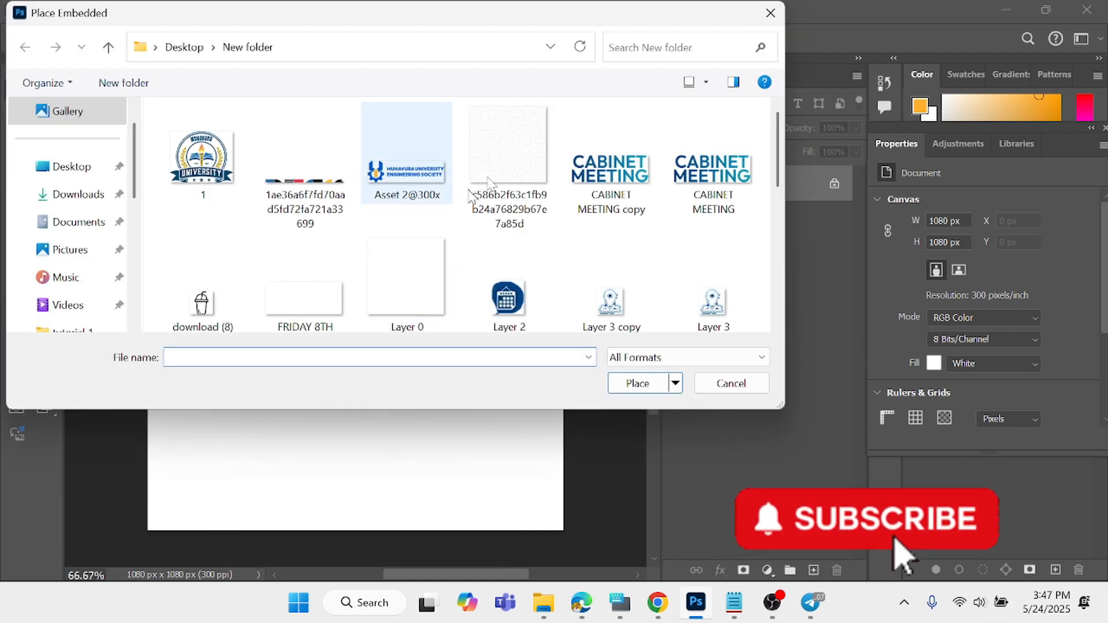
left_click(503, 179)
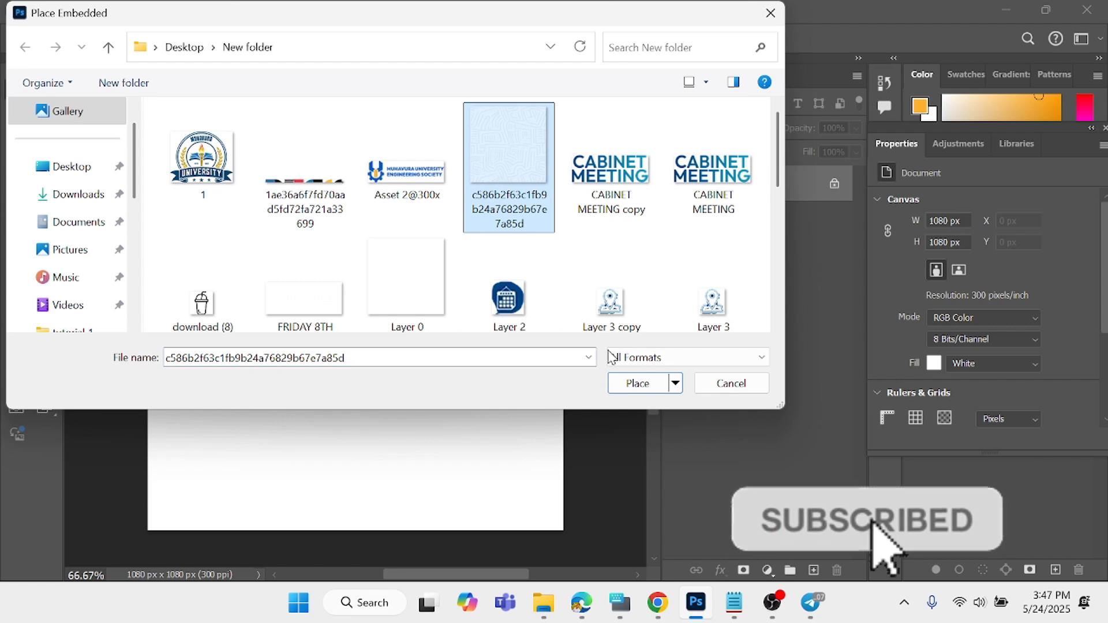
left_click(635, 383)
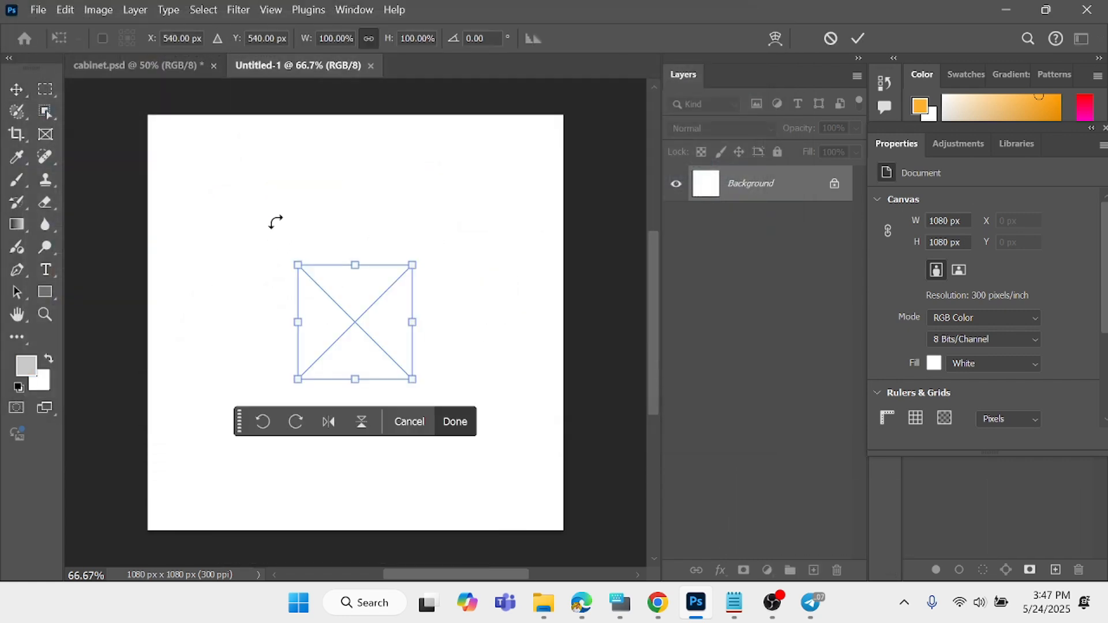
left_click_drag(299, 267, 142, 130)
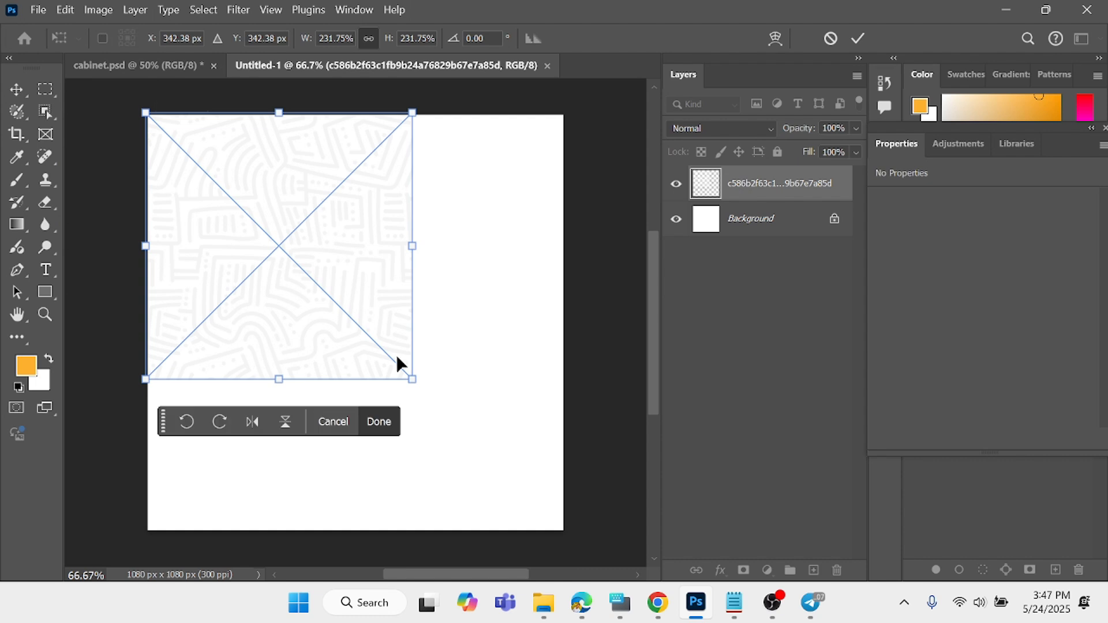
left_click_drag(412, 379, 556, 550)
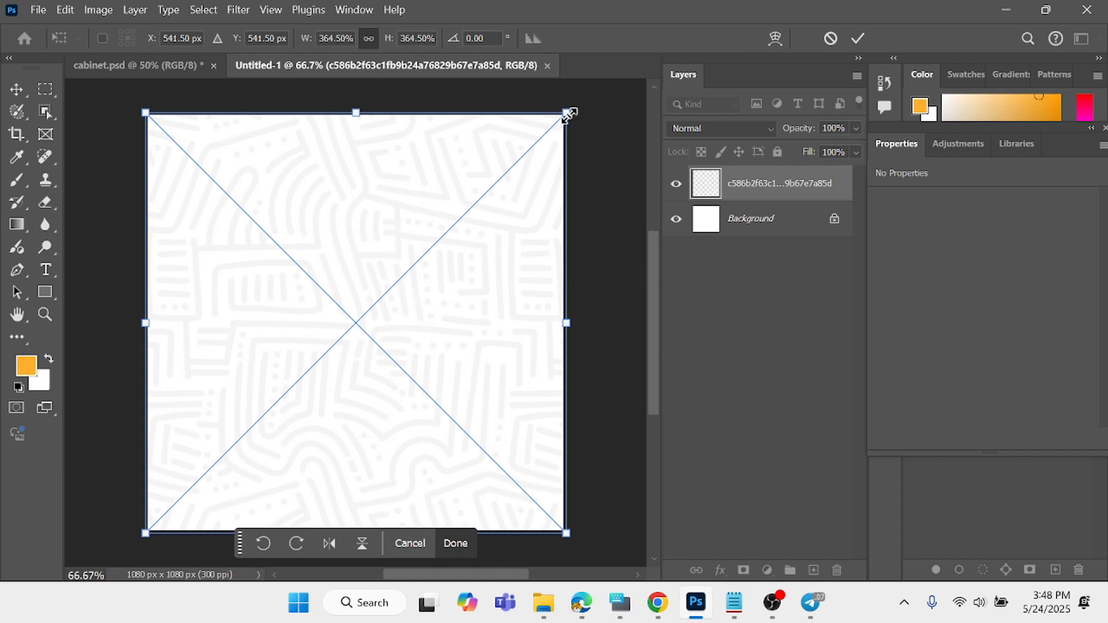
left_click(455, 544)
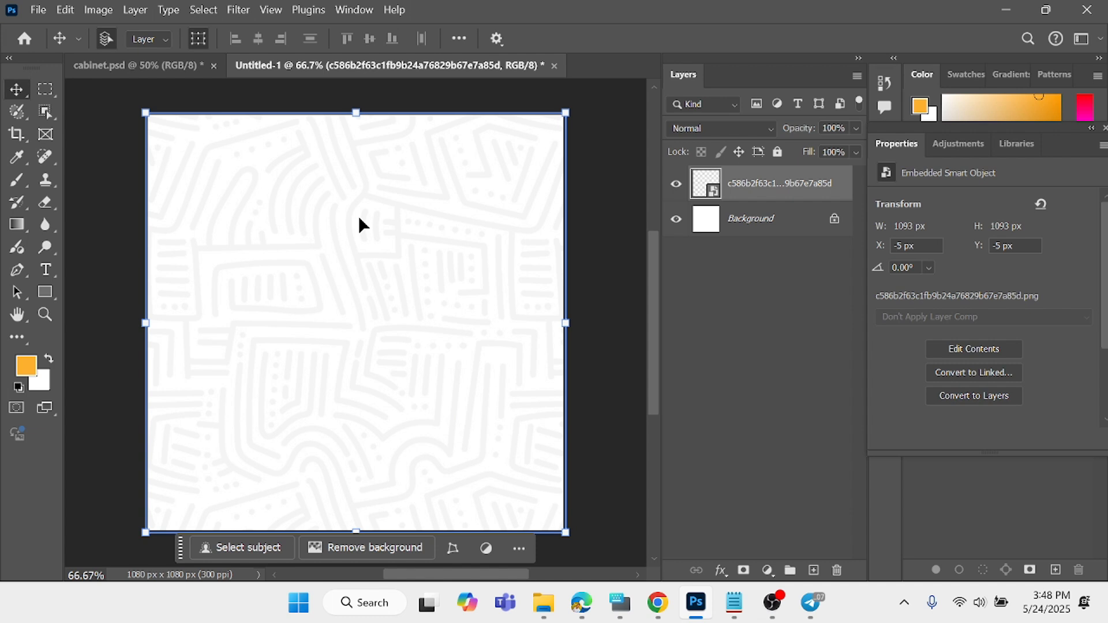
key("Return")
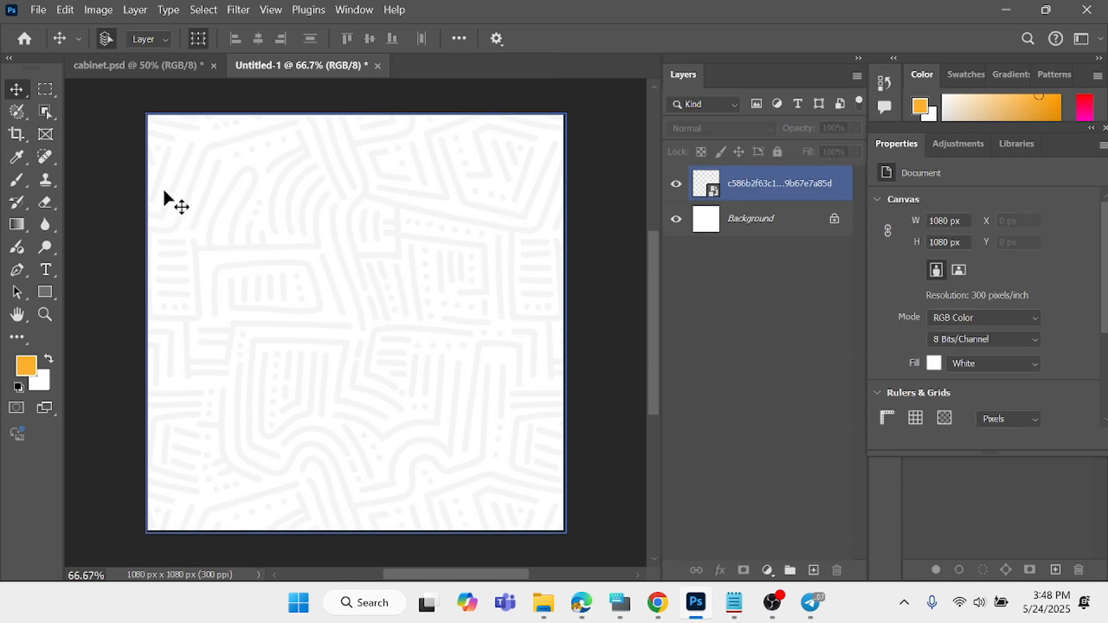
- Add a cyan guide layout with 3 columns and 3 rows, using 20 px gutters
left_click(38, 10)
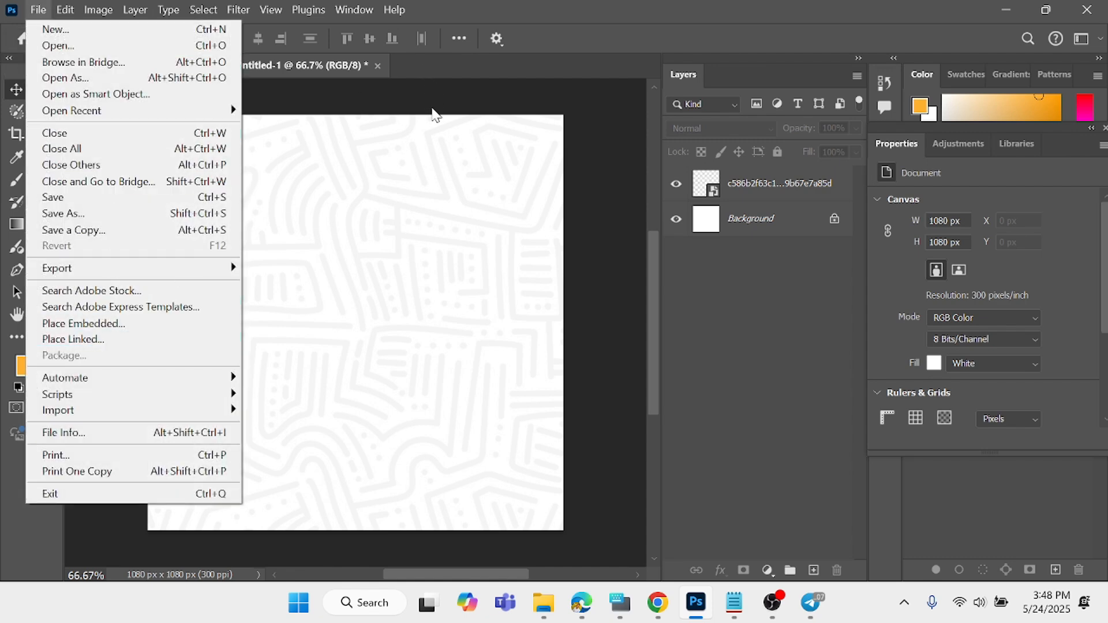
left_click(433, 109)
left_click(271, 10)
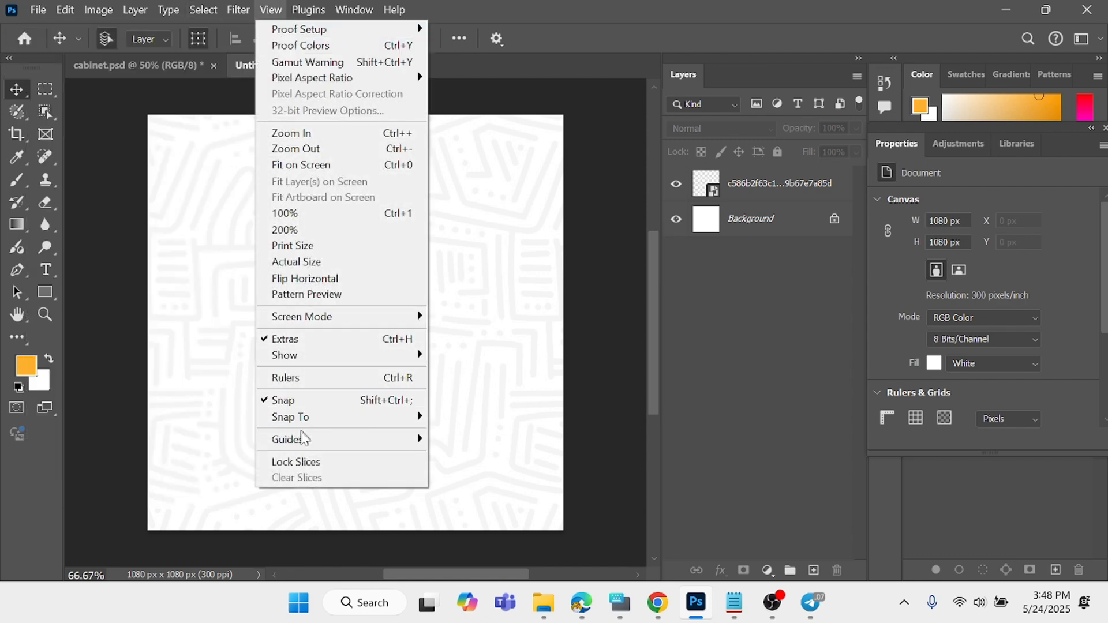
mouse_move(305, 441)
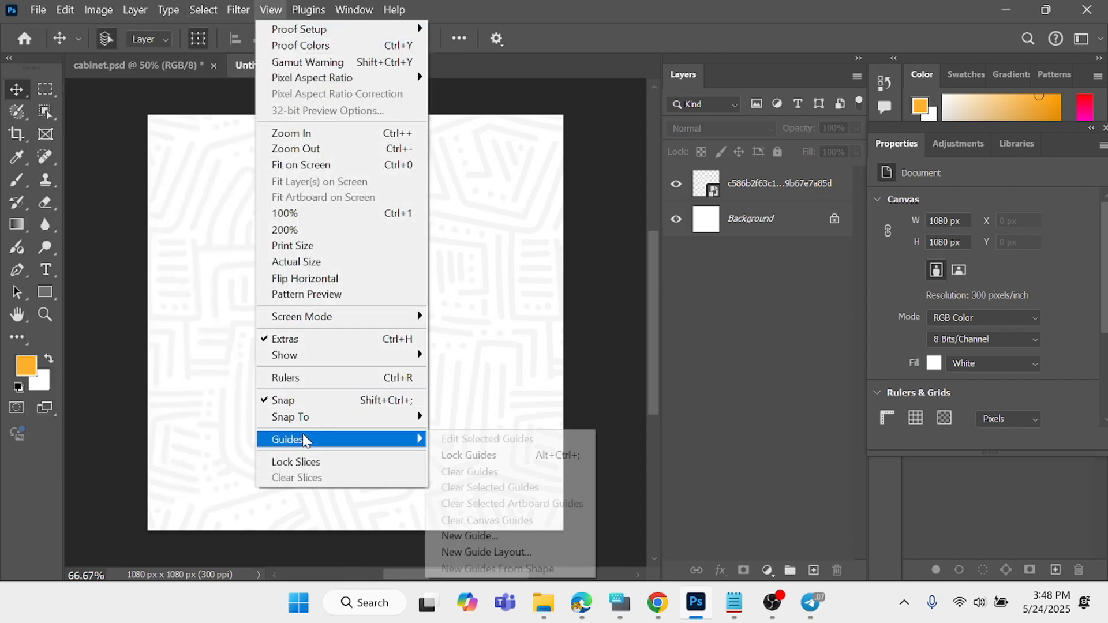
left_click(513, 554)
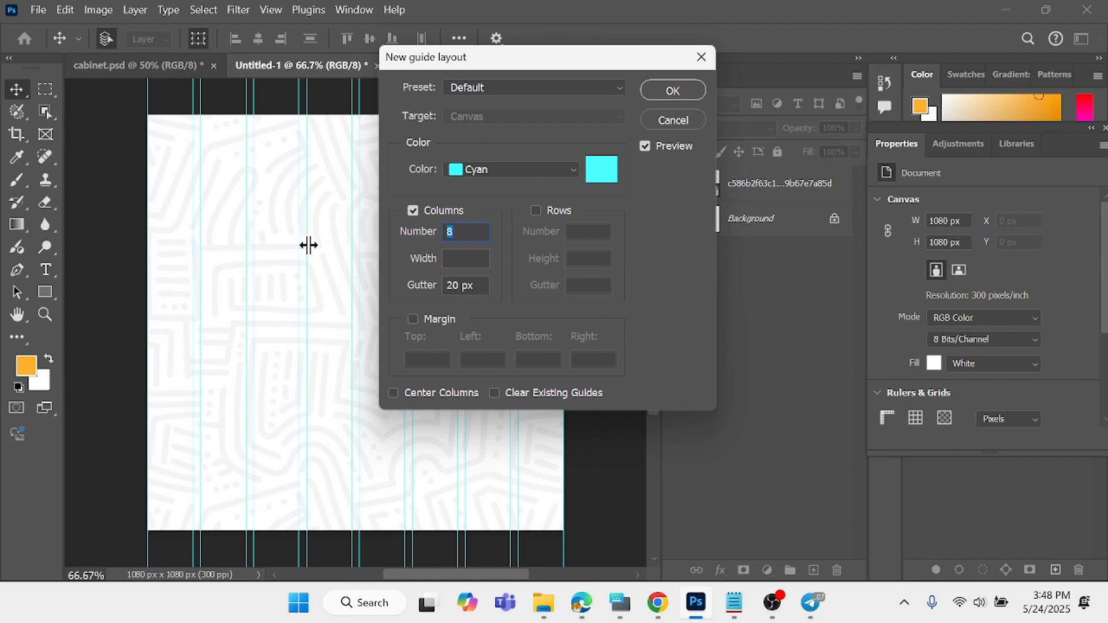
type("3")
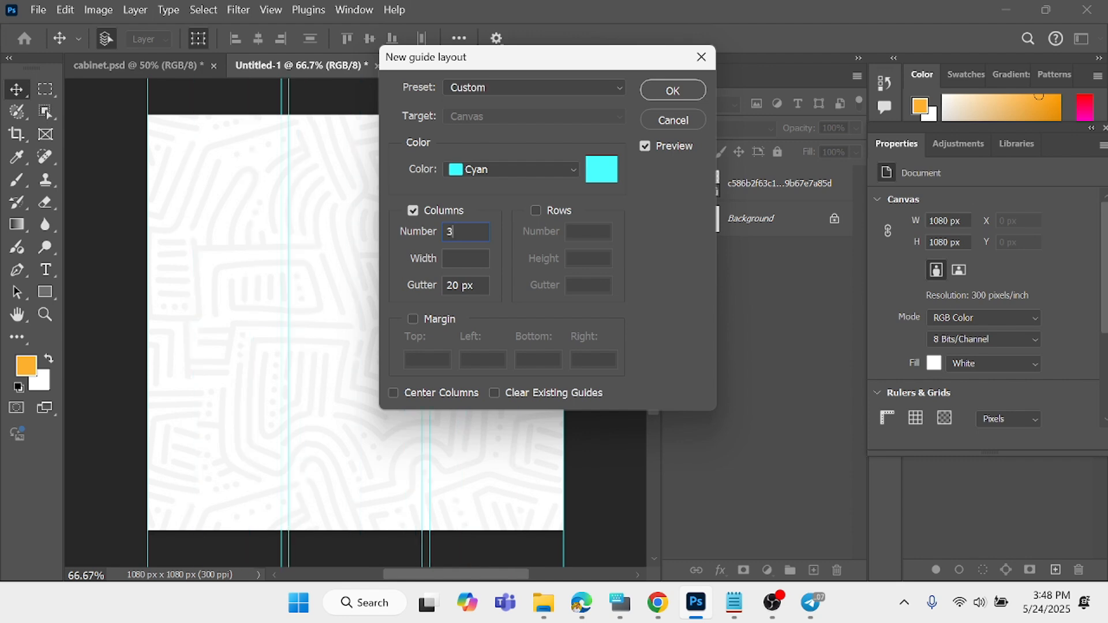
left_click(536, 210)
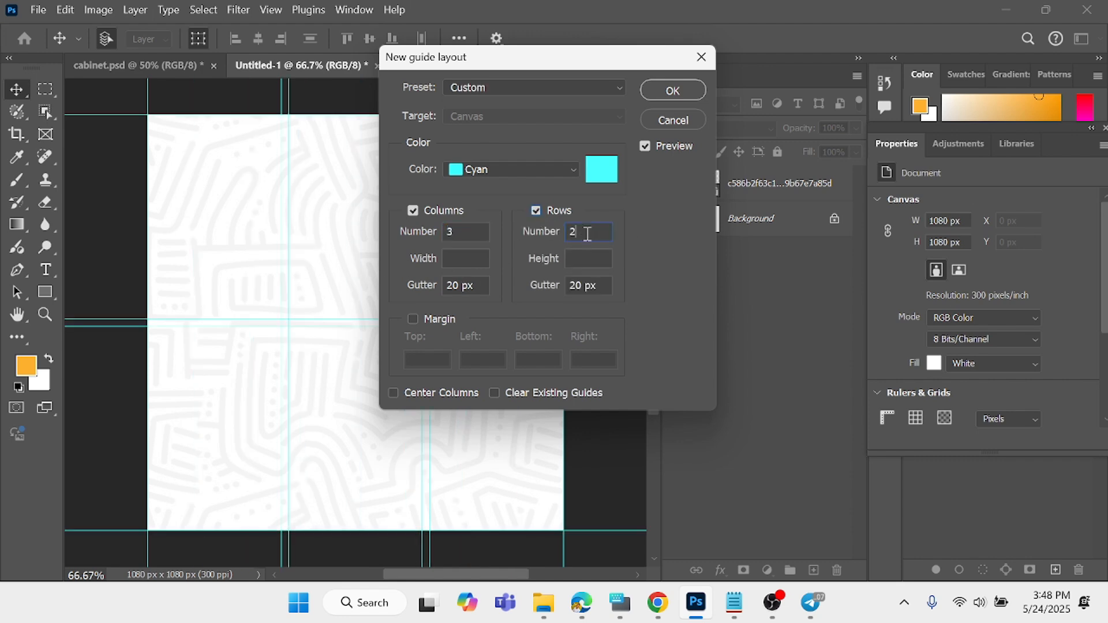
type("3")
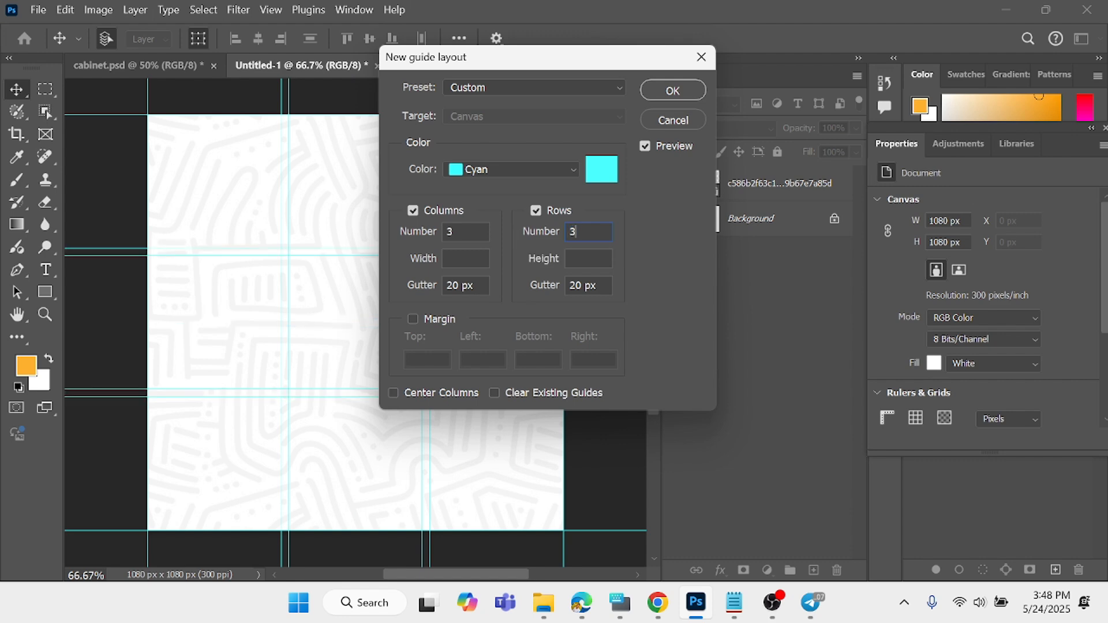
left_click(672, 90)
left_click(346, 233)
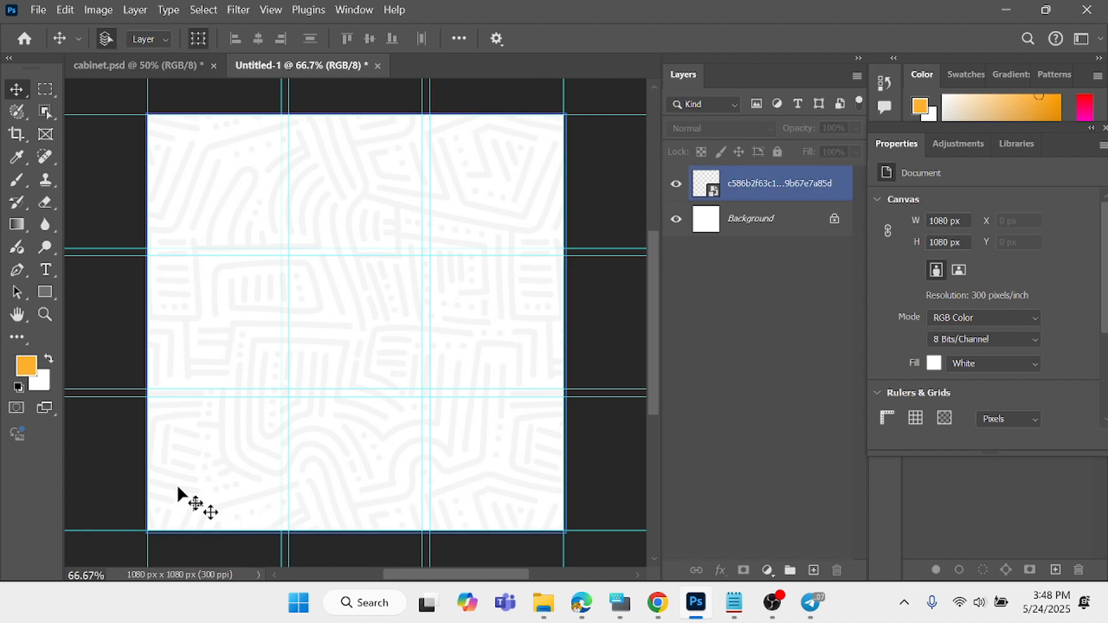
- Place the university logo image 1 as an embedded object, scaled to about 357%, near the canvas's upper edge beside the first column gutter
left_click(38, 10)
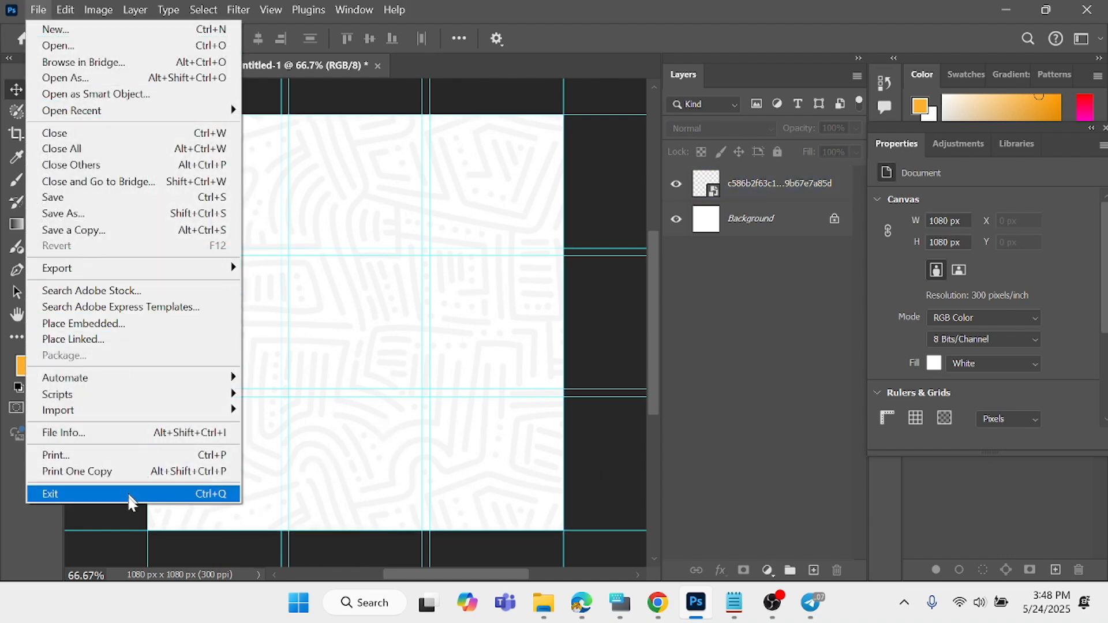
left_click(96, 325)
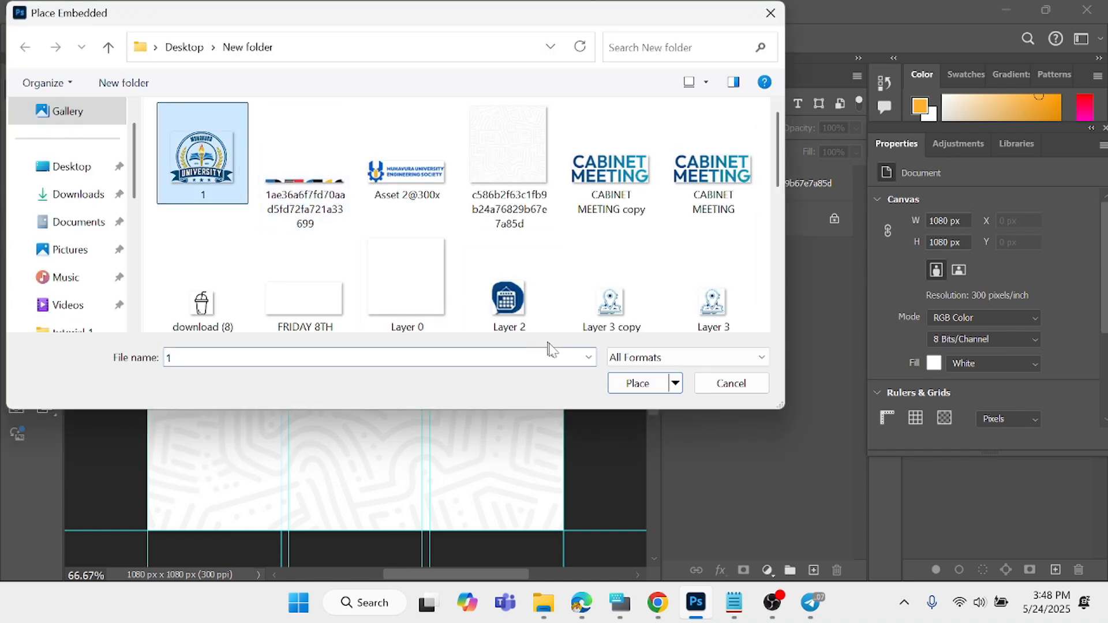
left_click(638, 384)
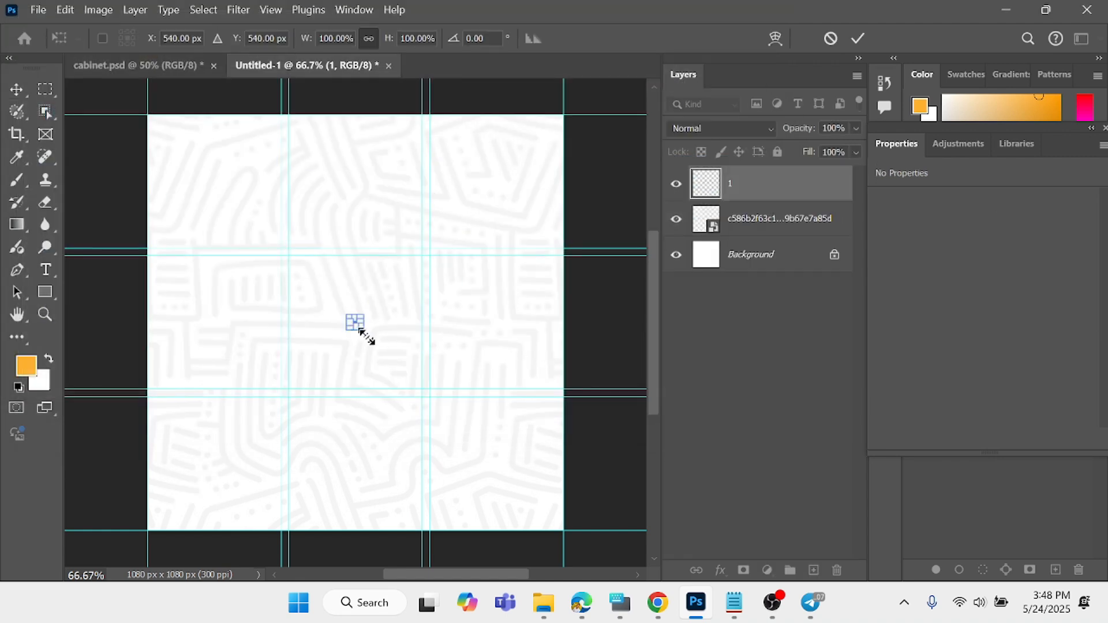
left_click_drag(363, 331, 391, 350)
left_click_drag(360, 283, 312, 167)
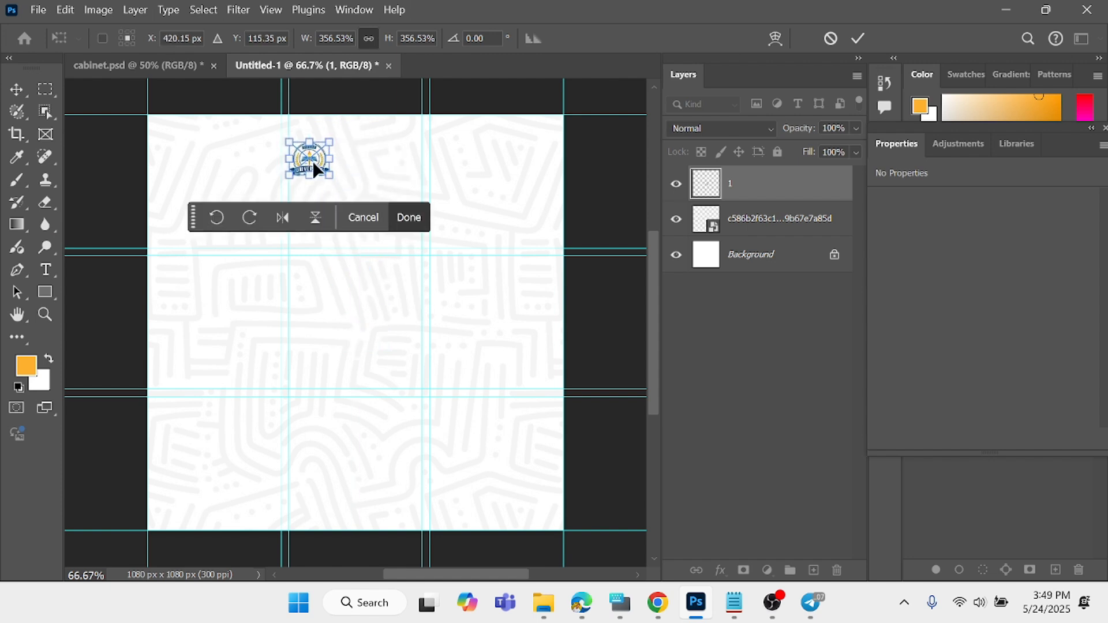
left_click(411, 219)
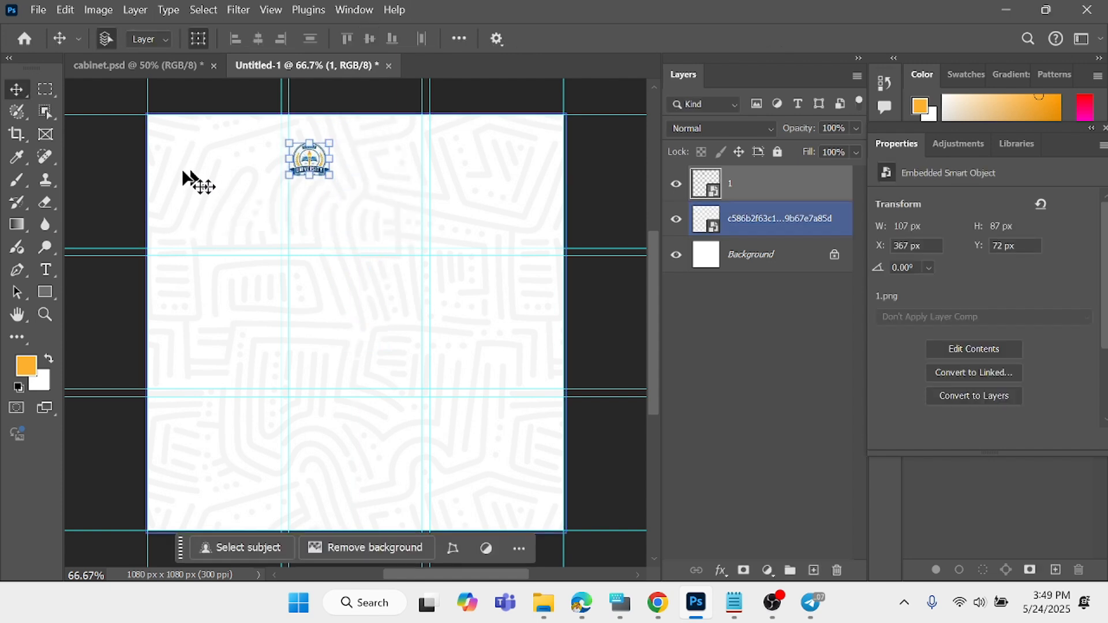
left_click(117, 179)
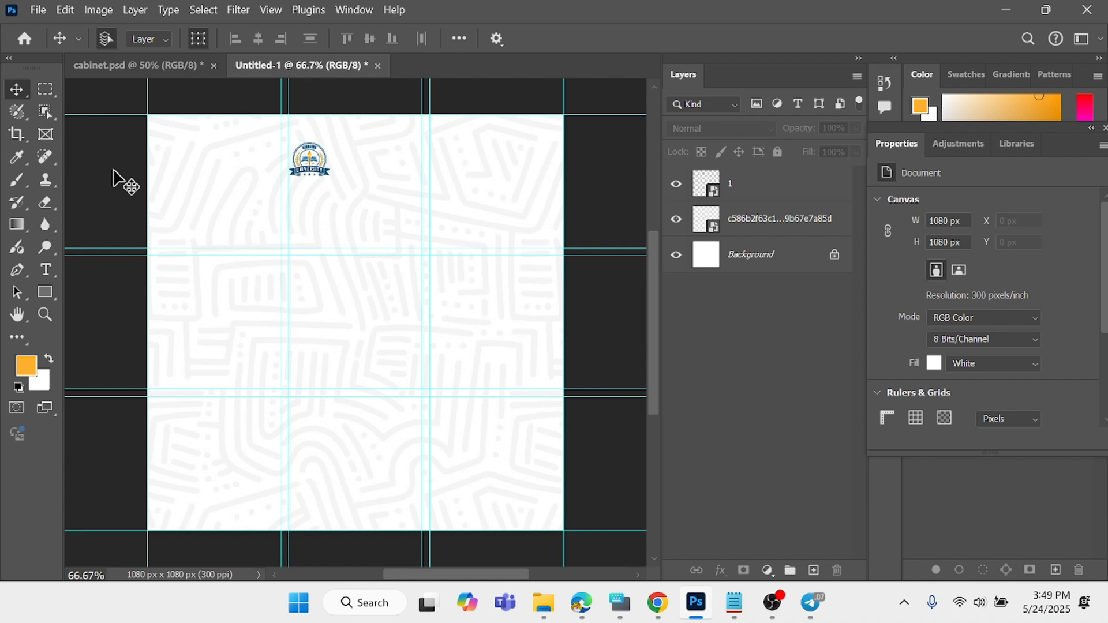
- Place the Asset 2@300x engineering society logo as an embedded object, scaled to about 370%, and align it just right of the university logo
left_click(38, 10)
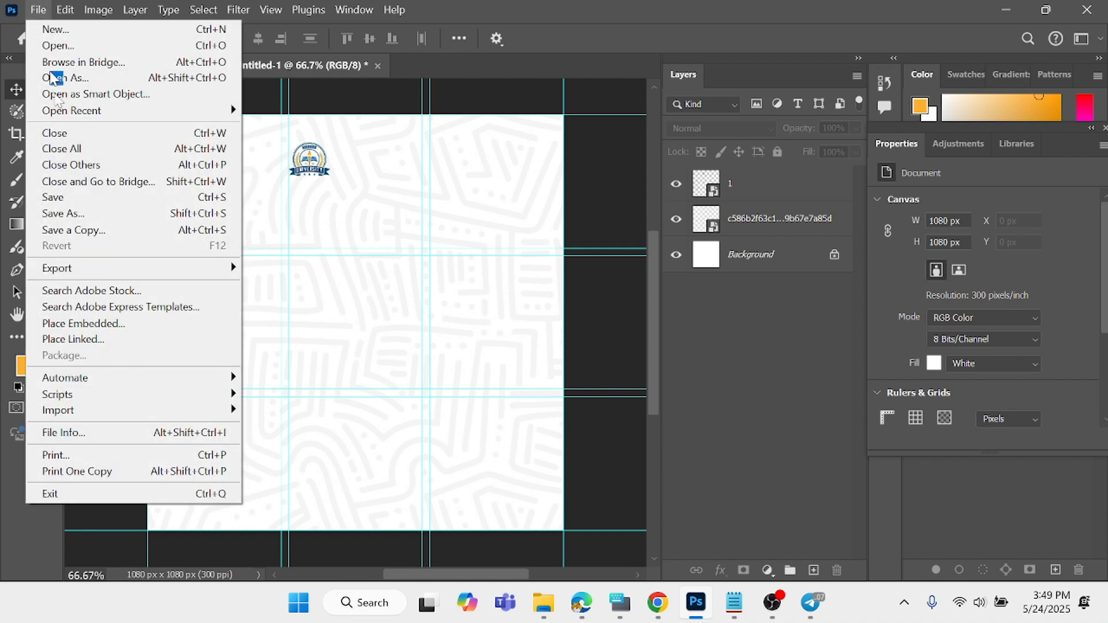
left_click(121, 324)
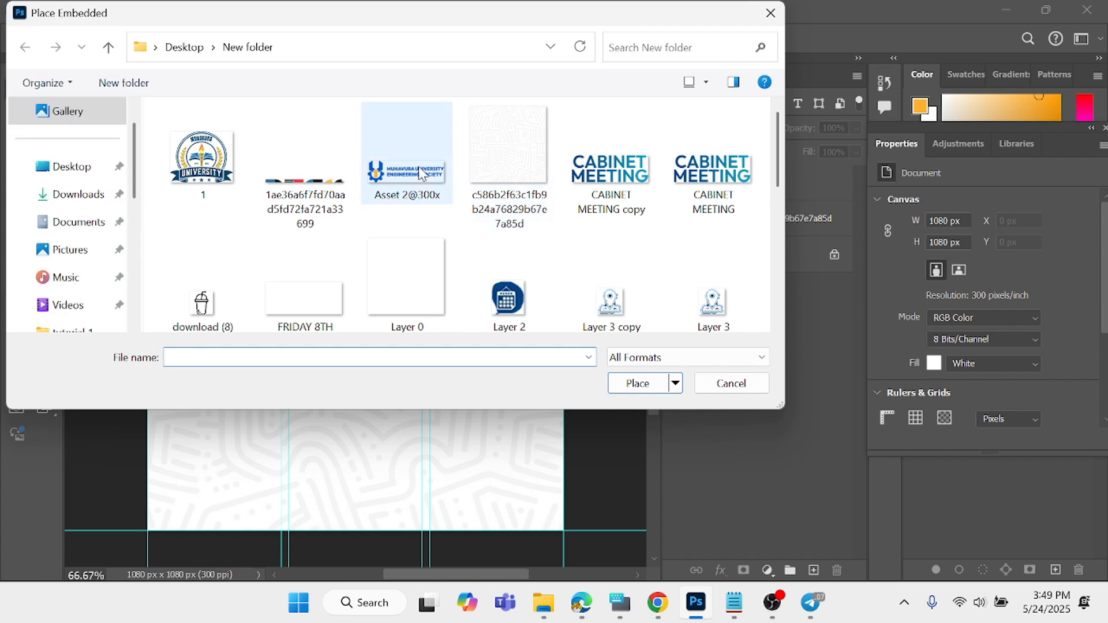
left_click(420, 174)
left_click(637, 384)
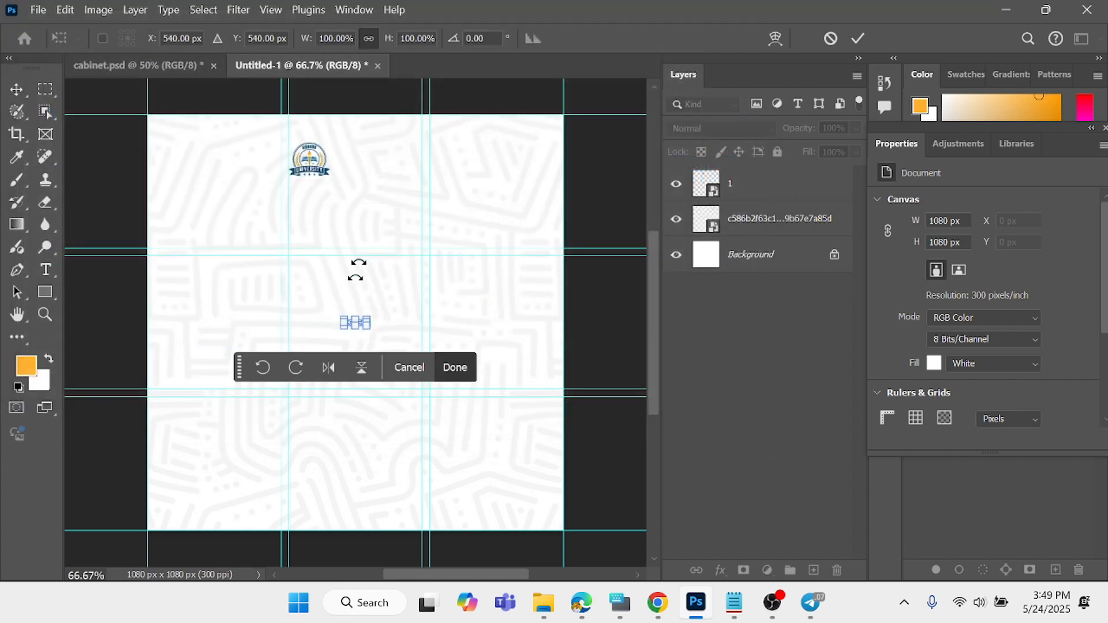
left_click_drag(370, 328, 426, 176)
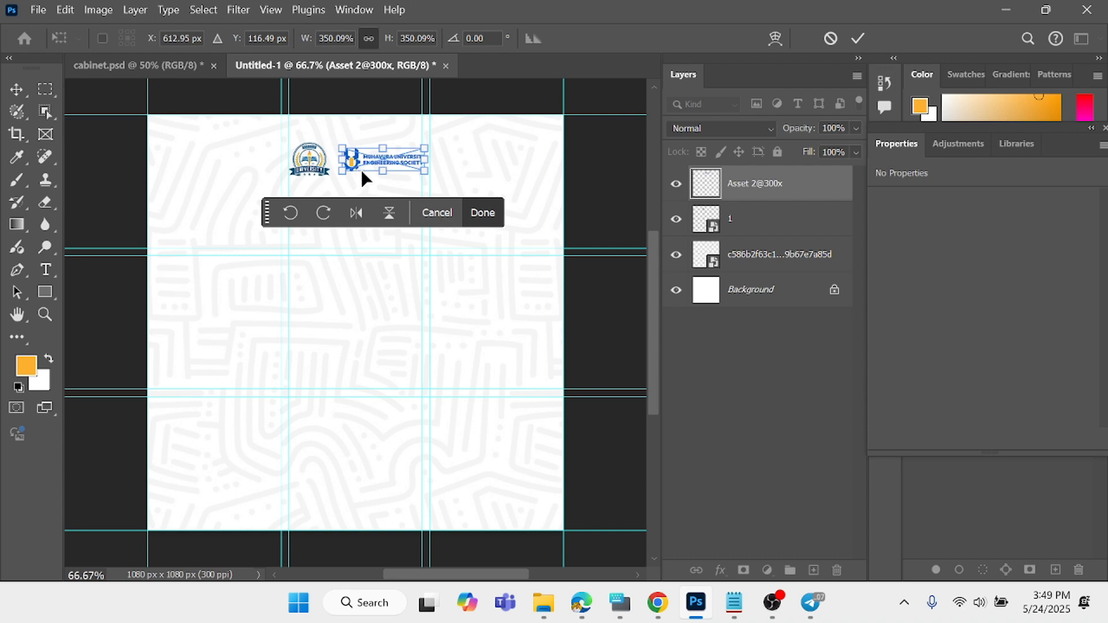
left_click_drag(345, 171, 336, 173)
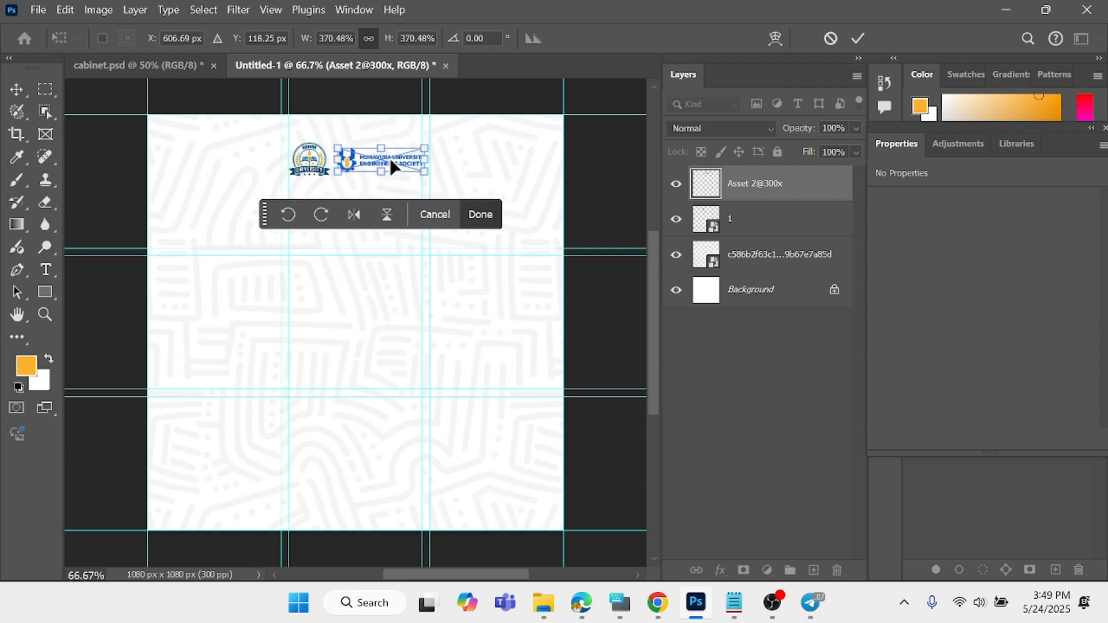
left_click(480, 218)
left_click(123, 187)
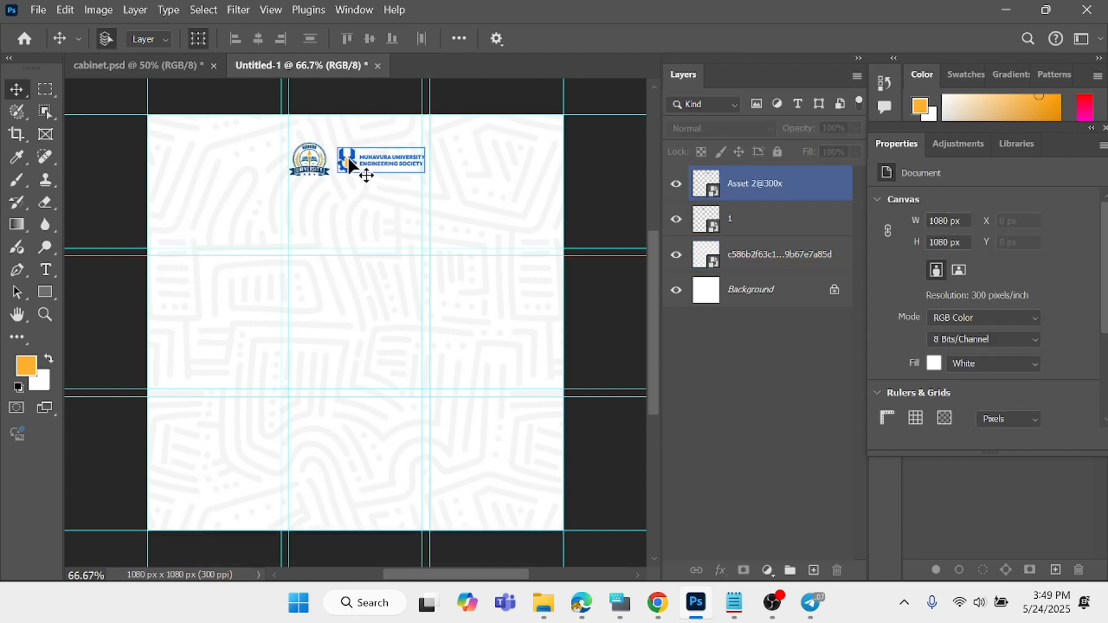
left_click_drag(350, 167, 344, 158)
left_click(103, 175)
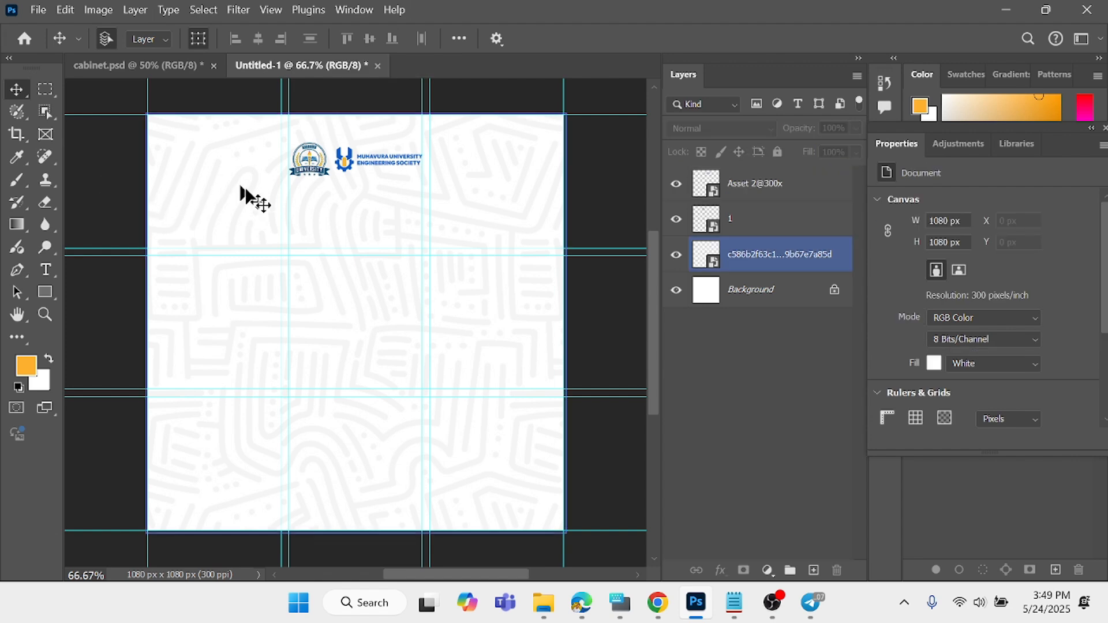
- Add a dark blue text layer reading MUEES below the logos and set its font to Stretch Pro Regular
left_click(45, 269)
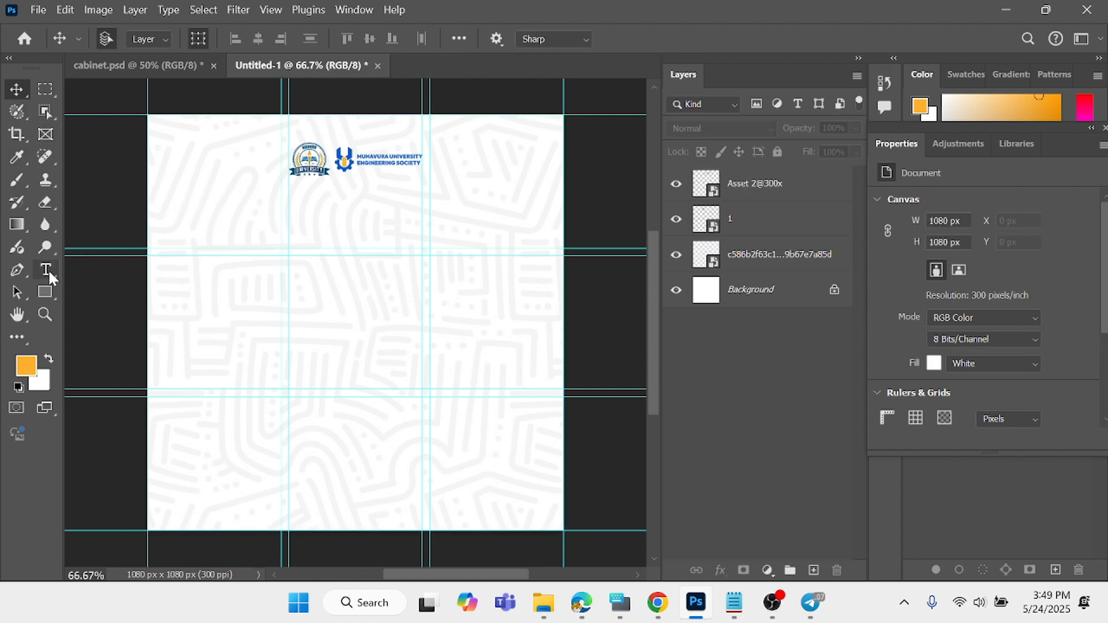
left_click(306, 236)
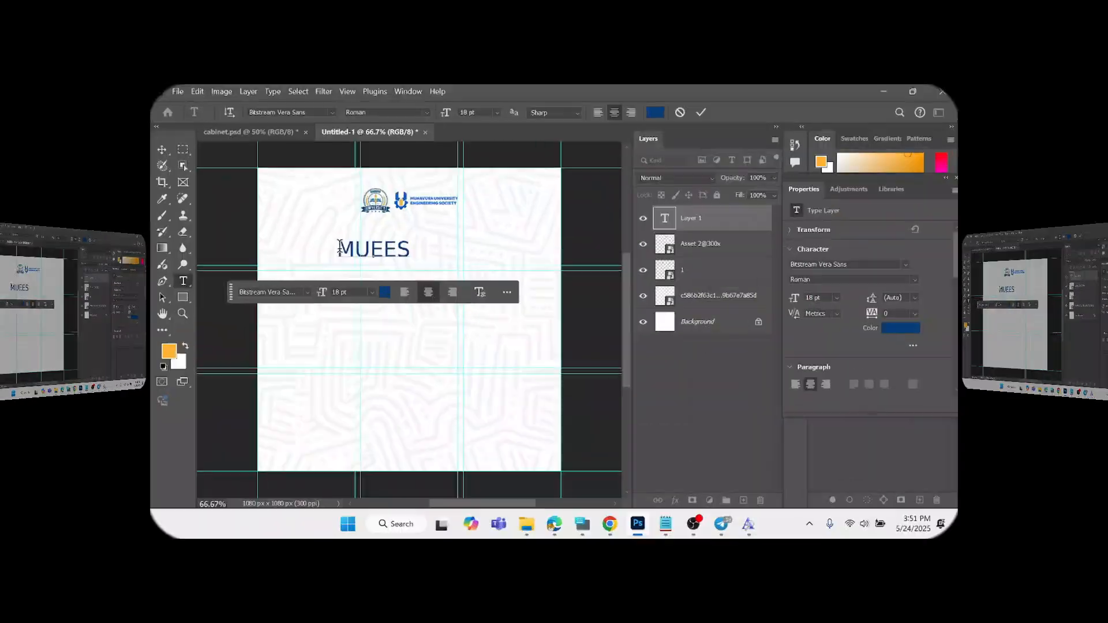
left_click_drag(256, 226, 377, 224)
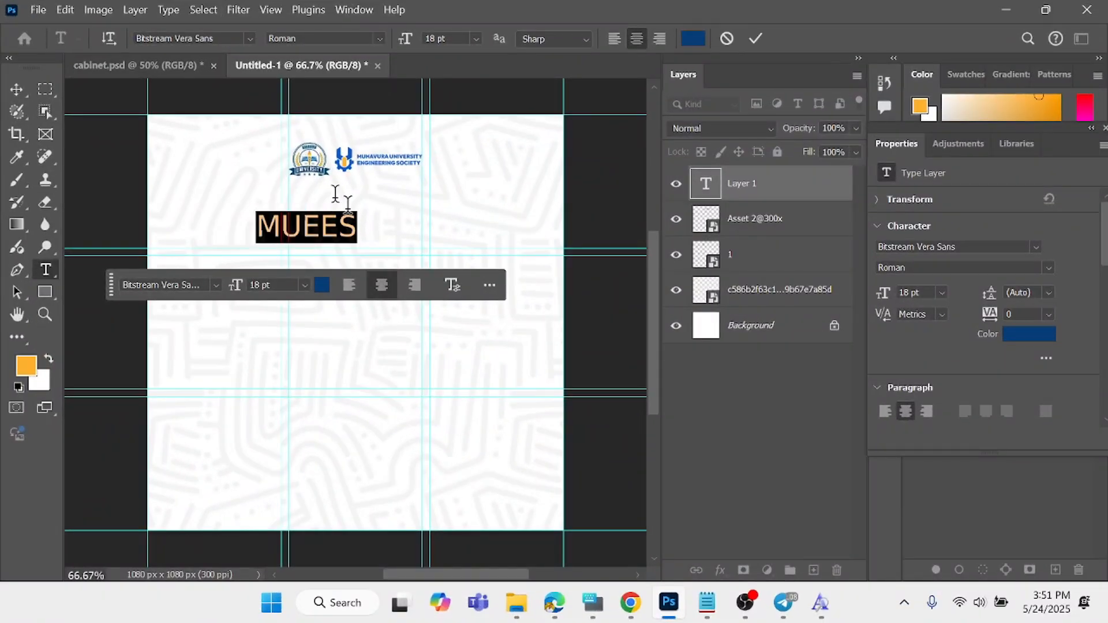
left_click(235, 37)
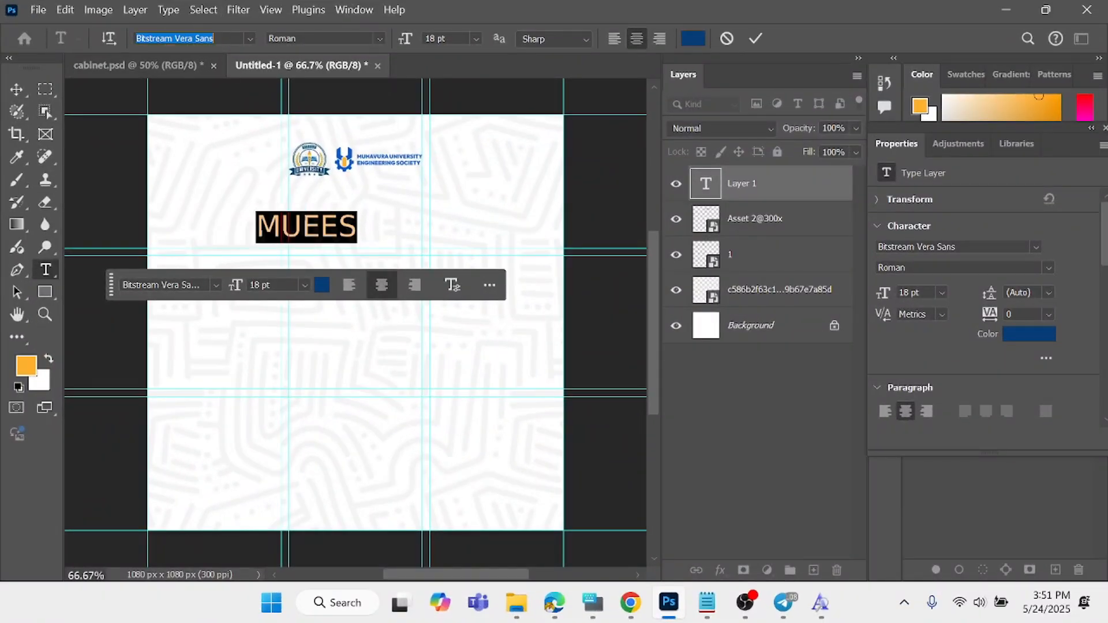
type("STRE")
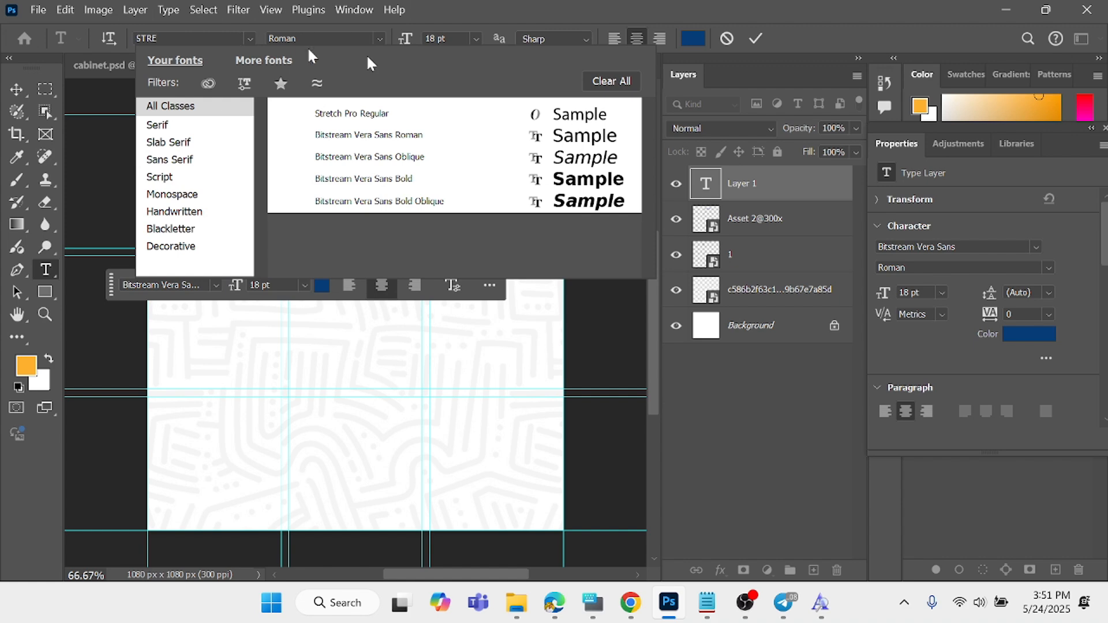
left_click(444, 114)
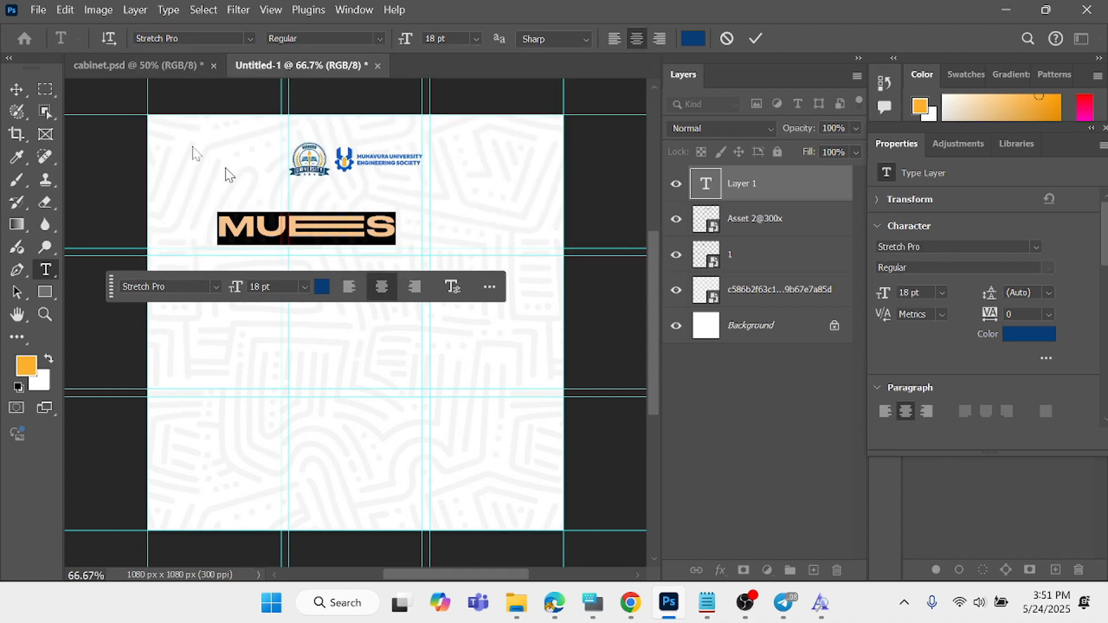
- Scale the MUEES title to about 149% and centre it horizontally on the canvas below the logos
left_click(23, 91)
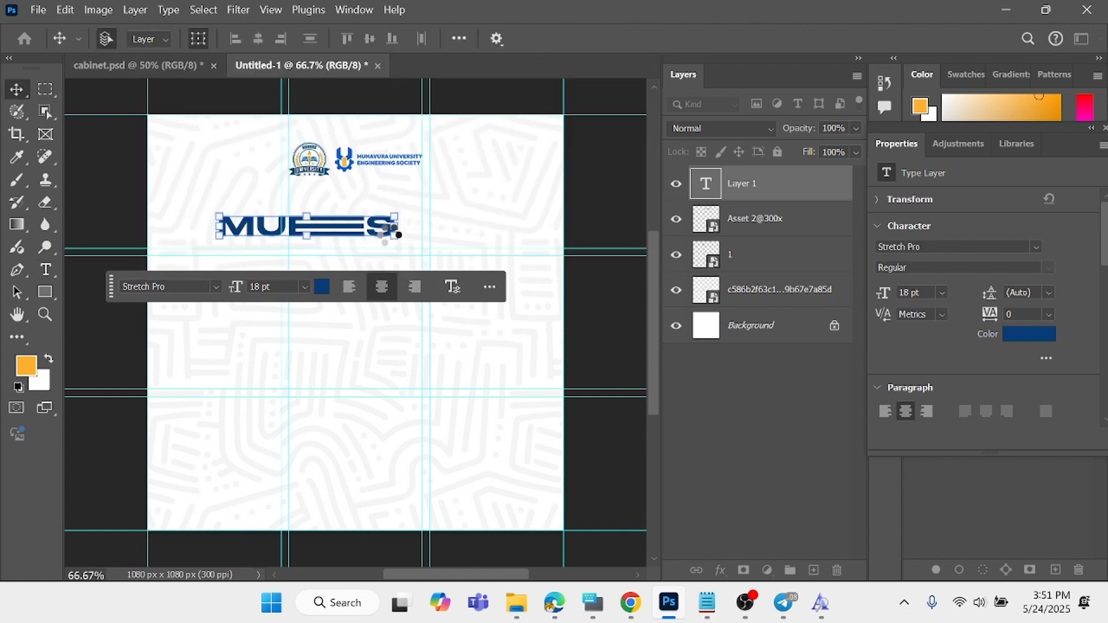
left_click_drag(401, 240, 485, 300)
left_click_drag(421, 247, 413, 264)
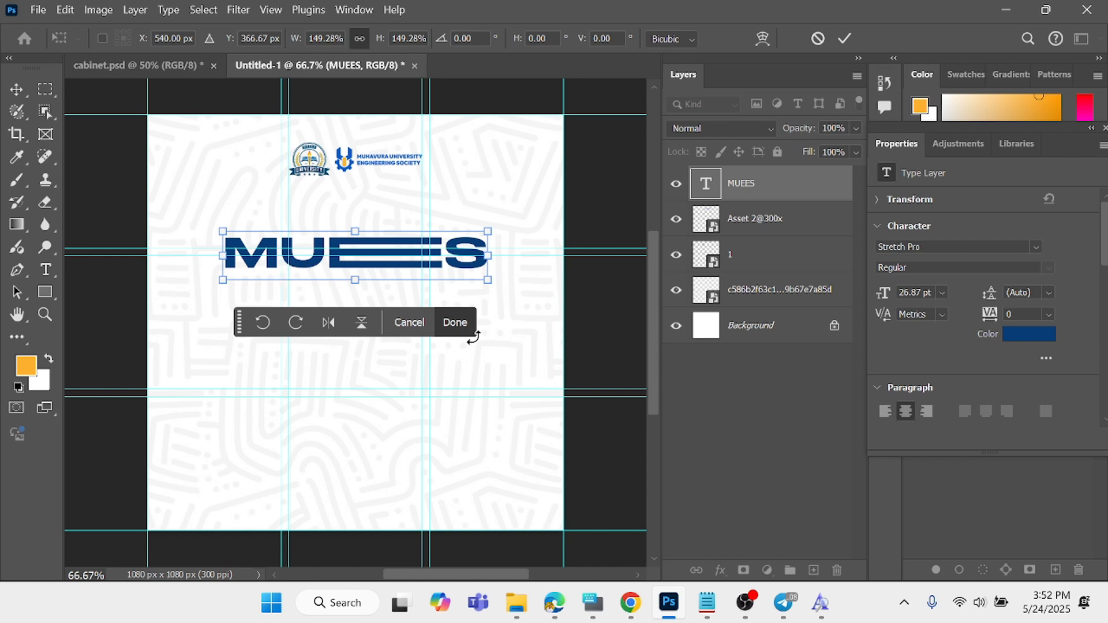
left_click(460, 326)
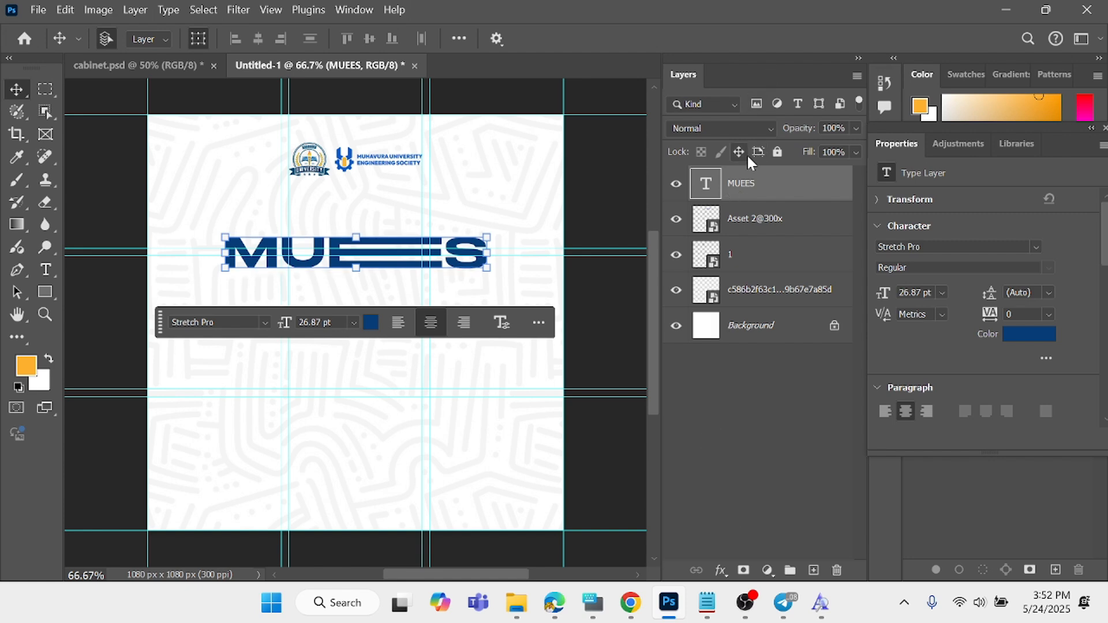
- Apply a linear blue-to-teal Gradient Overlay to the MUEES title with Normal blend mode and 100% opacity, and nudge the title slightly down
left_click(722, 569)
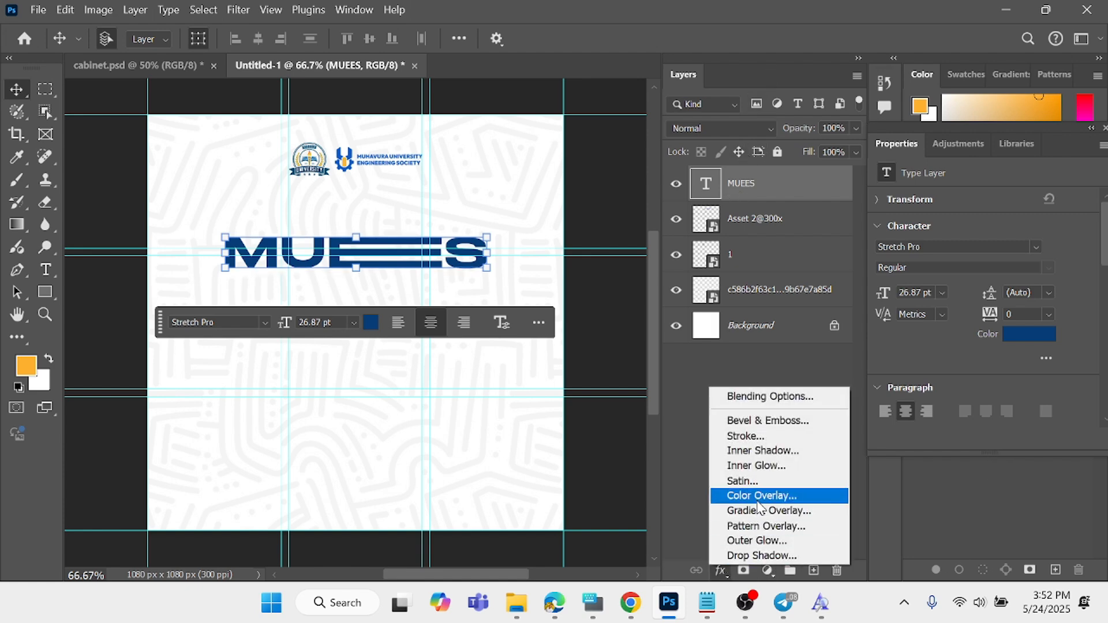
left_click(772, 516)
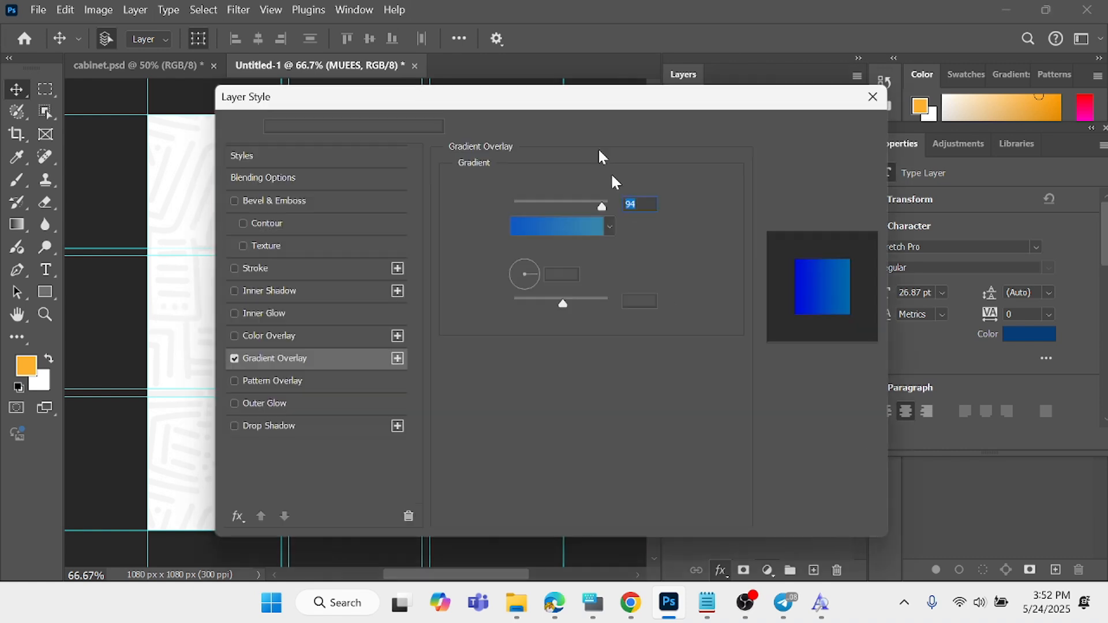
mouse_move(581, 102)
left_mouse_down()
mouse_move(871, 104)
mouse_move(895, 127)
left_mouse_up()
left_click(872, 232)
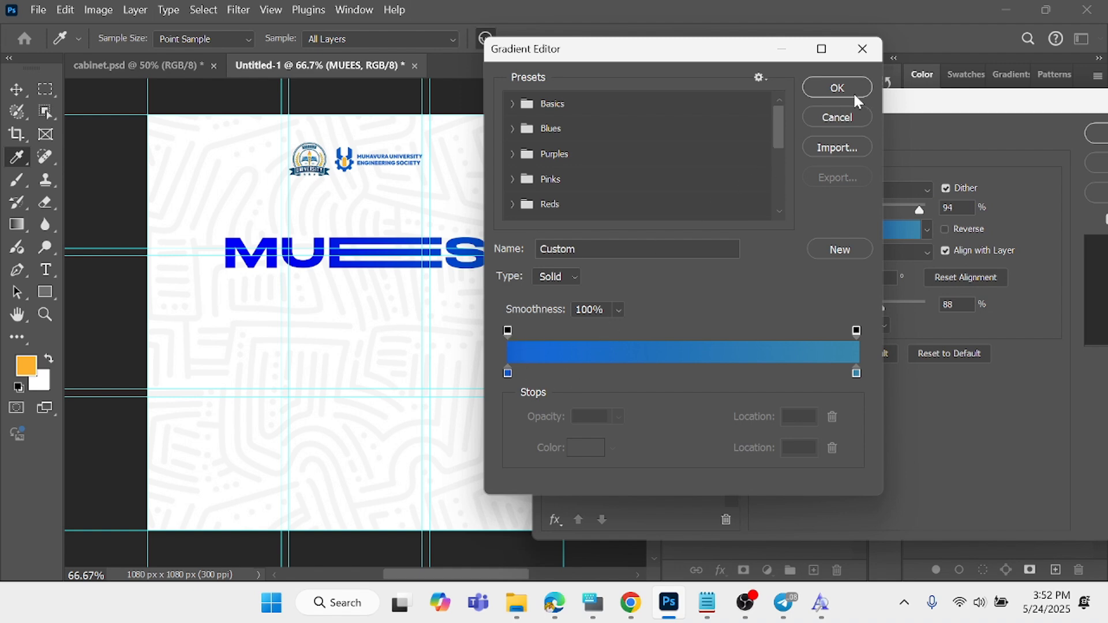
left_click(837, 88)
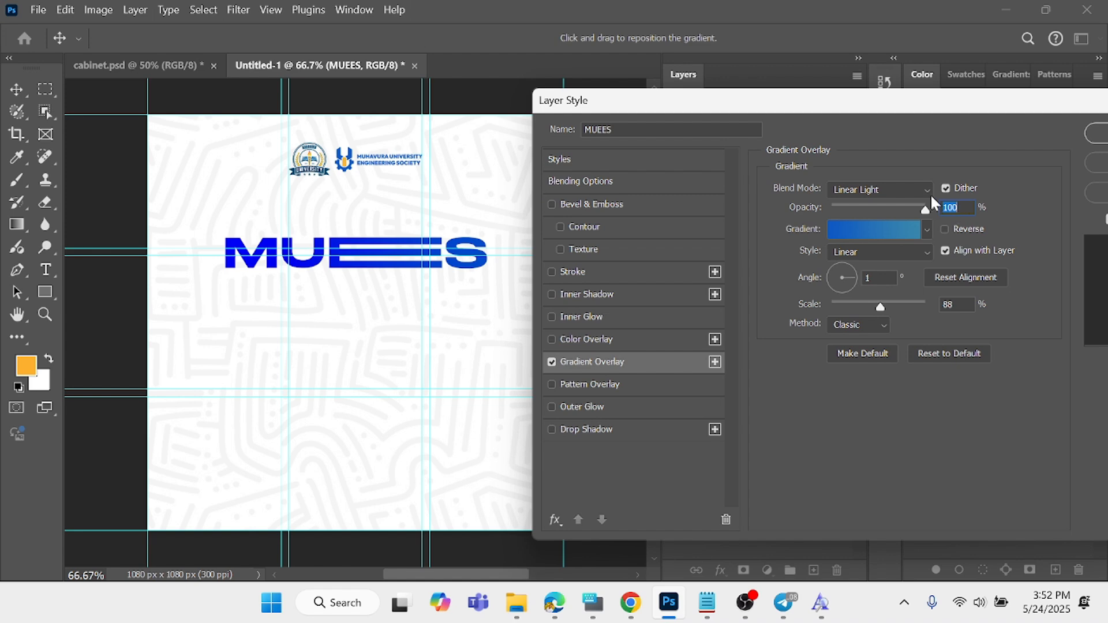
left_click(929, 193)
left_click(854, 94)
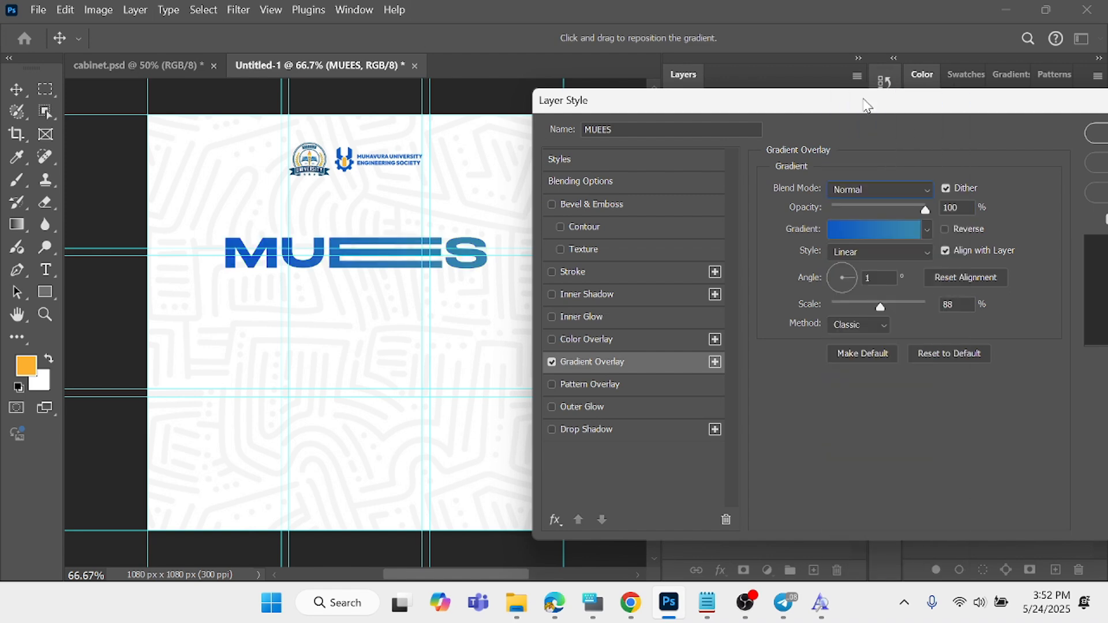
left_click_drag(864, 100, 837, 67)
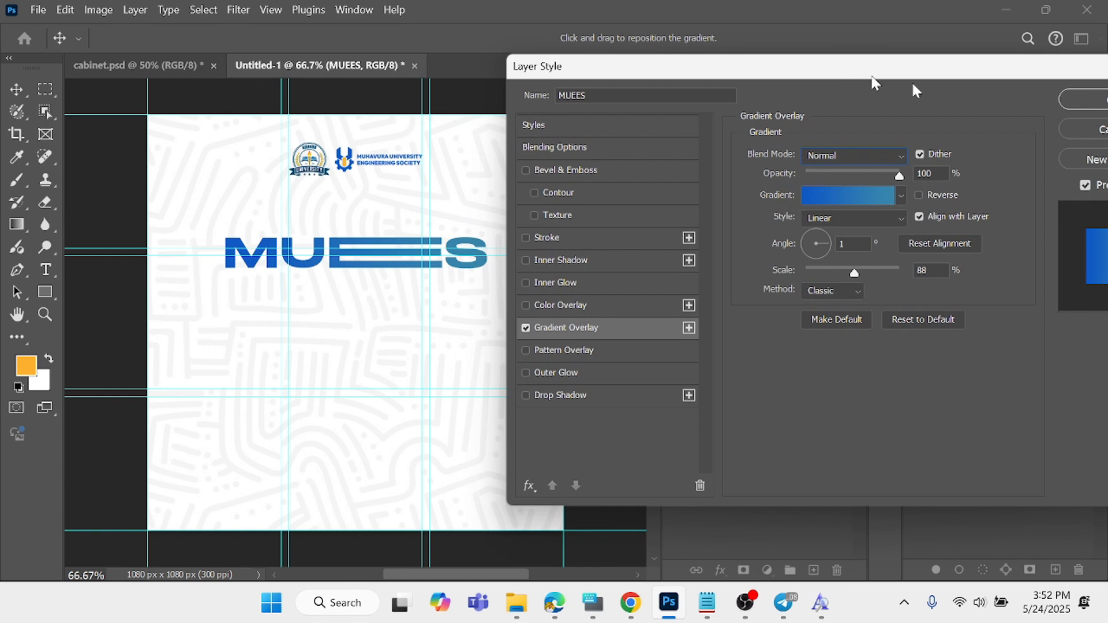
left_click(1091, 100)
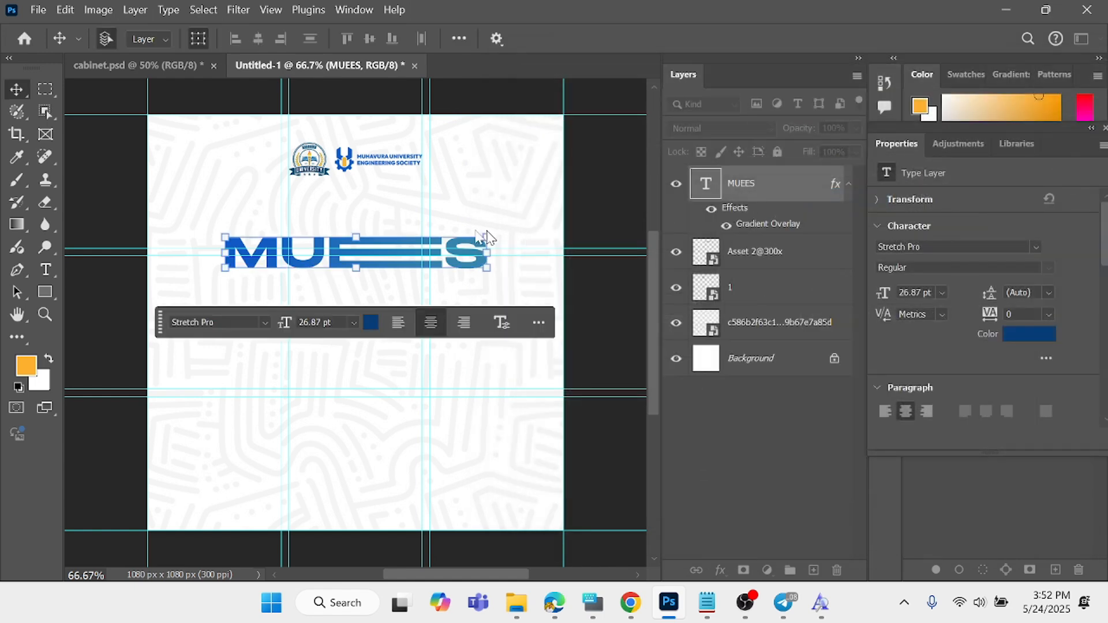
left_click_drag(472, 261, 470, 269)
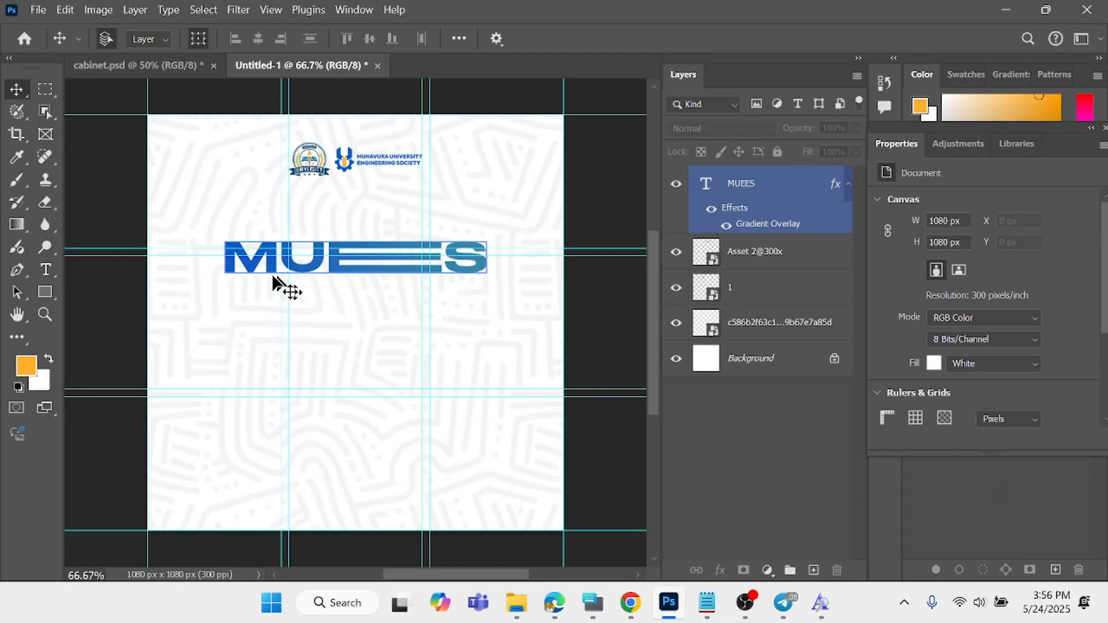
left_click(276, 283)
- Add a centred two-line text layer below the MUEES title reading CABINET on the first line and MEEETING on the second
left_click(45, 269)
left_click(214, 284)
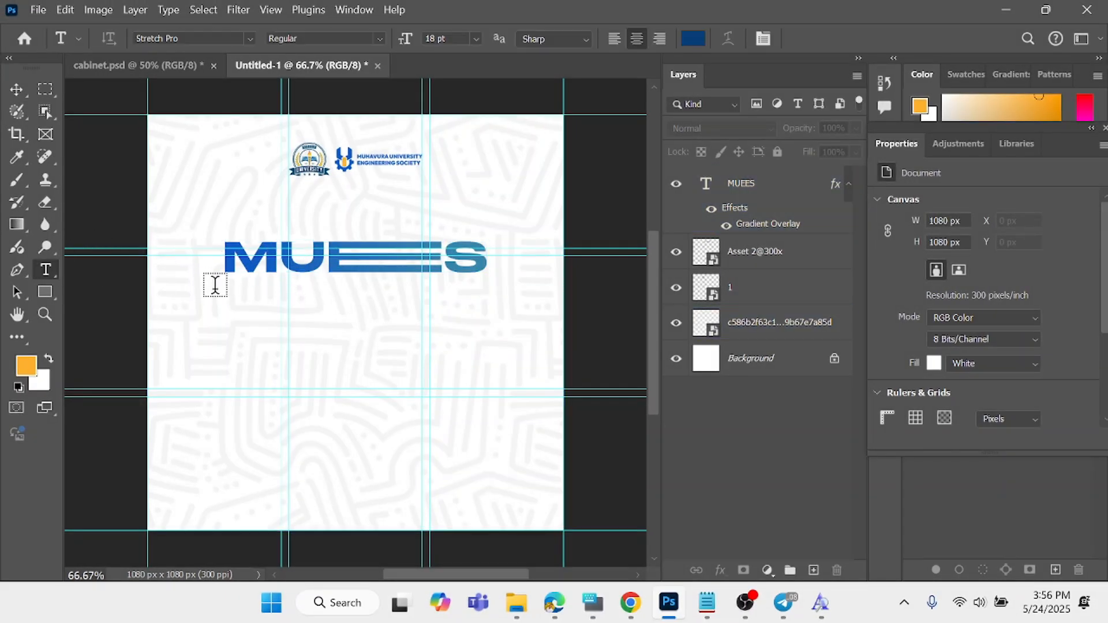
left_click(289, 315)
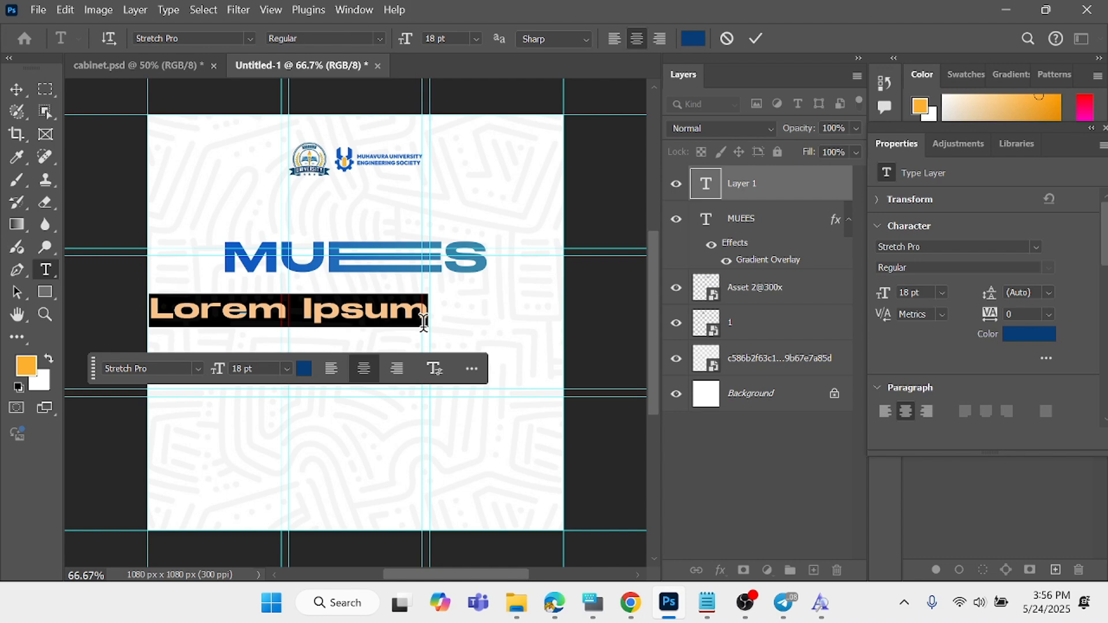
type("CA")
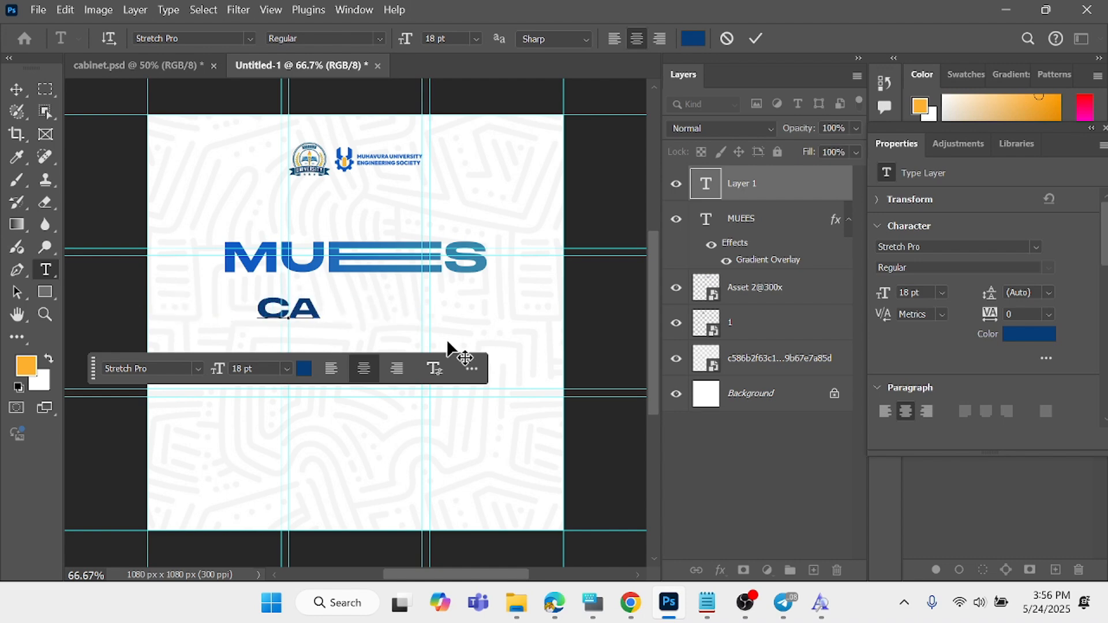
type("BINET")
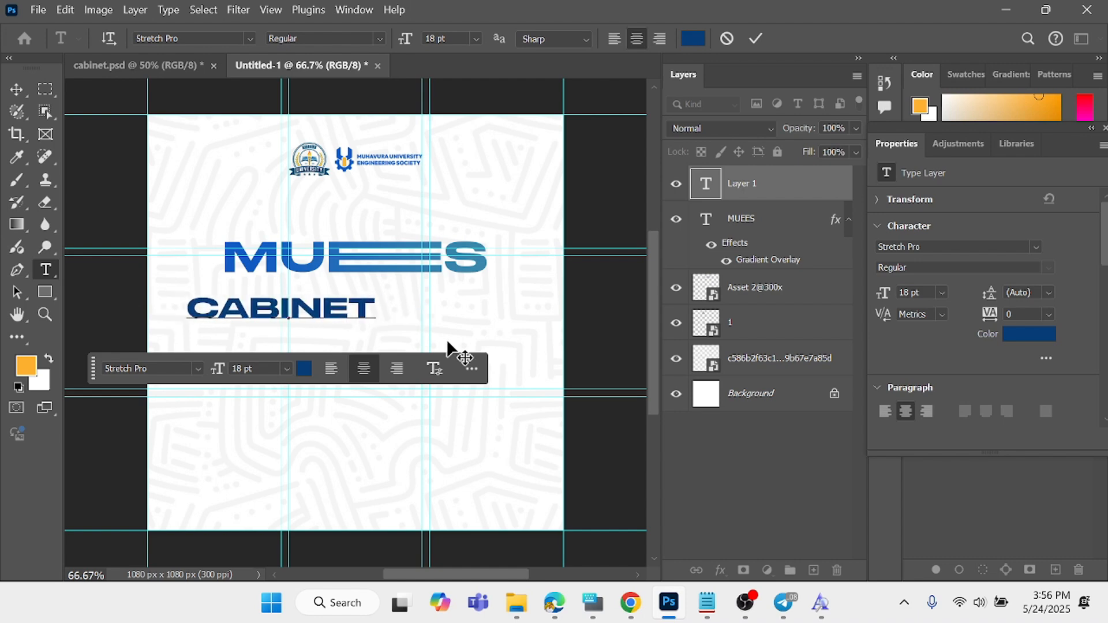
key("Return")
type("ME")
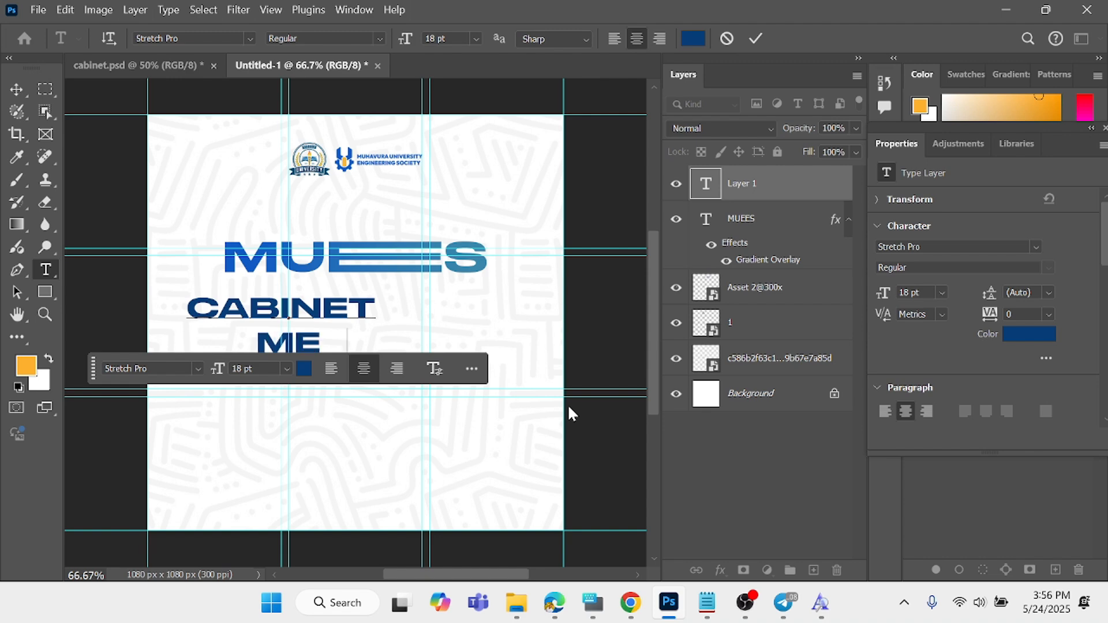
type("EETU")
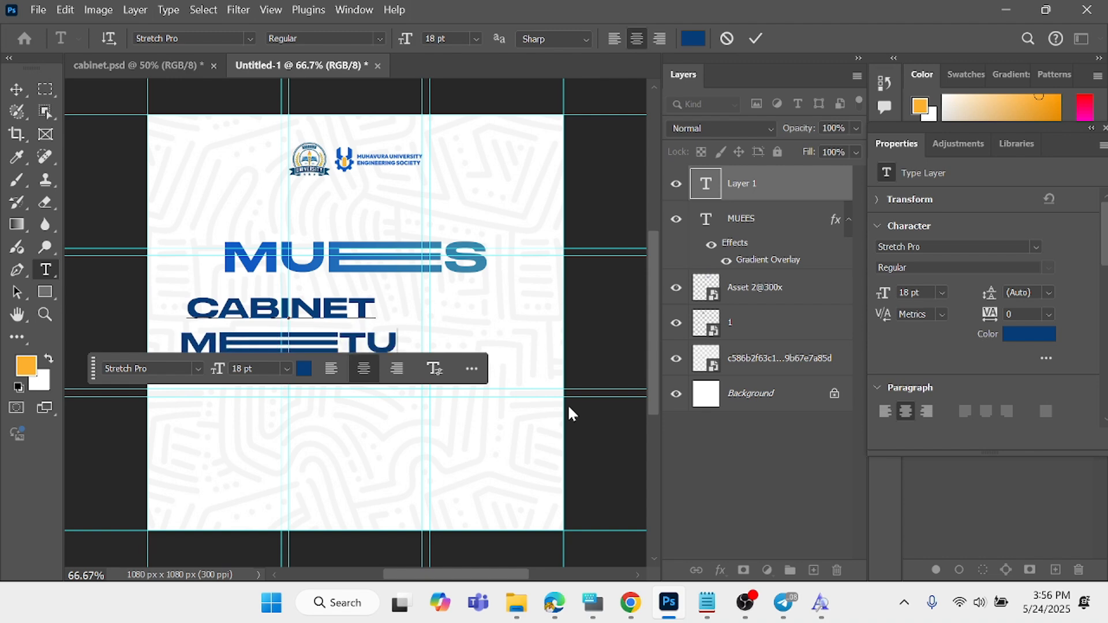
key("BackSpace")
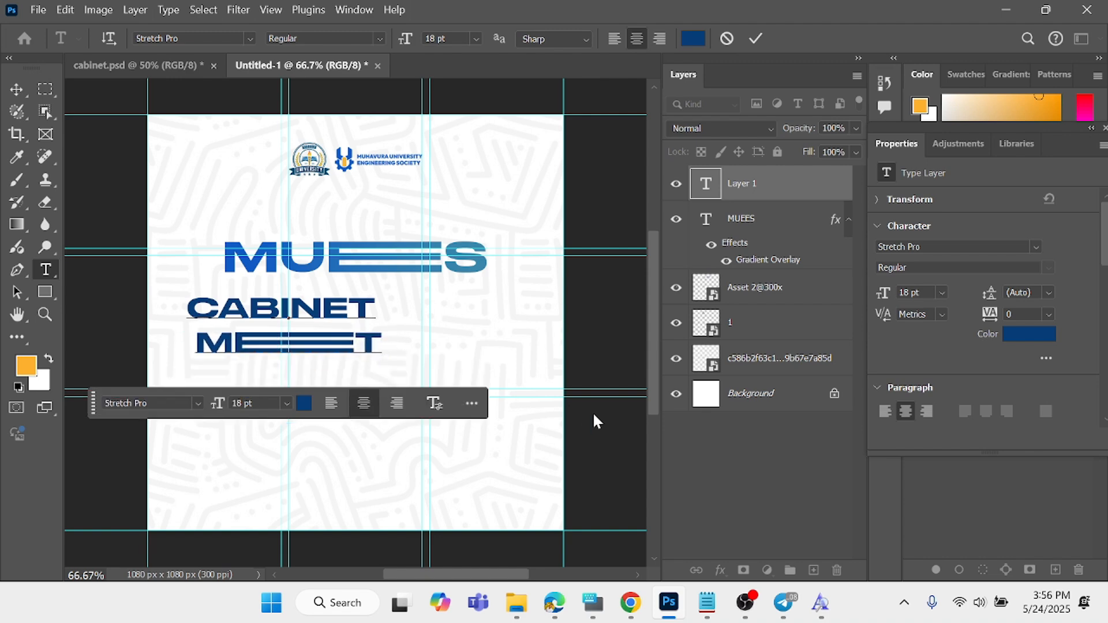
type("IN")
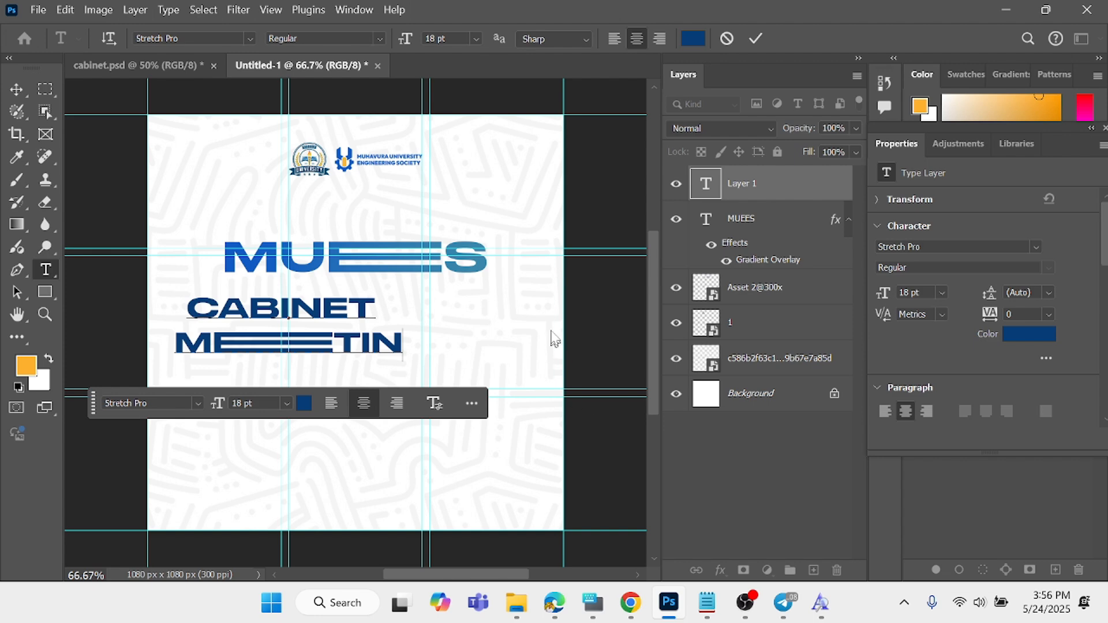
left_click(593, 603)
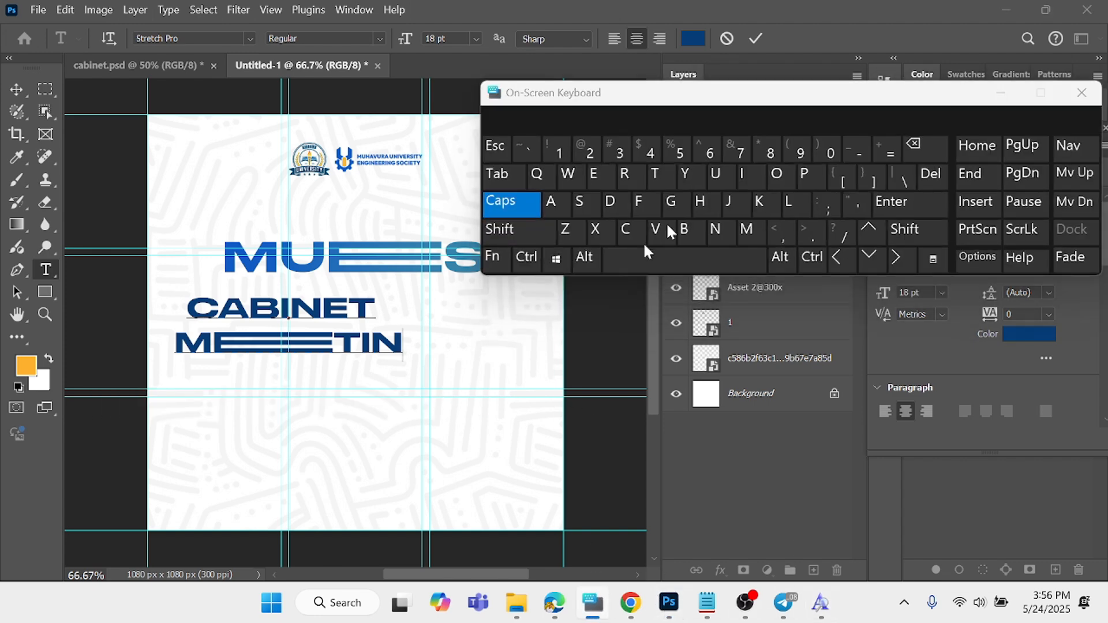
left_click(676, 211)
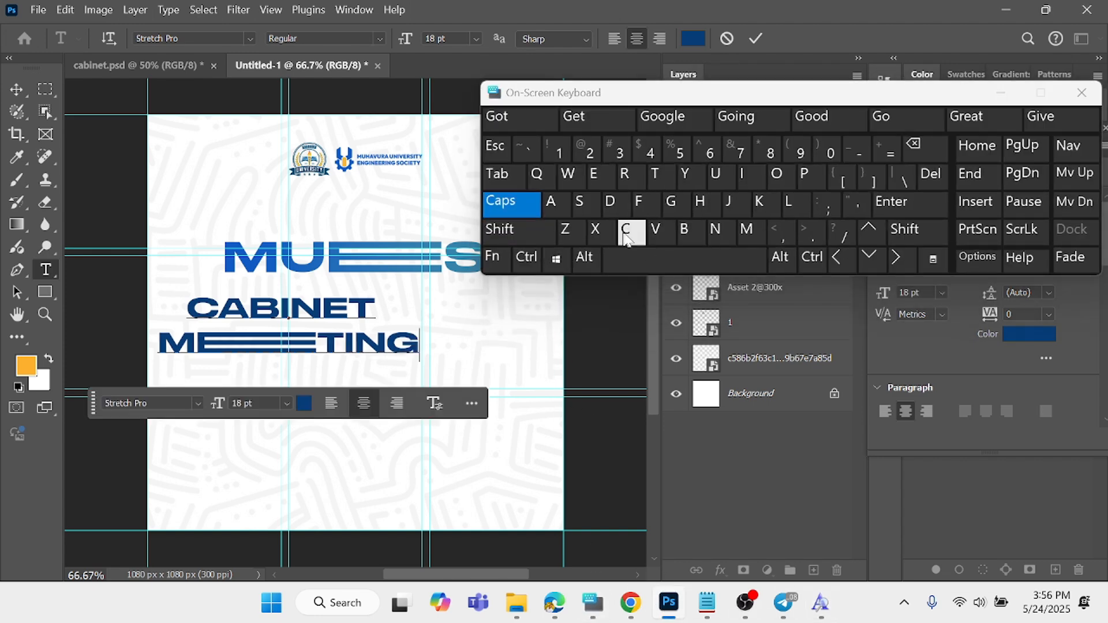
left_click(1002, 97)
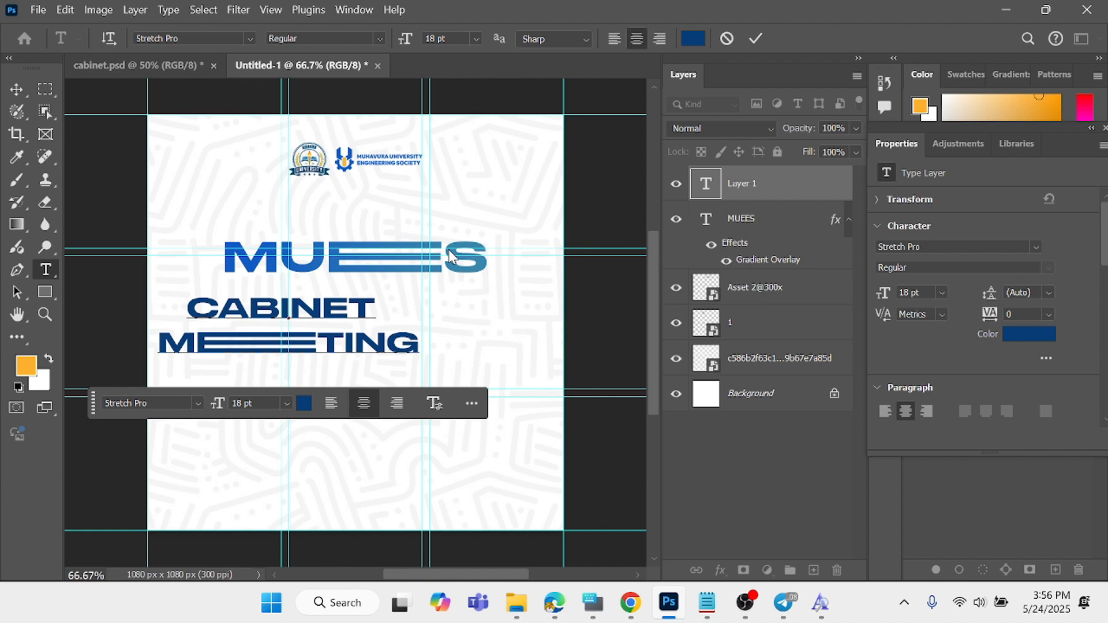
- Change the font of the whole CABINET MEEETING text to Outfit Black
key("ctrl+a")
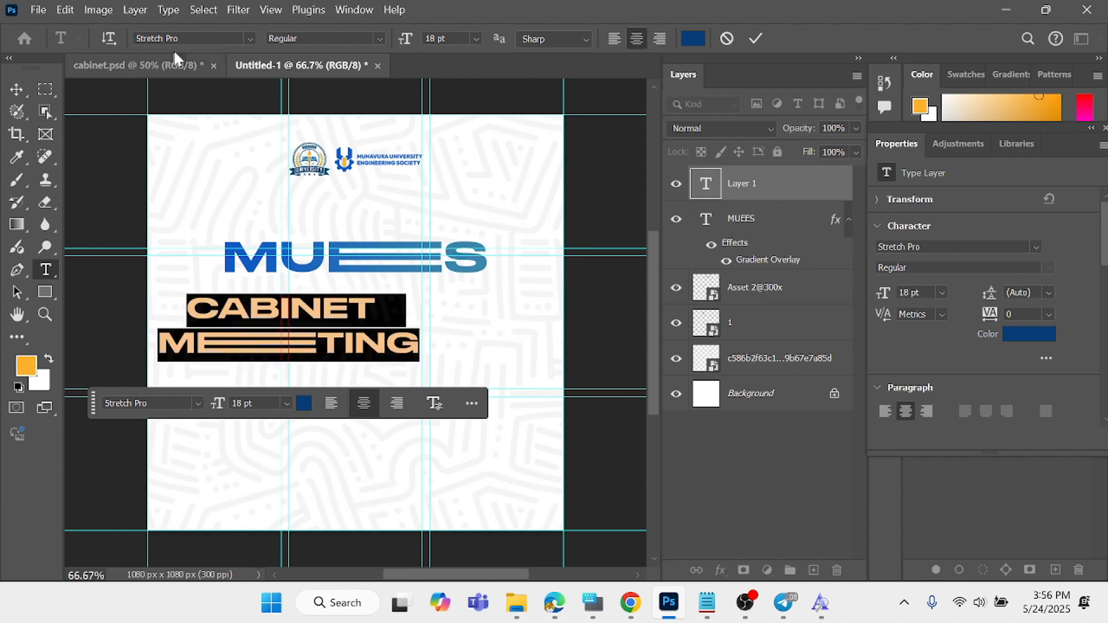
left_click(193, 38)
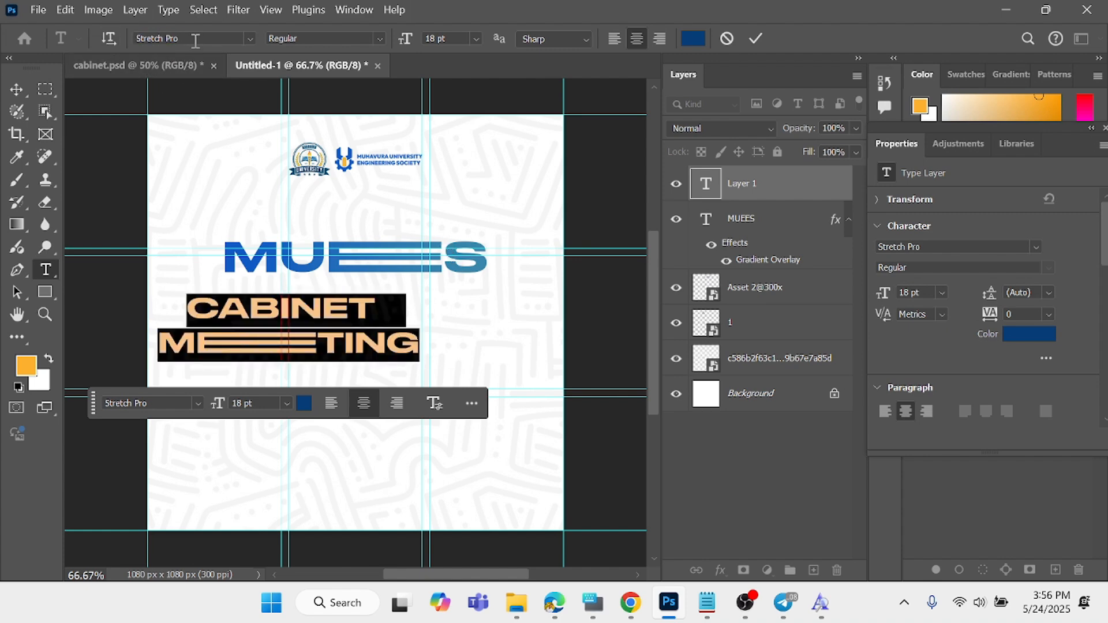
type("OUT")
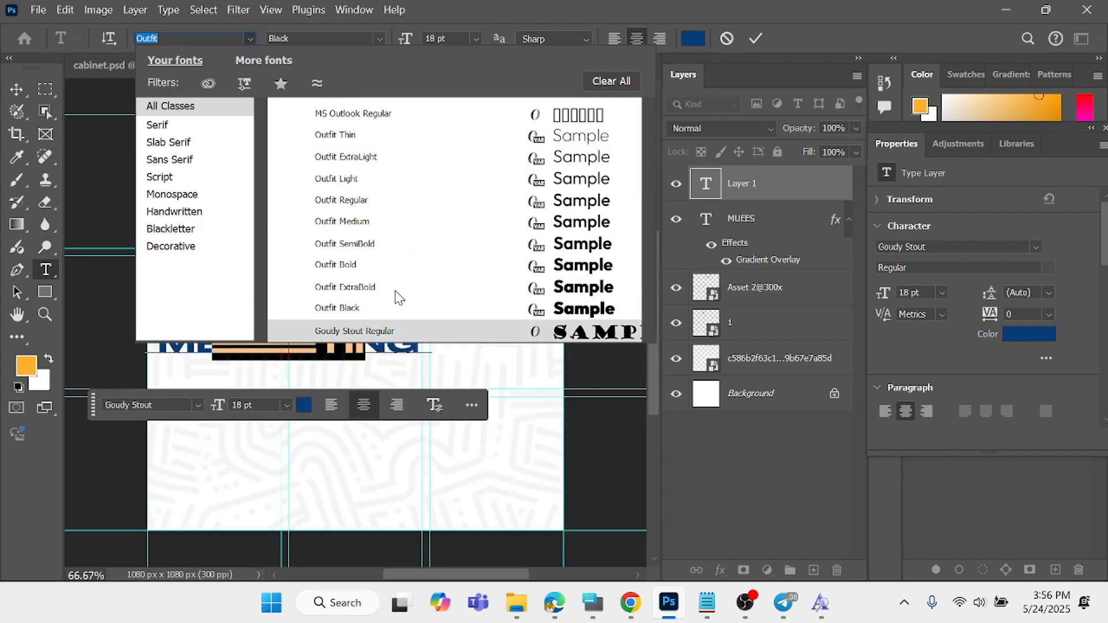
left_click(391, 309)
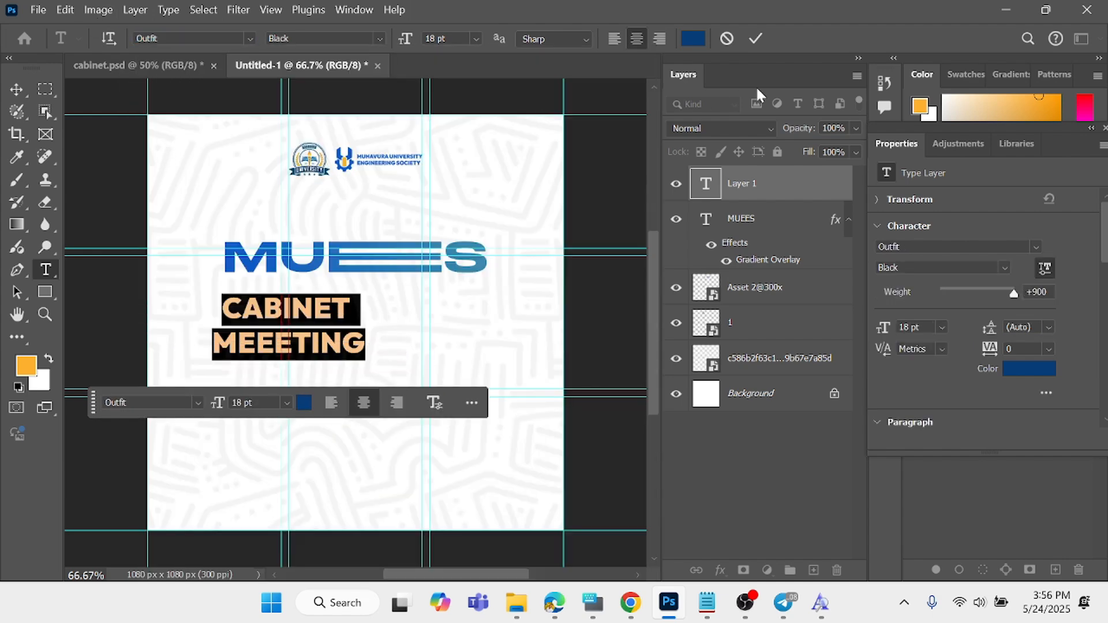
left_click(756, 39)
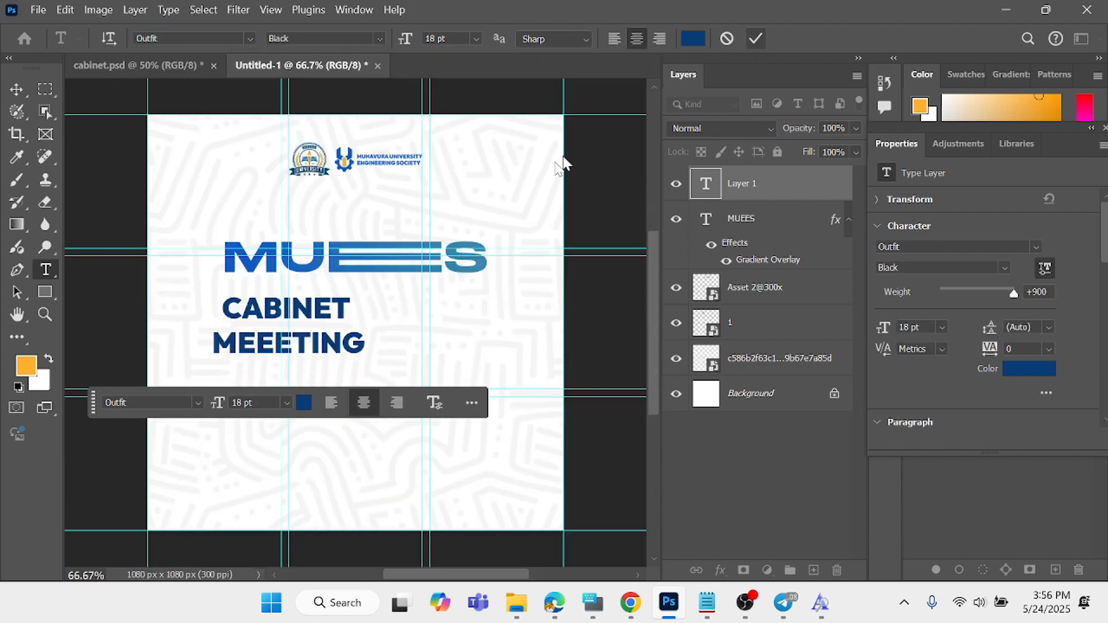
- Scale the CABINET MEEETING text to about 156%, position it below the MUEES title and set its leading to 28 pt
left_click(16, 89)
left_click_drag(364, 353, 436, 384)
left_click_drag(363, 328, 399, 333)
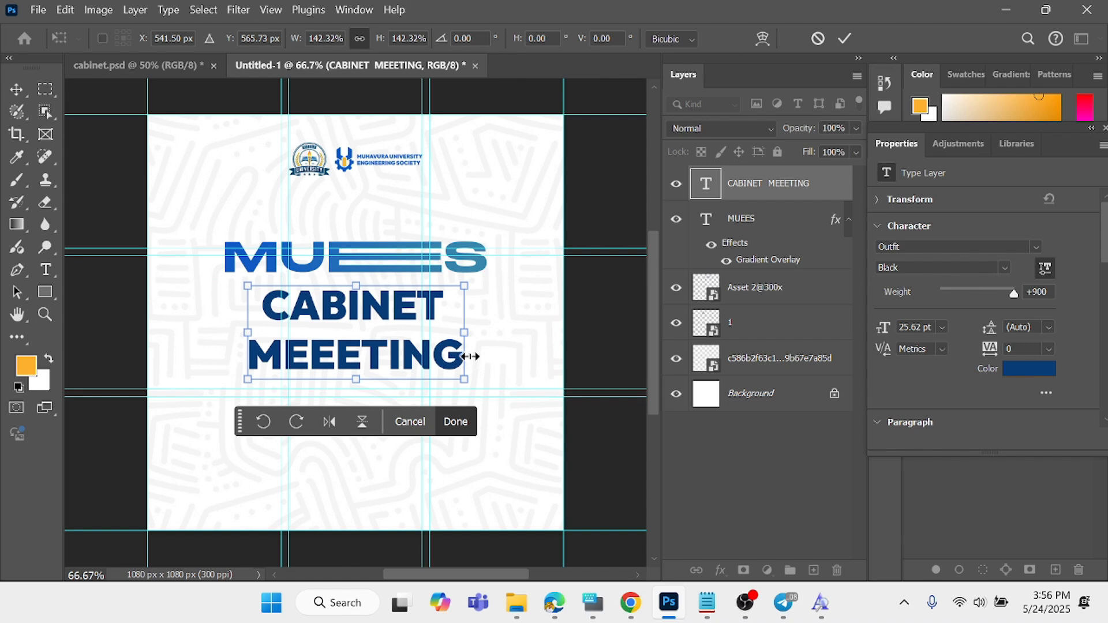
left_click_drag(467, 378, 479, 384)
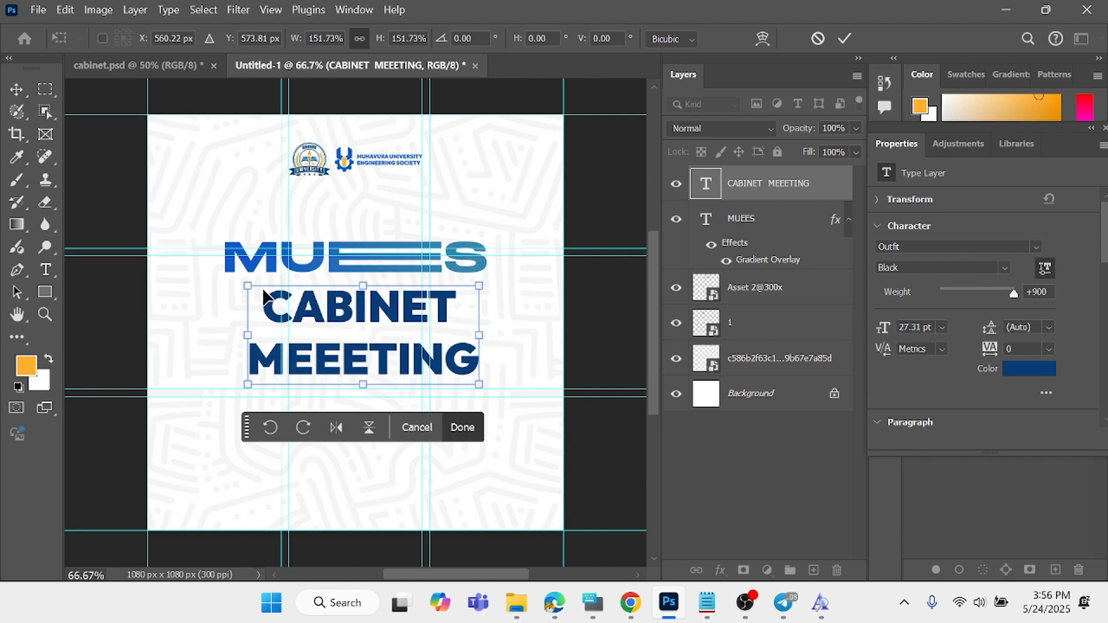
left_click_drag(248, 286, 241, 282)
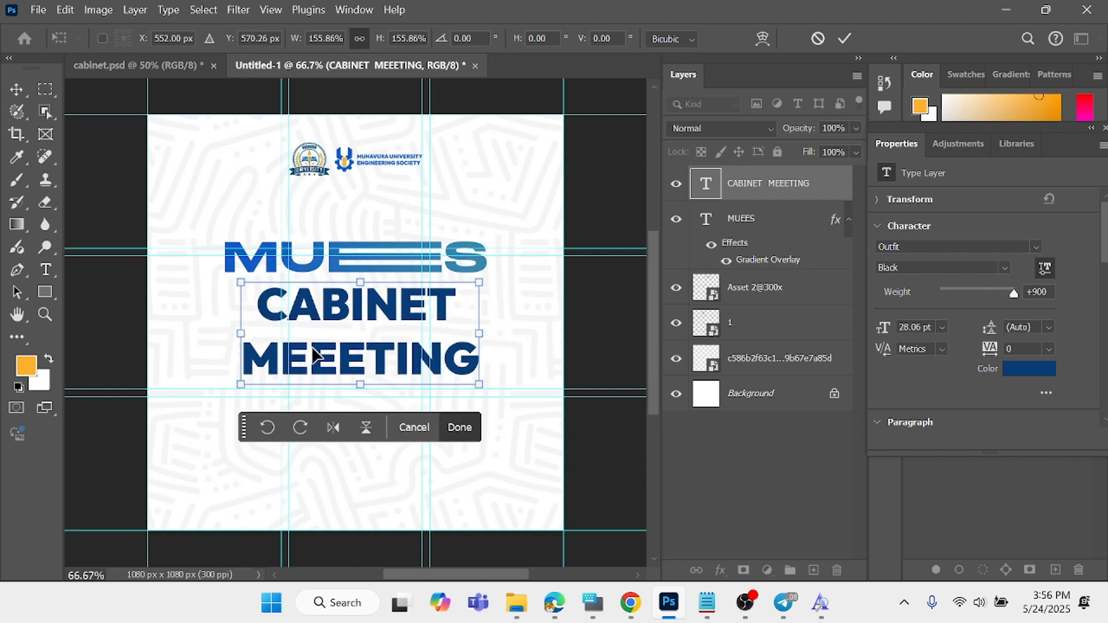
key("Return")
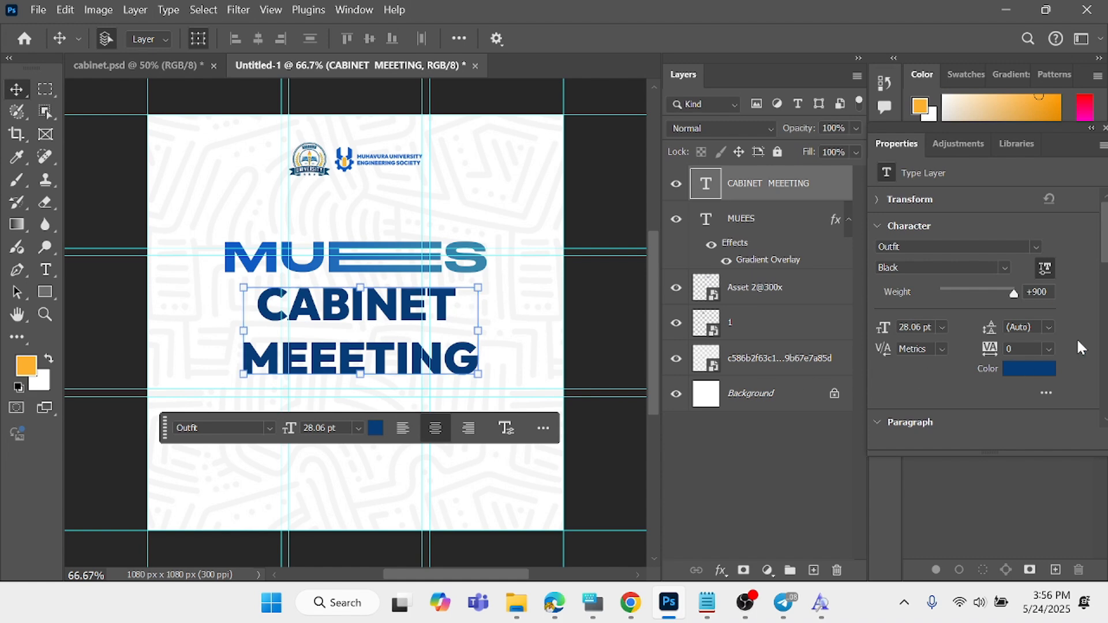
left_click_drag(992, 332, 987, 331)
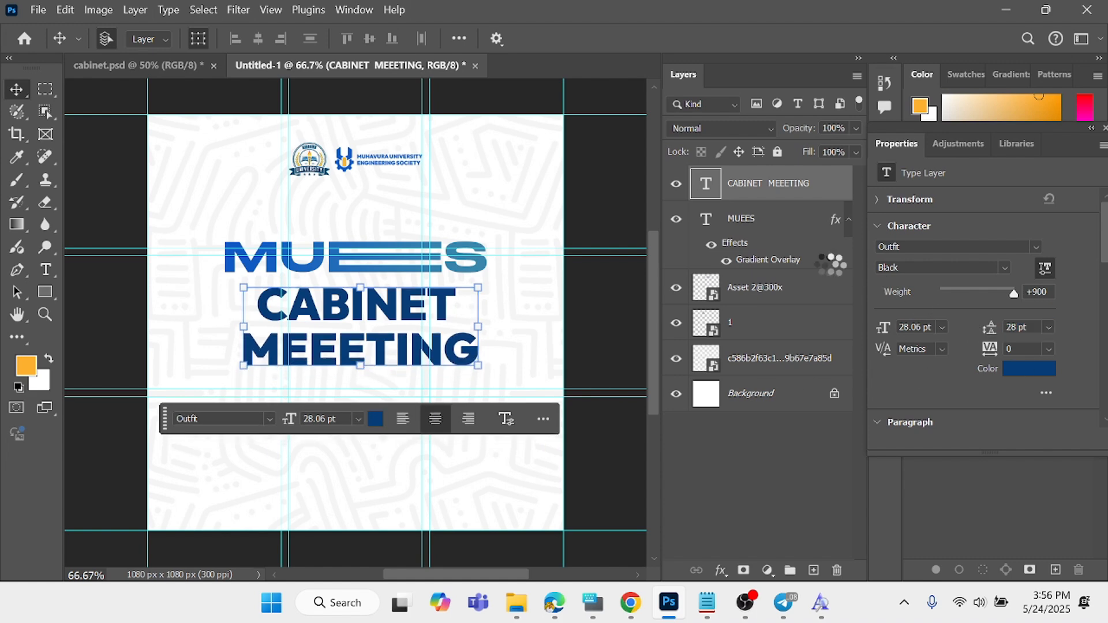
- Apply a linear navy-to-teal Gradient Overlay to the CABINET MEEETING text with Normal blend mode and 100% opacity
left_click(720, 570)
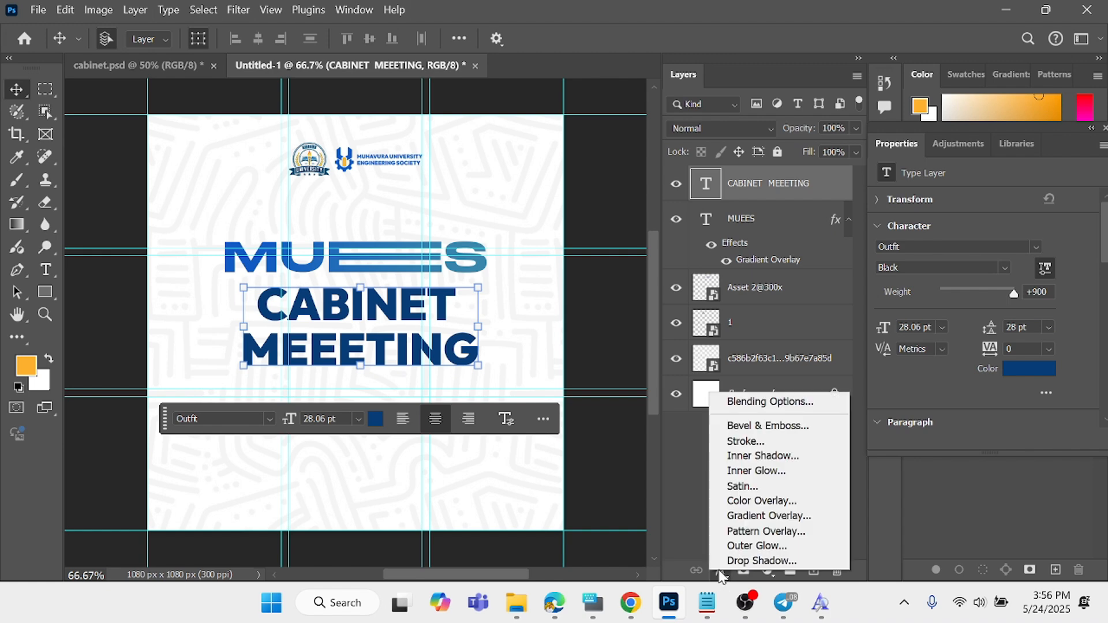
left_click(766, 517)
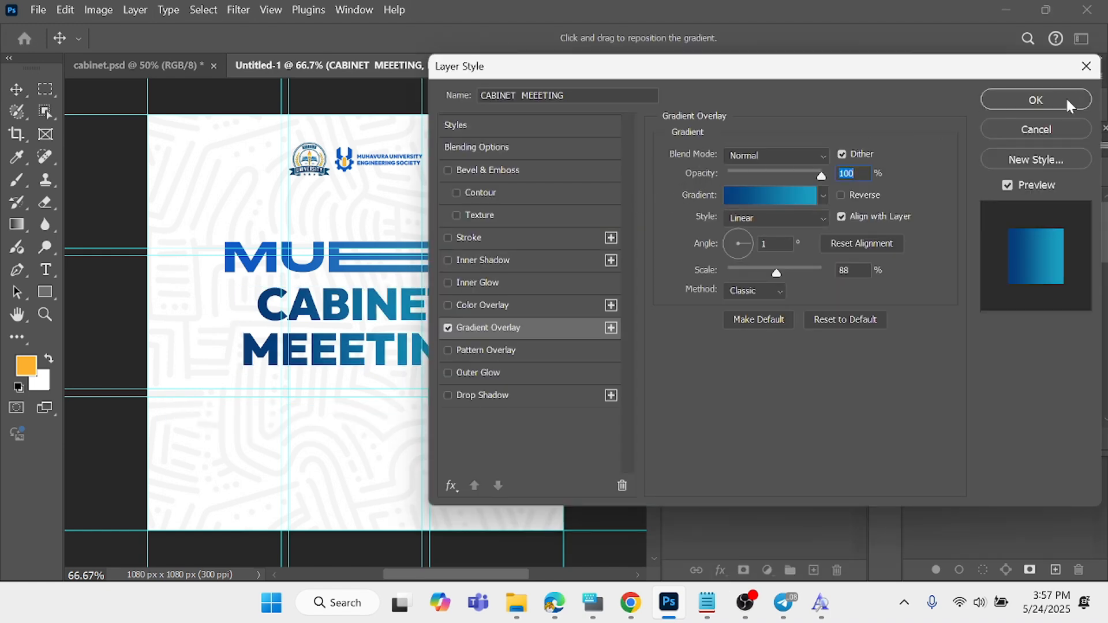
left_click(1066, 100)
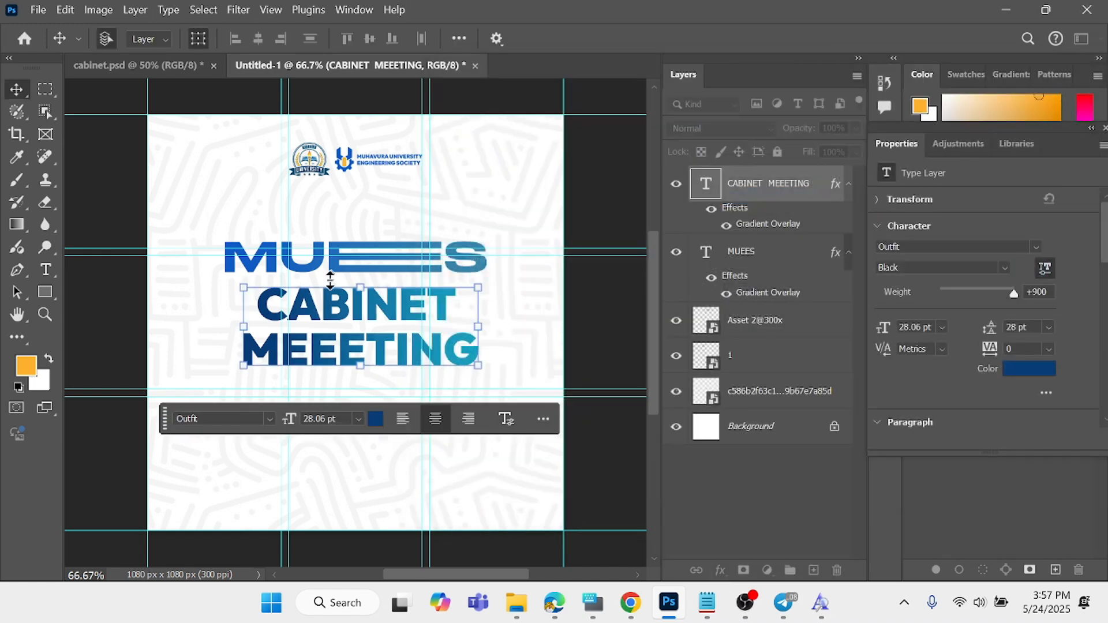
left_click(84, 156)
- Scale the MUEES title to about 86% to match the MEEETING line's width, moving the canvas-edge vertical guides in to the title's sides
left_click(370, 268)
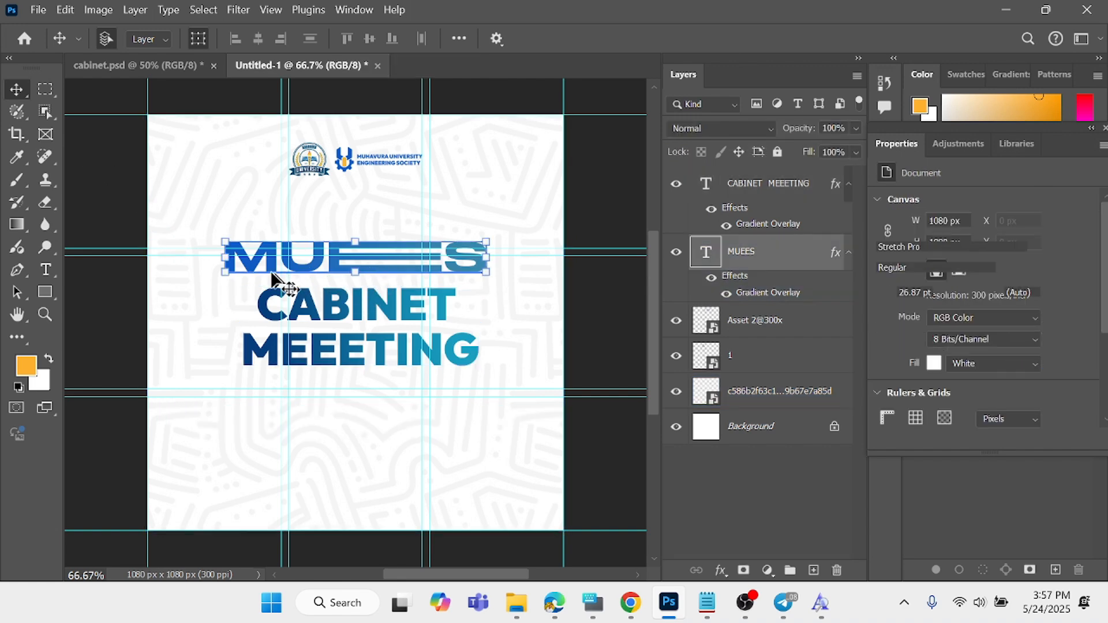
left_click_drag(225, 273, 257, 277)
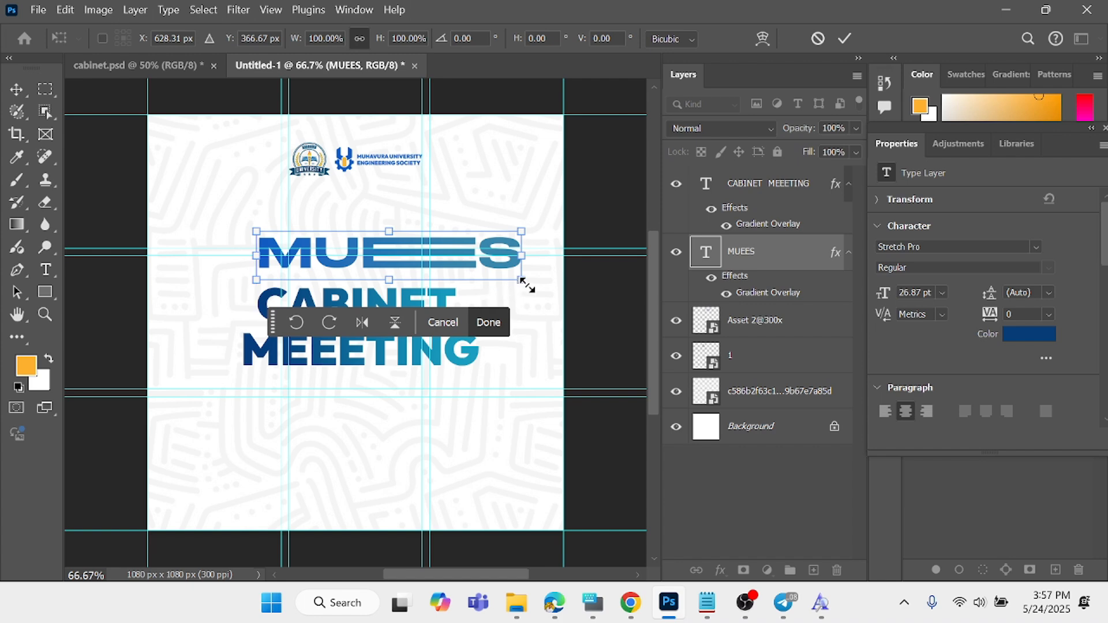
left_click_drag(527, 285, 476, 287)
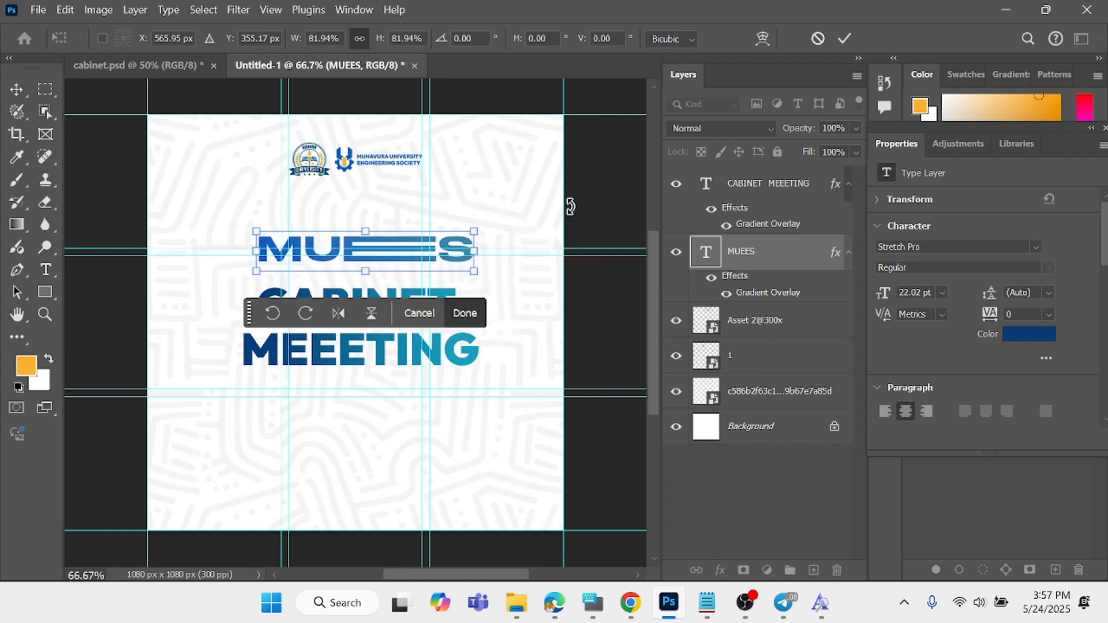
left_click_drag(564, 211, 478, 228)
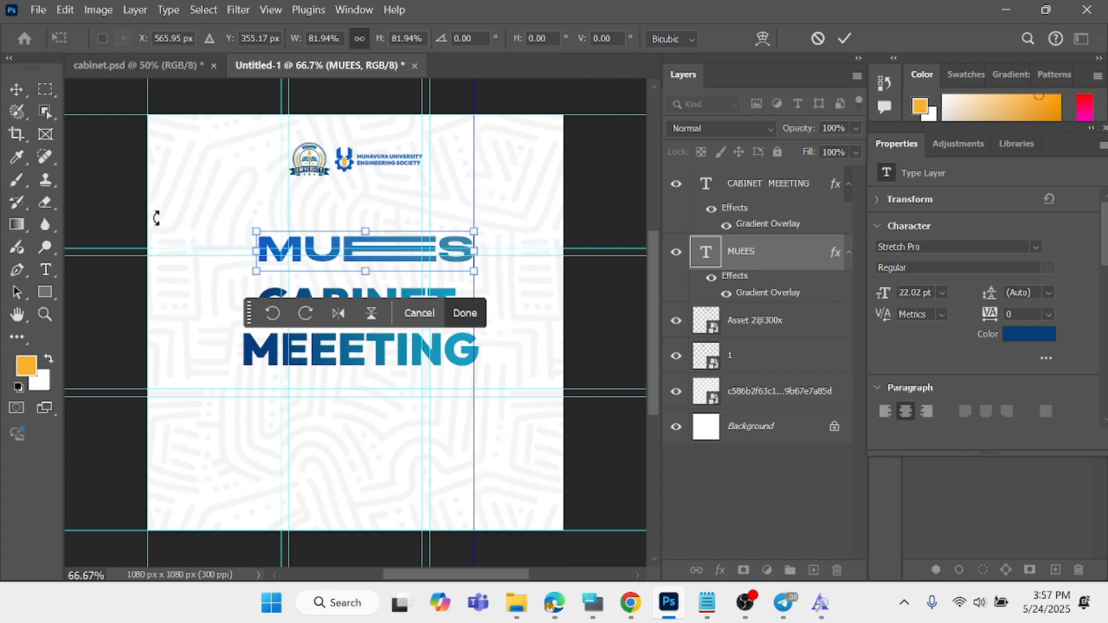
left_click_drag(148, 218, 245, 251)
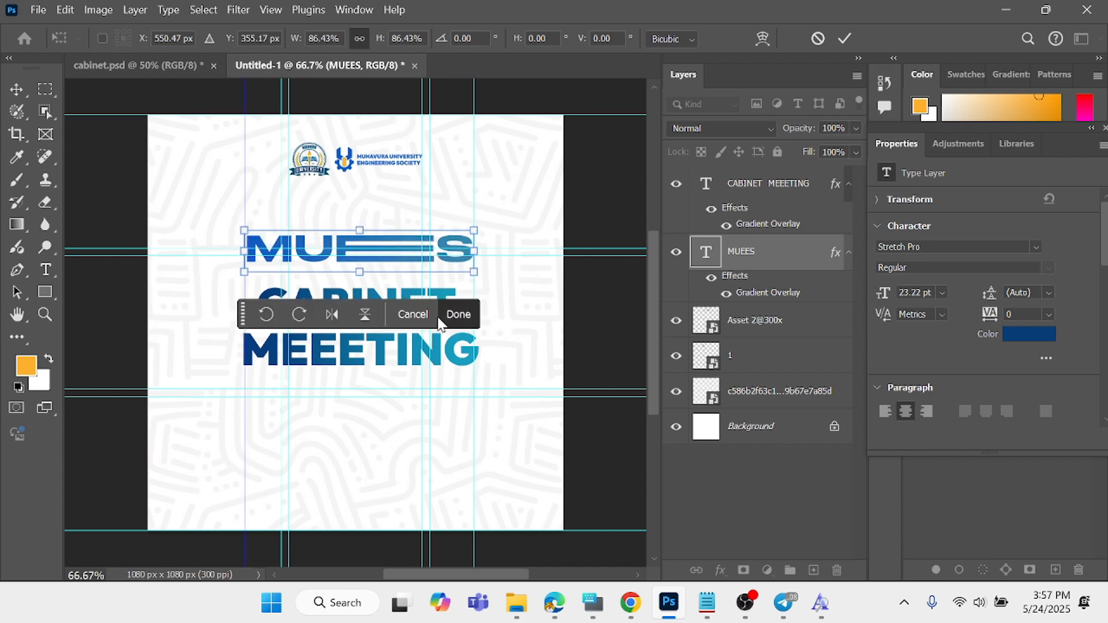
left_click(457, 315)
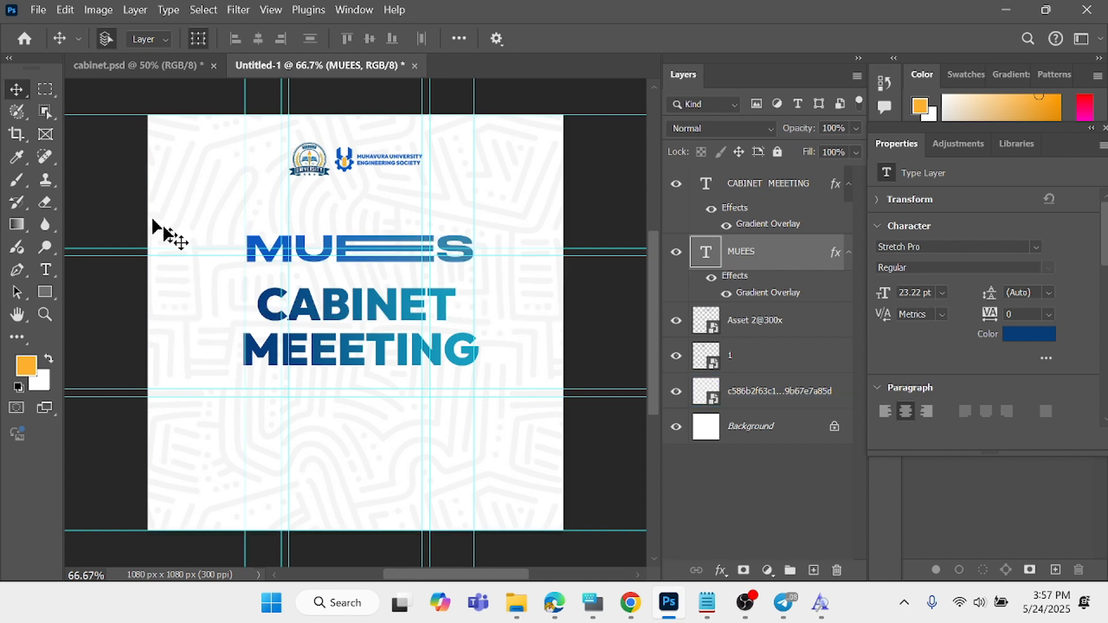
- Set the tracking of only the word CABINET to 120 so it spans the width of the MEEETING line
left_click(376, 324)
double_click(363, 317)
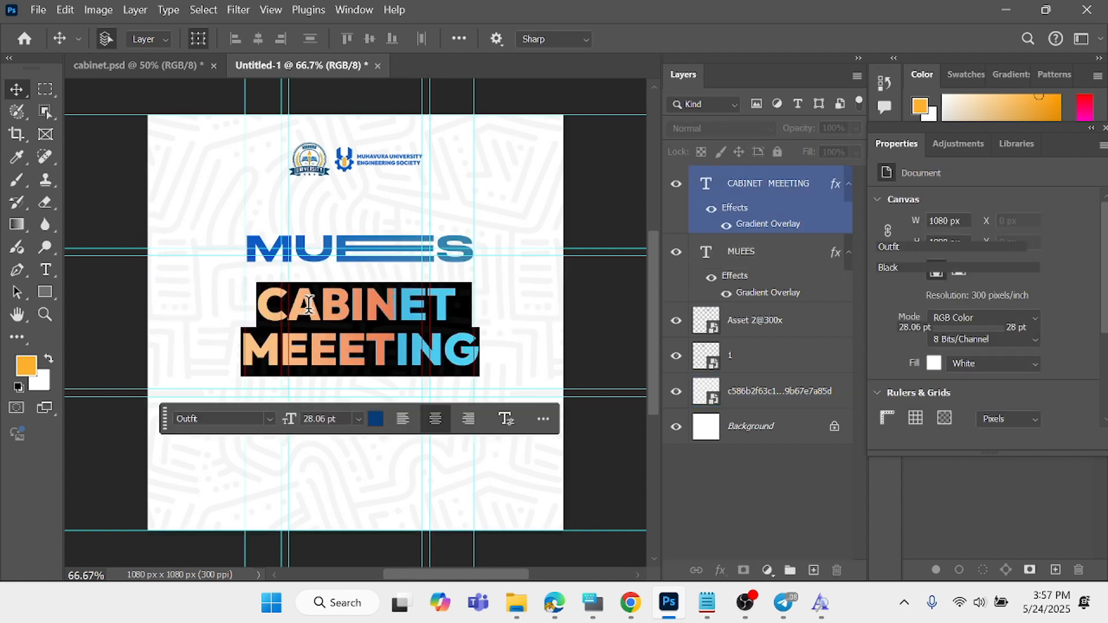
left_click(257, 297)
left_click_drag(257, 297, 475, 301)
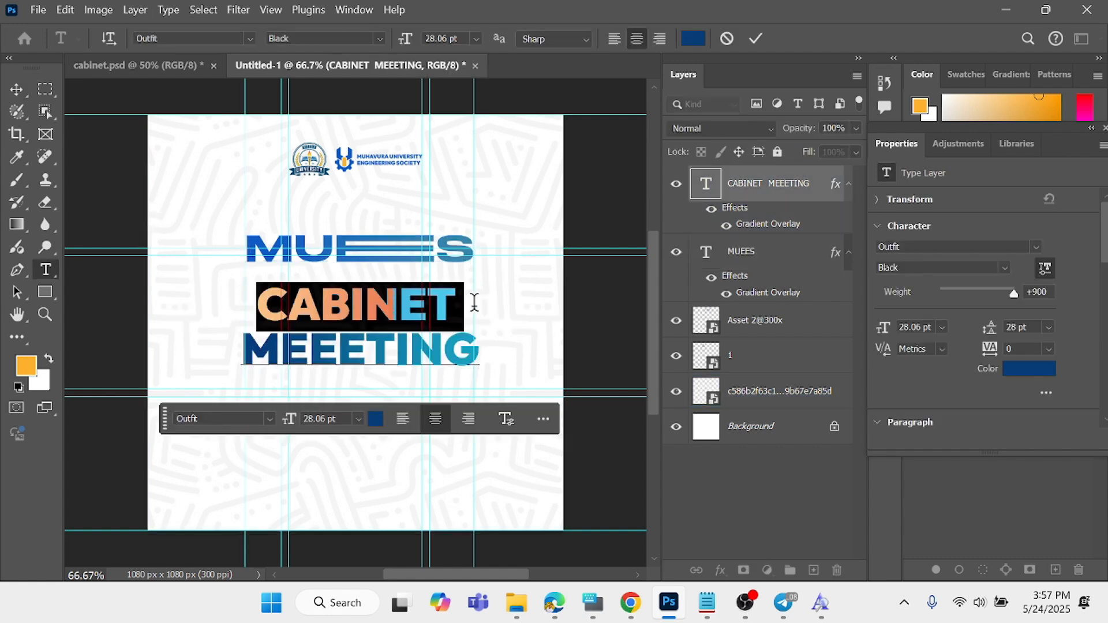
left_click_drag(986, 349, 994, 356)
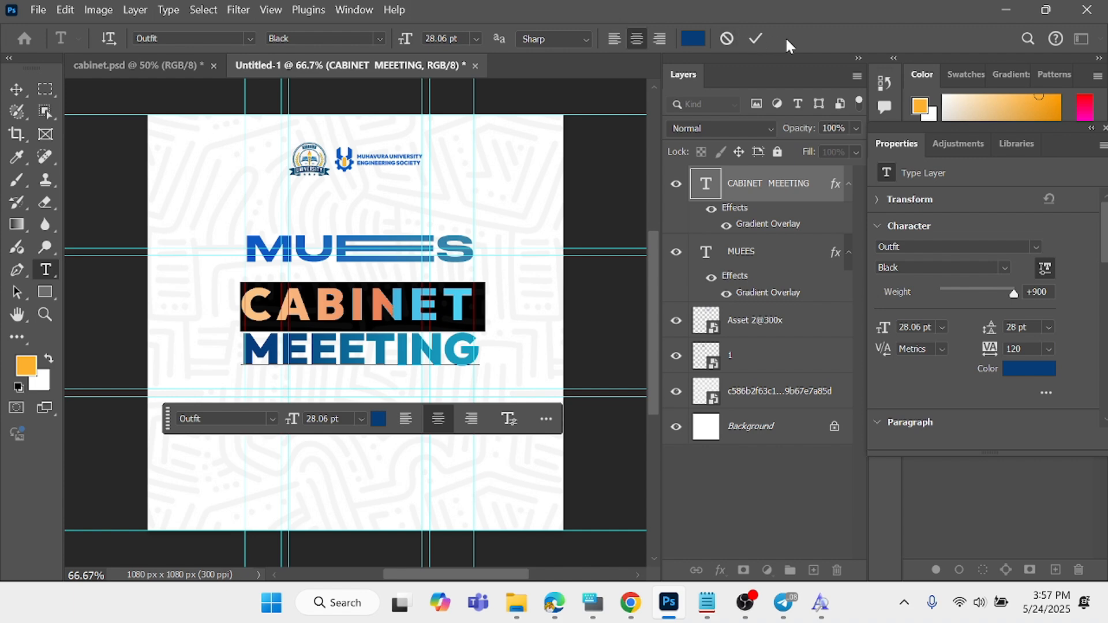
left_click(754, 37)
key("v")
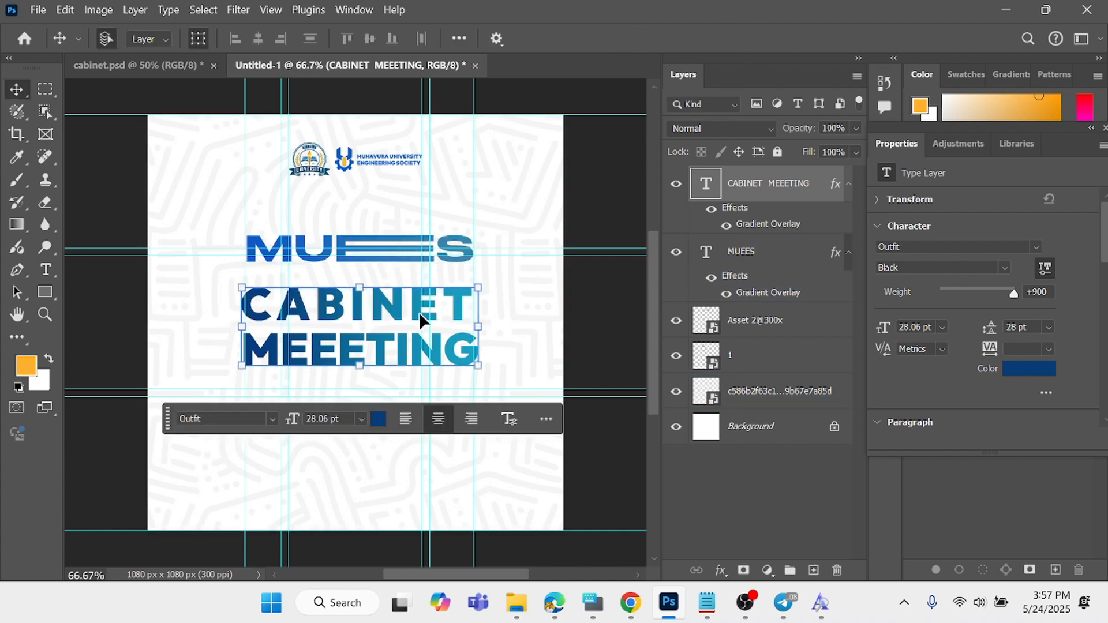
double_click(385, 314)
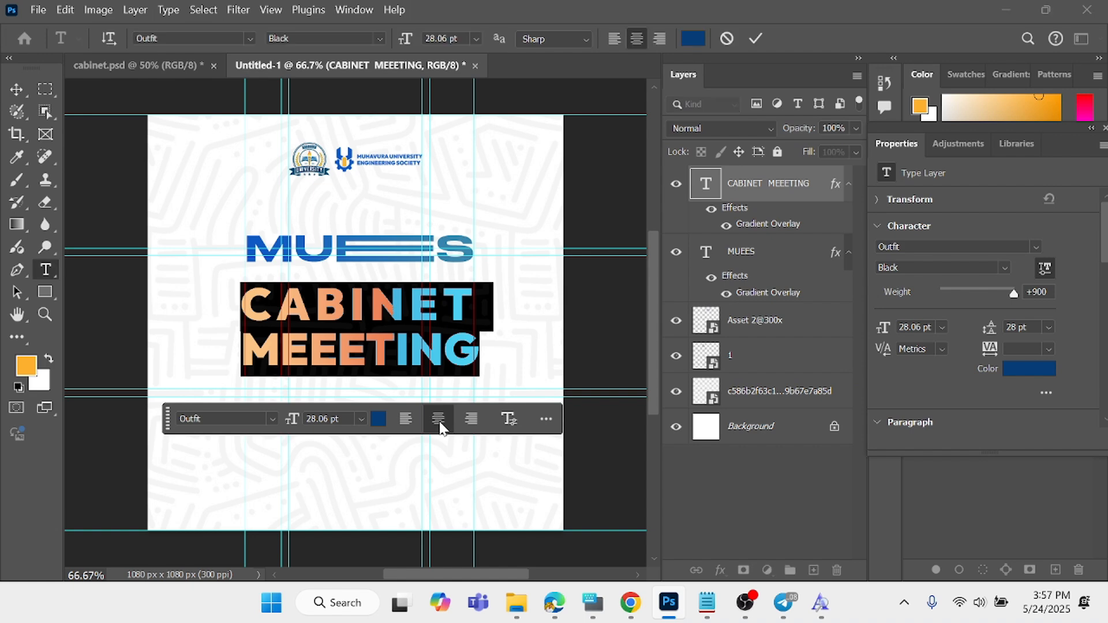
left_click(756, 38)
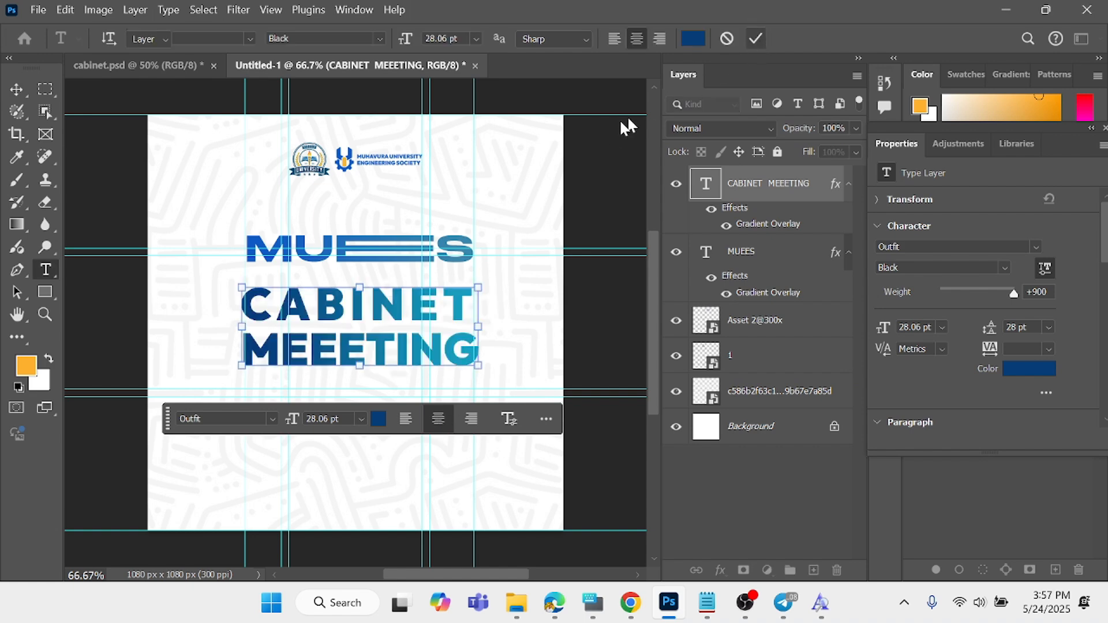
left_click(391, 254)
left_click(122, 192)
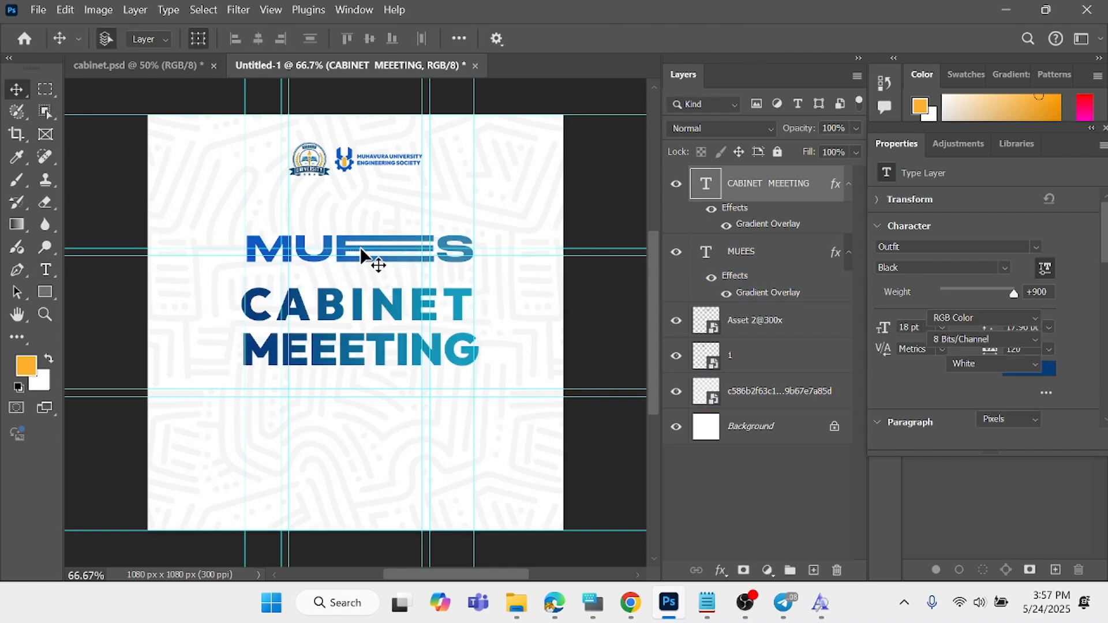
- Move the MUEES title down so it sits just above the CABINET line
left_click_drag(346, 244, 351, 257)
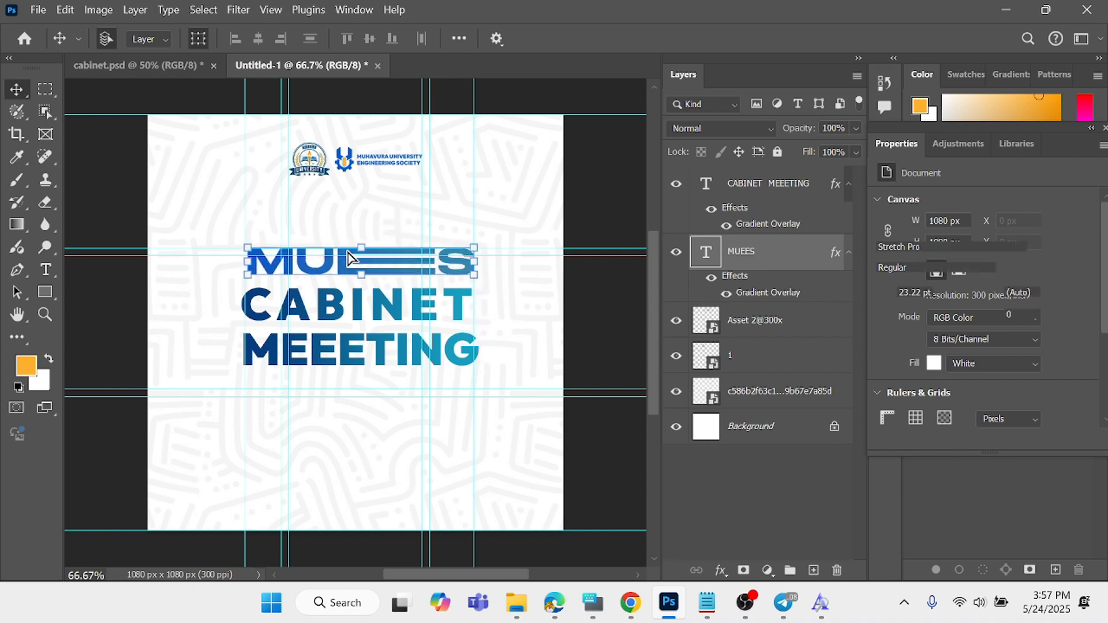
double_click(352, 259)
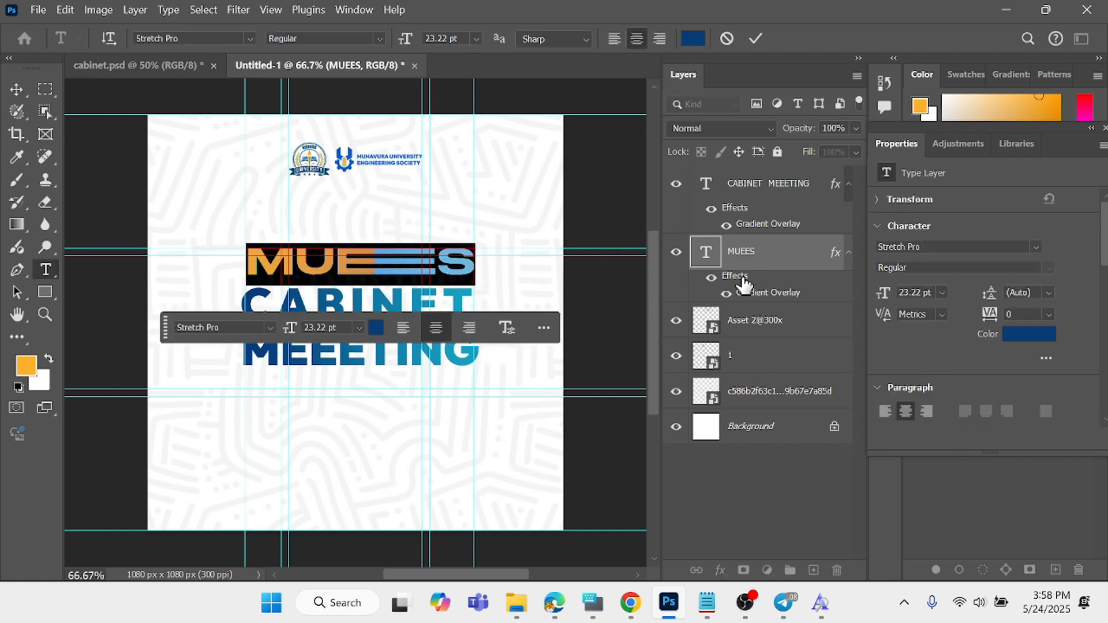
key("Escape")
key("v")
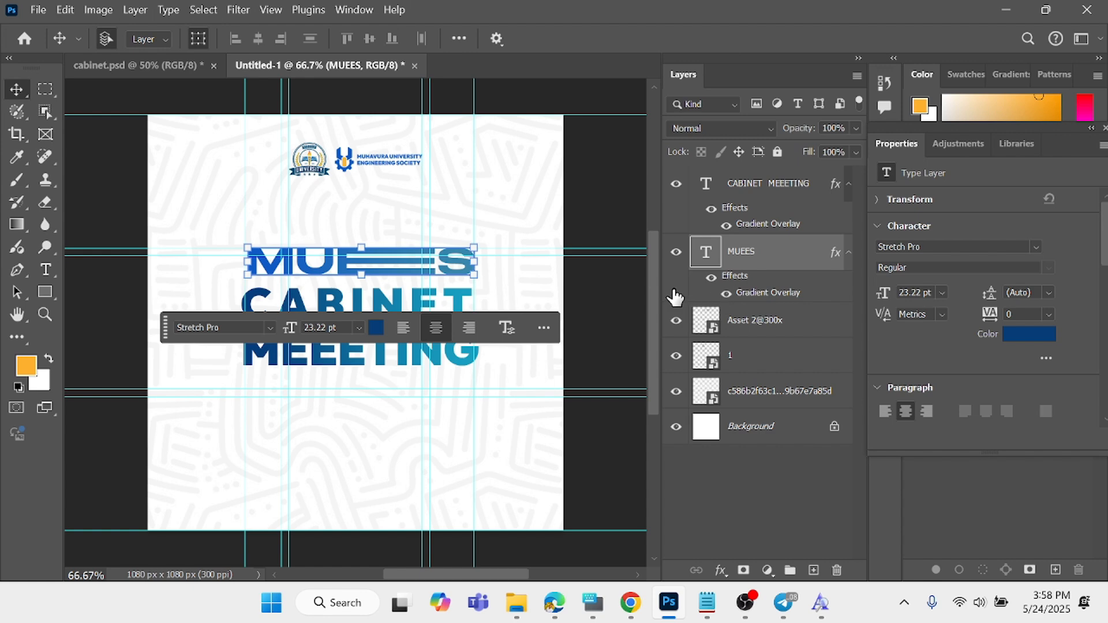
- Change the starting colour stop of the MUEES title's gradient overlay to the dark navy sampled from the CABINET text
double_click(745, 293)
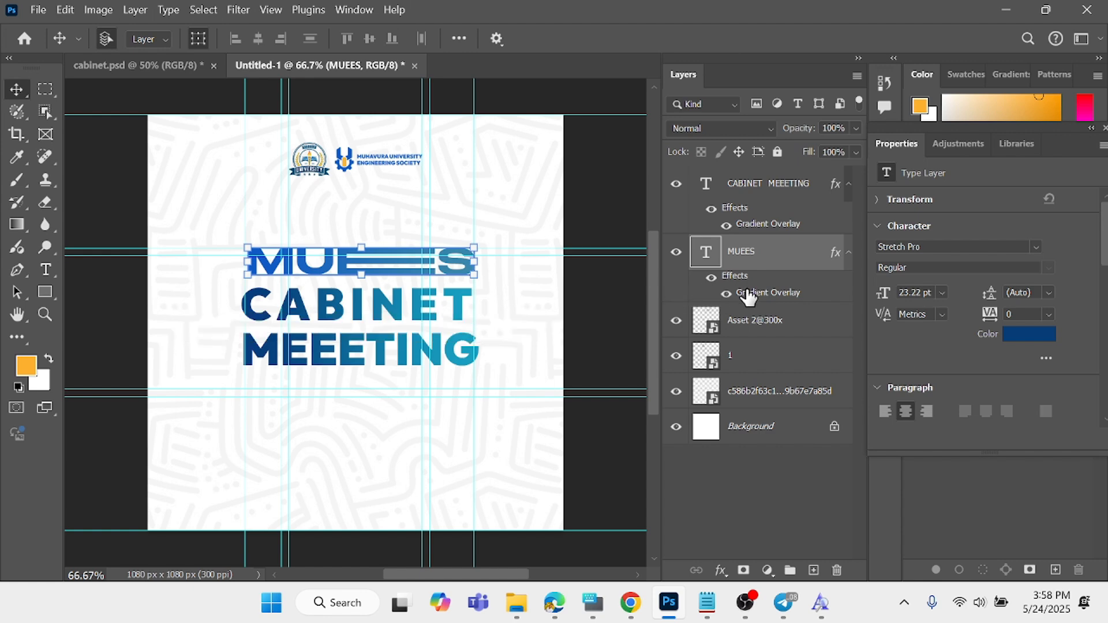
left_click(756, 207)
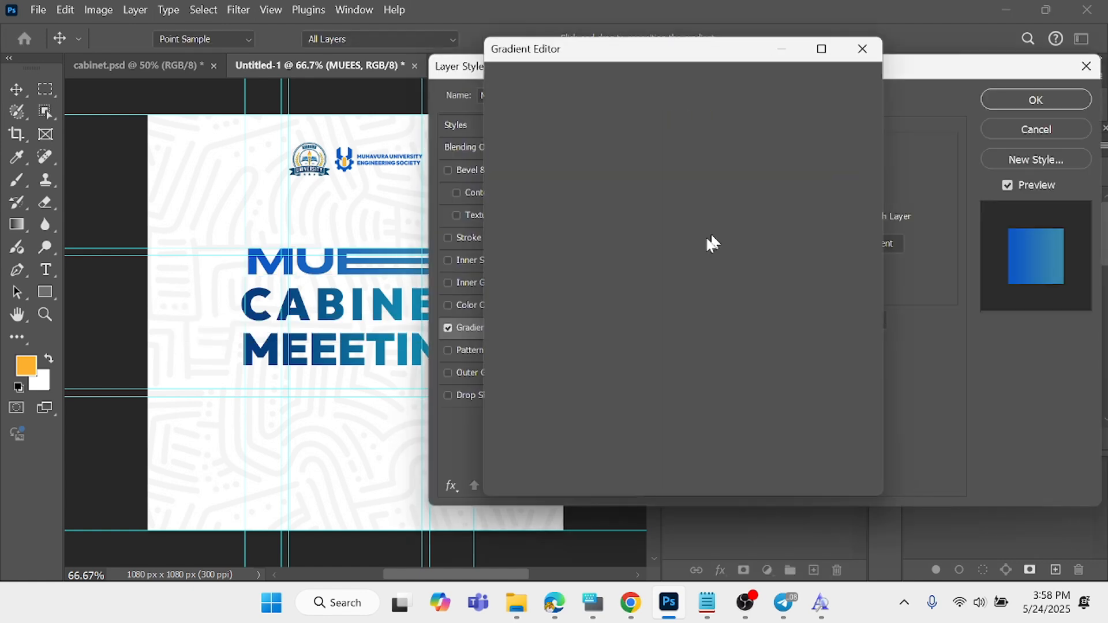
left_click(507, 372)
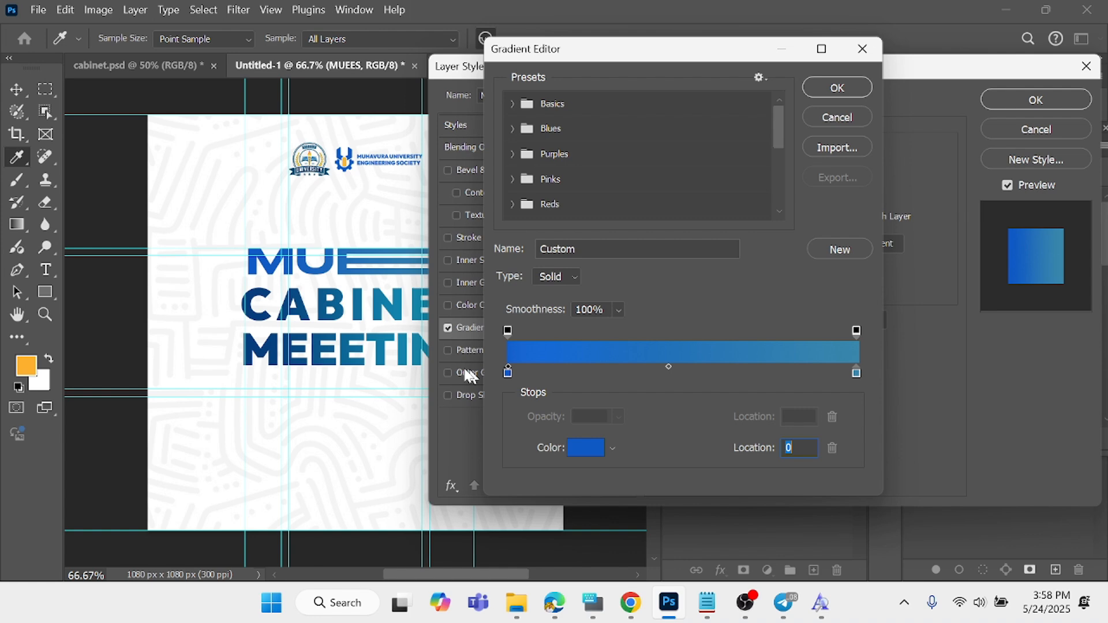
left_click(251, 314)
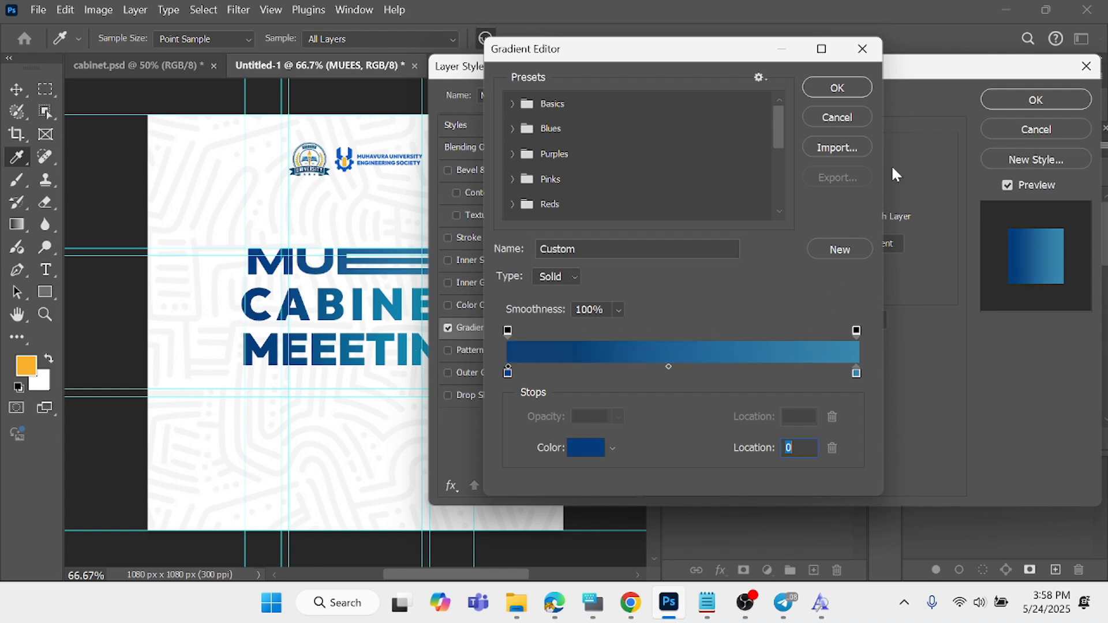
left_click(844, 87)
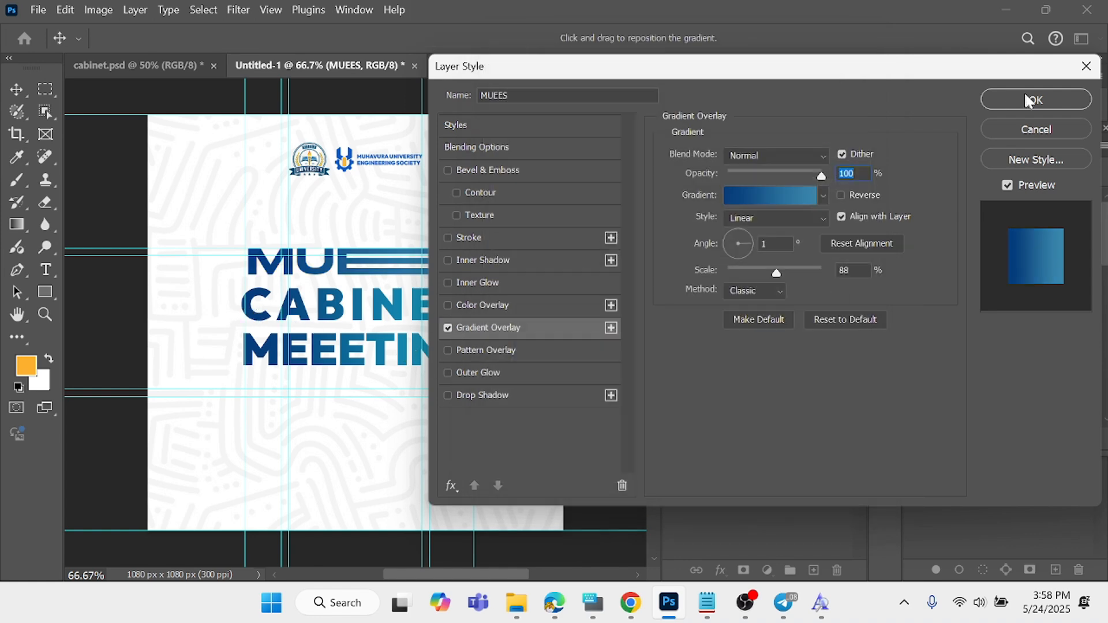
left_click(1032, 98)
left_click(130, 159)
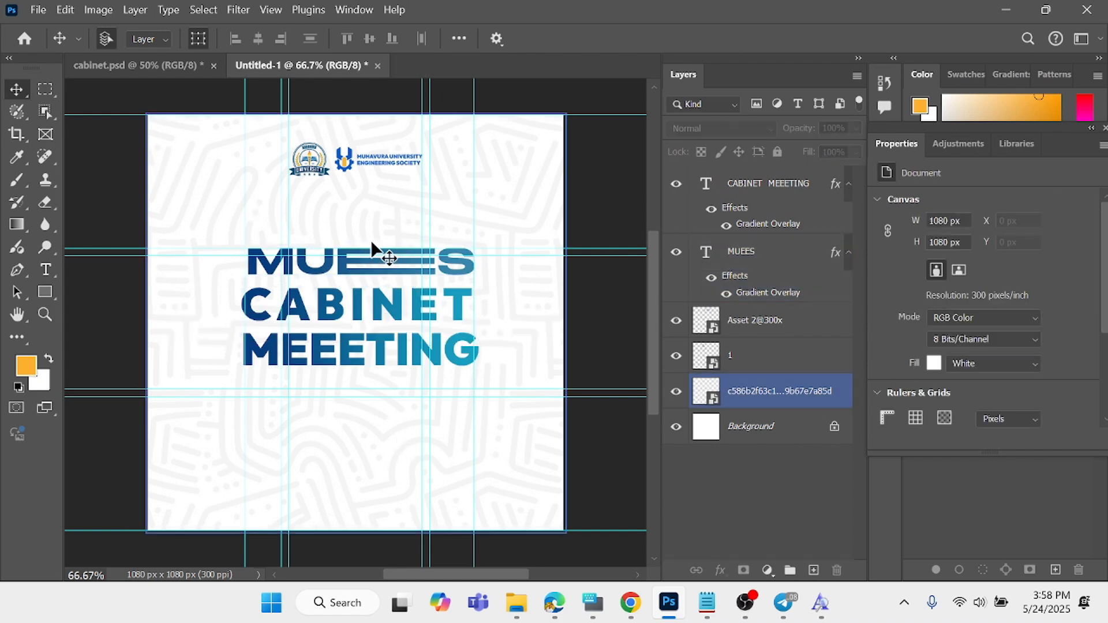
left_click(74, 235)
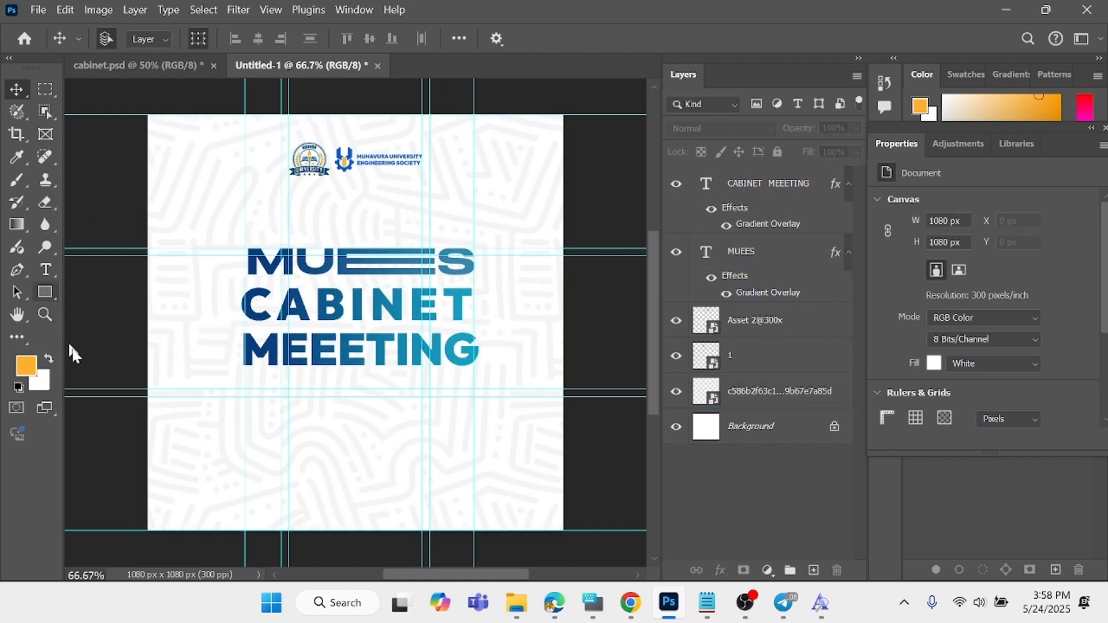
- Draw a full-width rectangle about 1089 x 208 px below the title text and fill it with #053d7d sampled from MEEETING
left_click(46, 292)
left_click_drag(143, 397, 564, 476)
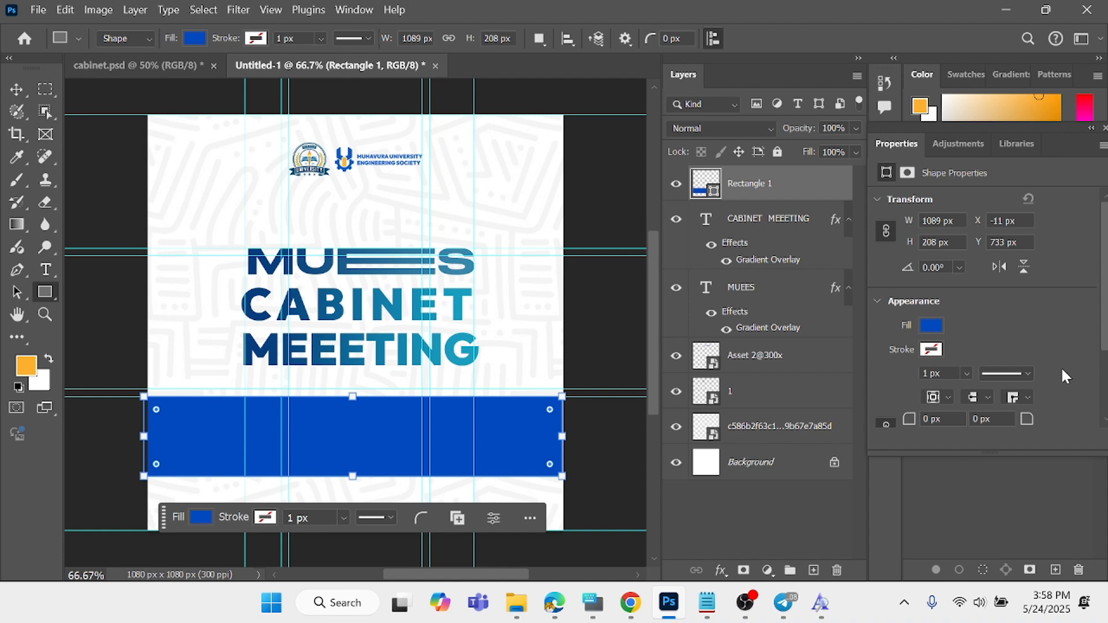
left_click(933, 326)
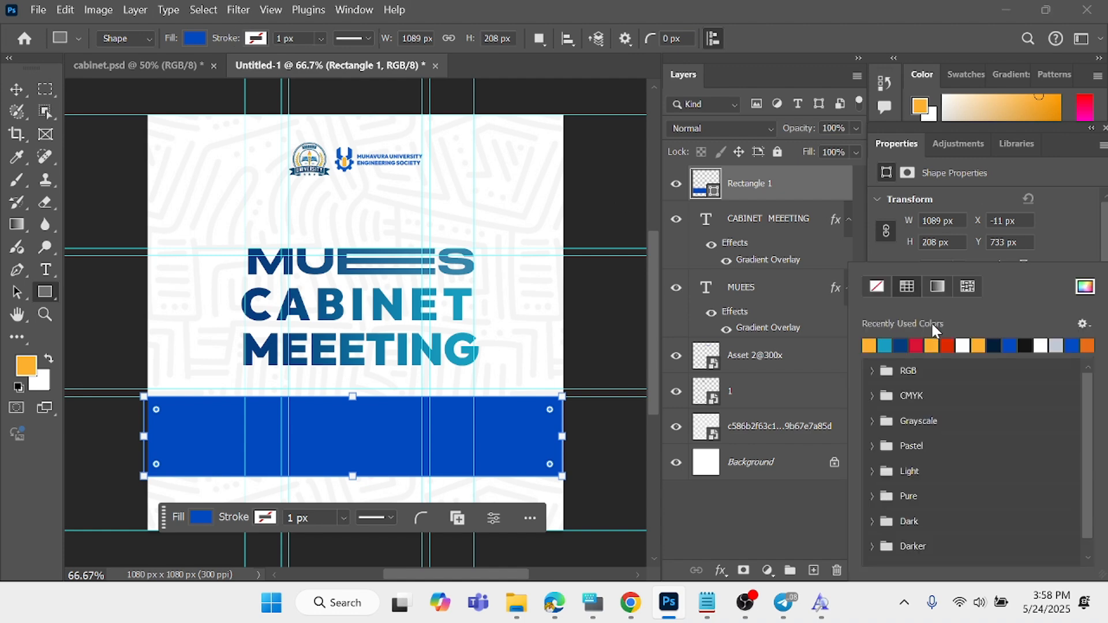
left_click(1085, 287)
left_click(250, 346)
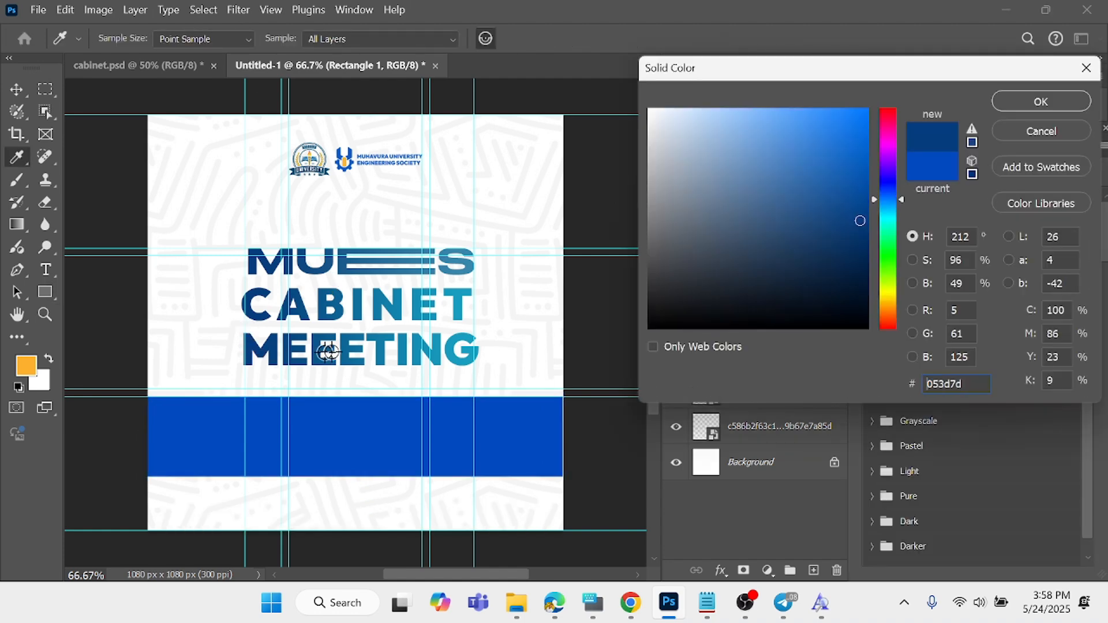
left_click(1041, 101)
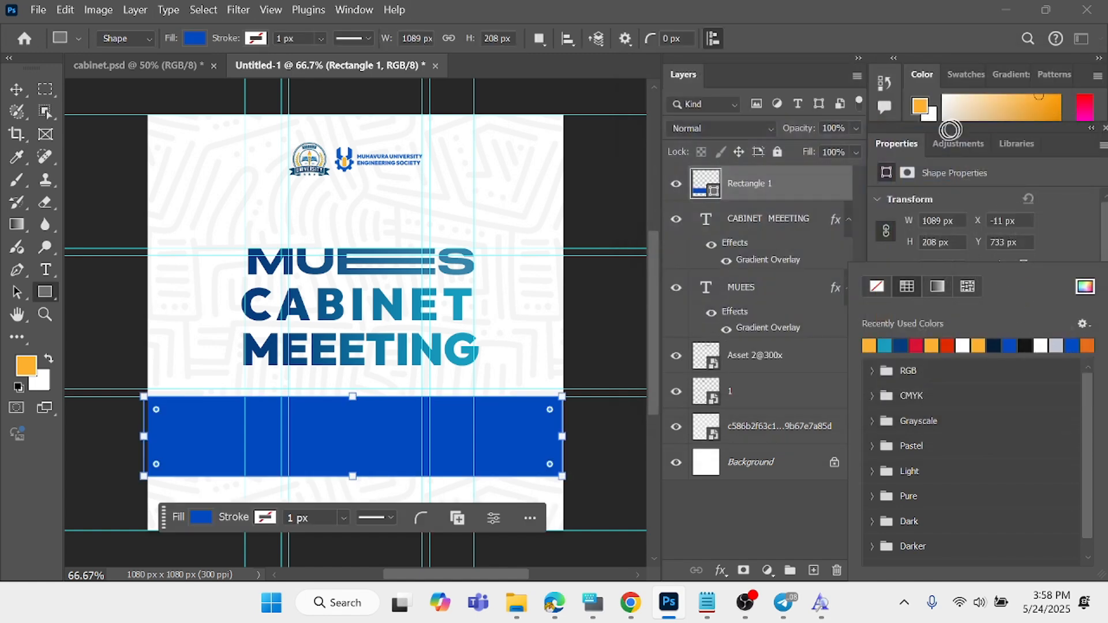
- Move the blue rectangle slightly to the right, to X about -9 px, so it spans the flyer's width
left_click(18, 91)
left_click_drag(366, 417, 367, 429)
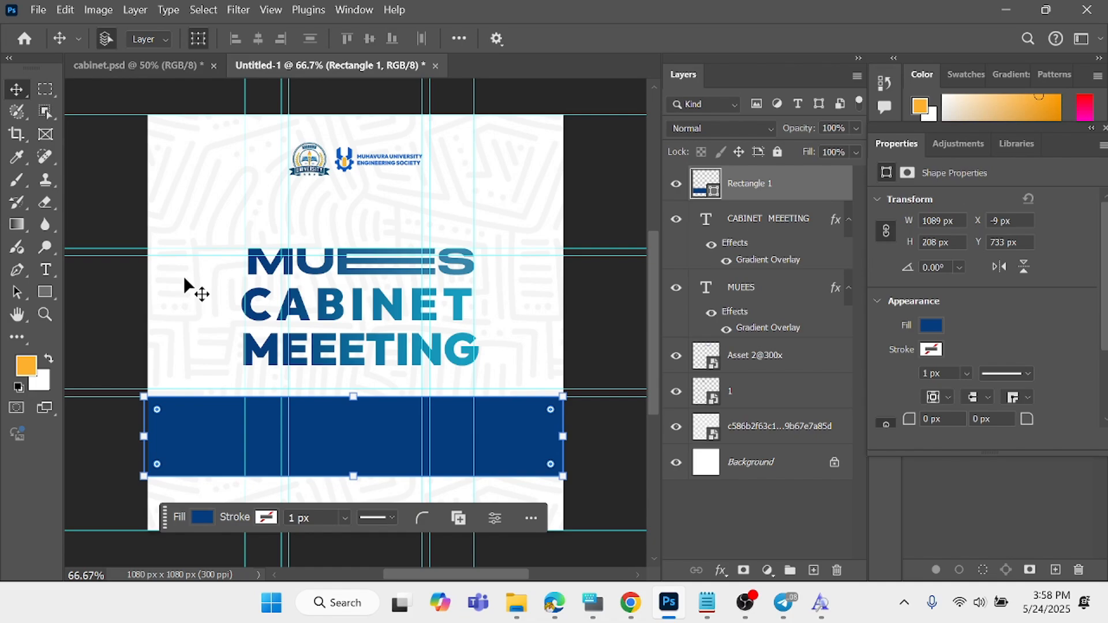
left_click(113, 205)
- Place the embedded image 1ae36a6f7fd70aad5fd72fa721a33699 and scale it to about 465% as a full-width strip along the flyer's bottom edge
left_click(38, 9)
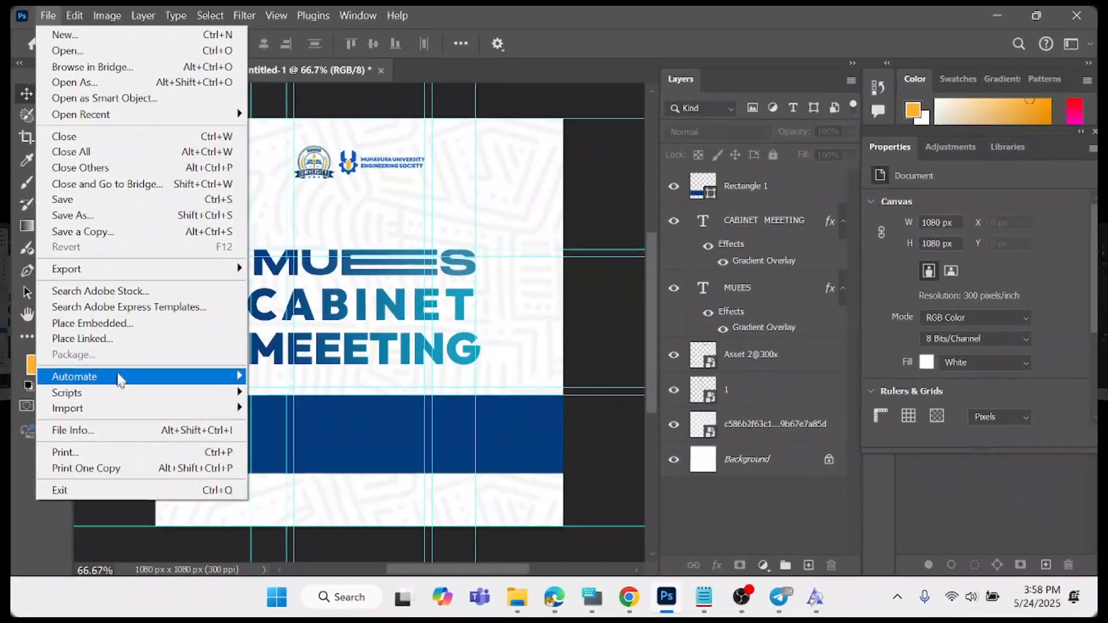
left_click(165, 317)
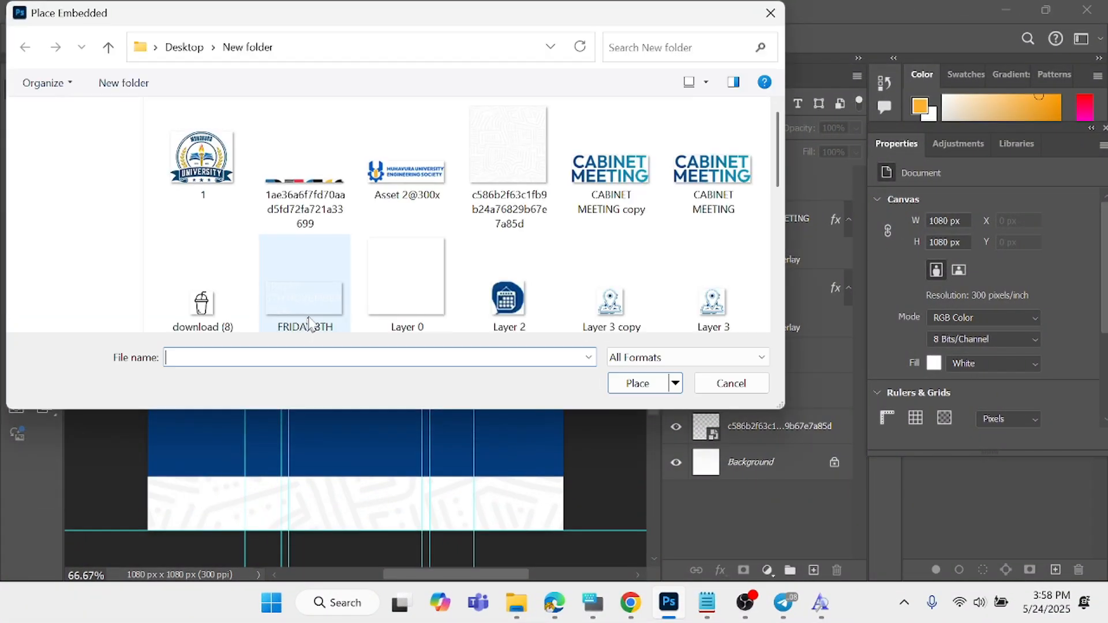
left_click(305, 168)
left_click(635, 384)
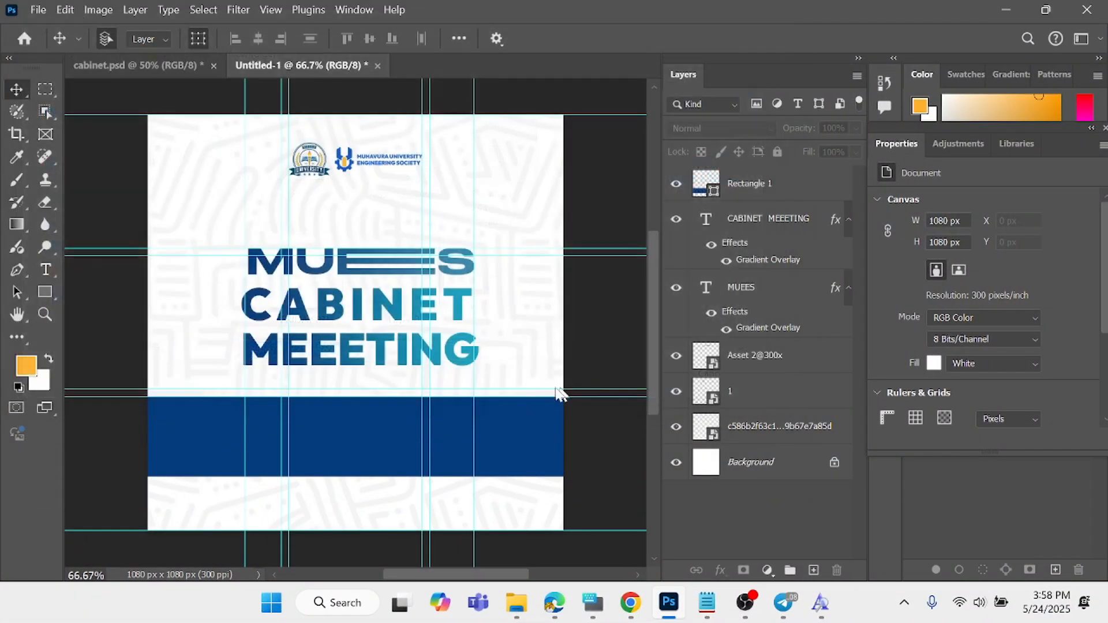
left_click_drag(398, 323, 629, 461)
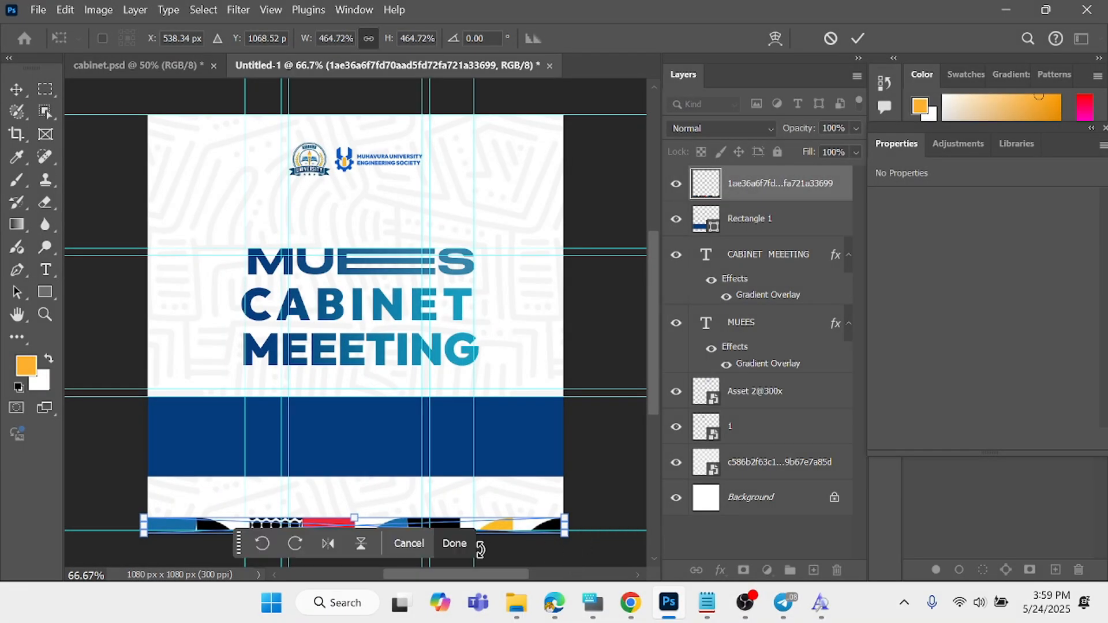
left_click(463, 545)
left_click(586, 320)
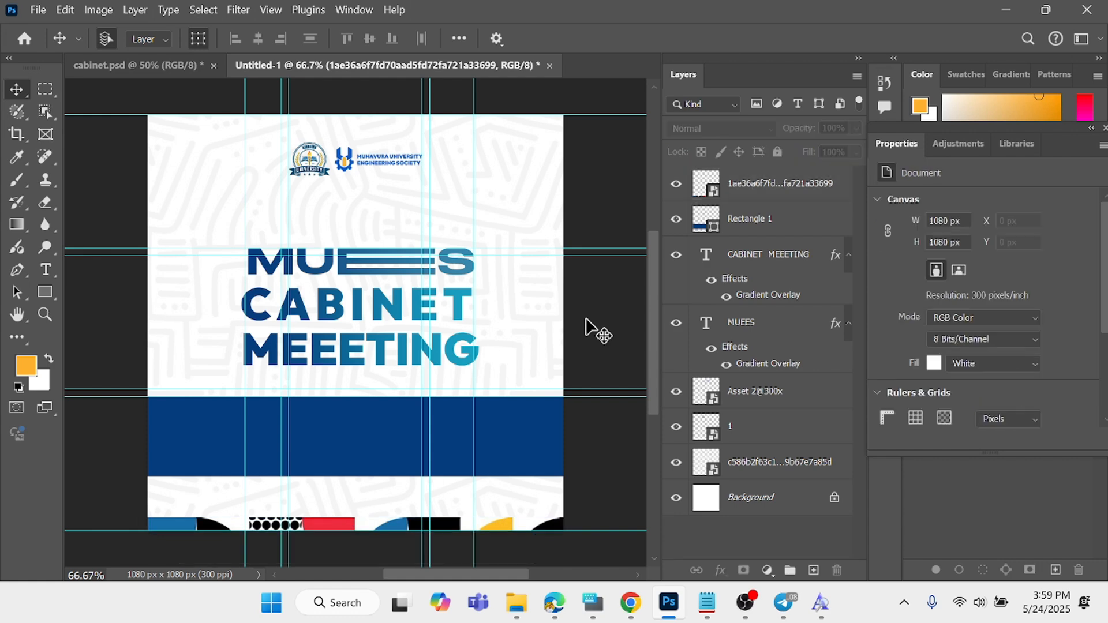
- Move the MUEES title up slightly to open a gap above CABINET, undoing the accidental sideways shift
left_click(323, 179)
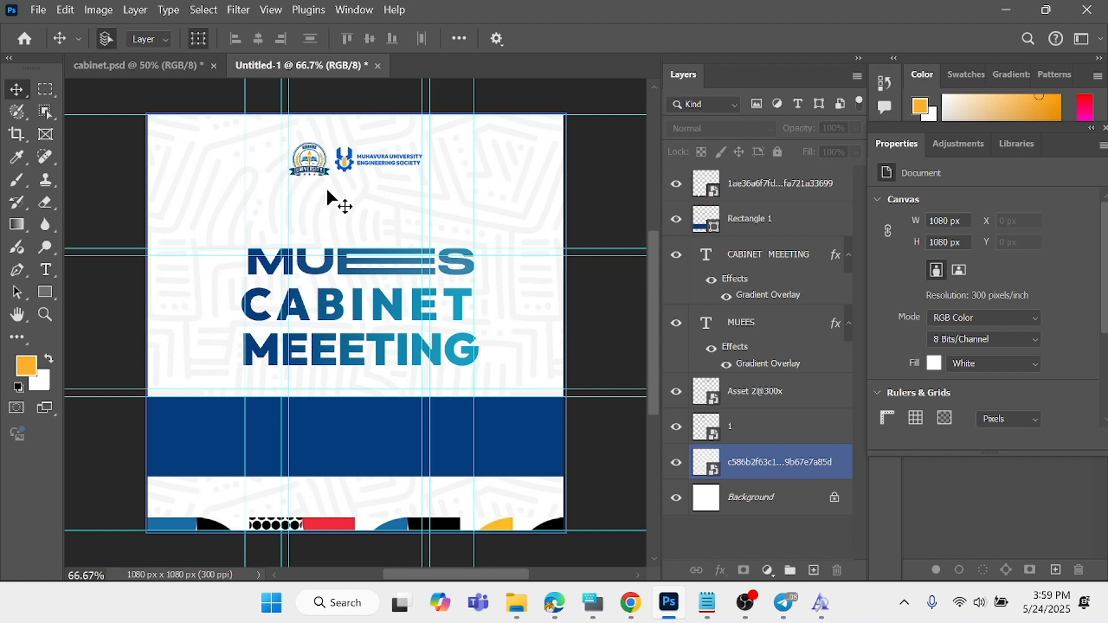
left_click_drag(379, 276, 377, 259)
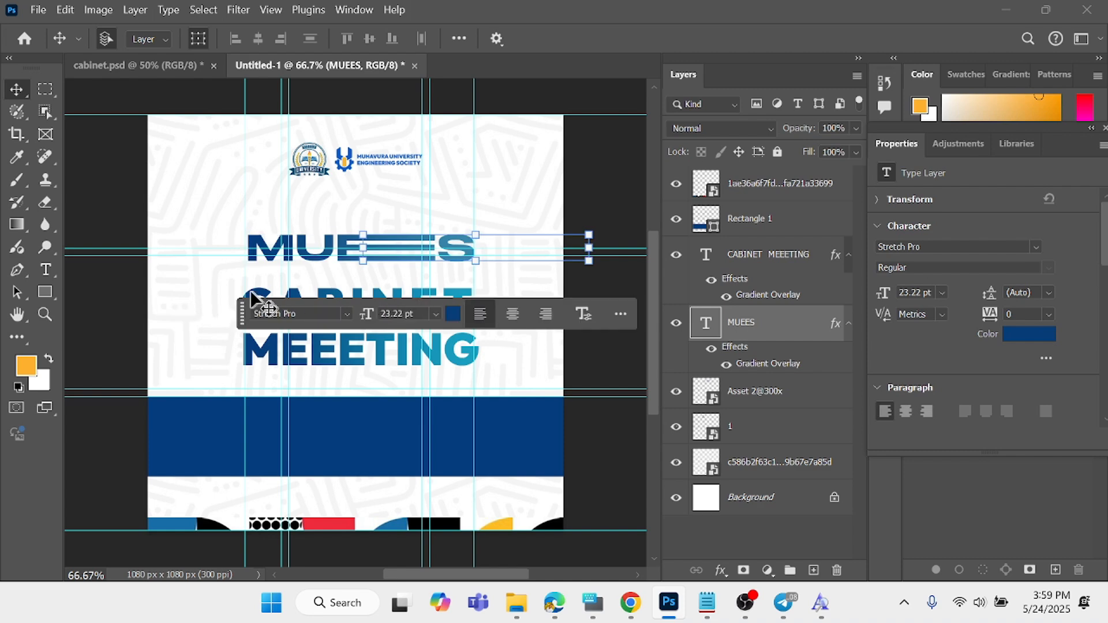
left_click(110, 203)
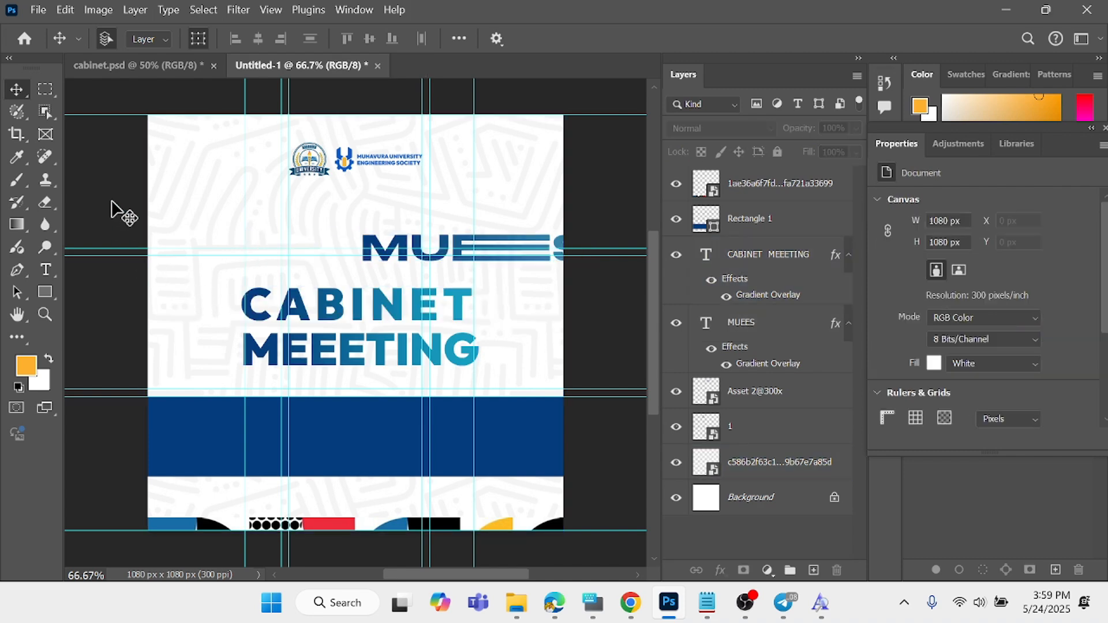
key("ctrl+z")
- Move the CABINET MEEETING text up slightly, closer to the MUEES title
left_click(361, 309)
mouse_move(369, 321)
left_mouse_down()
mouse_move(361, 292)
mouse_move(361, 304)
left_mouse_up()
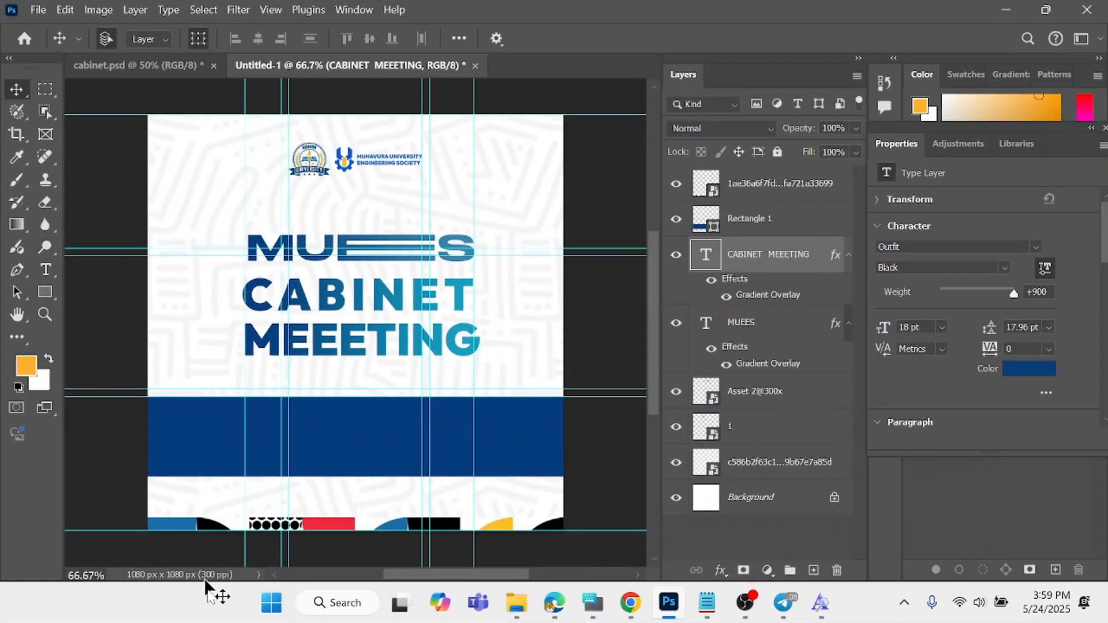
left_click(190, 453)
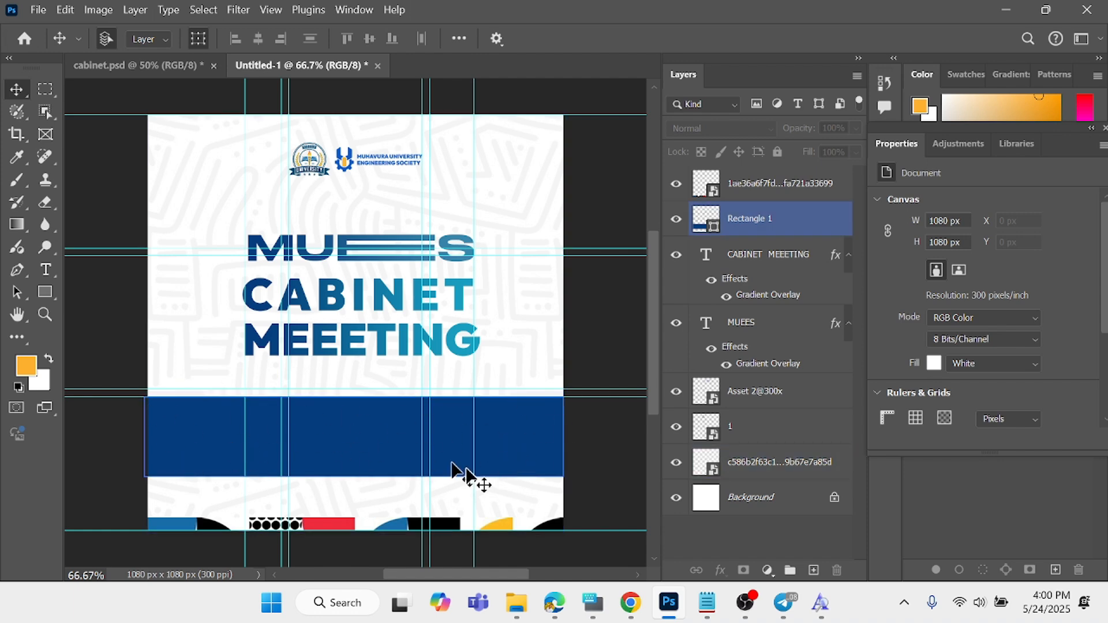
- Place the embedded arrow image ending in "copy 3" at the left end of the blue band, scaled to about 260 x 190 px
left_click(38, 10)
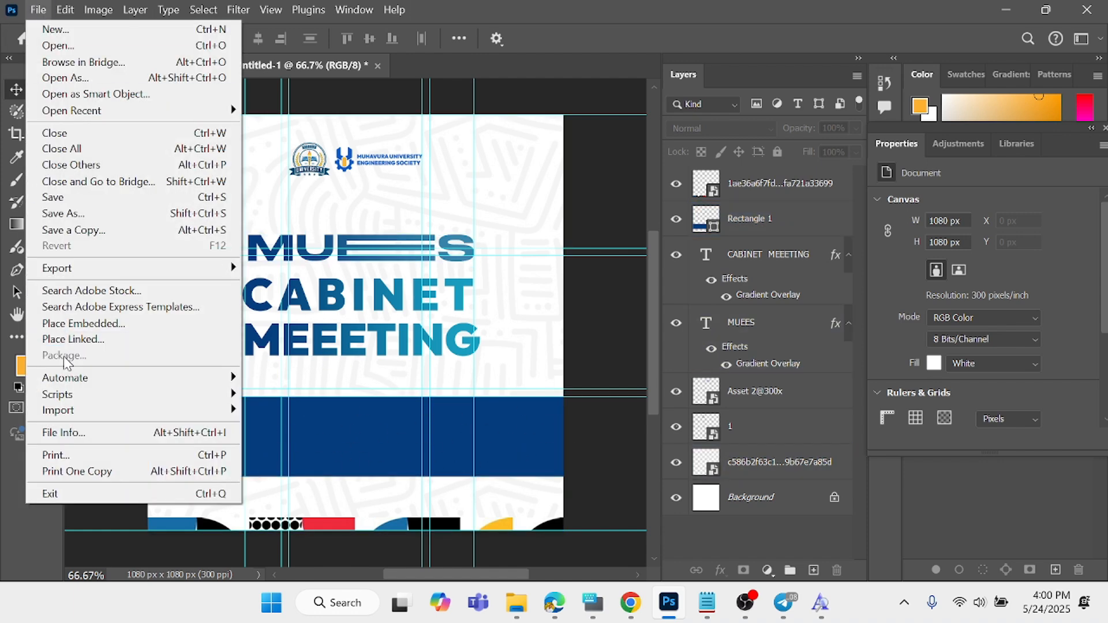
left_click(83, 323)
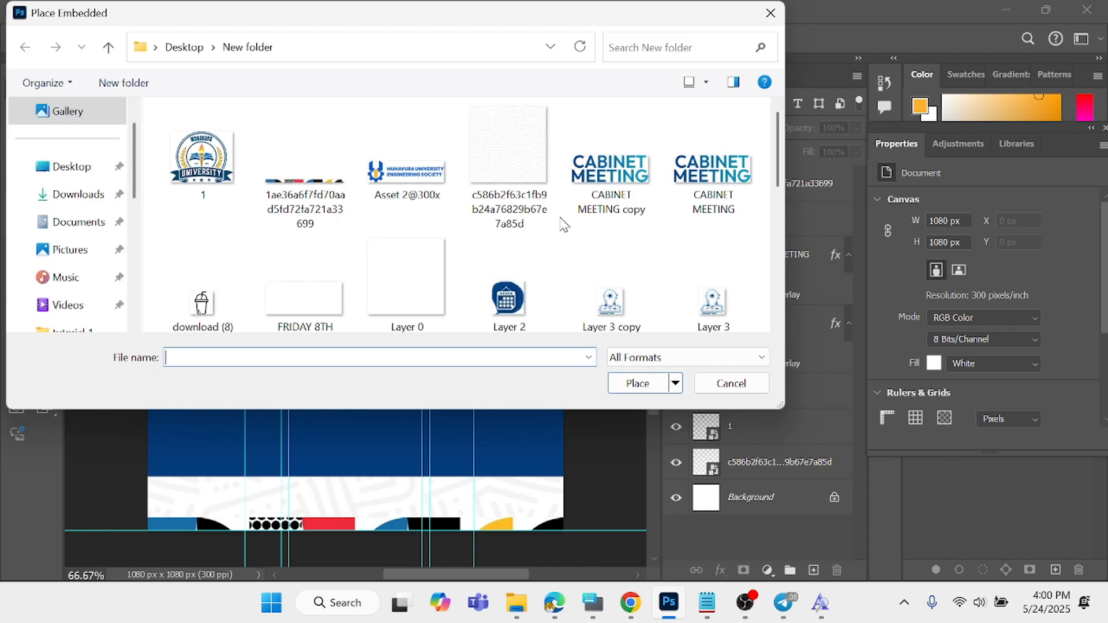
scroll(417, 231, "down", 3)
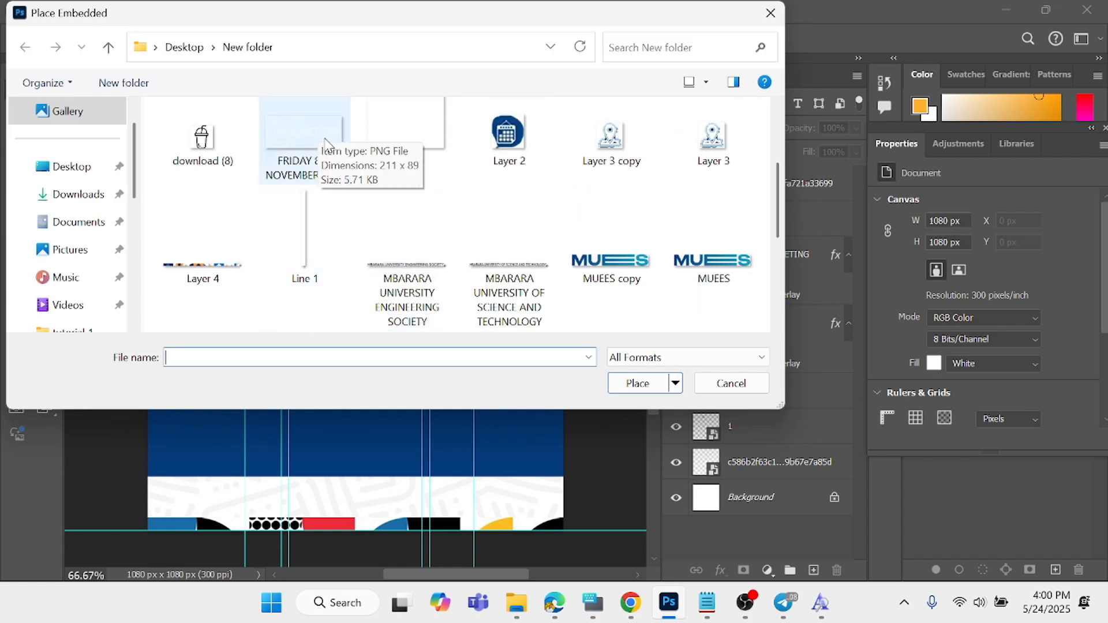
scroll(334, 183, "up", 3)
scroll(333, 183, "down", 9)
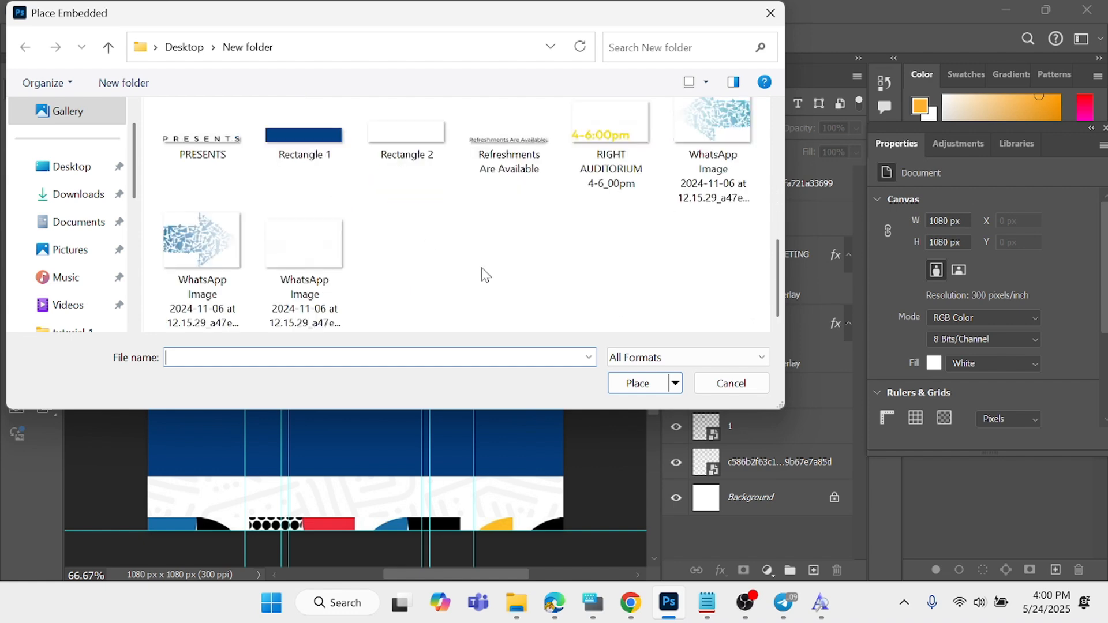
left_click(229, 255)
left_click(638, 383)
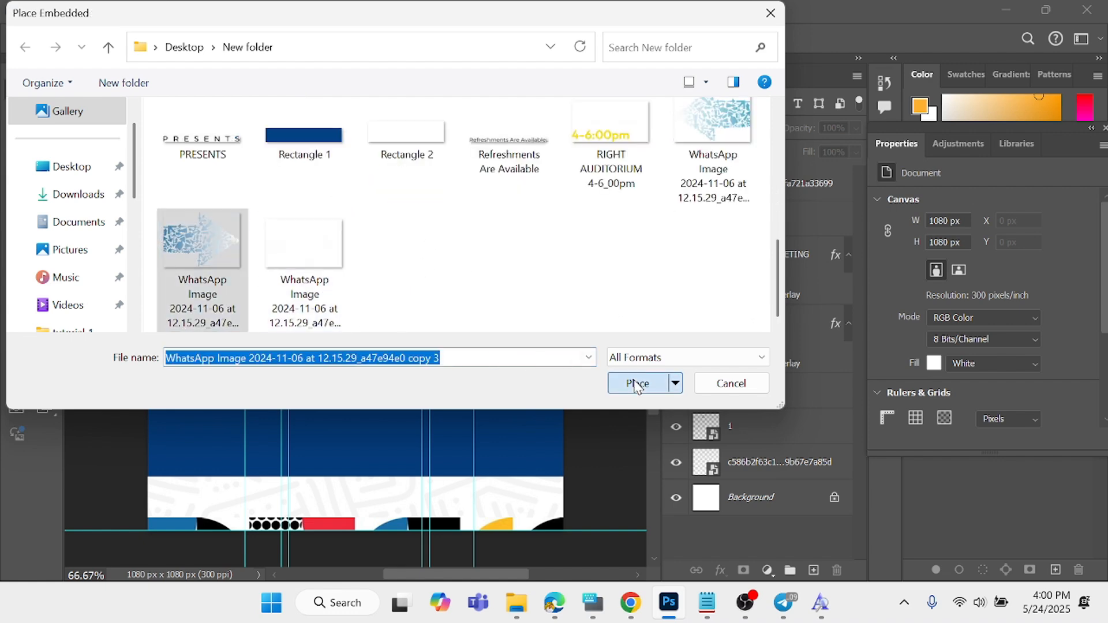
left_click_drag(363, 325, 198, 434)
key("Return")
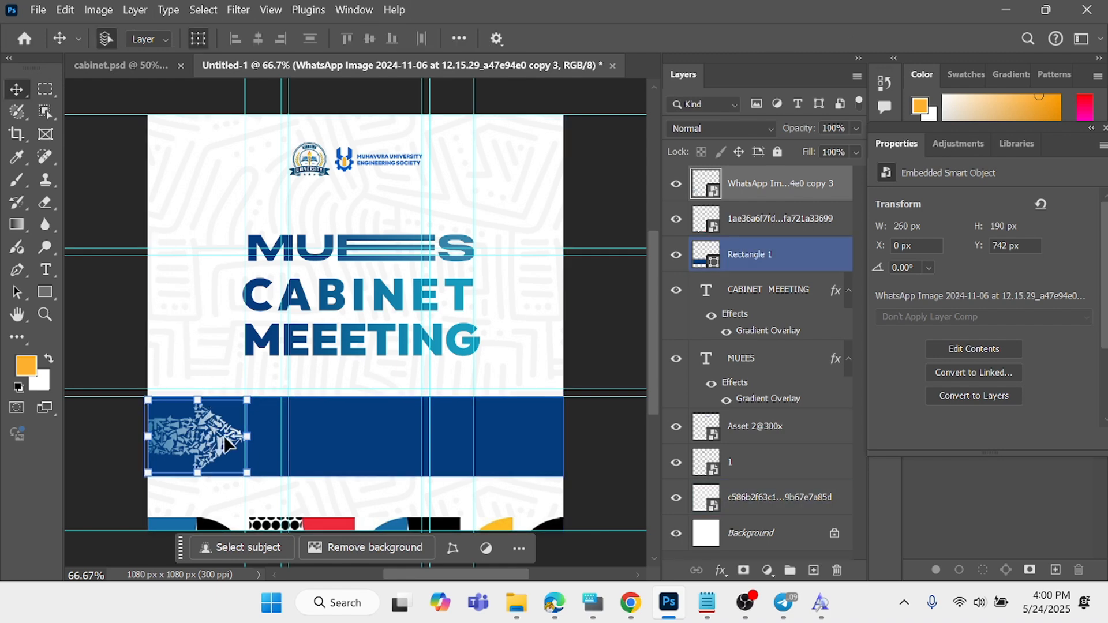
left_click(110, 231)
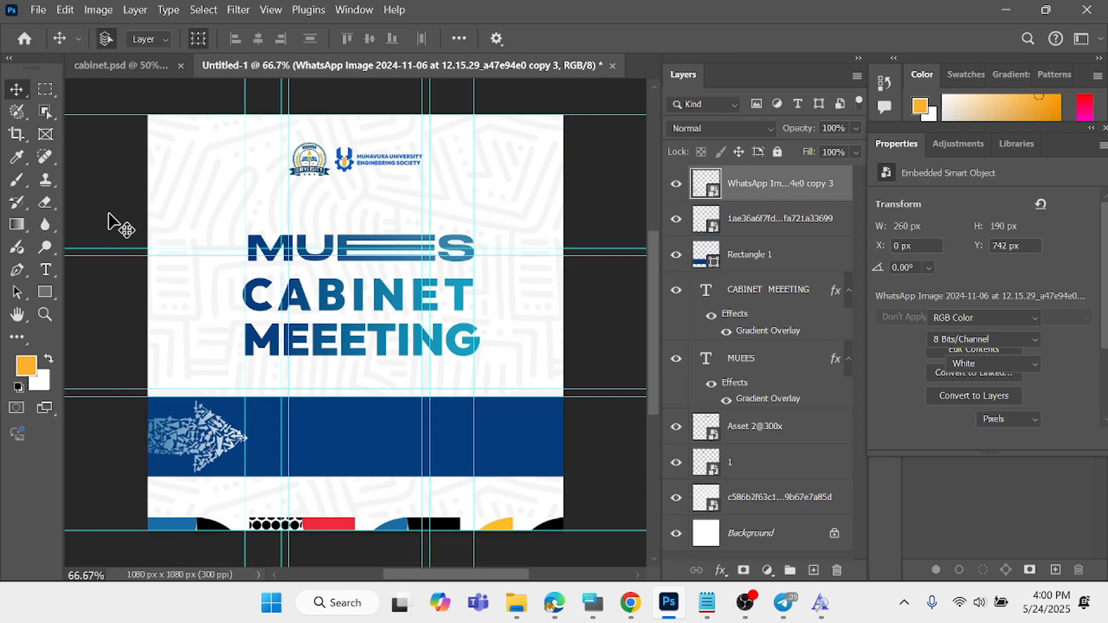
- Place the embedded arrow image ending in "copy 2" at the right end of the blue band, scaled to about 239 x 173 px
left_click(37, 10)
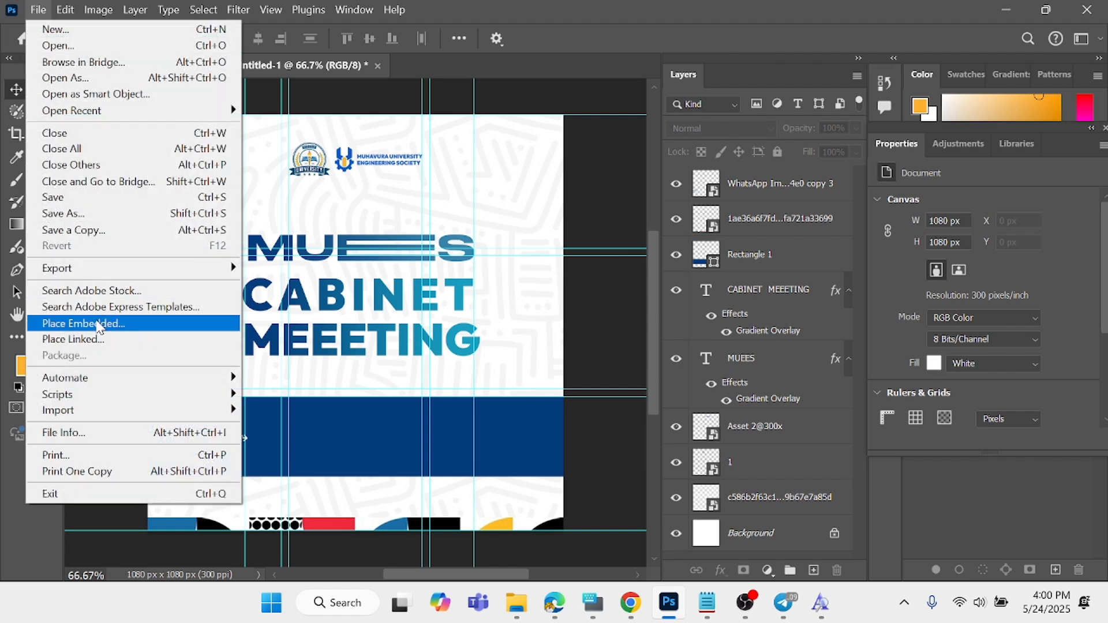
left_click(104, 323)
scroll(511, 217, "down", 3)
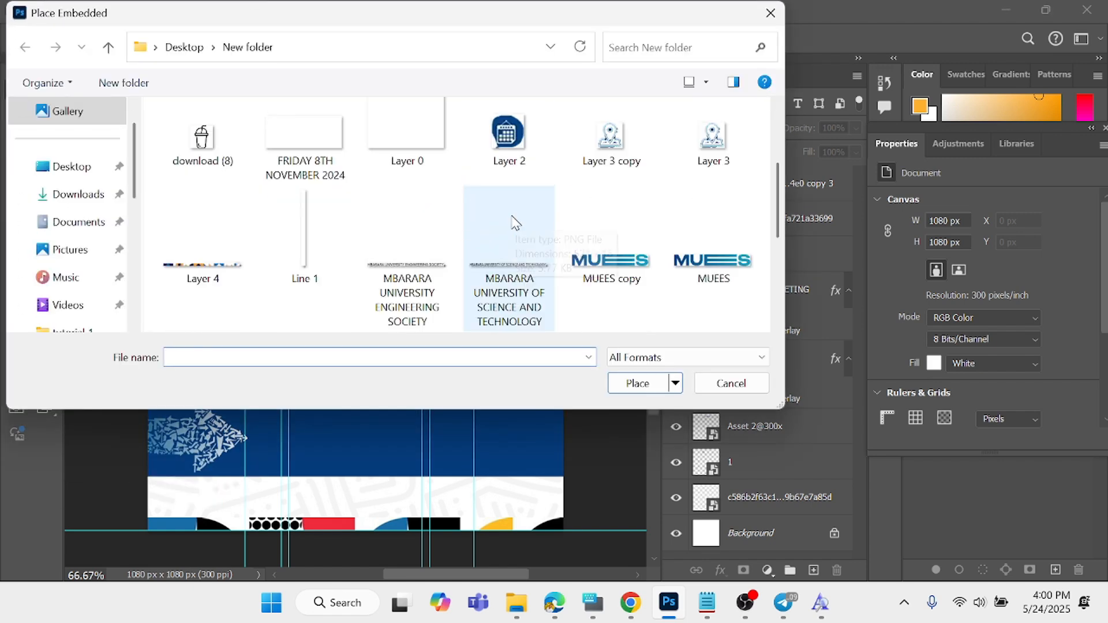
scroll(577, 216, "down", 5)
left_click(703, 137)
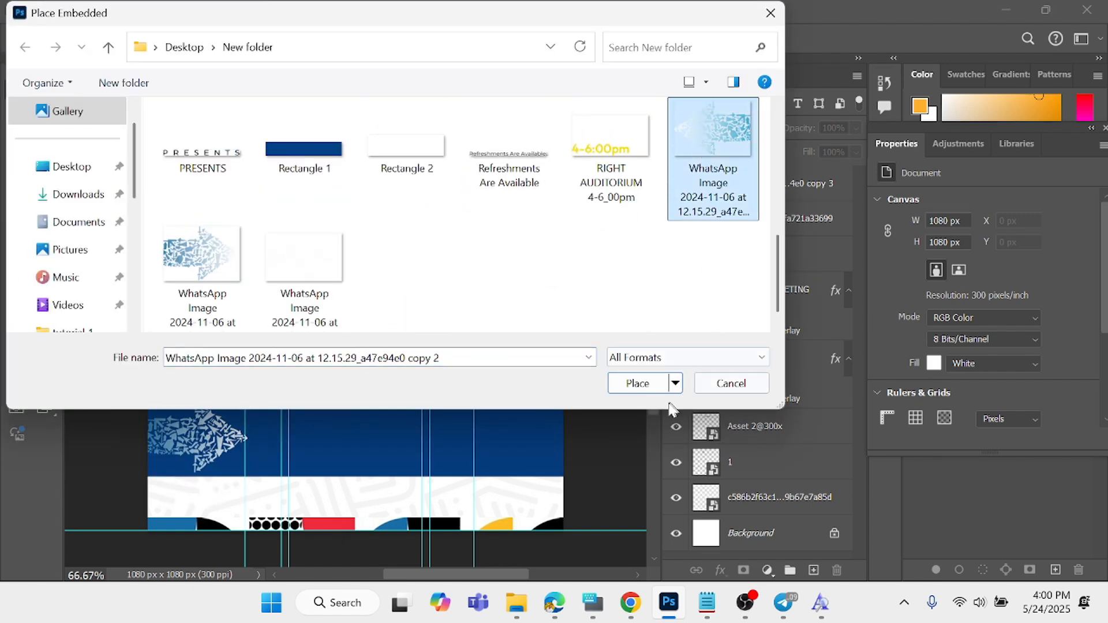
left_click(637, 384)
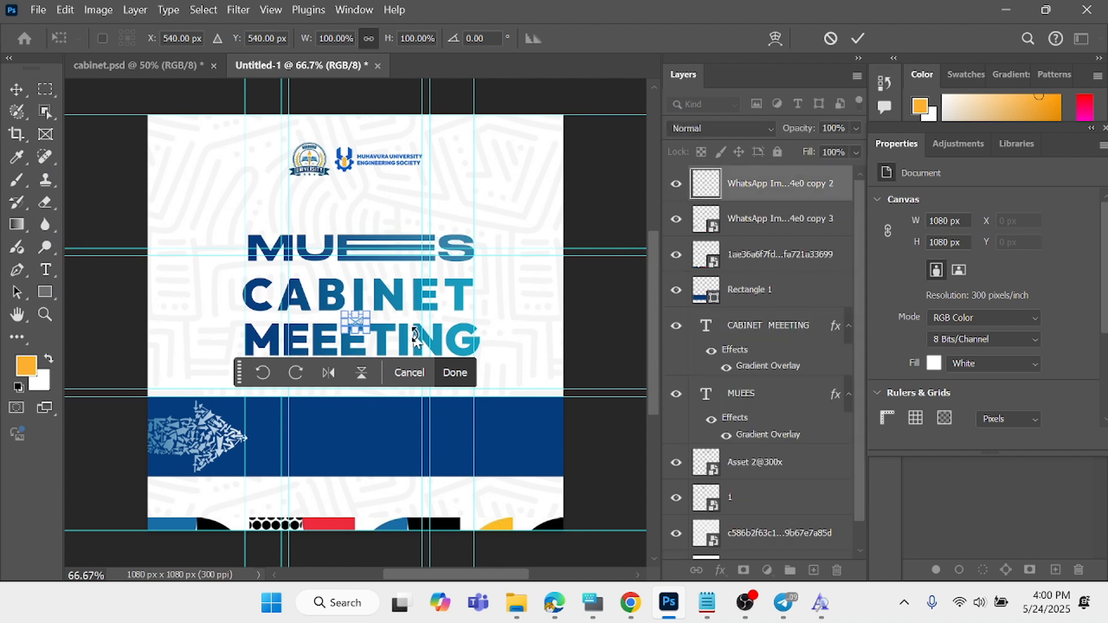
left_click_drag(369, 333, 509, 432)
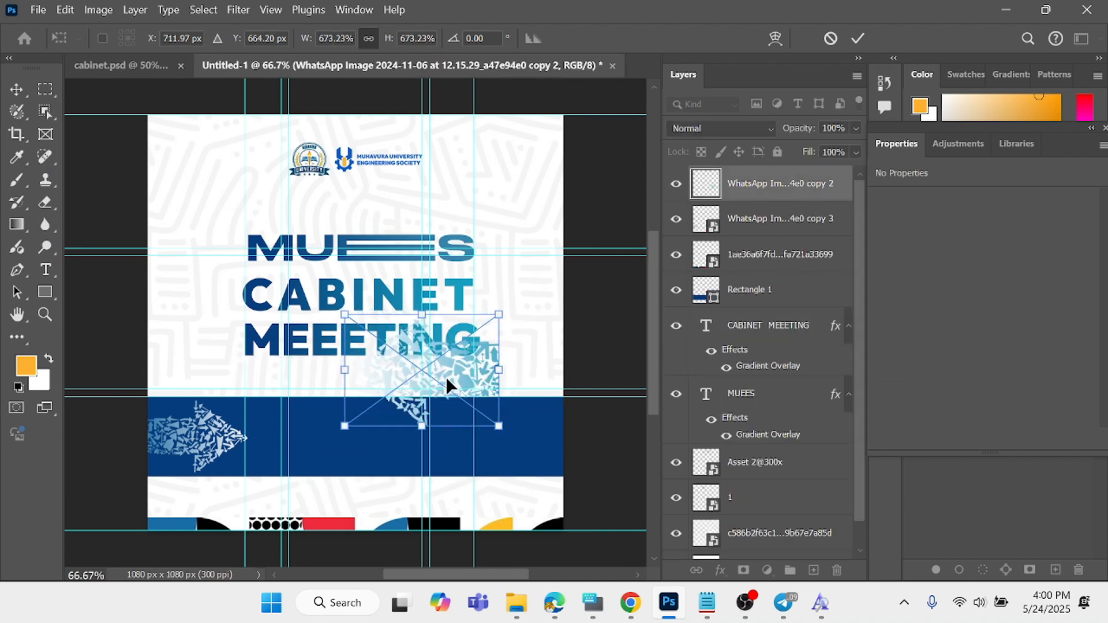
left_click_drag(445, 376, 574, 436)
left_click_drag(632, 487, 553, 455)
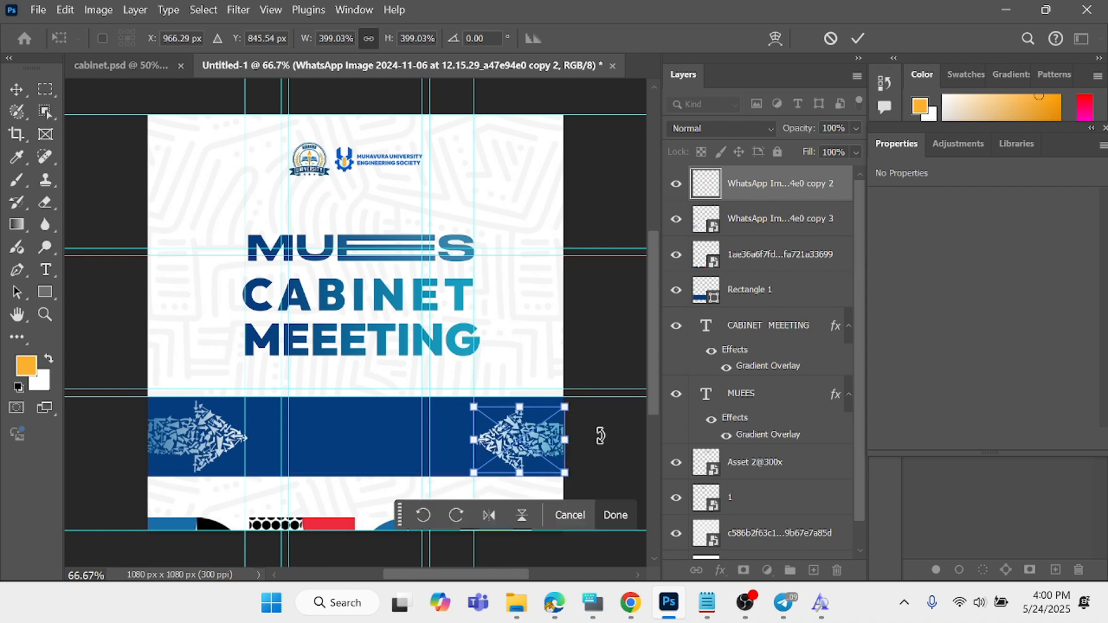
left_click(622, 512)
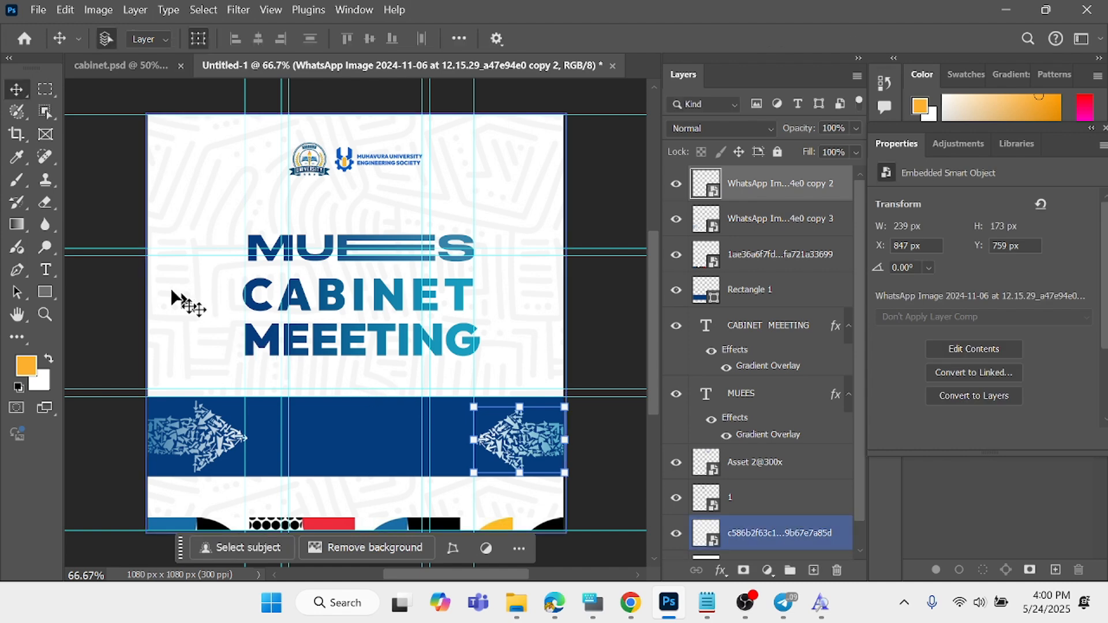
left_click(99, 84)
- Place the embedded cup icon download (8) and scale it to about 680% in the white area below the blue band
left_click(42, 10)
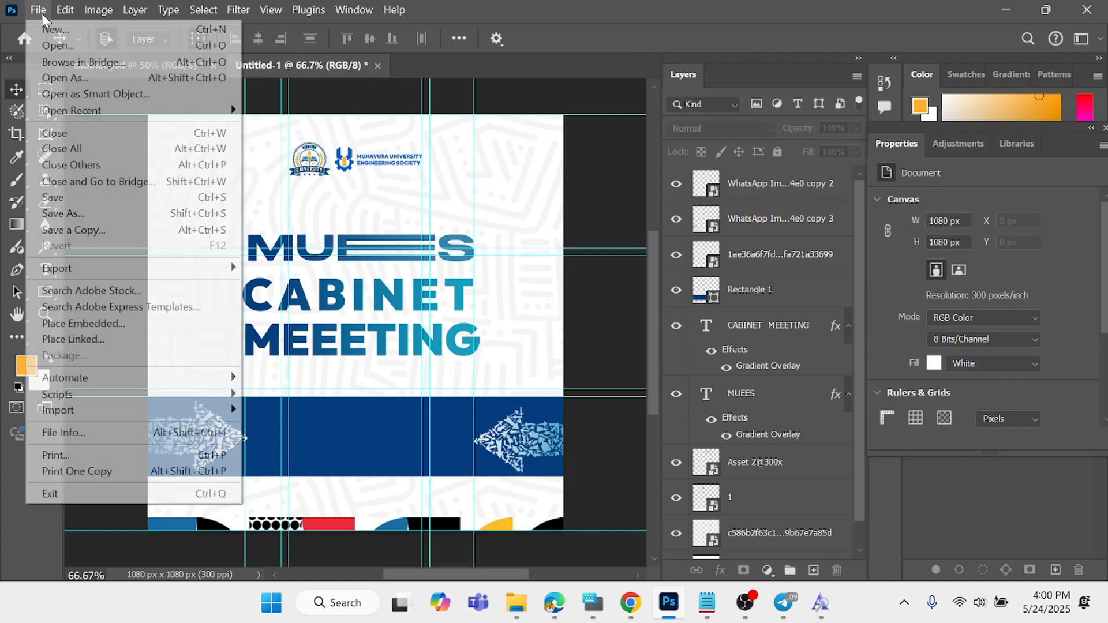
left_click(100, 321)
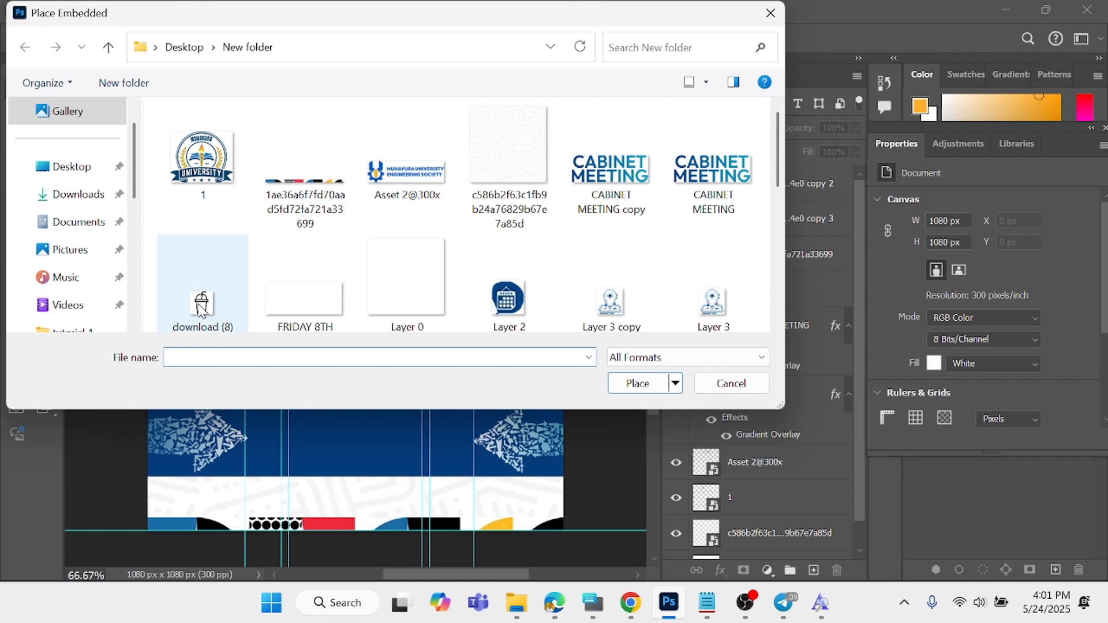
left_click(201, 308)
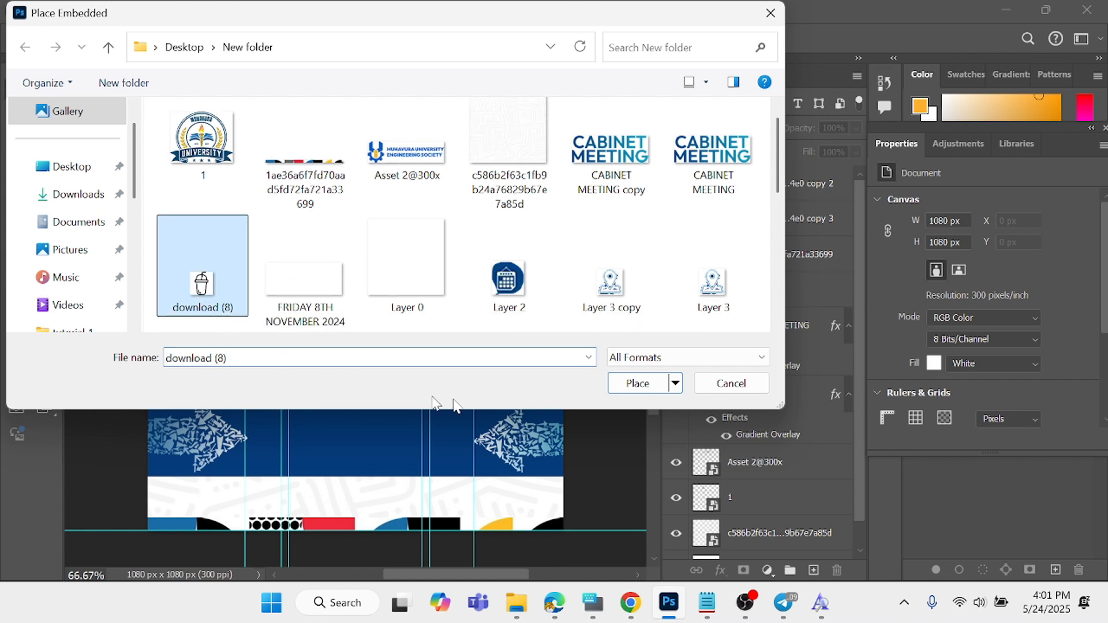
left_click(647, 386)
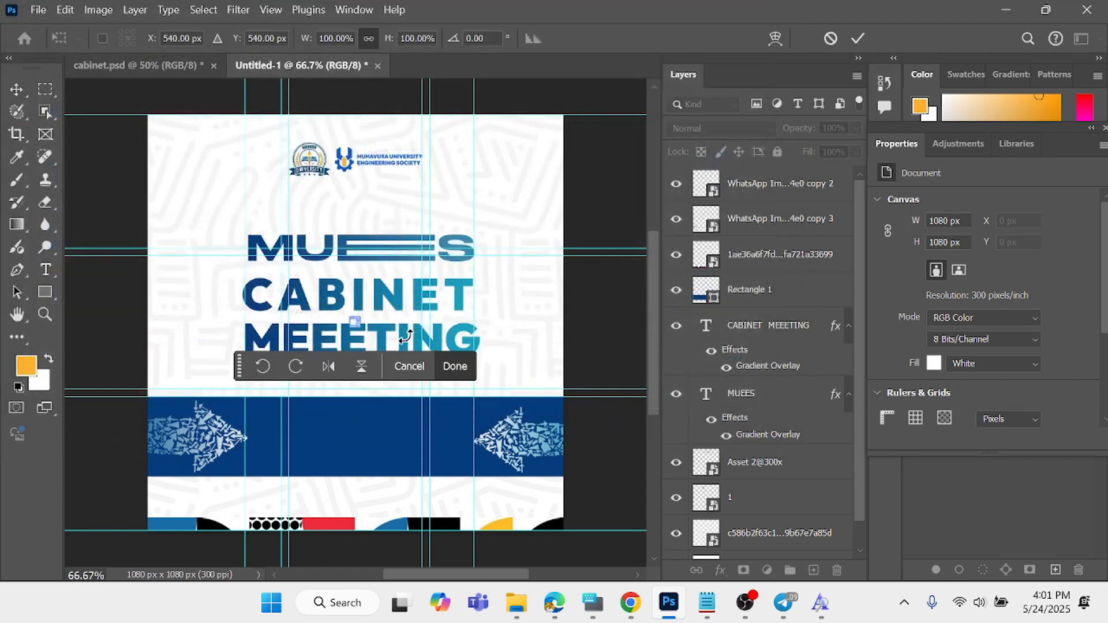
left_click_drag(363, 341, 414, 426)
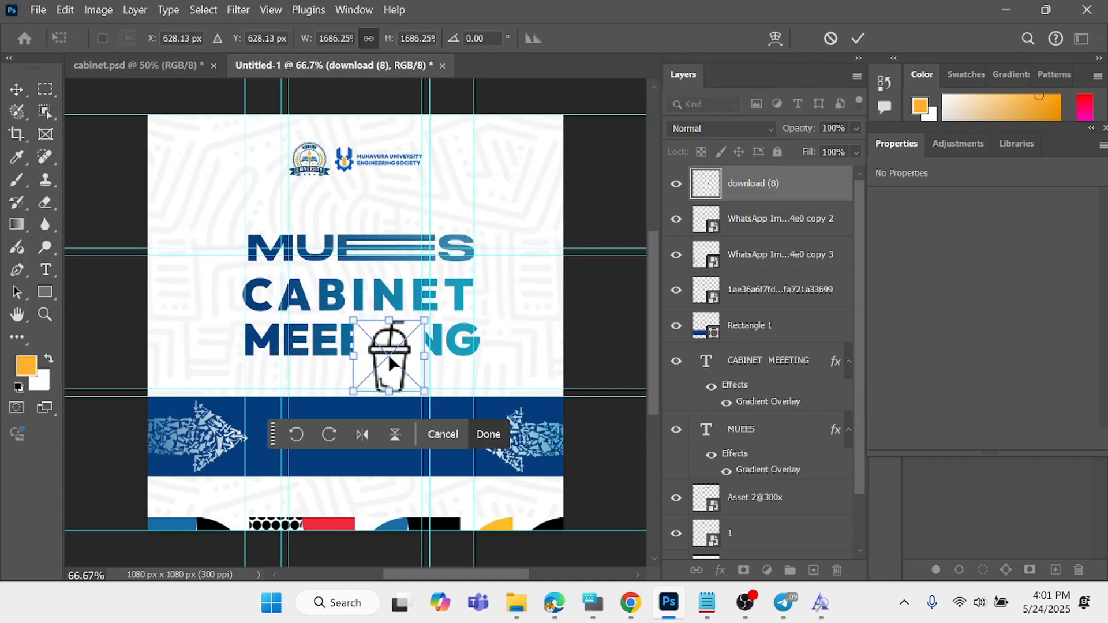
left_click_drag(380, 369, 286, 506)
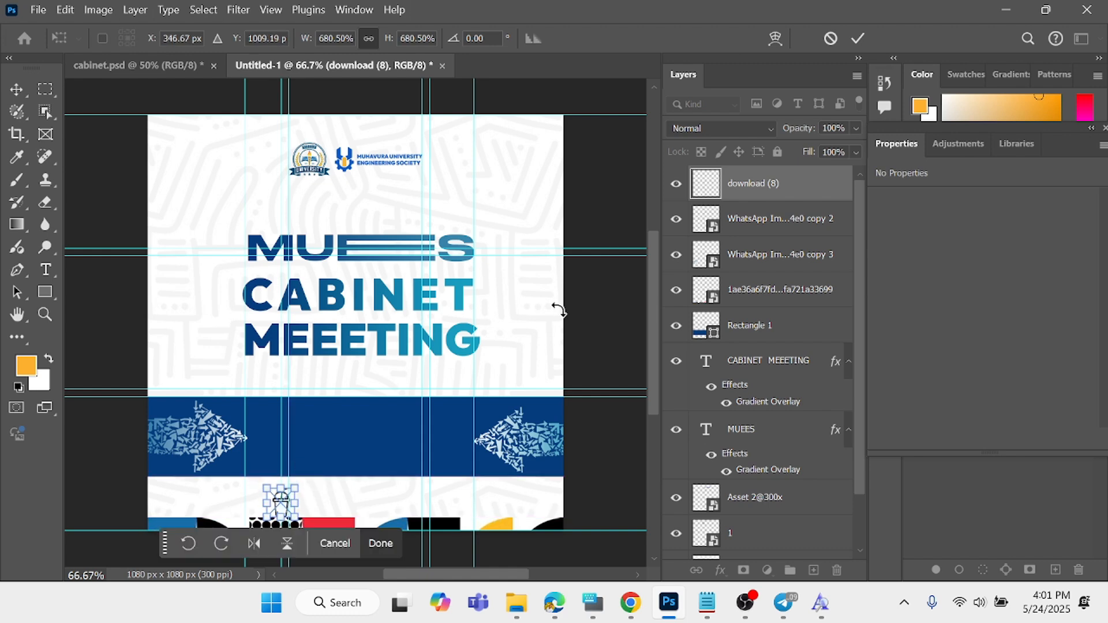
- Shrink the cup icon to about 62 x 62 px and align its left edge with the inner guide, at about X 367, Y 967 px
key("ctrl+plus")
key("ctrl+plus")
scroll(336, 445, "down", 5)
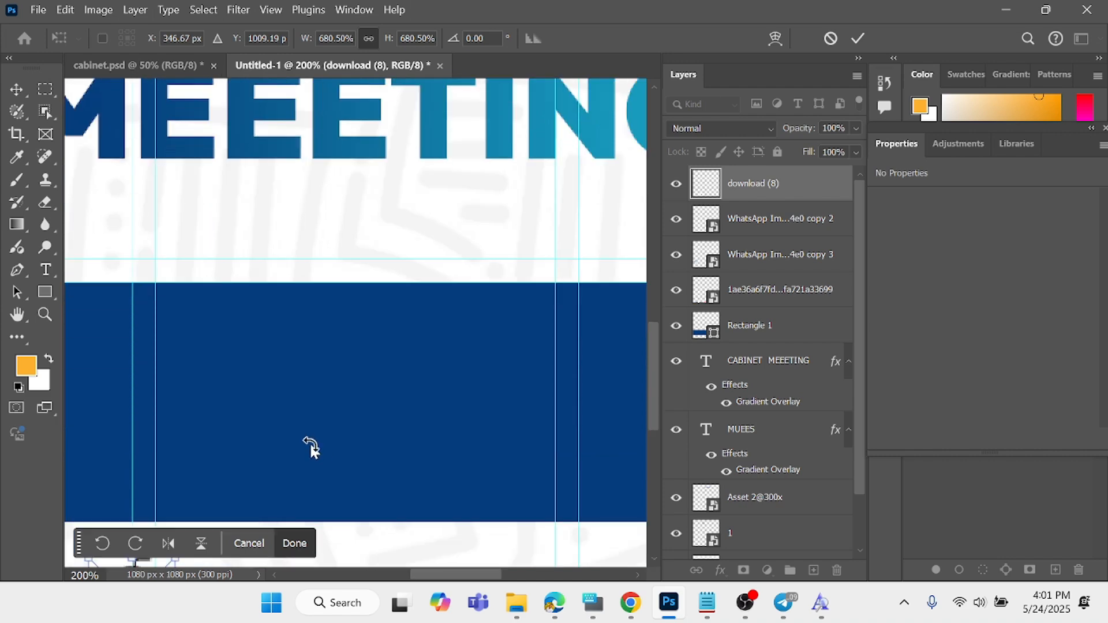
scroll(265, 448, "down", 3)
scroll(138, 484, "down", 3)
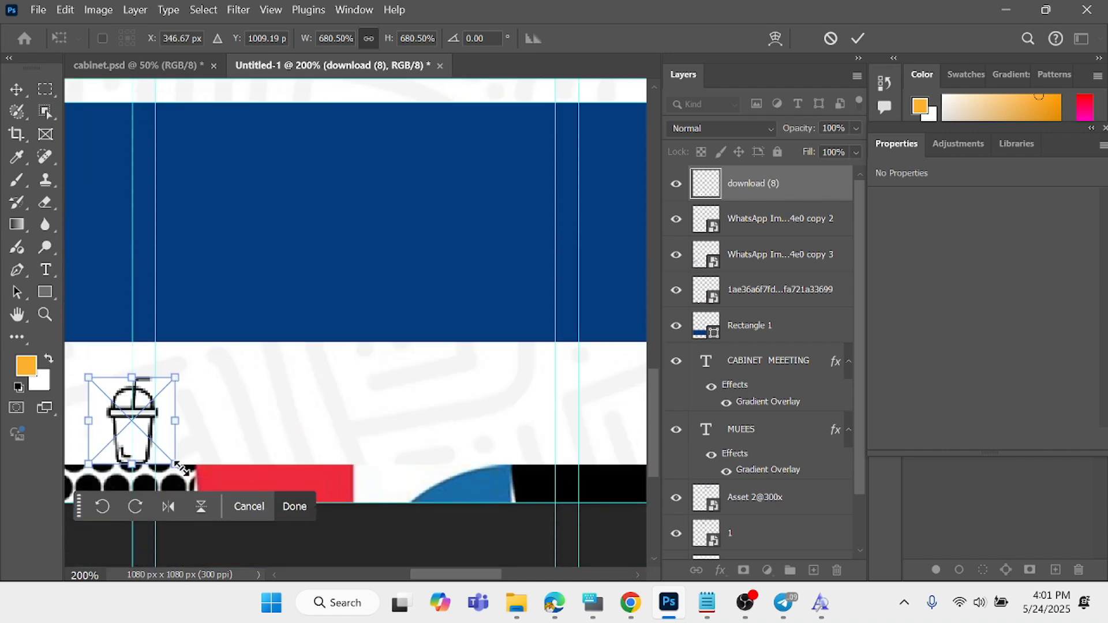
left_click_drag(182, 469, 196, 434)
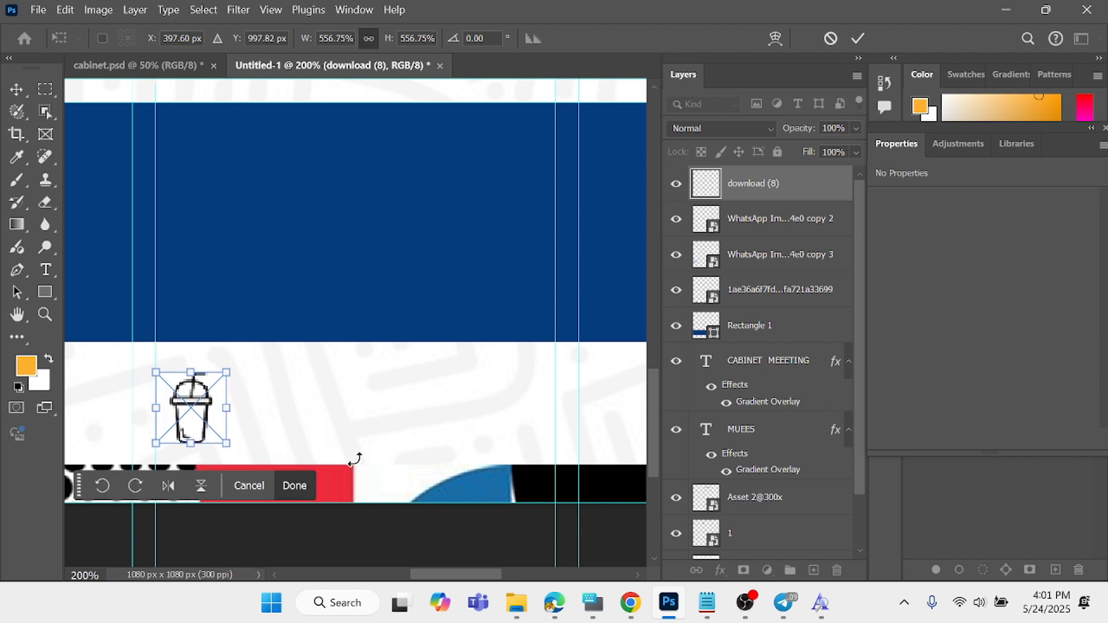
left_click(293, 486)
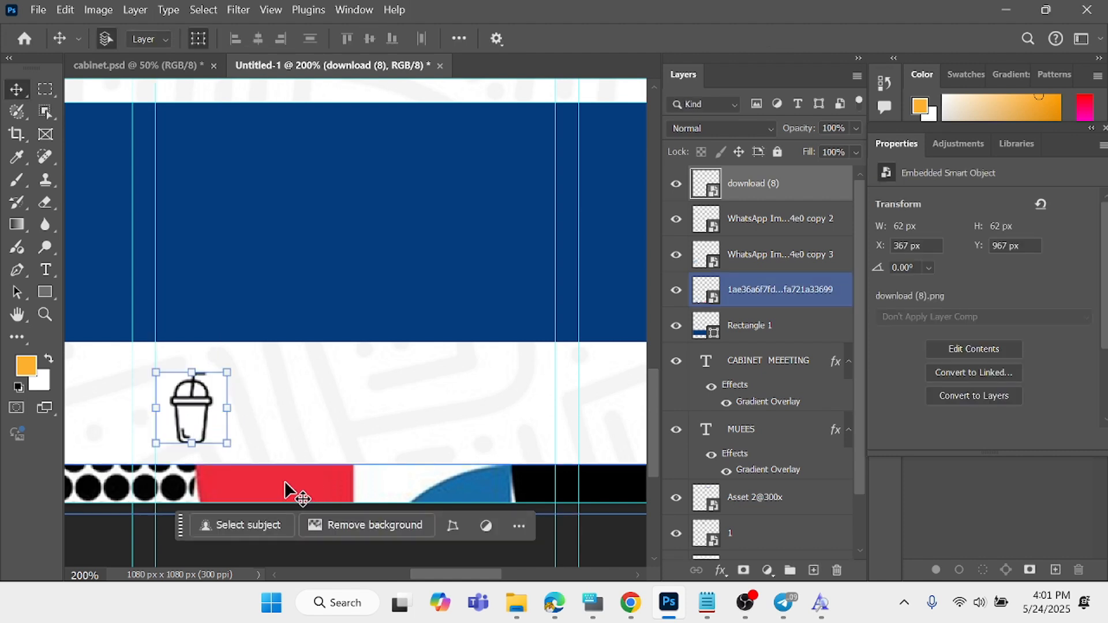
- Add a text layer reading "REFRESHMENTS" in the white area beside the cup icon
left_click(46, 270)
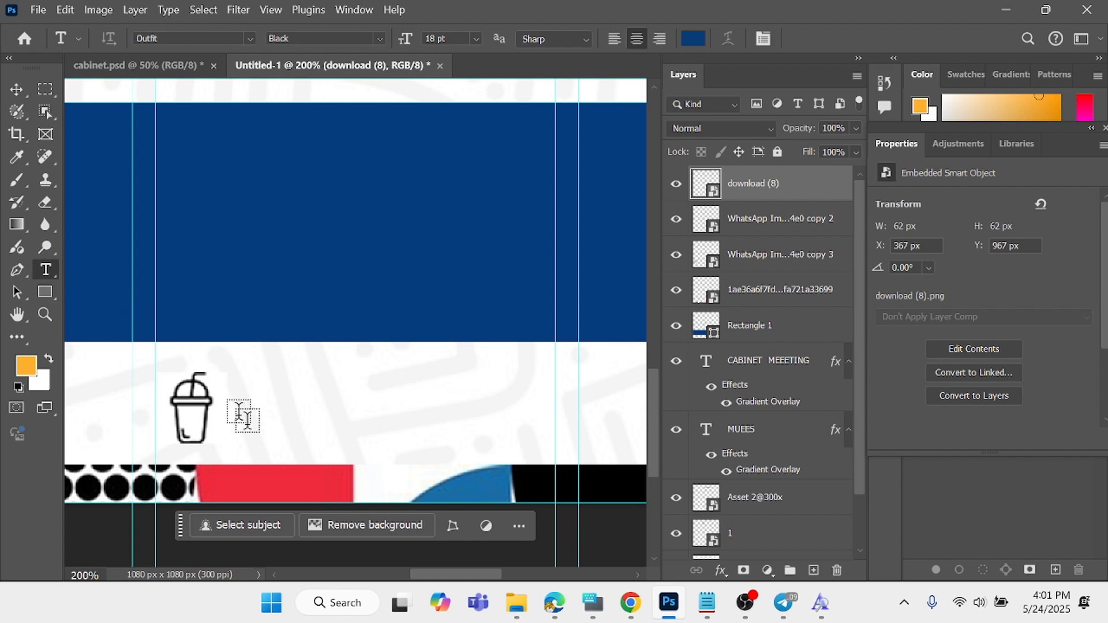
left_click(281, 420)
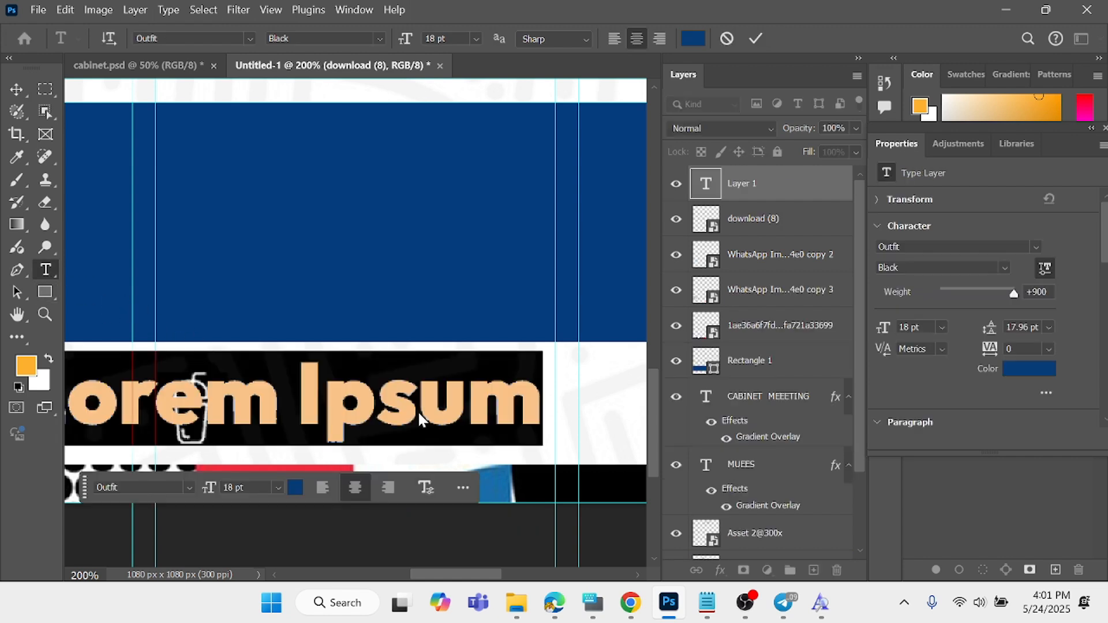
type("REF")
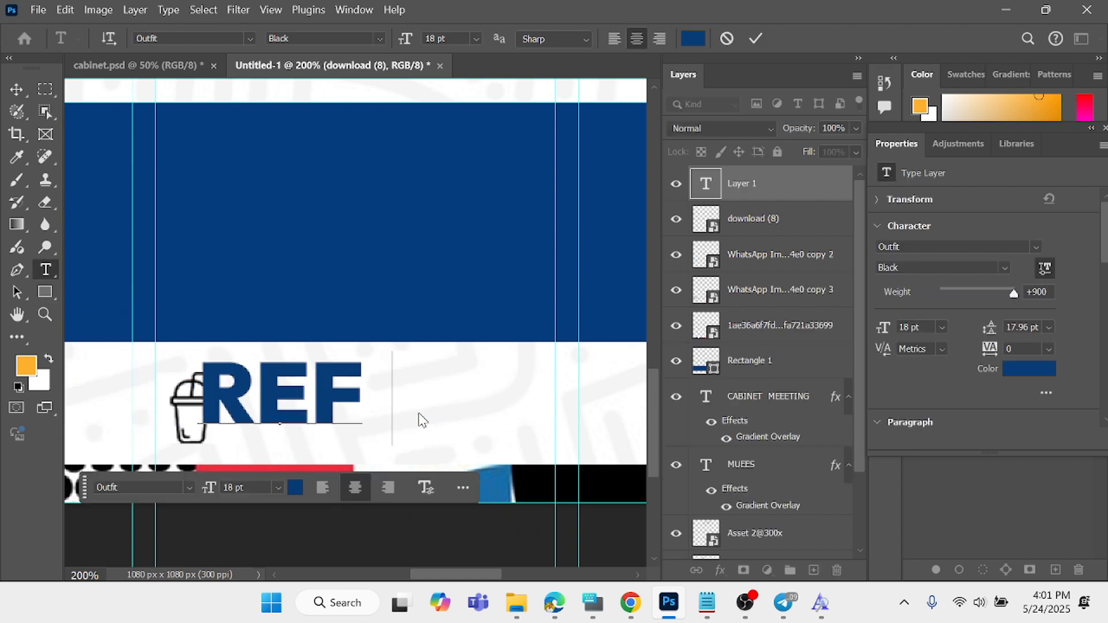
type("RES")
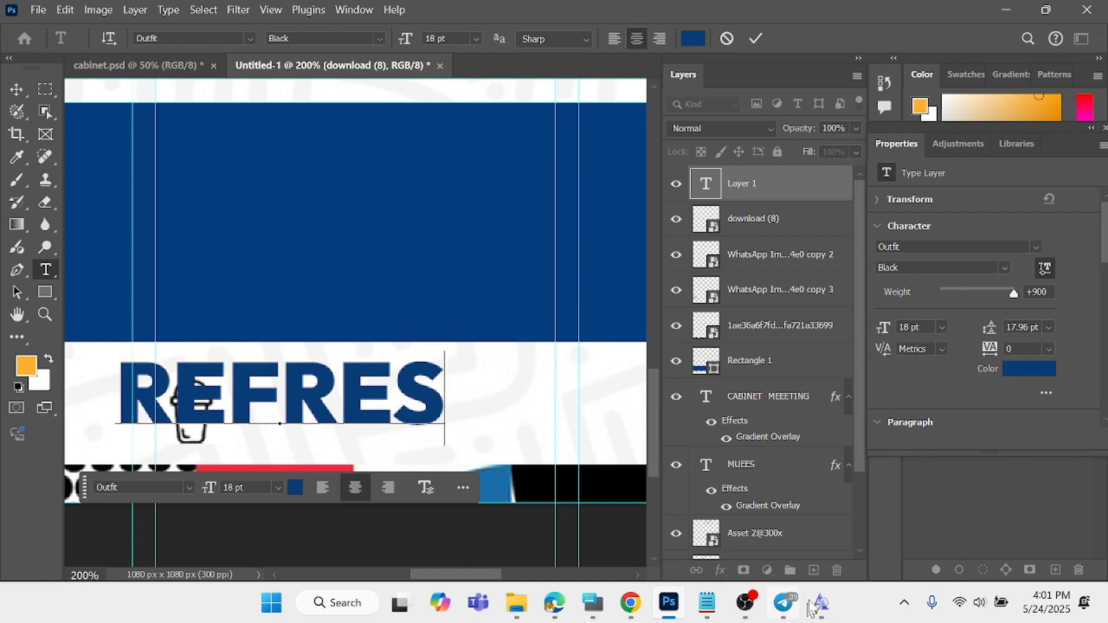
left_click(595, 602)
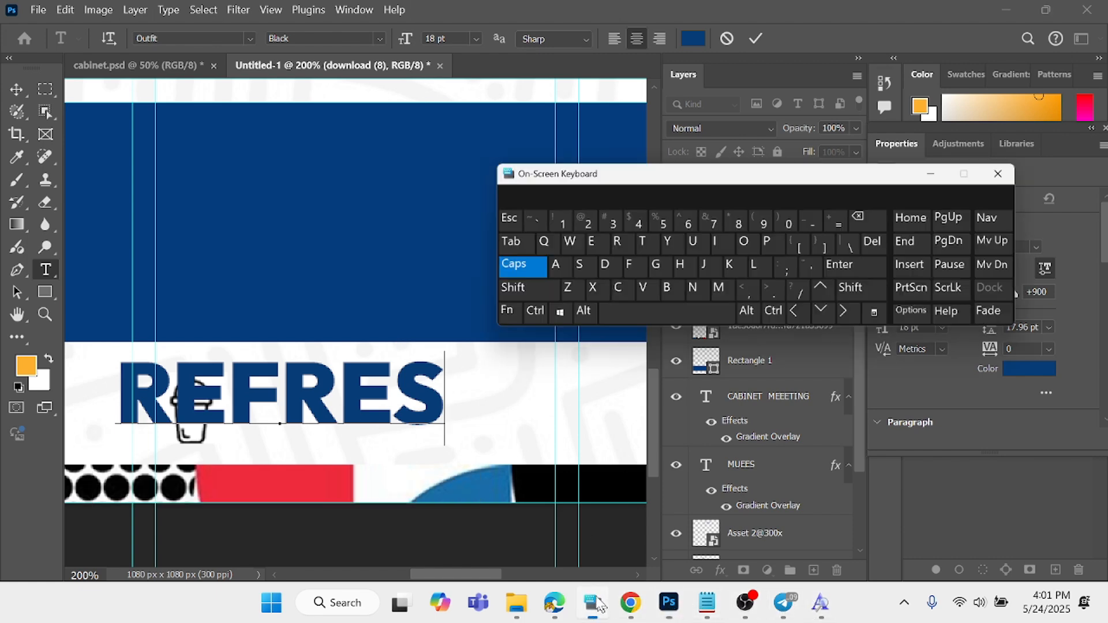
left_click(703, 207)
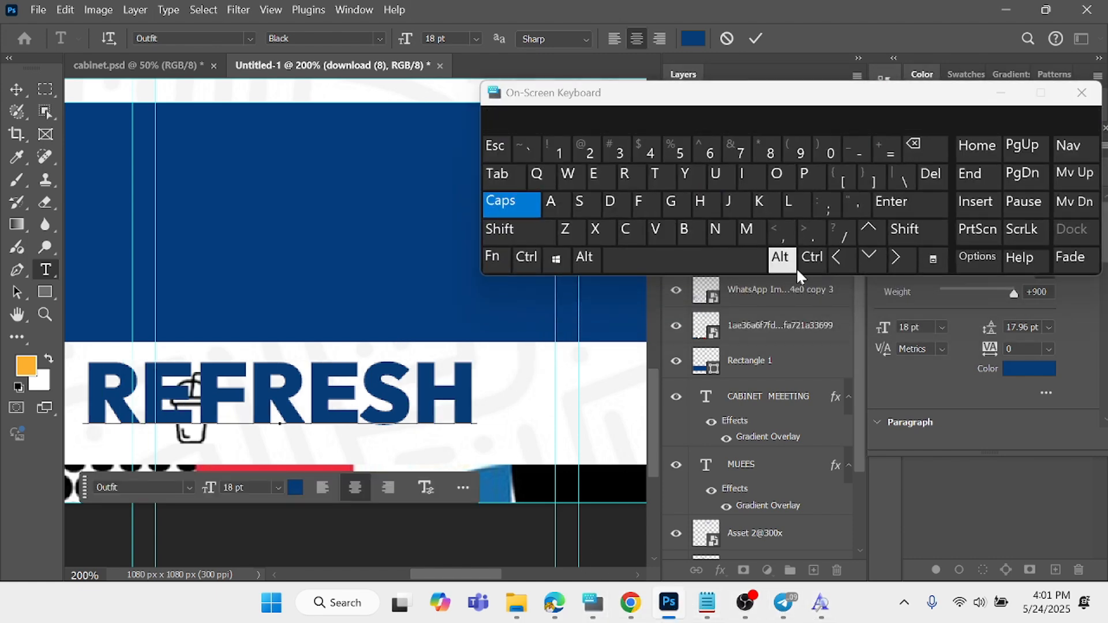
left_click(747, 229)
left_click(591, 178)
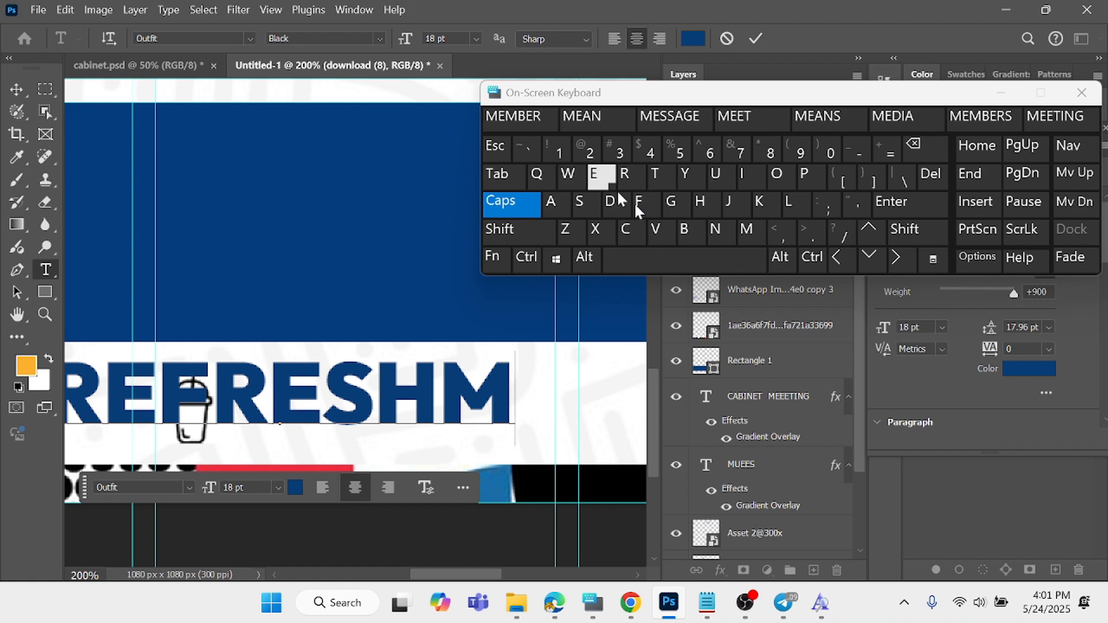
left_click(715, 231)
left_click(648, 177)
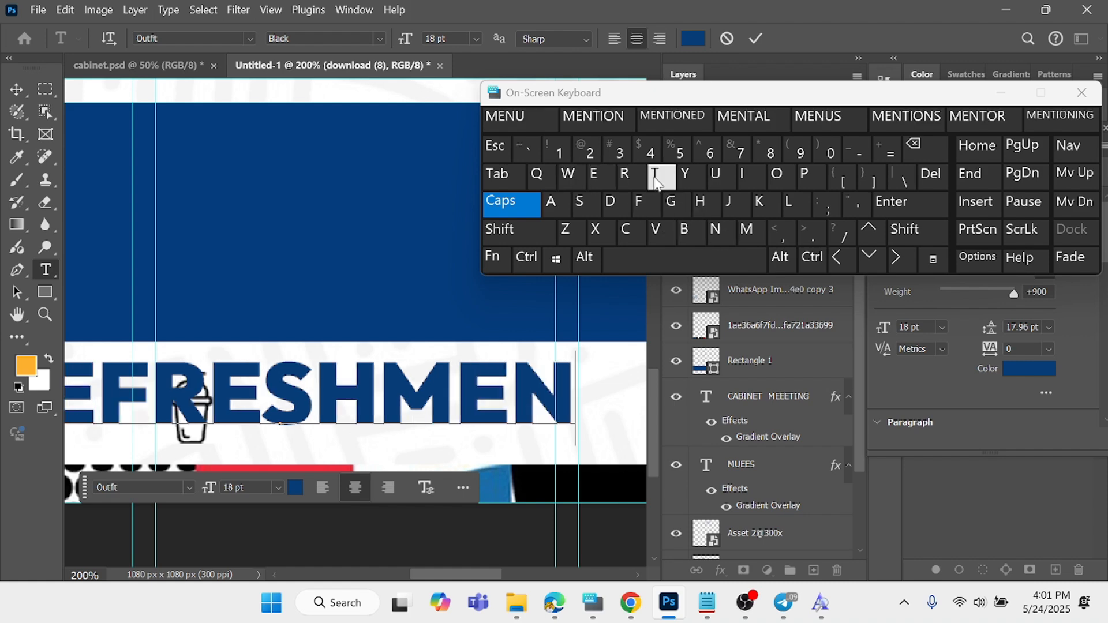
left_click(586, 205)
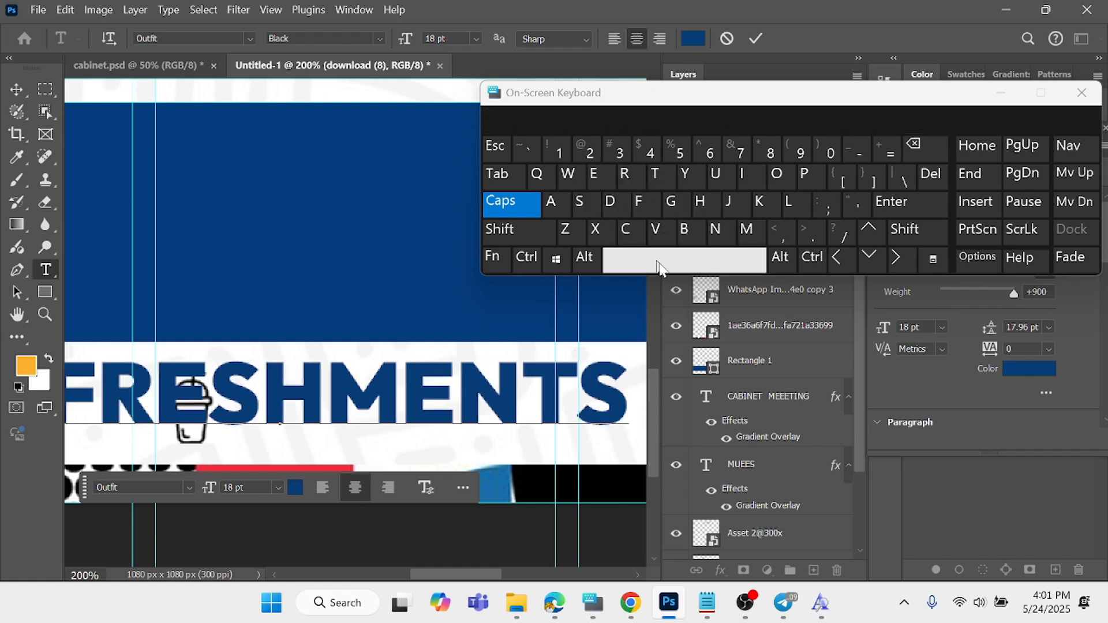
left_click(744, 259)
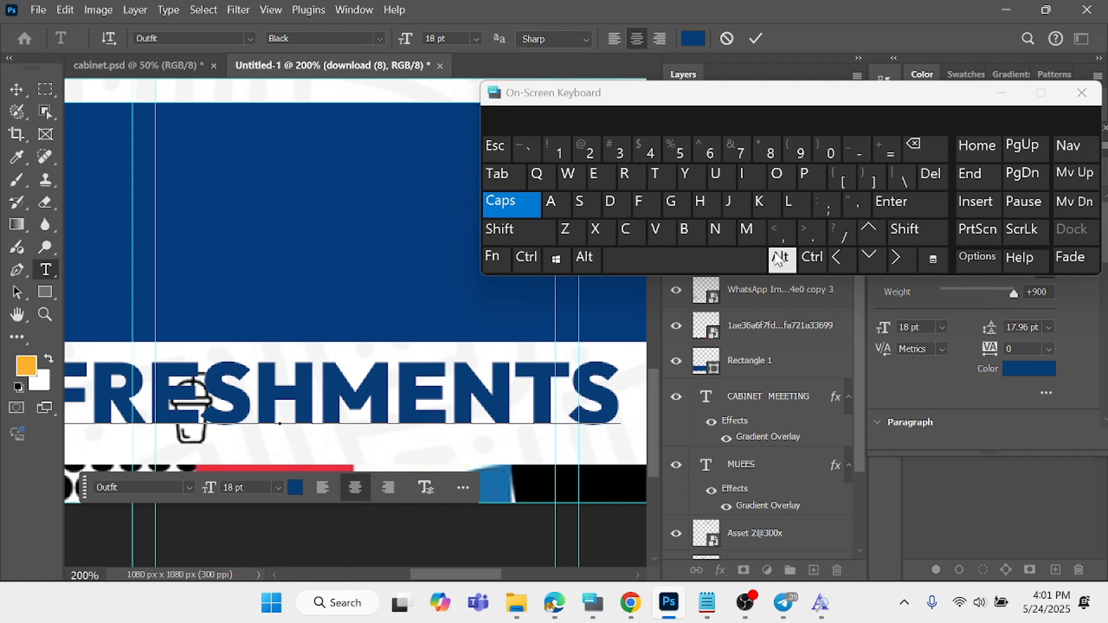
- Complete the text with the word "AVAILABLE" so the line reads "REFRESHMENTS AVAILABLE", and commit it
type("AV")
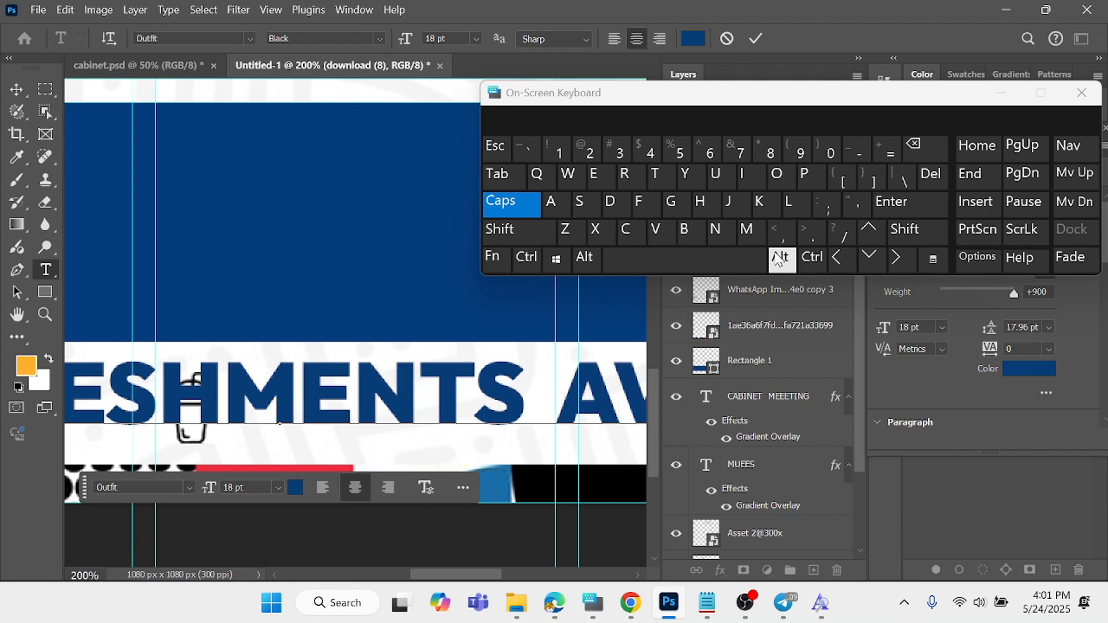
type("A")
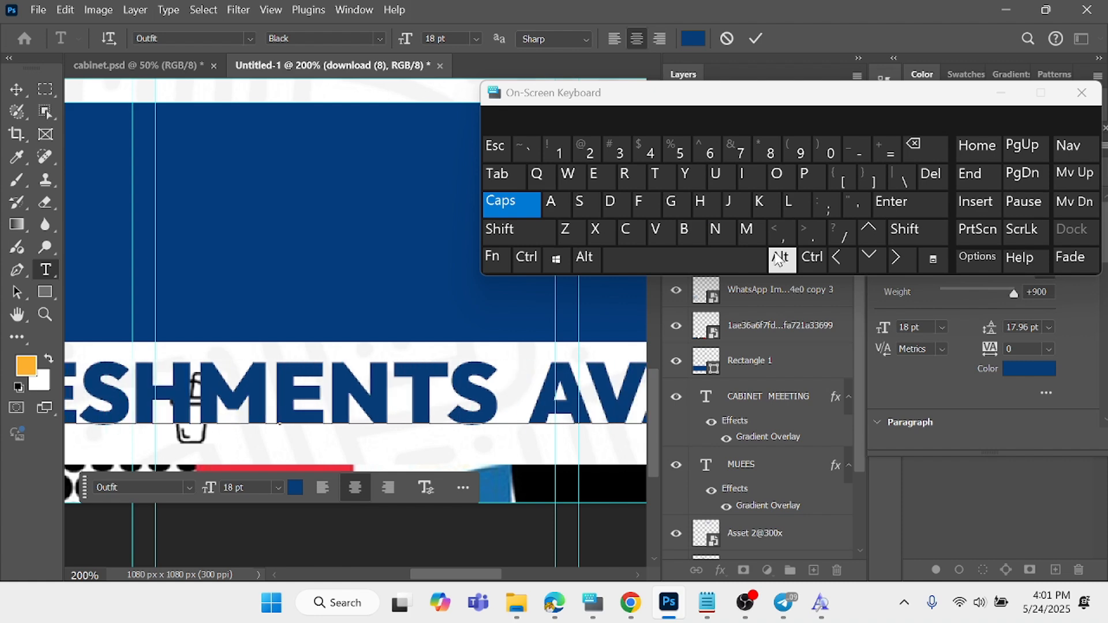
type("I")
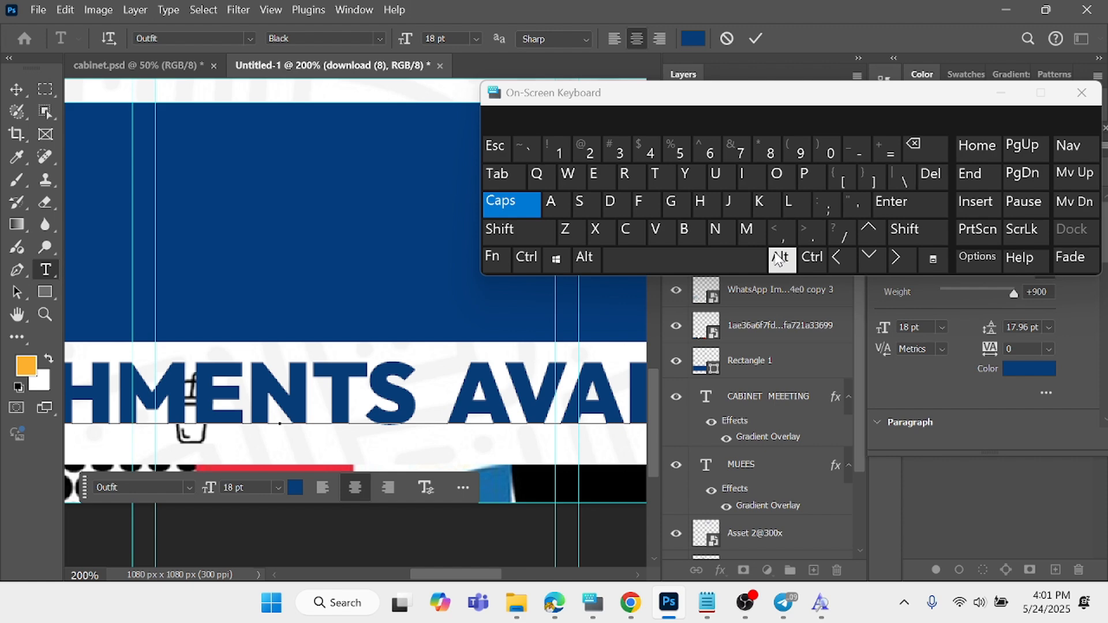
left_click(1002, 94)
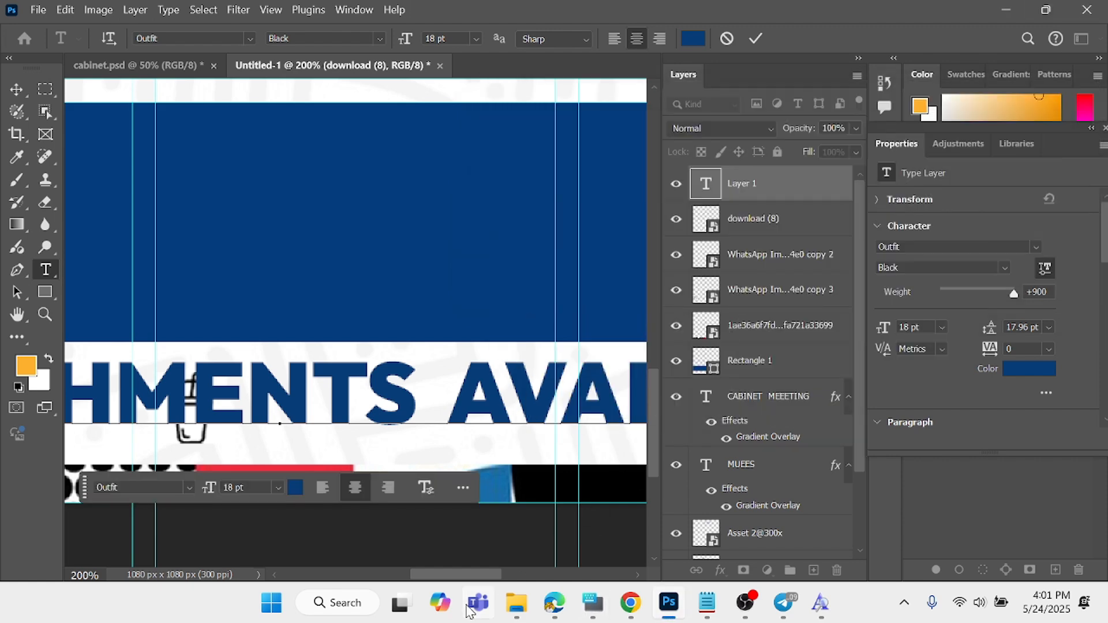
type(";BLE")
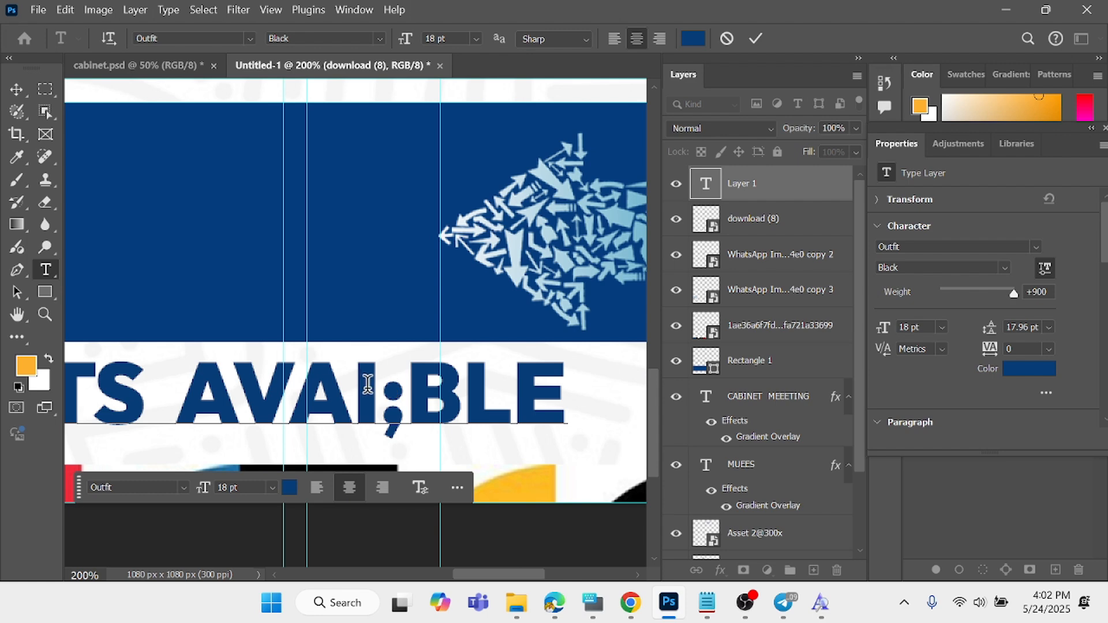
left_click_drag(376, 384, 400, 408)
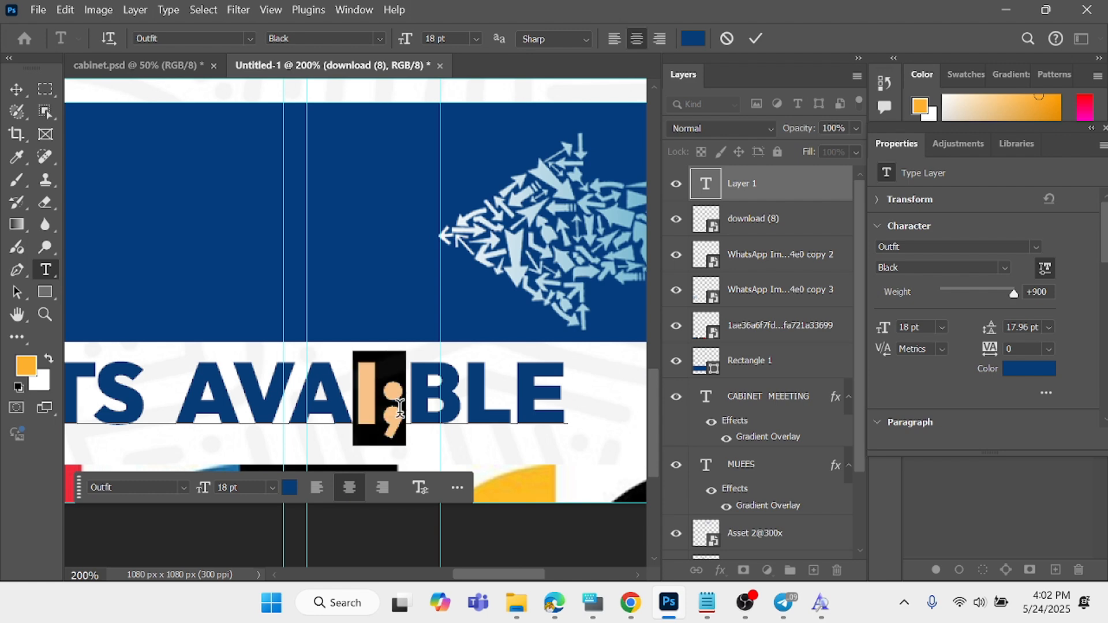
type("ILA")
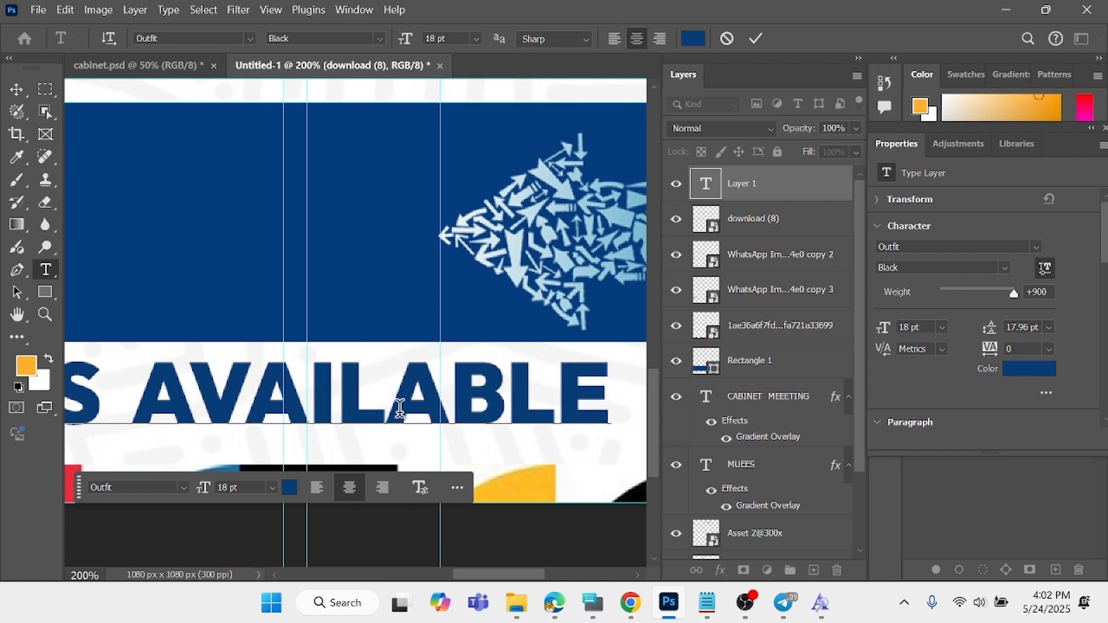
left_click(756, 38)
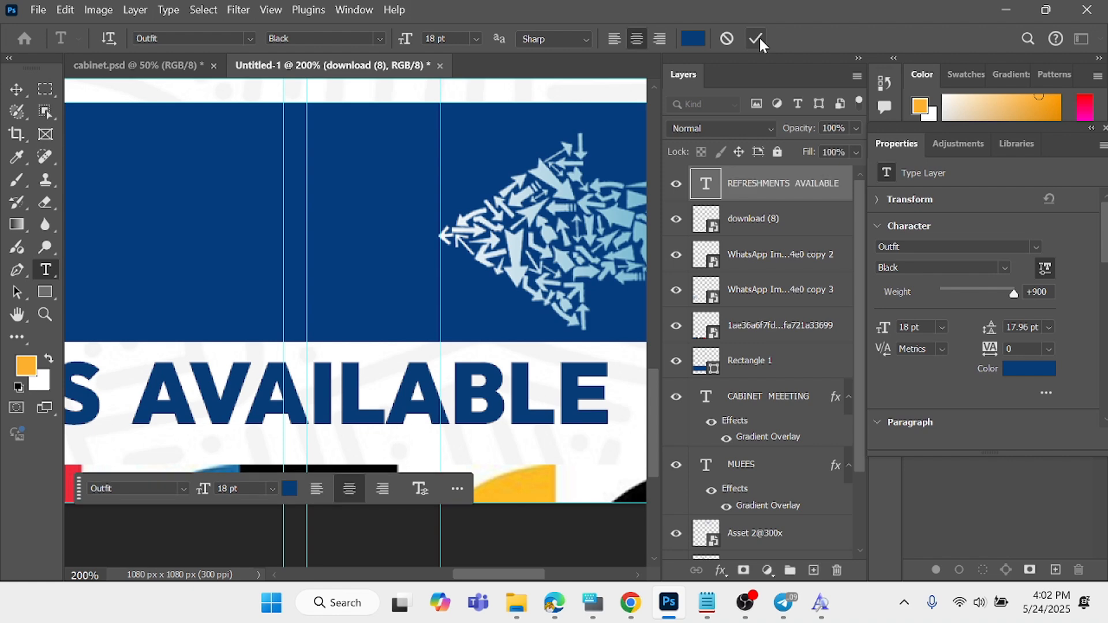
- Scale the REFRESHMENTS AVAILABLE text to about 29% (5.24 pt) and place it just beside the cup icon
key("ctrl+0")
scroll(479, 394, "down", 2)
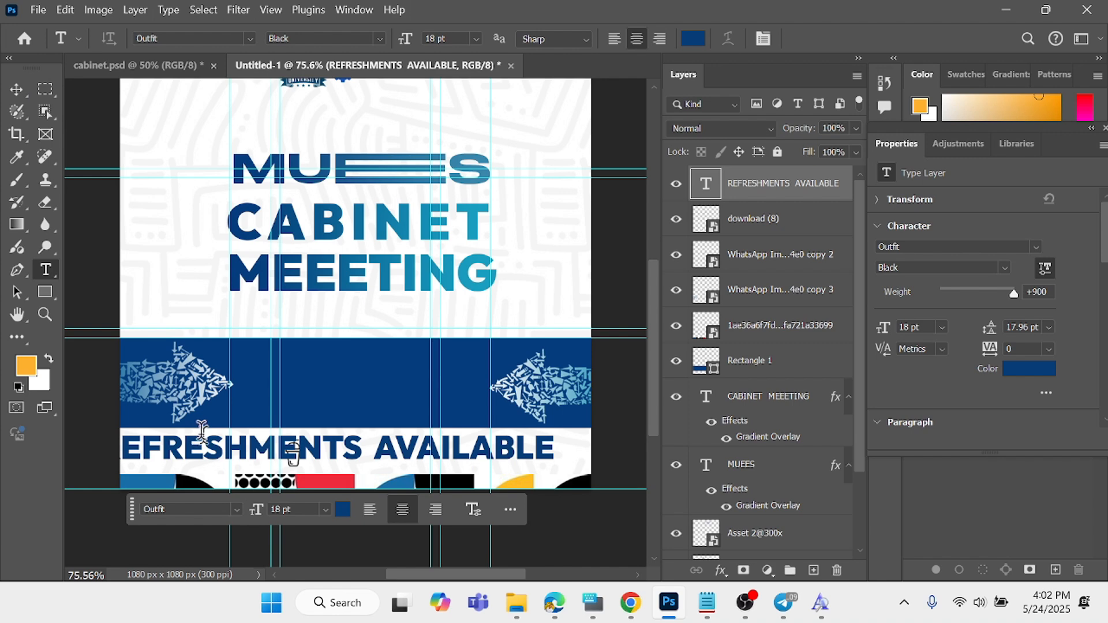
left_click(16, 87)
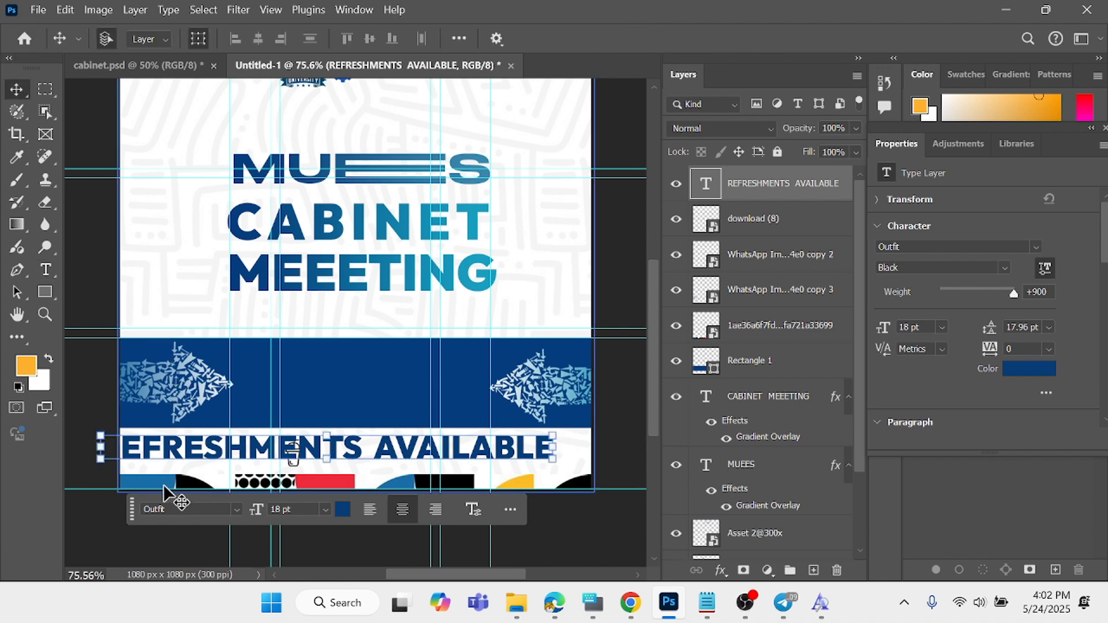
left_click_drag(103, 457, 350, 459)
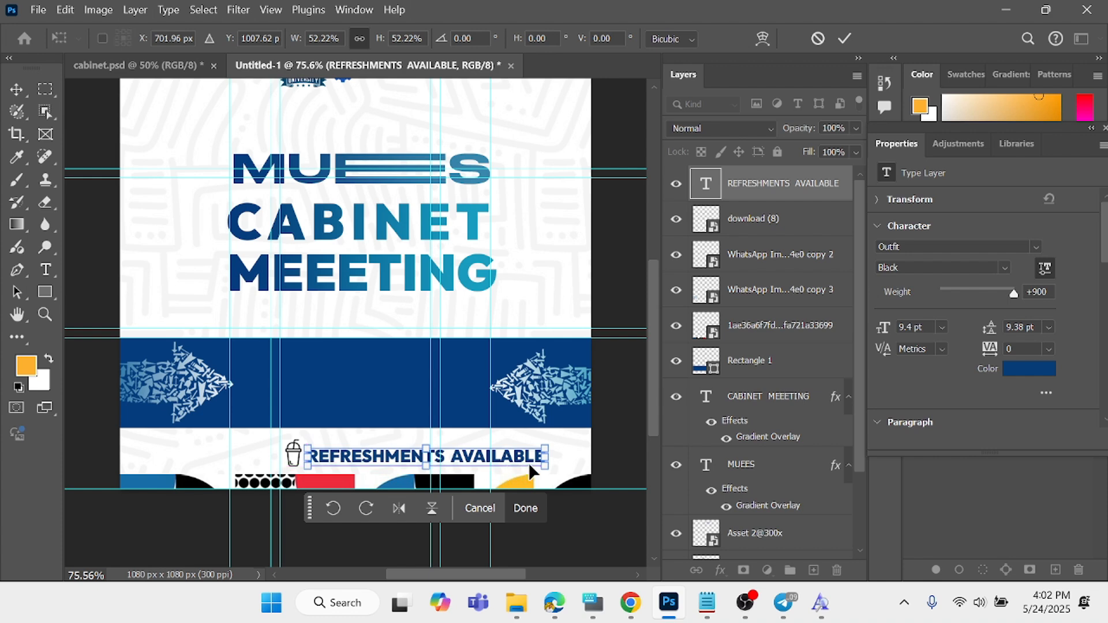
left_click_drag(544, 462, 437, 453)
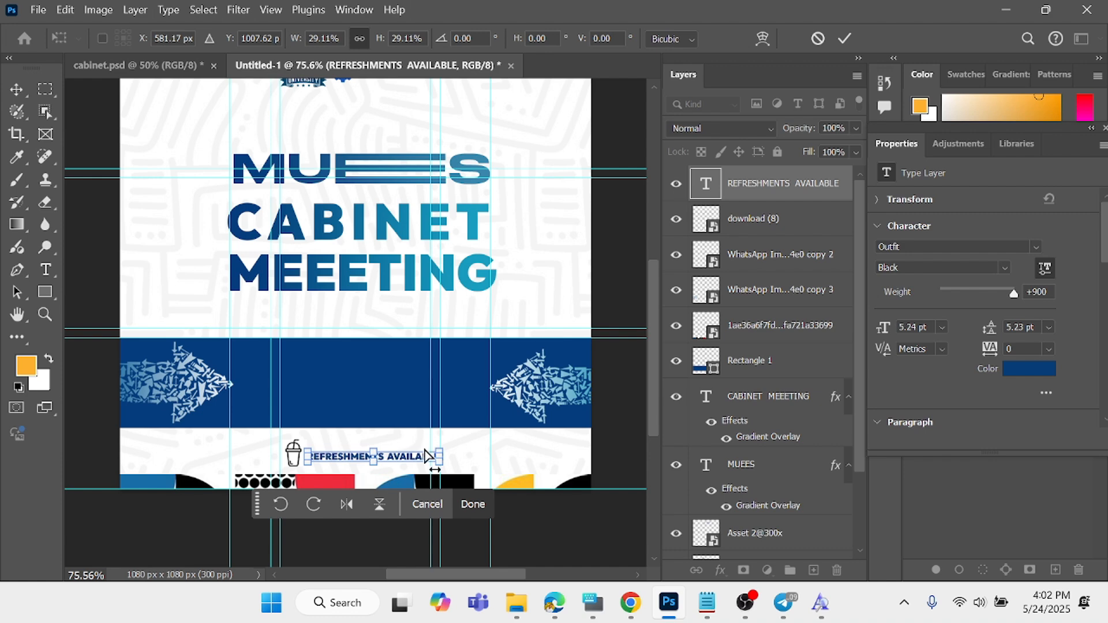
key("ctrl+plus")
key("ctrl+plus")
scroll(423, 450, "down", 2)
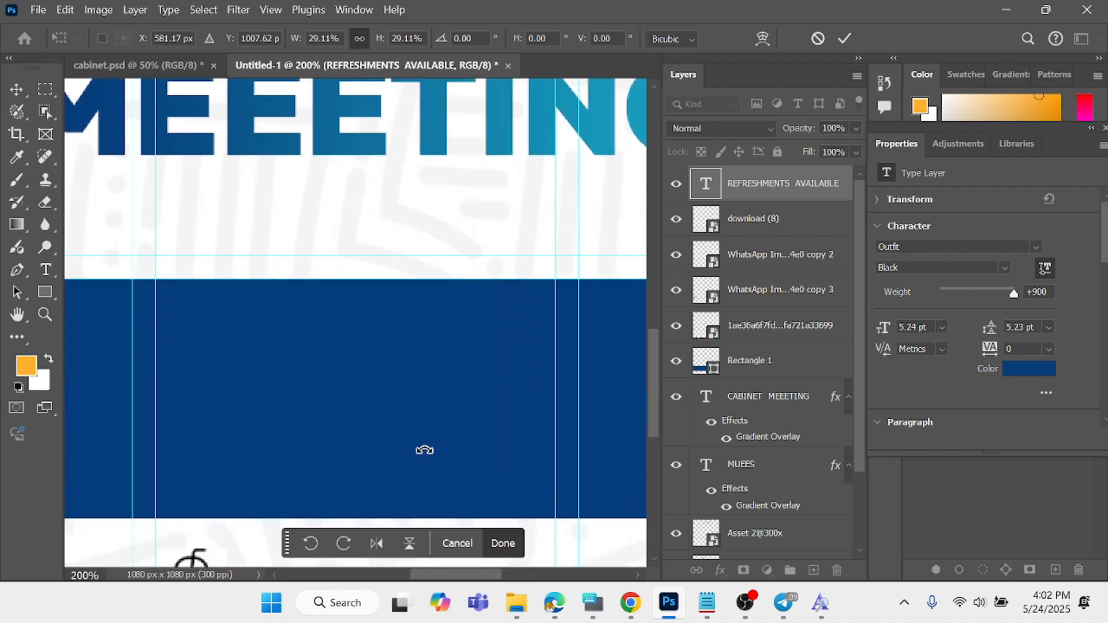
scroll(423, 447, "down", 2)
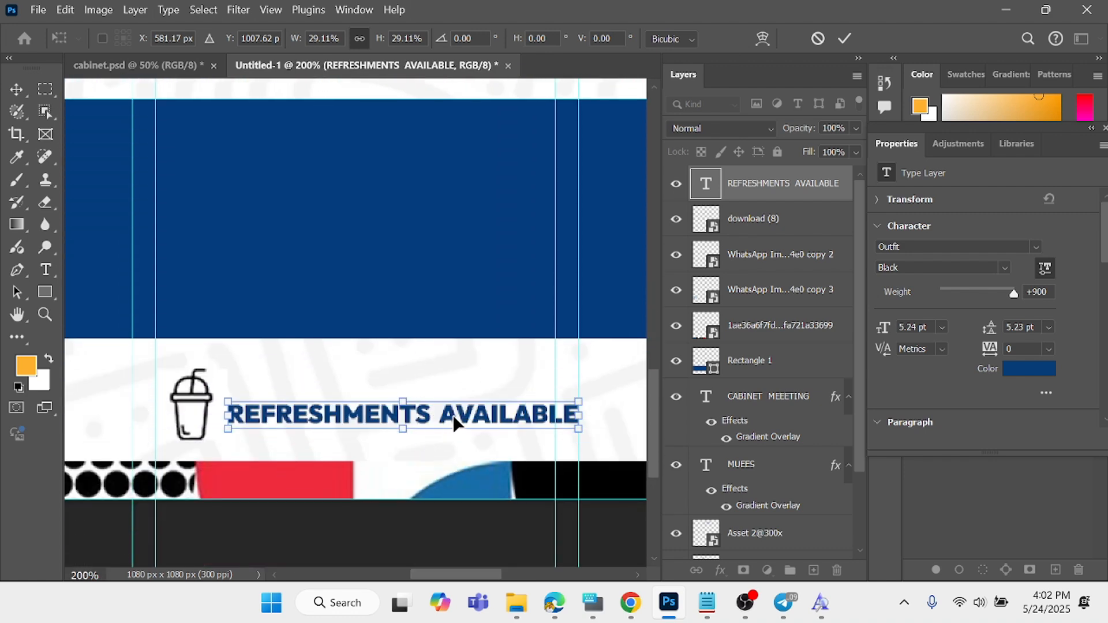
key("Return")
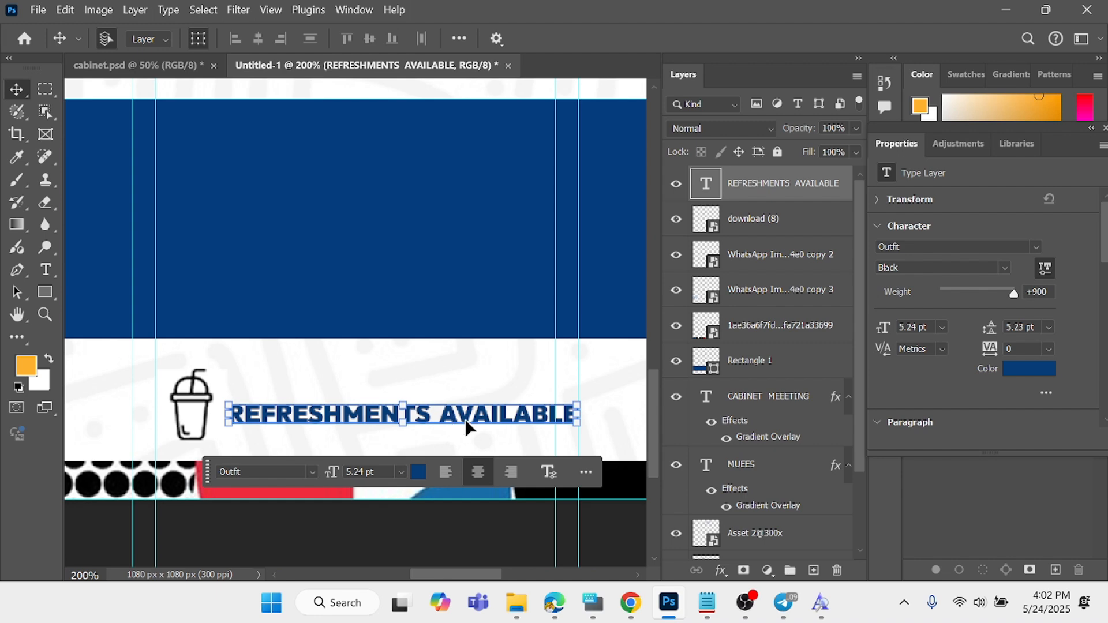
- Set the REFRESHMENTS AVAILABLE text to Outfit Regular and colour it near-black #040404, sampled from the bottom strip
double_click(466, 427)
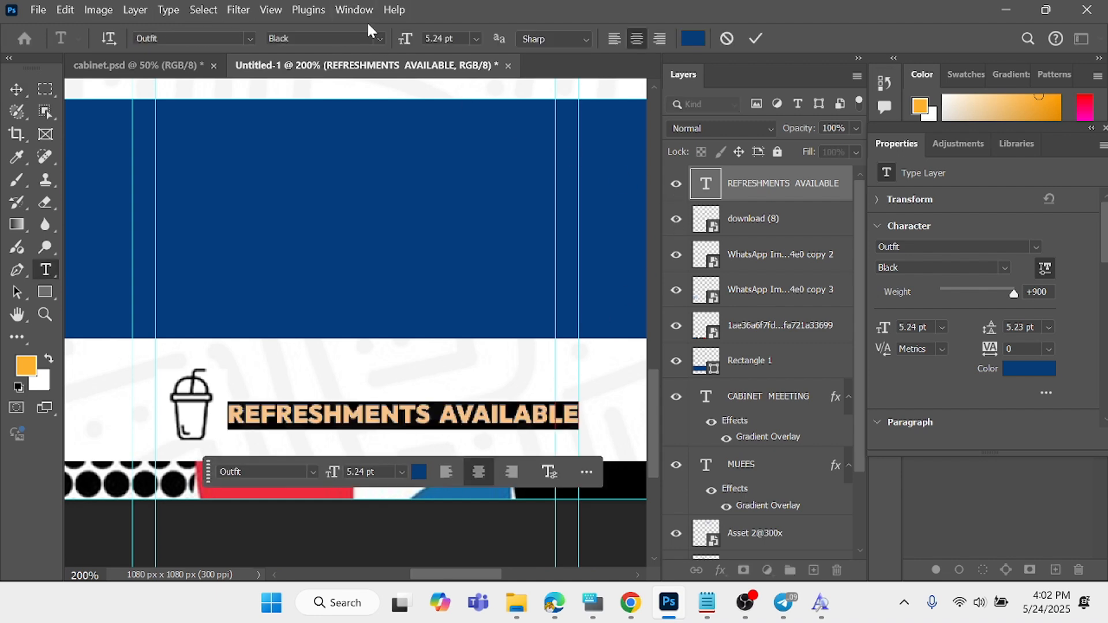
left_click(381, 39)
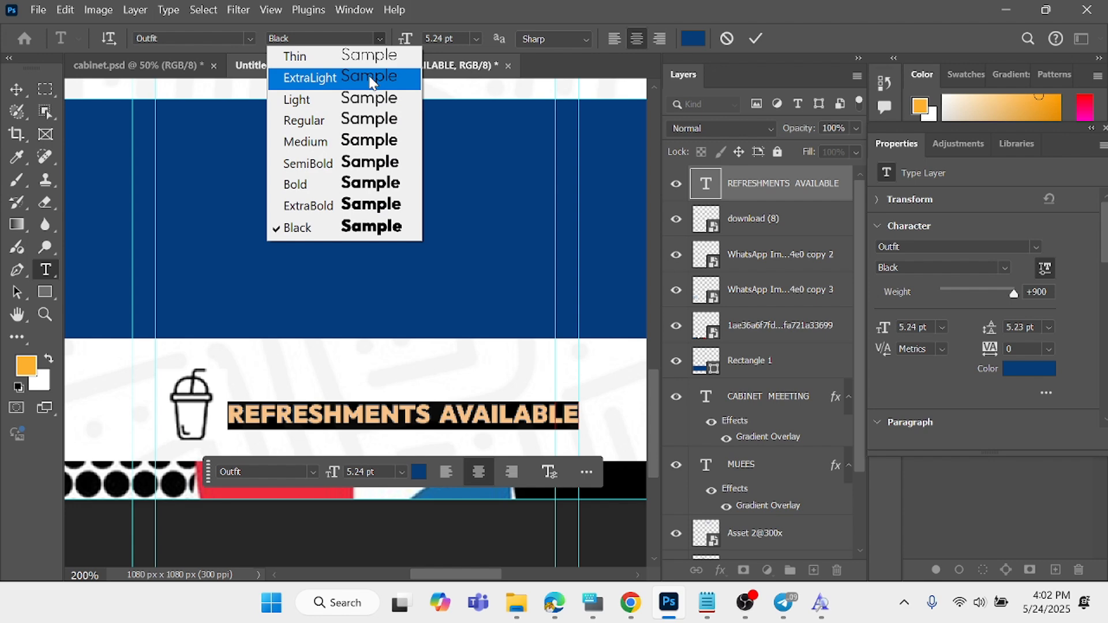
left_click(370, 121)
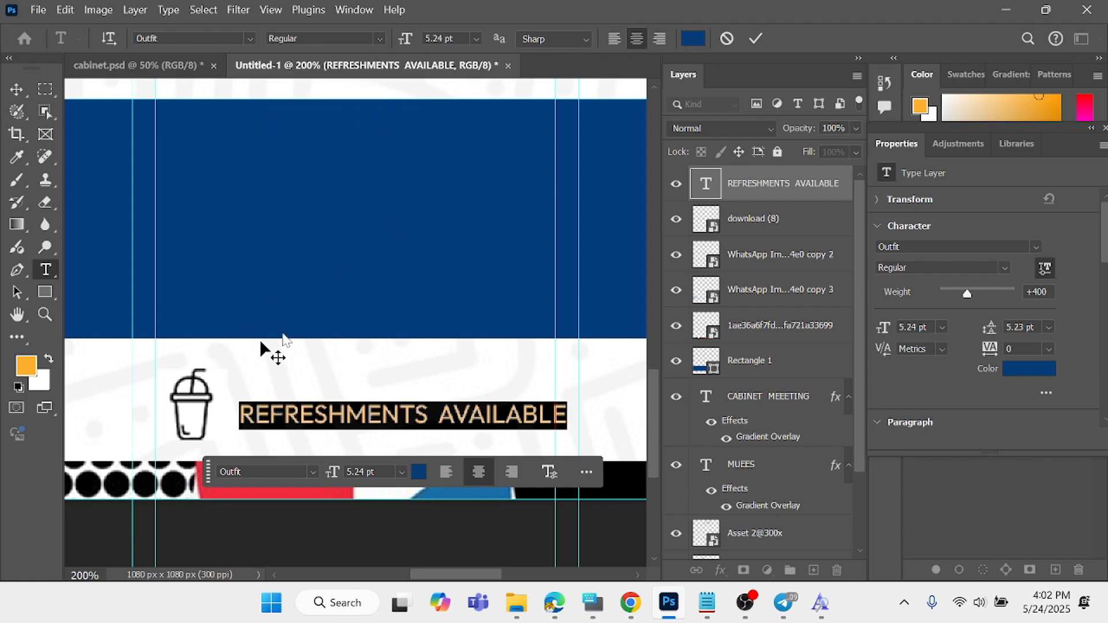
left_click(1017, 366)
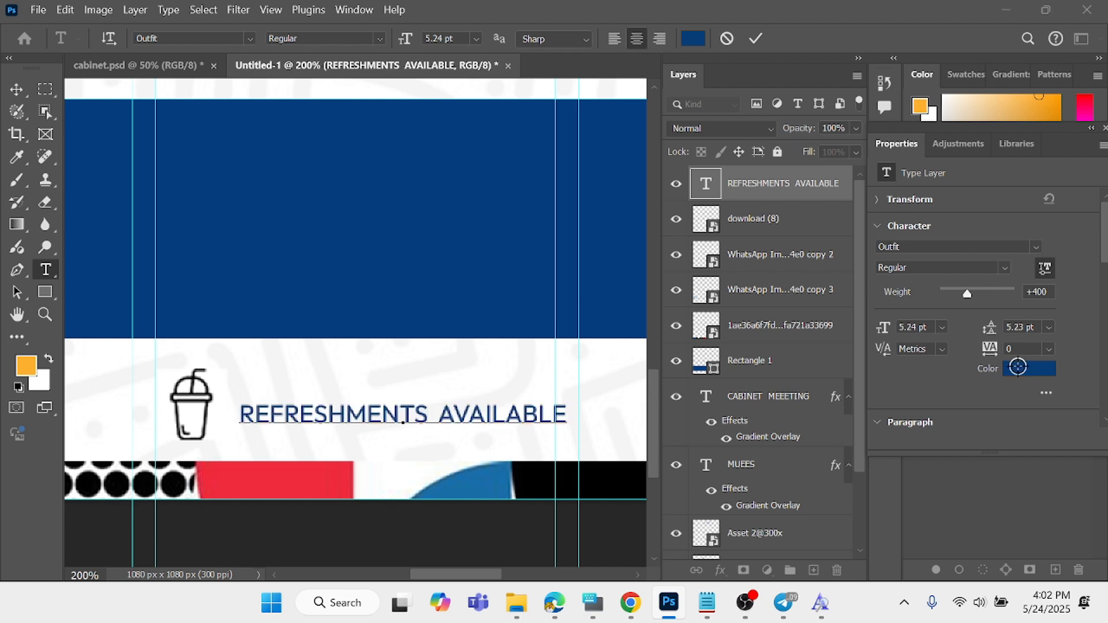
left_click(178, 488)
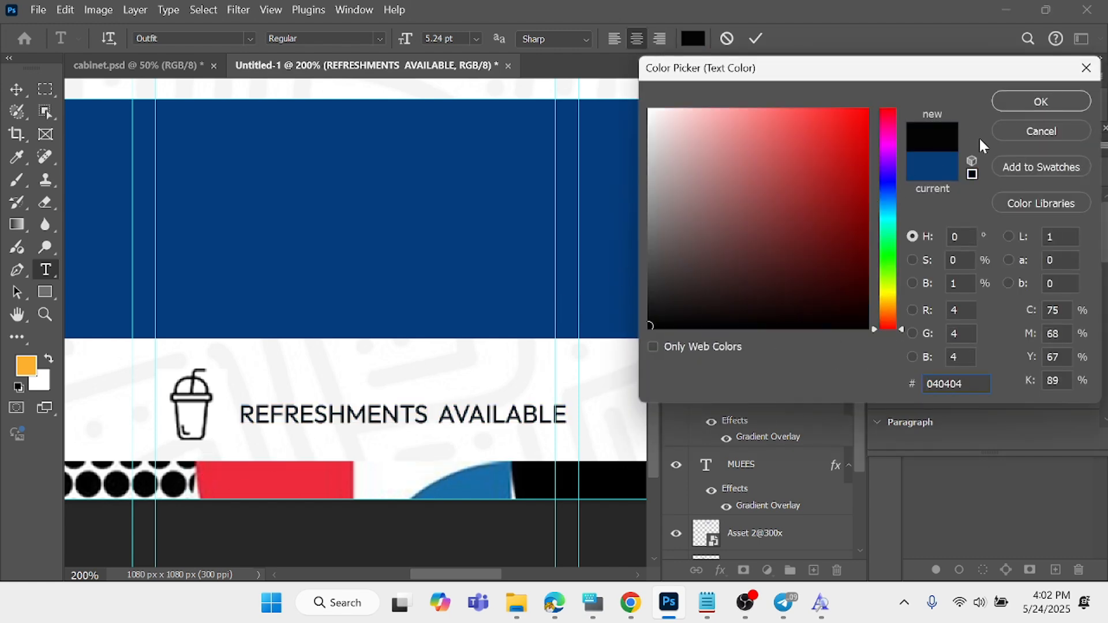
left_click(1041, 101)
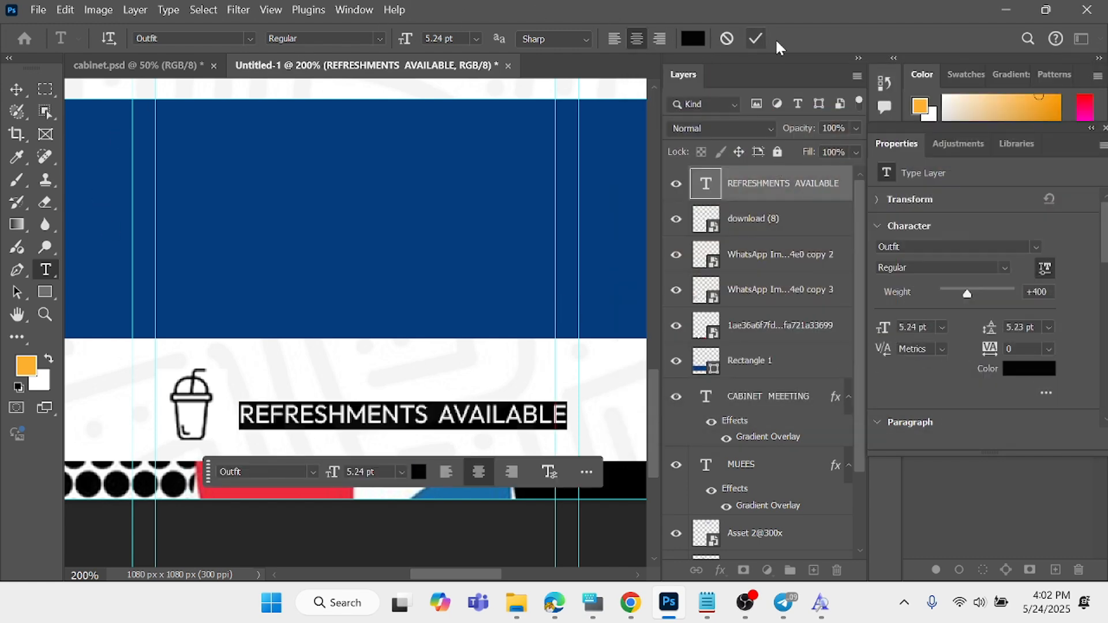
left_click(756, 38)
- Shift the cup icon slightly left against the inner guide and move the REFRESHMENTS AVAILABLE text closer to it, within the inner guides
key("v")
left_click(193, 404)
left_click_drag(192, 399, 178, 401)
left_click_drag(303, 420, 272, 414)
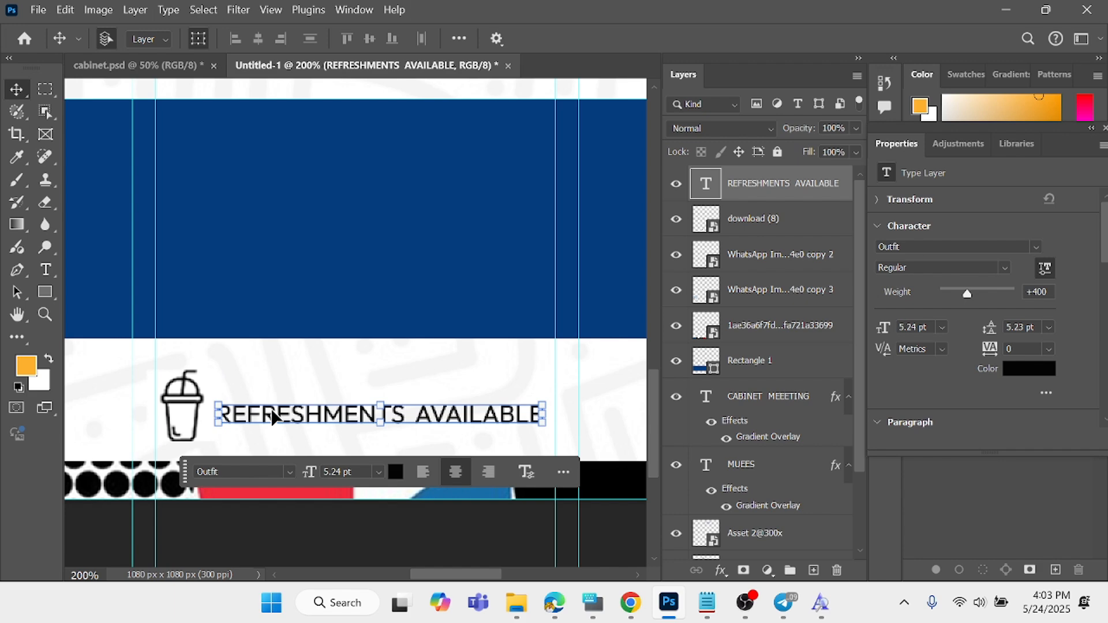
scroll(271, 375, "up", 2)
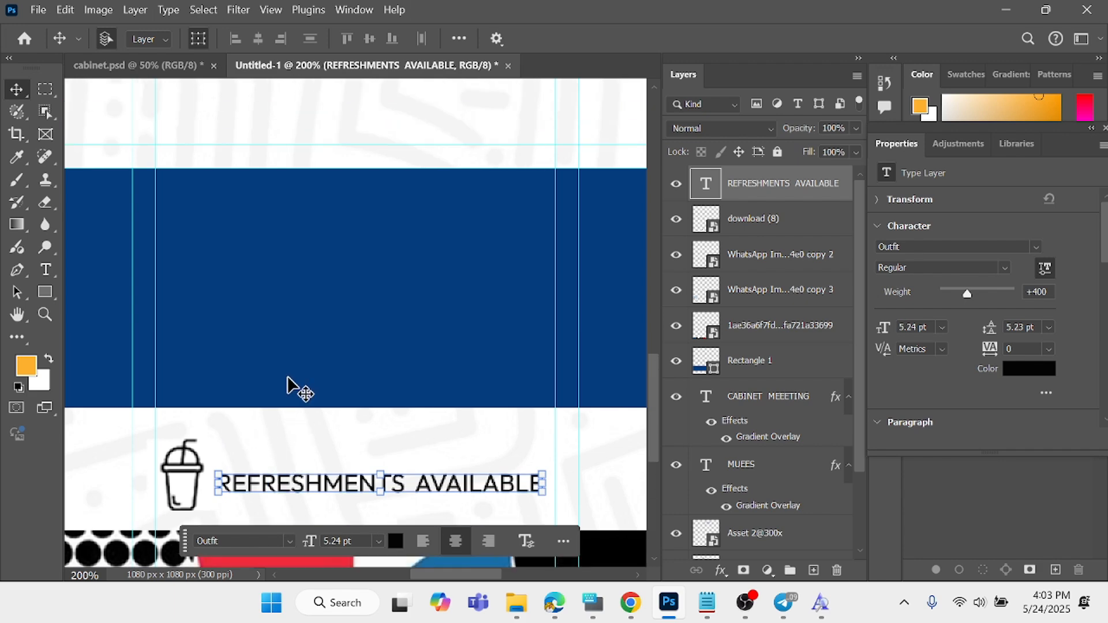
left_click(185, 209)
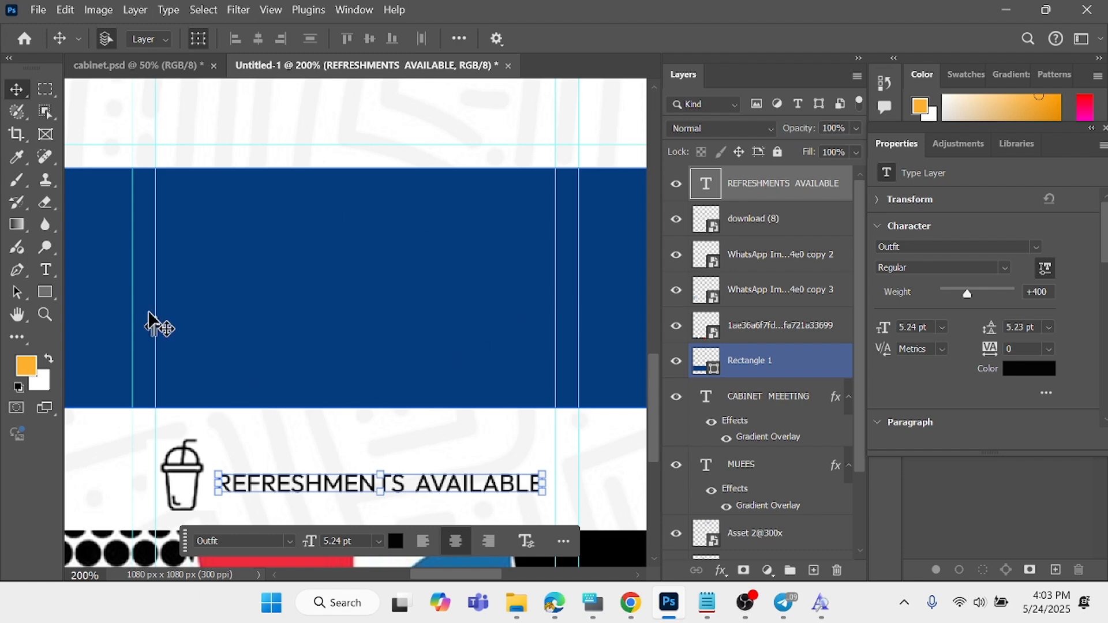
scroll(422, 311, "up", 1)
scroll(418, 315, "up", 6)
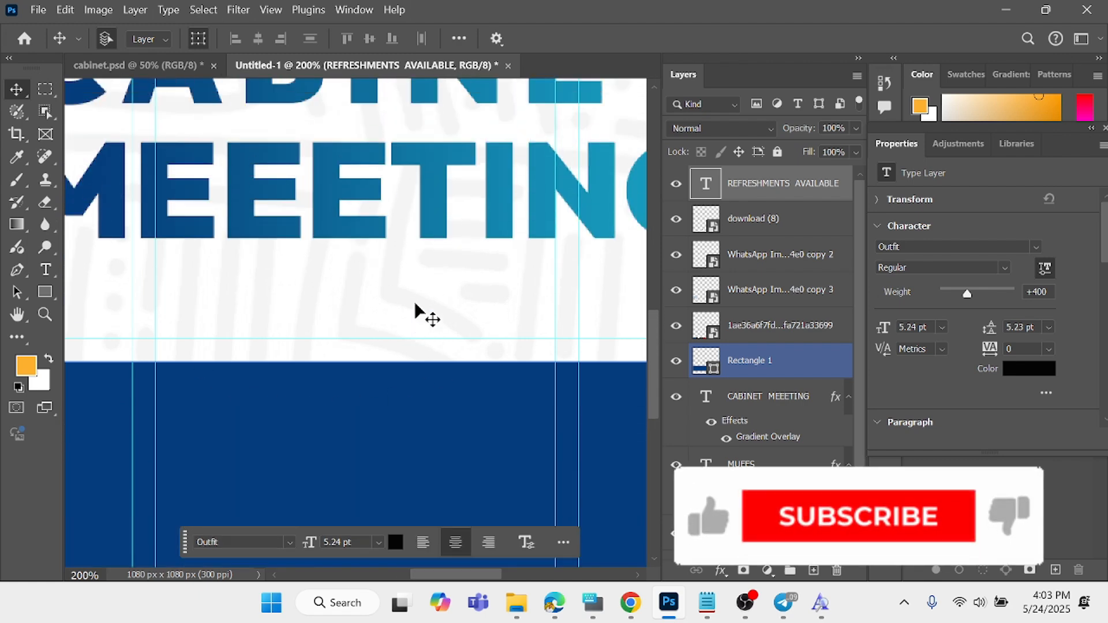
- Add the text line "MUAVARA UNIVERSITY OF SCIENCE AND TECNOLOY" in Outfit Regular, 18 pt, just below the logos, and commit it
left_click(416, 311)
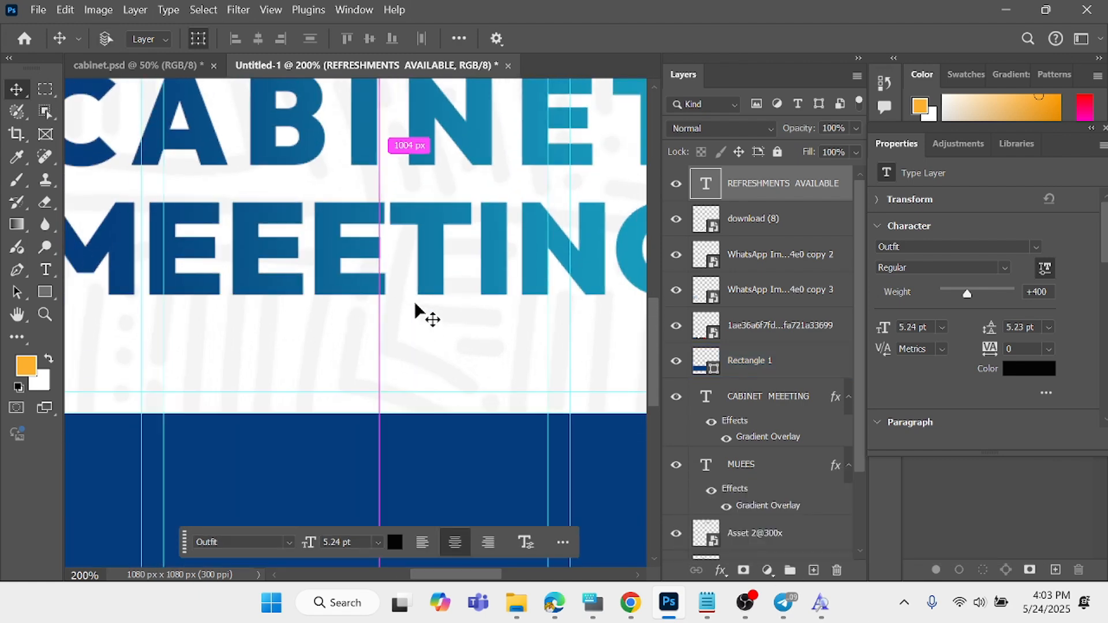
scroll(416, 311, "down", 3)
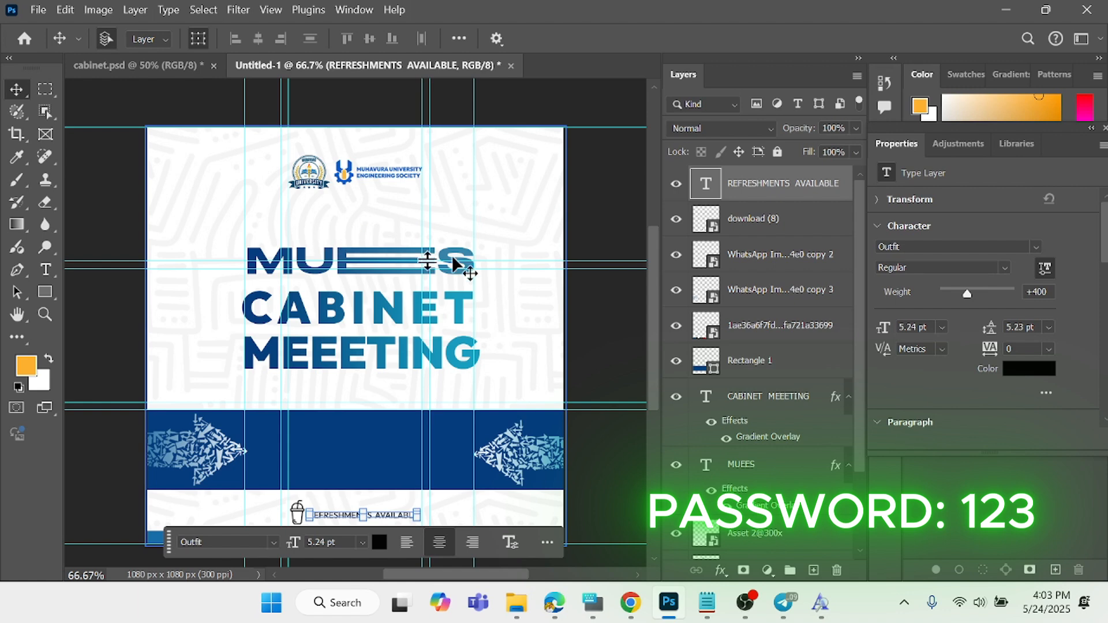
left_click(46, 269)
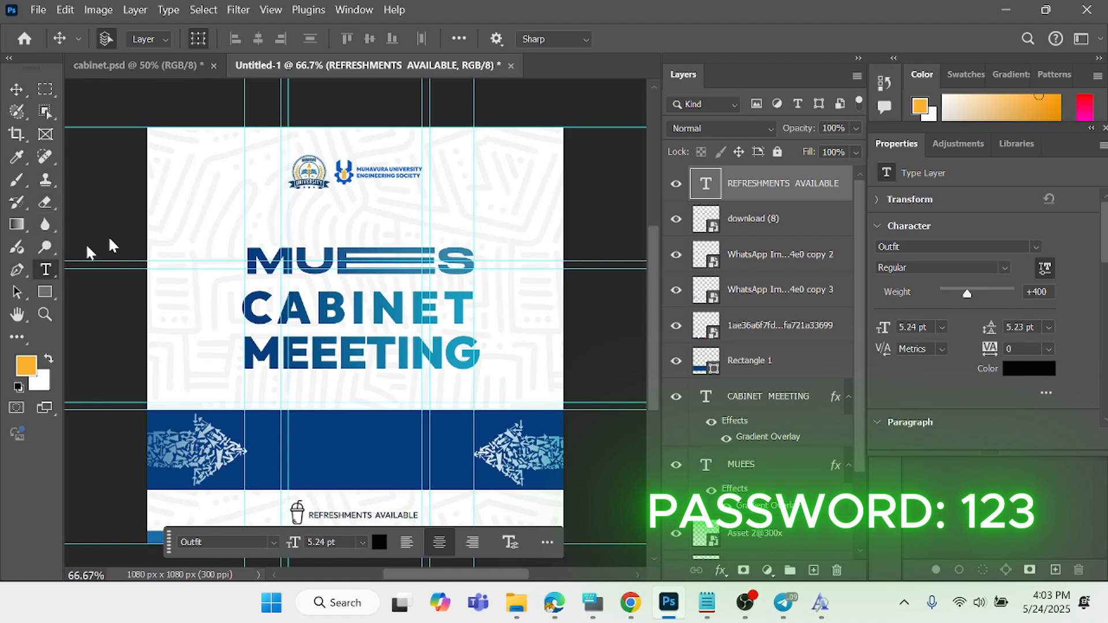
left_click(354, 218)
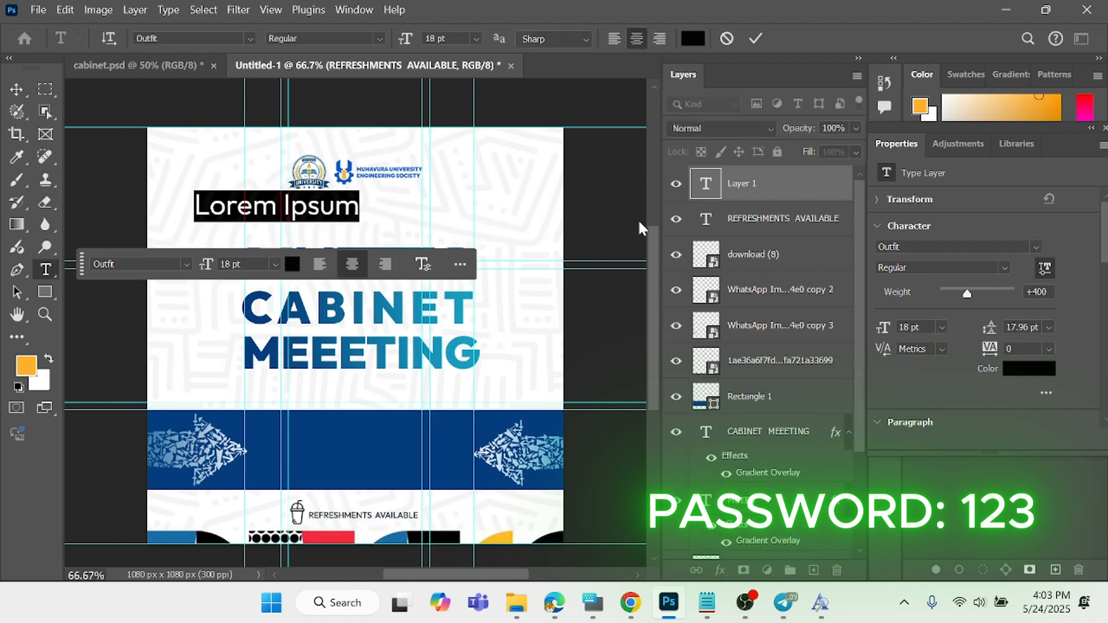
type("MU")
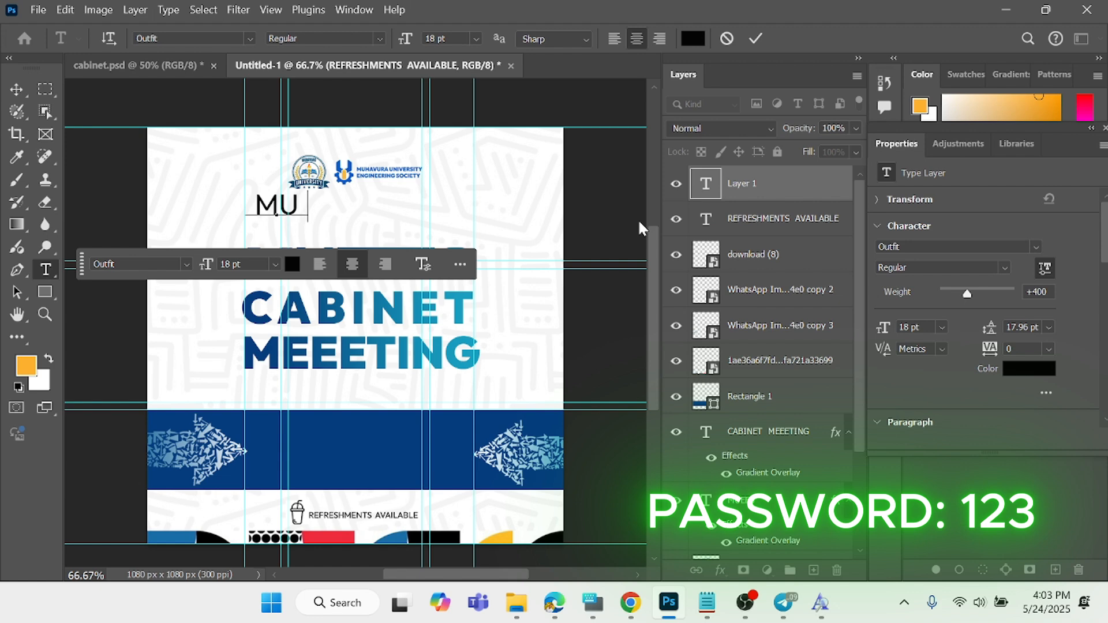
type("AVAR")
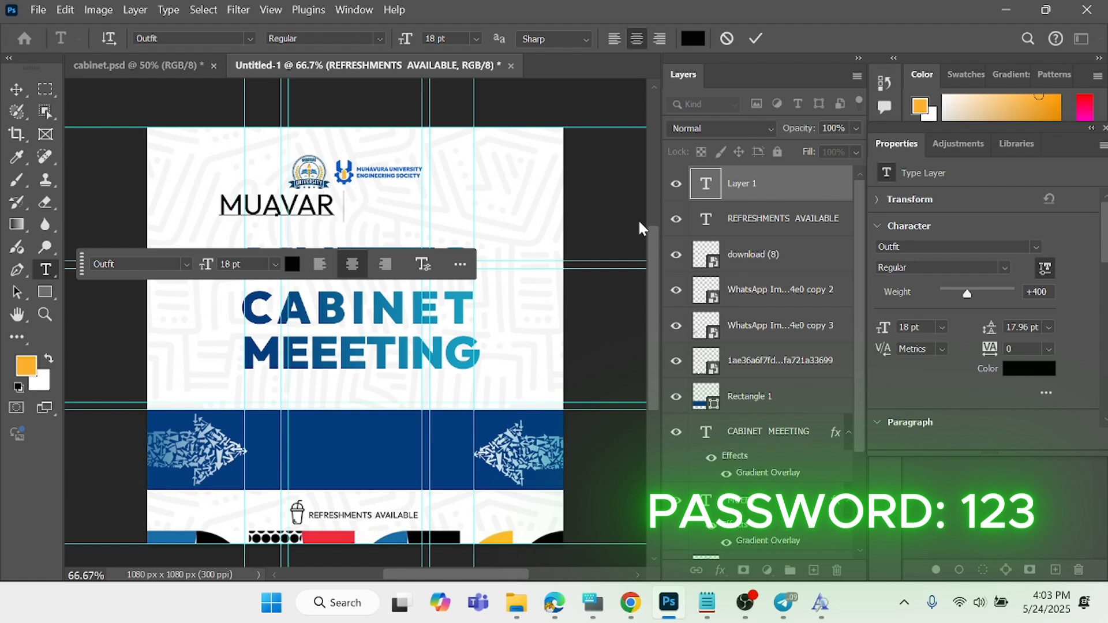
type("A UN")
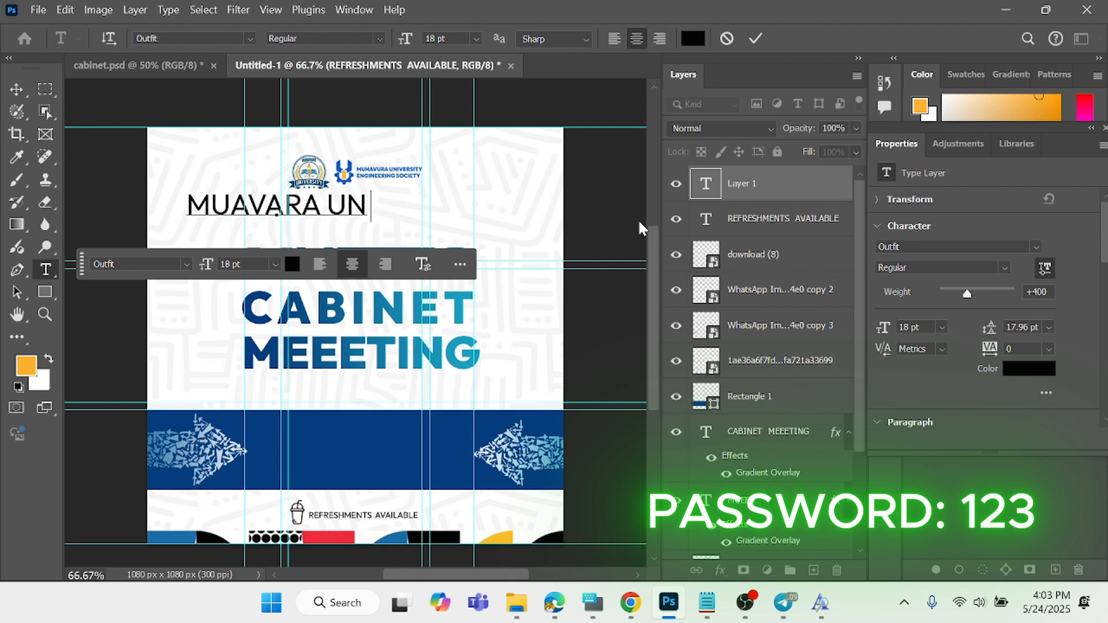
type("IVERSITY O")
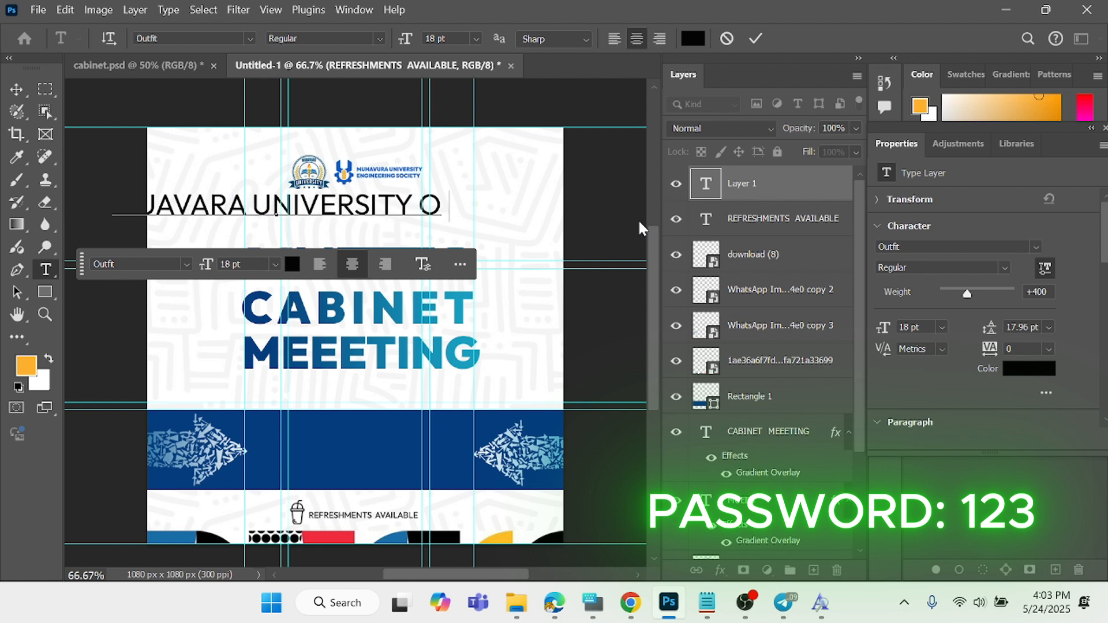
type("F SCIE NC")
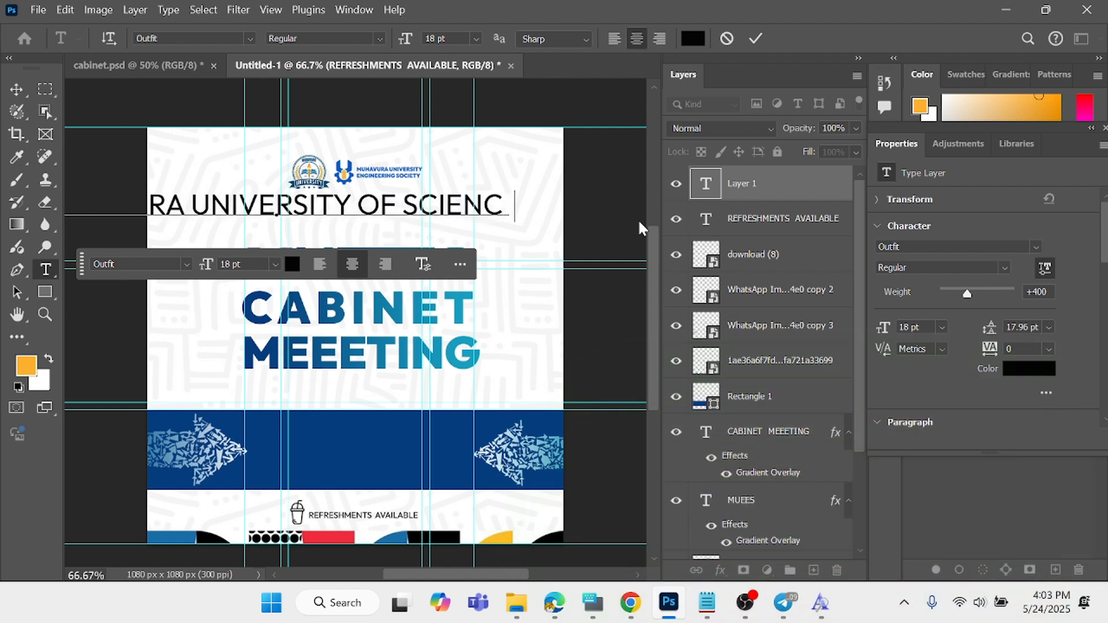
type("E AND TEC")
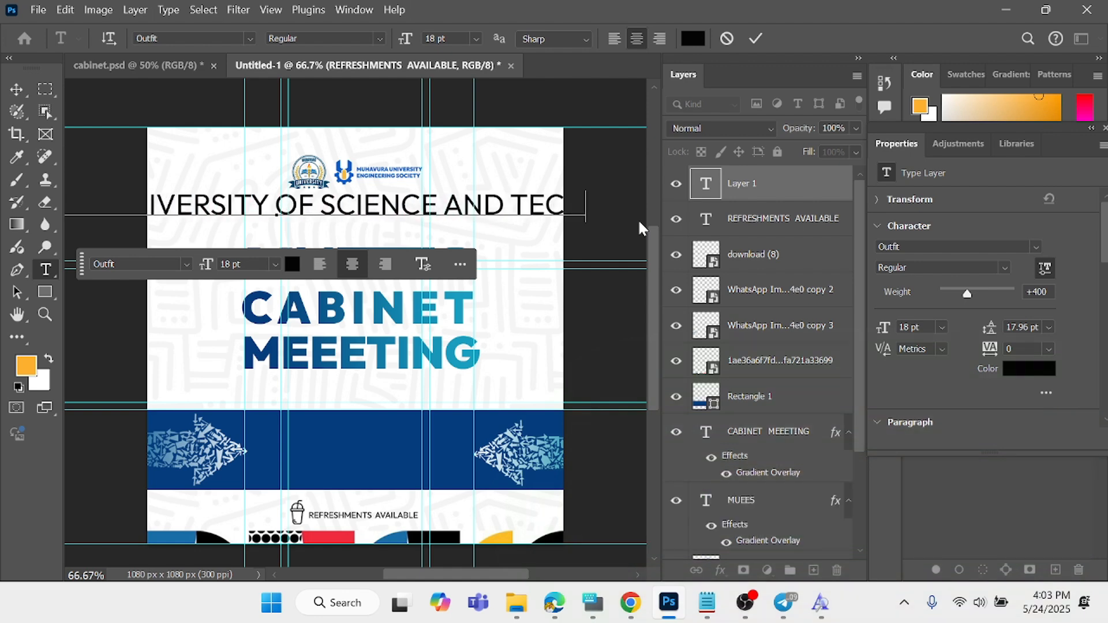
type("NOY")
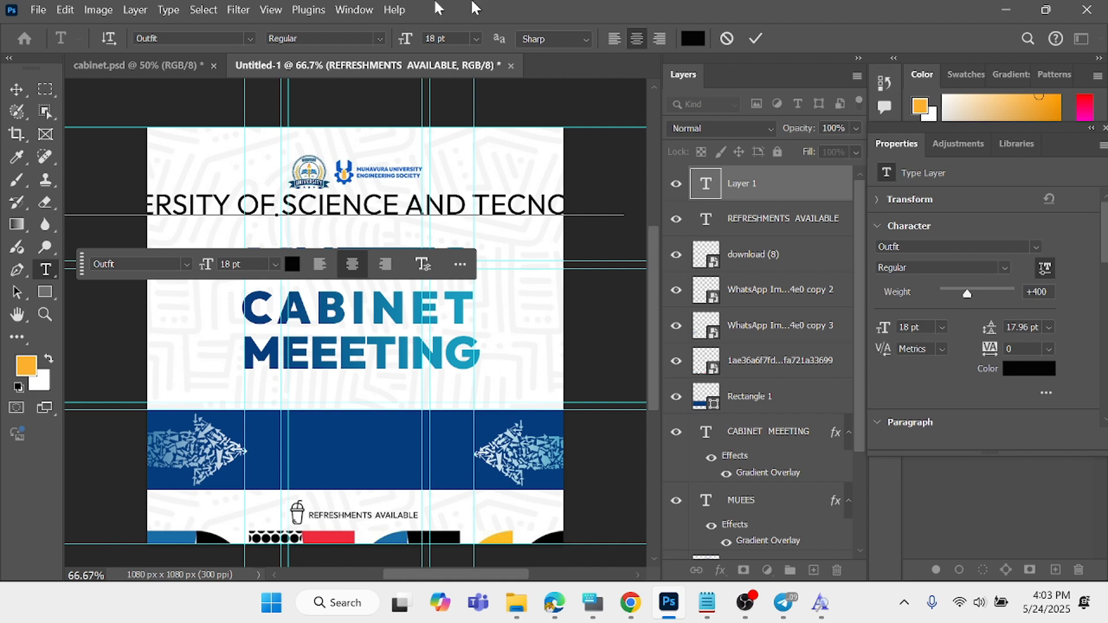
left_click(750, 38)
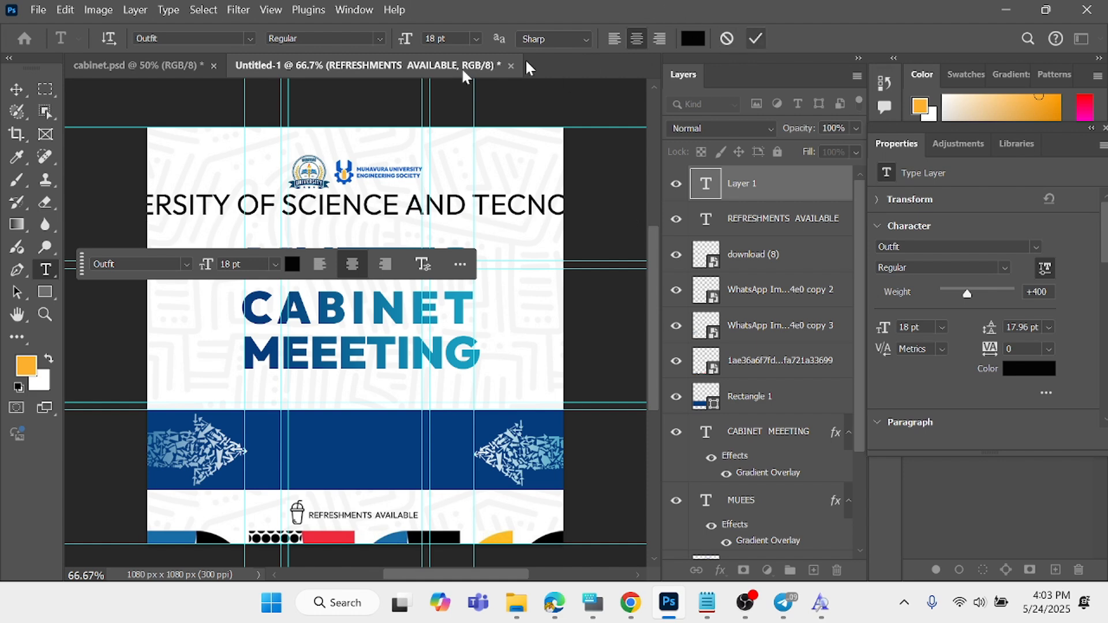
- Scale the university name line down to about 44% (7.89 pt) and position it between the logos and the MUEES title
left_click(16, 89)
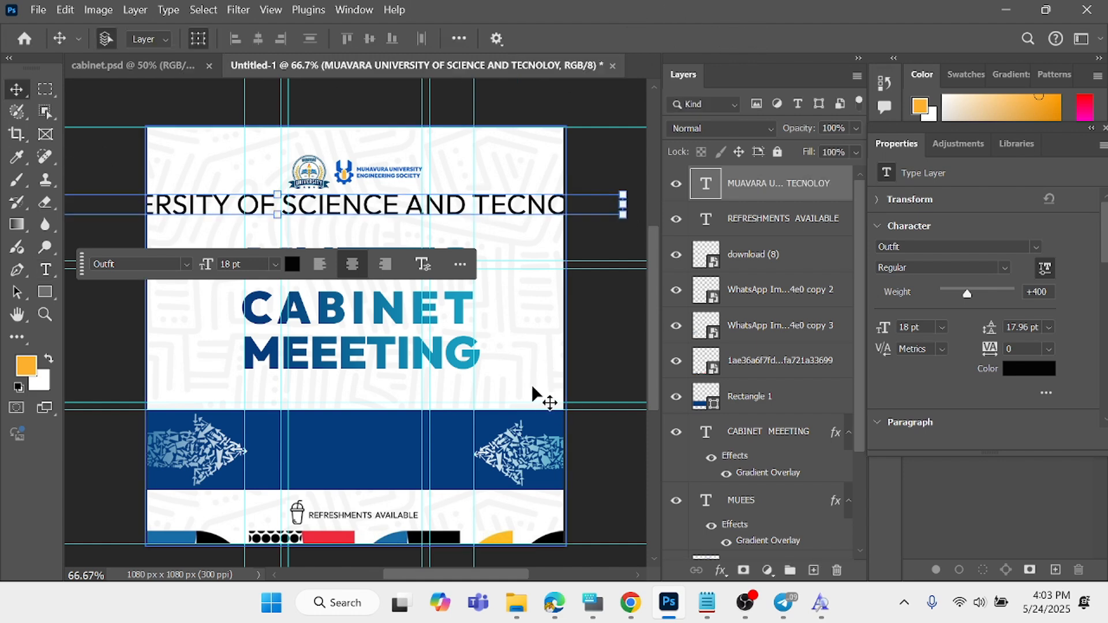
key("ctrl+minus")
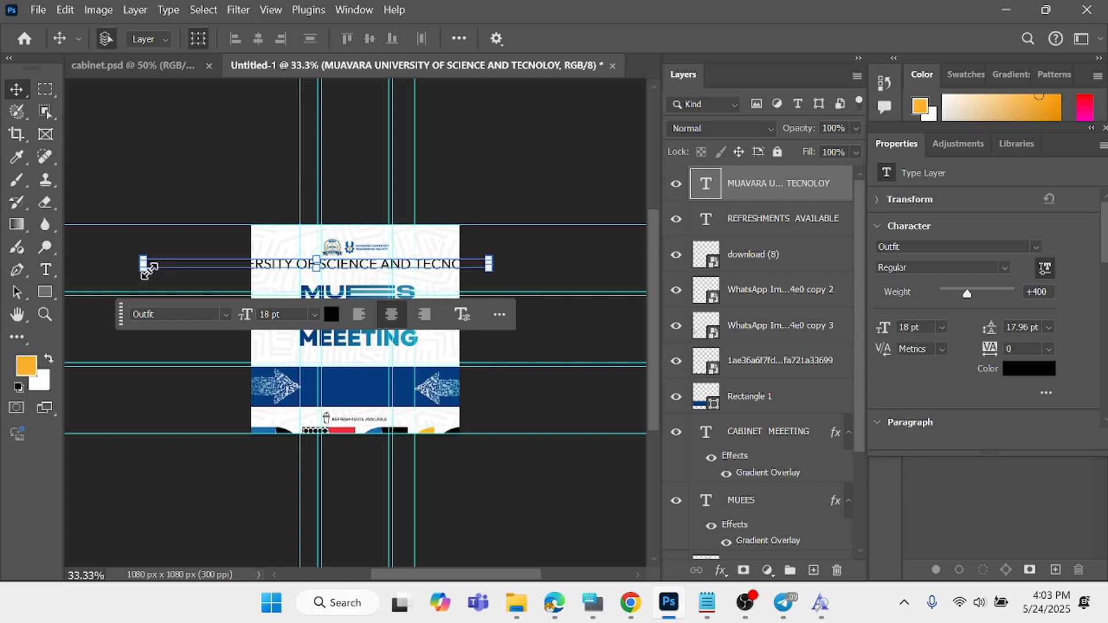
left_click_drag(144, 264, 319, 273)
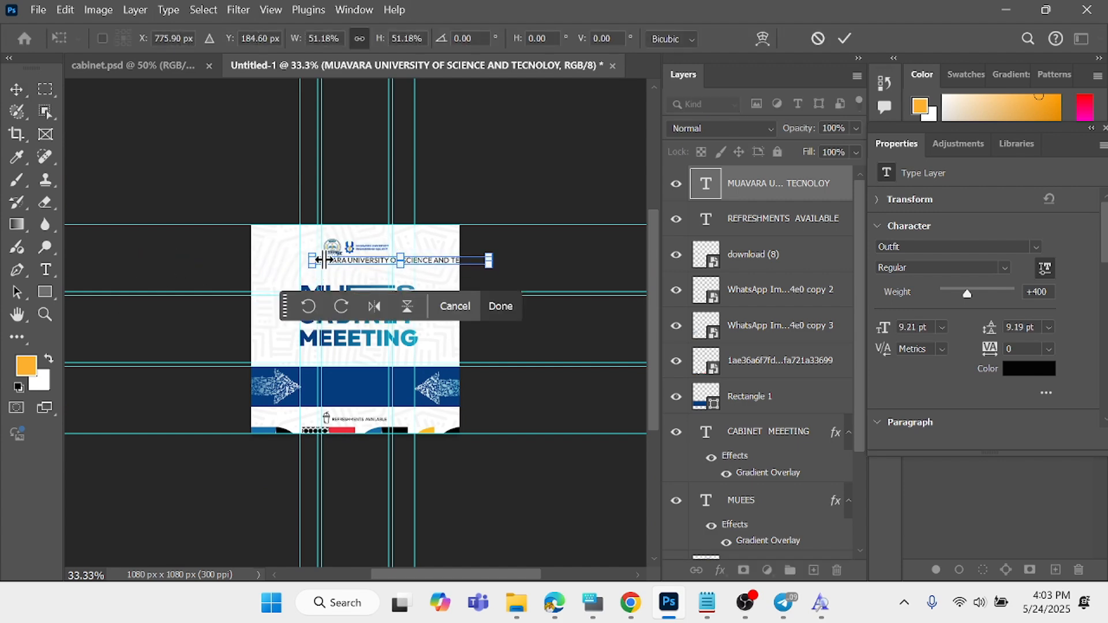
key("ctrl+plus")
key("ctrl+plus")
key("ctrl+plus")
left_click_drag(409, 135, 341, 162)
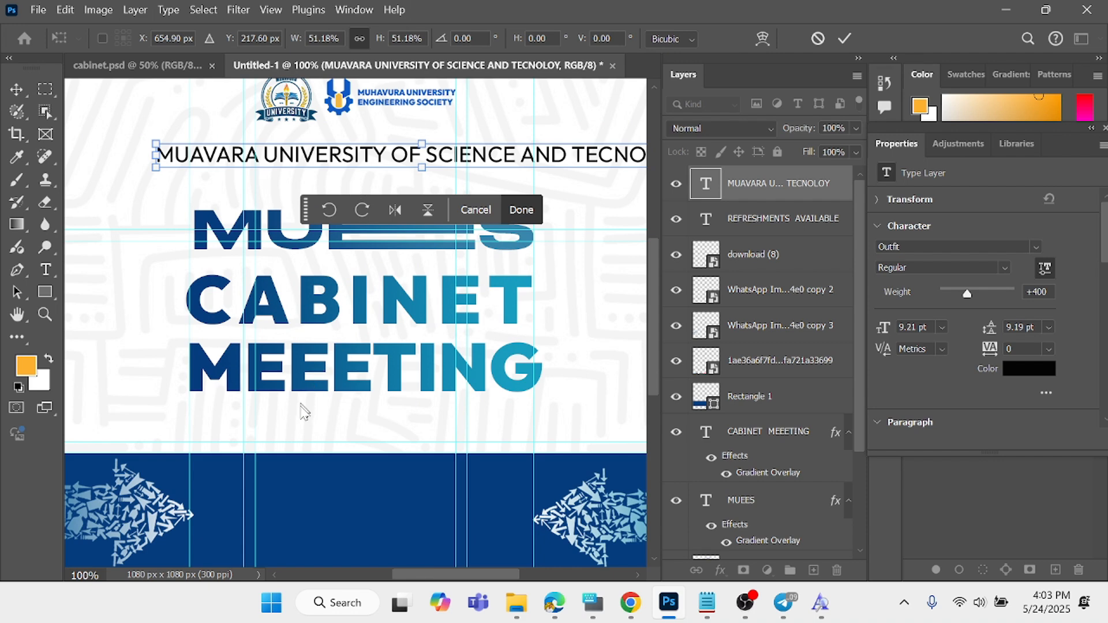
left_click_drag(450, 578, 475, 573)
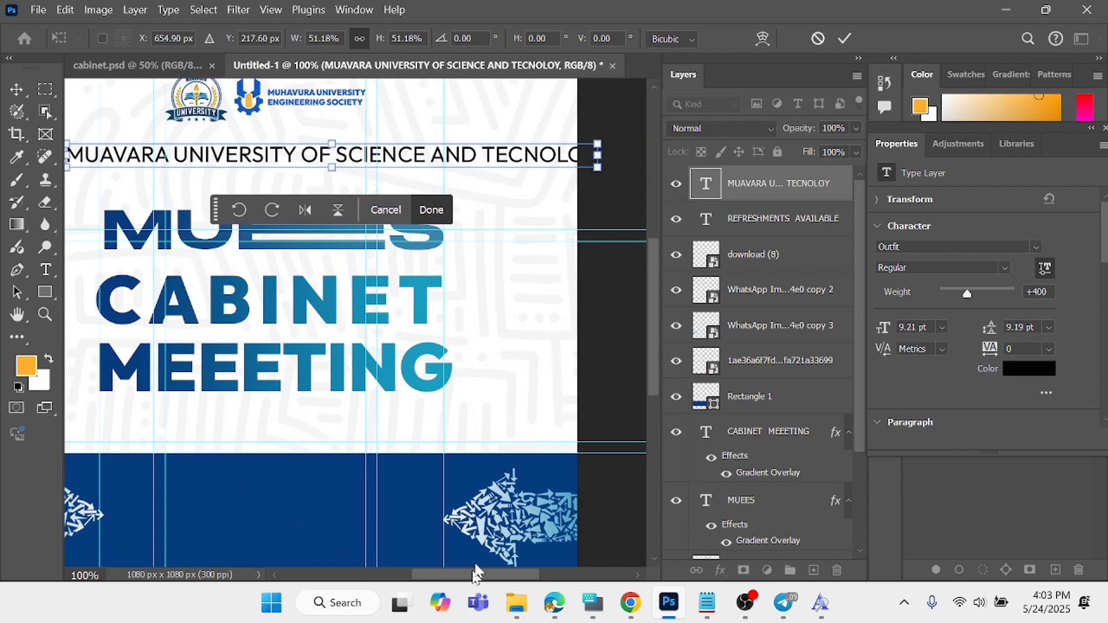
left_click_drag(596, 171, 522, 165)
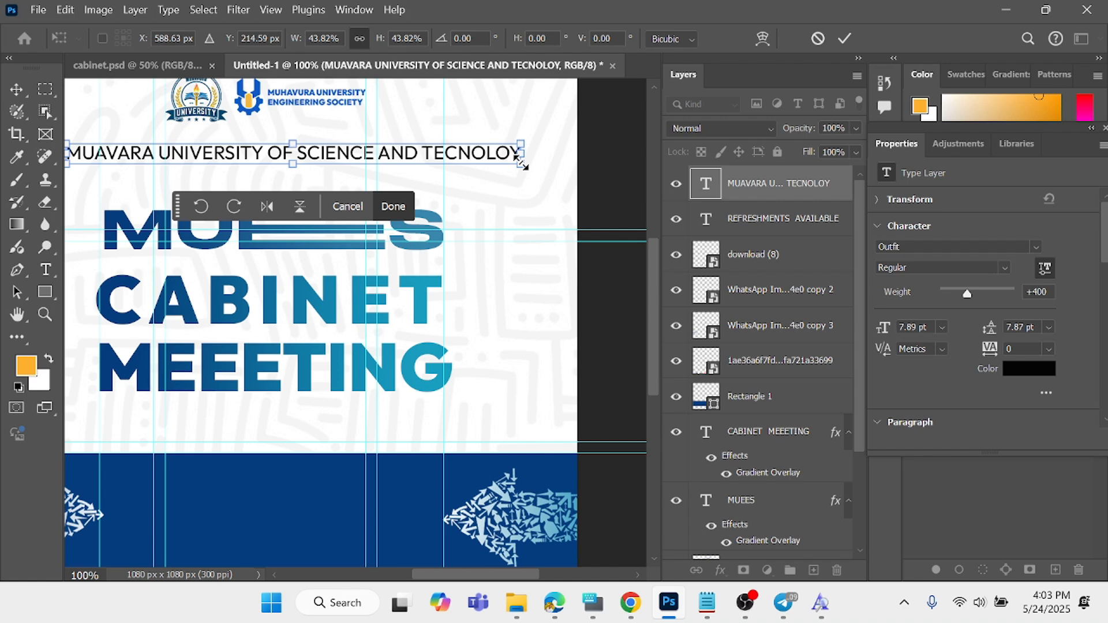
- Shrink the university name line to about 33% (5.94 pt) so it spans the outer title guides, commit the transform and deselect it
scroll(522, 168, "down", 3)
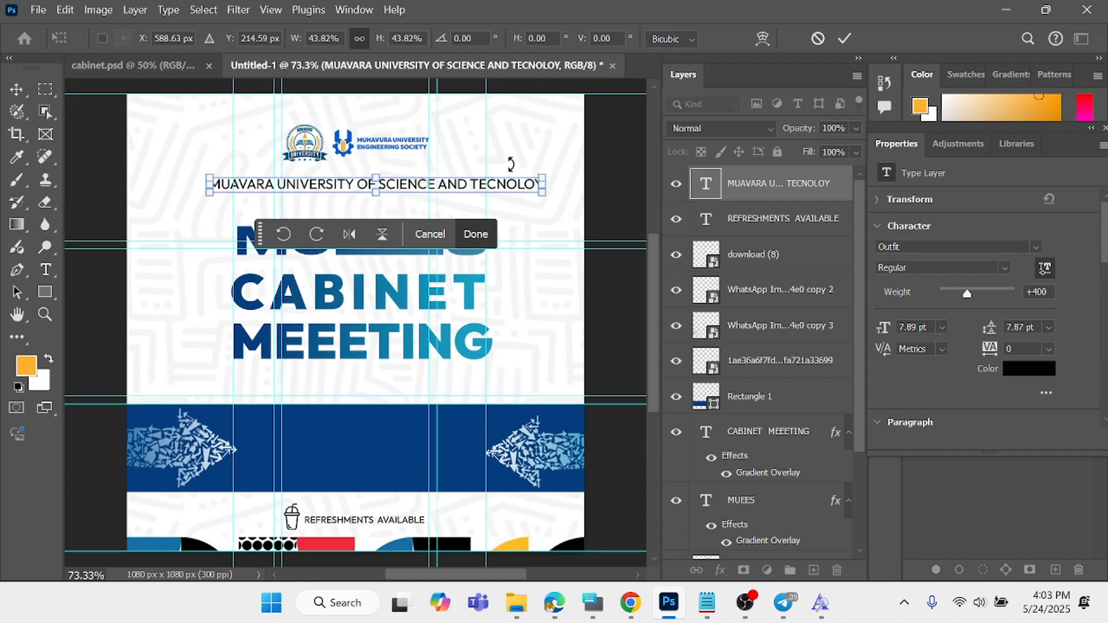
key("ctrl+plus")
key("ctrl+minus")
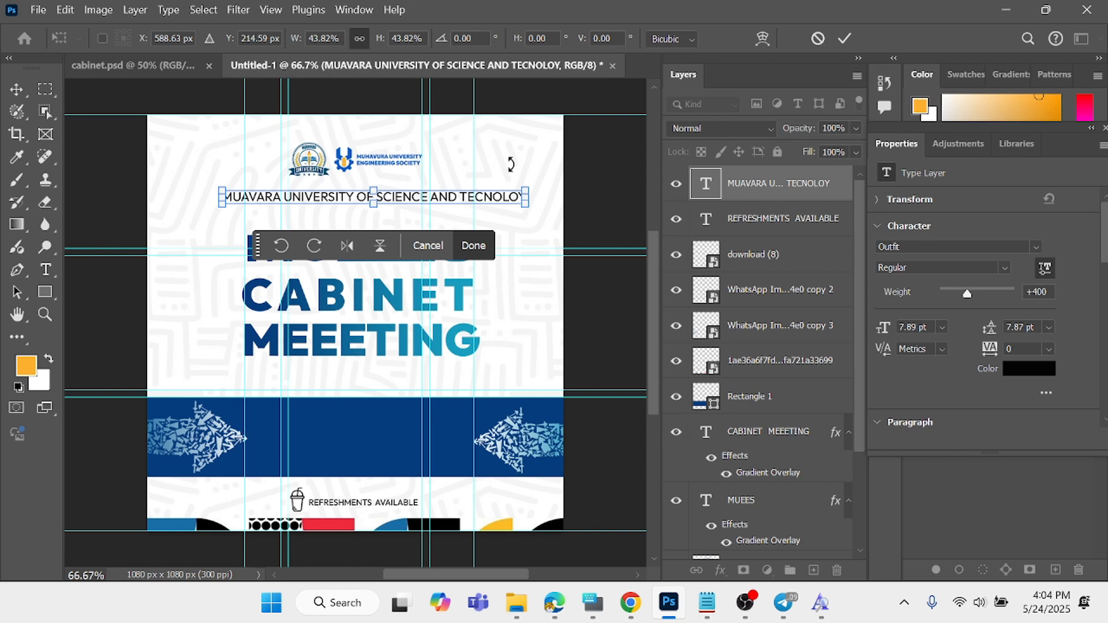
scroll(511, 164, "up", 1)
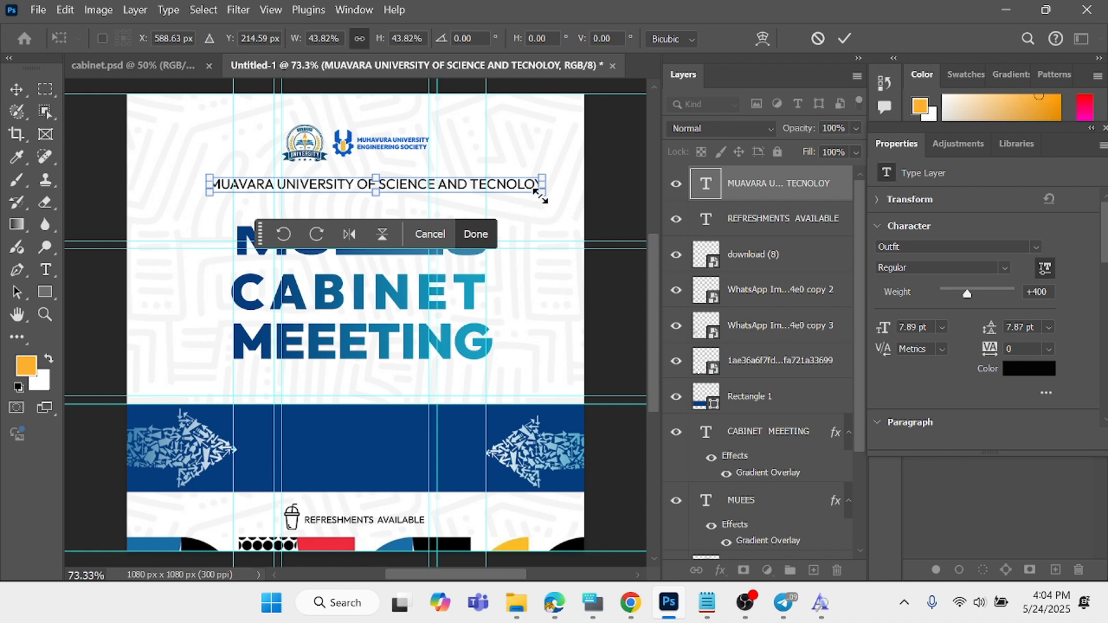
left_click_drag(542, 183, 485, 183)
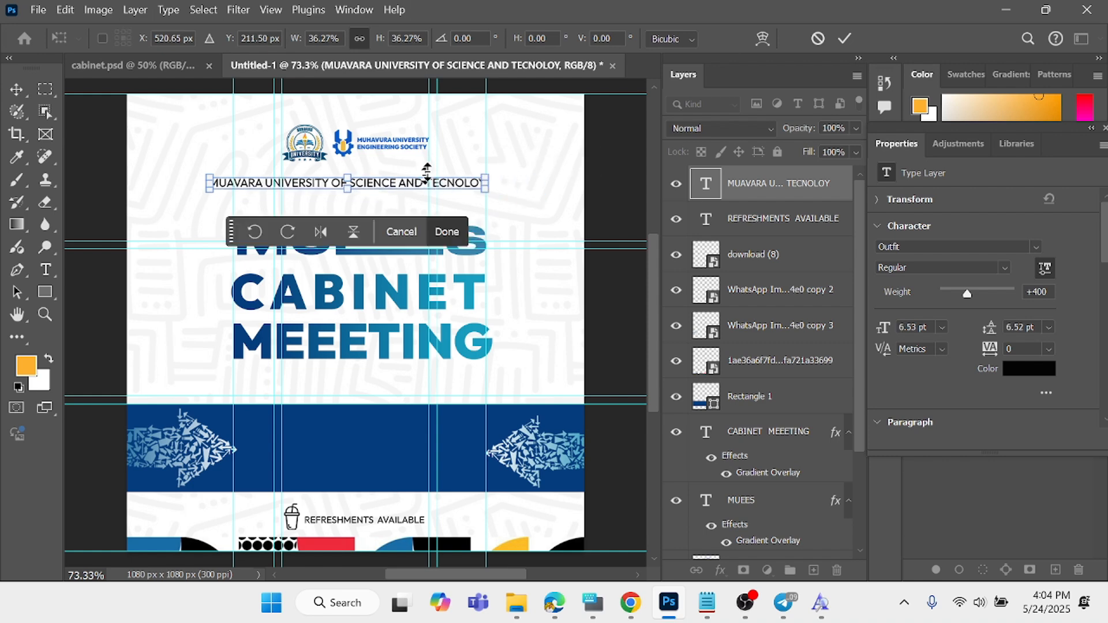
left_click_drag(209, 183, 234, 180)
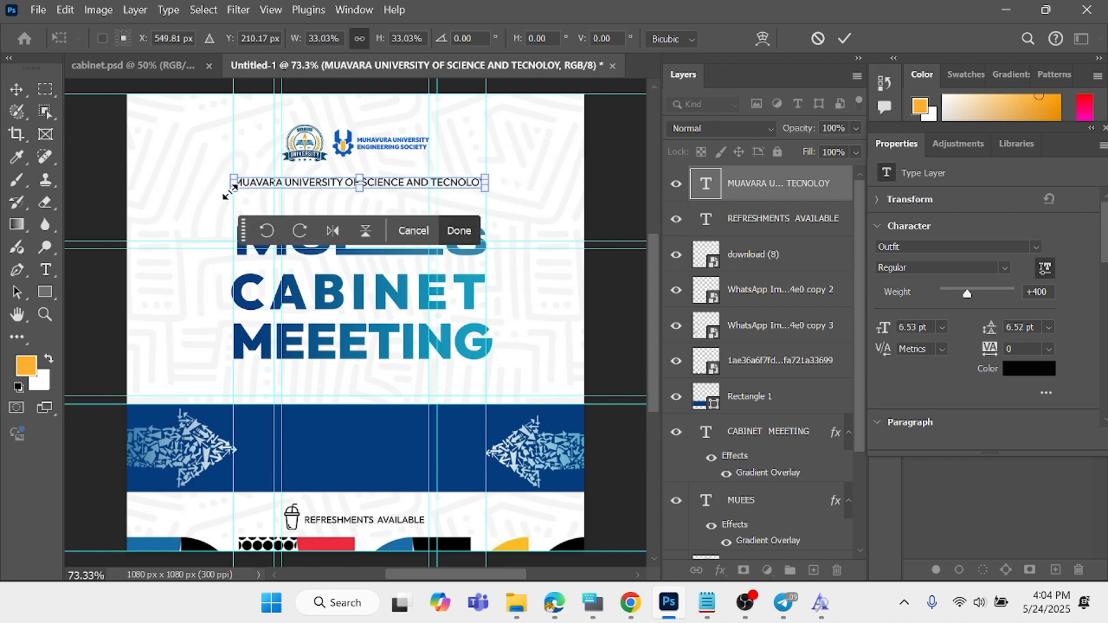
left_click(847, 39)
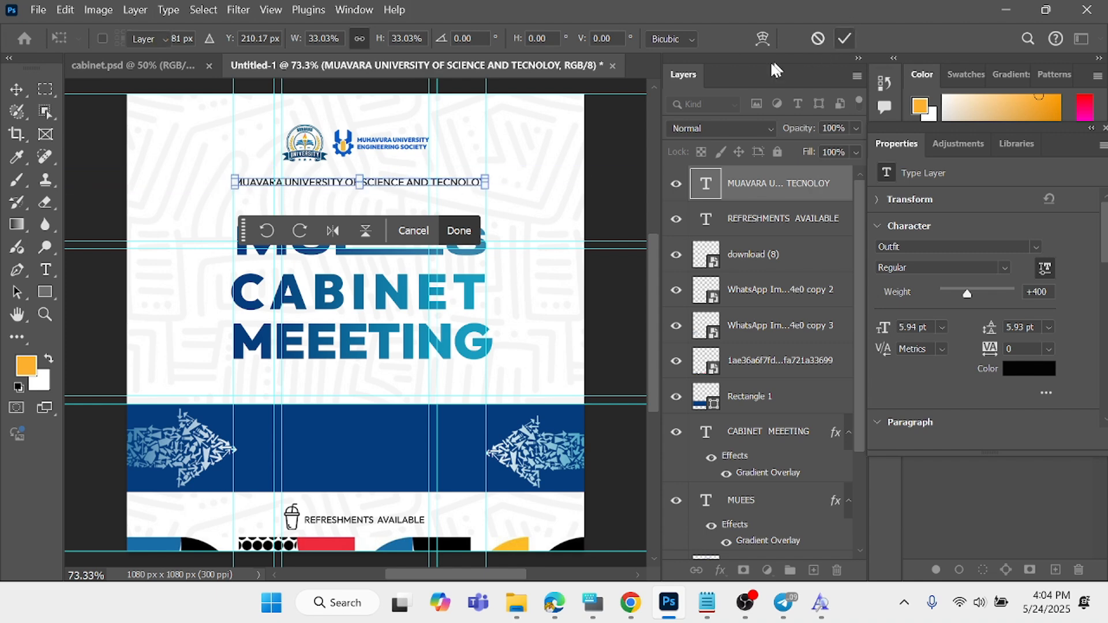
left_click(633, 162)
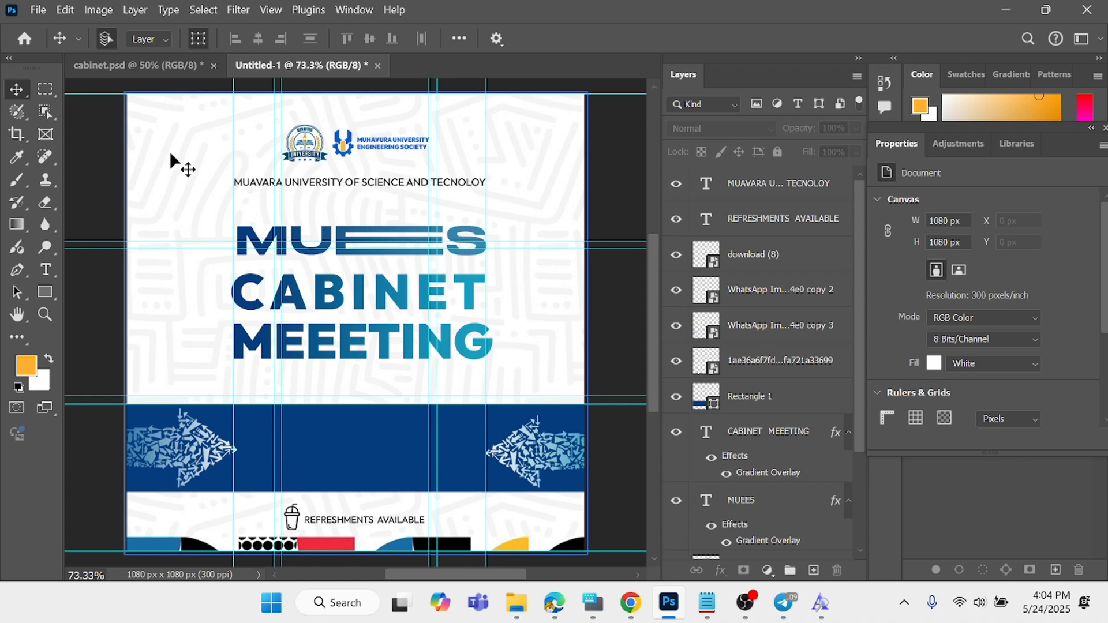
- Move the CABINET MEEETING title slightly down toward the blue band, and MUEES about 34 px down and 3 px left
left_click_drag(345, 301, 347, 326)
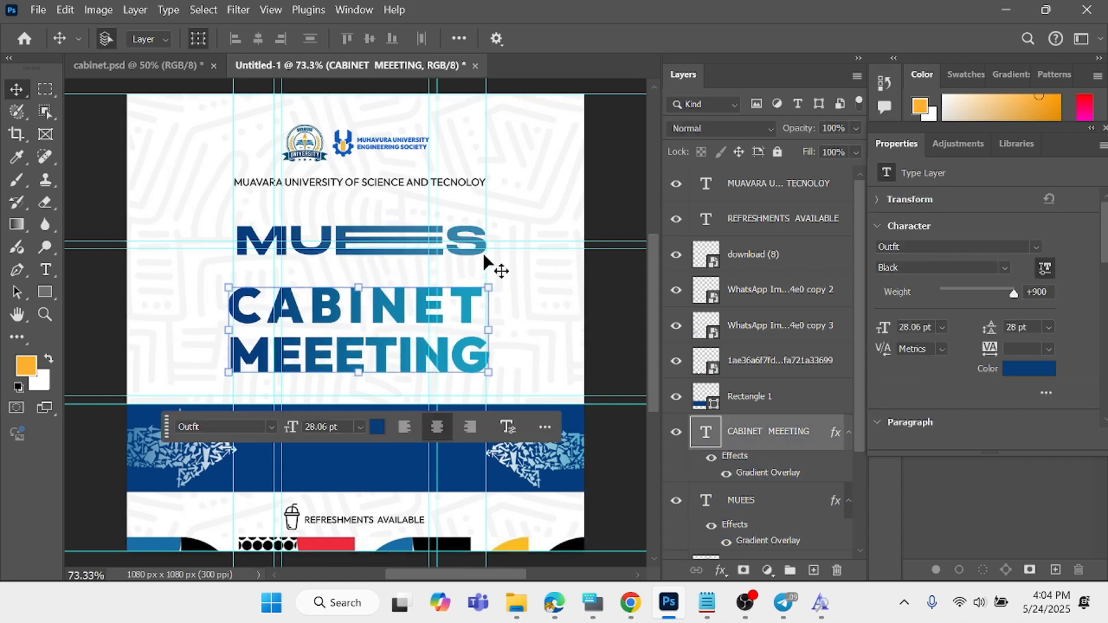
left_click_drag(484, 256, 478, 272)
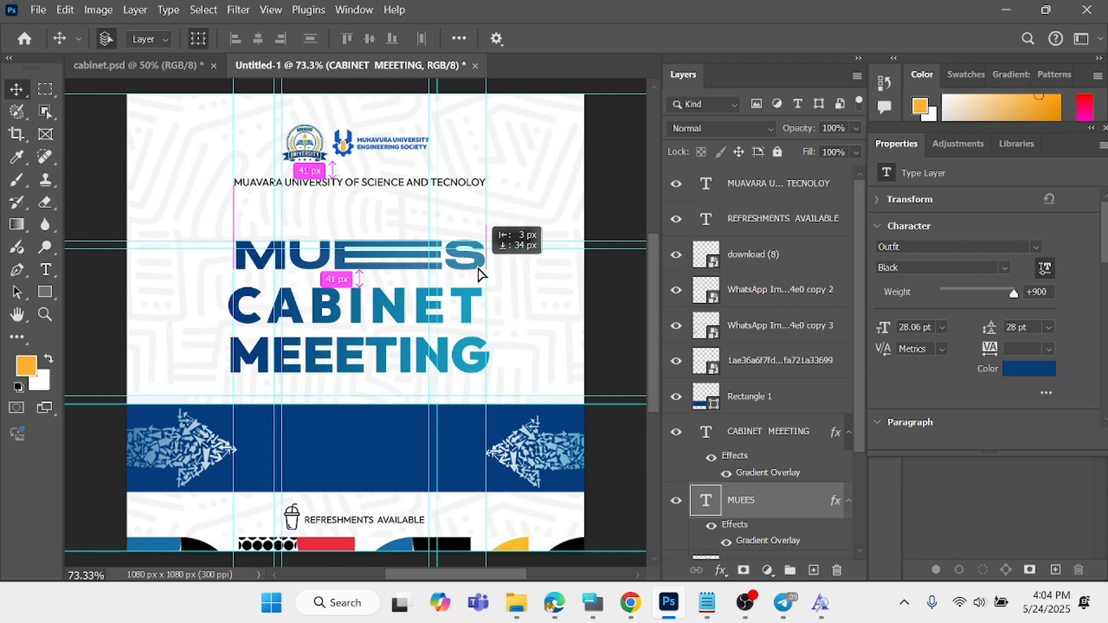
left_click_drag(478, 273, 477, 272)
- Add a new text line reading "MUVARA ENINEERIN SCOIET" just below the university name
left_click(45, 270)
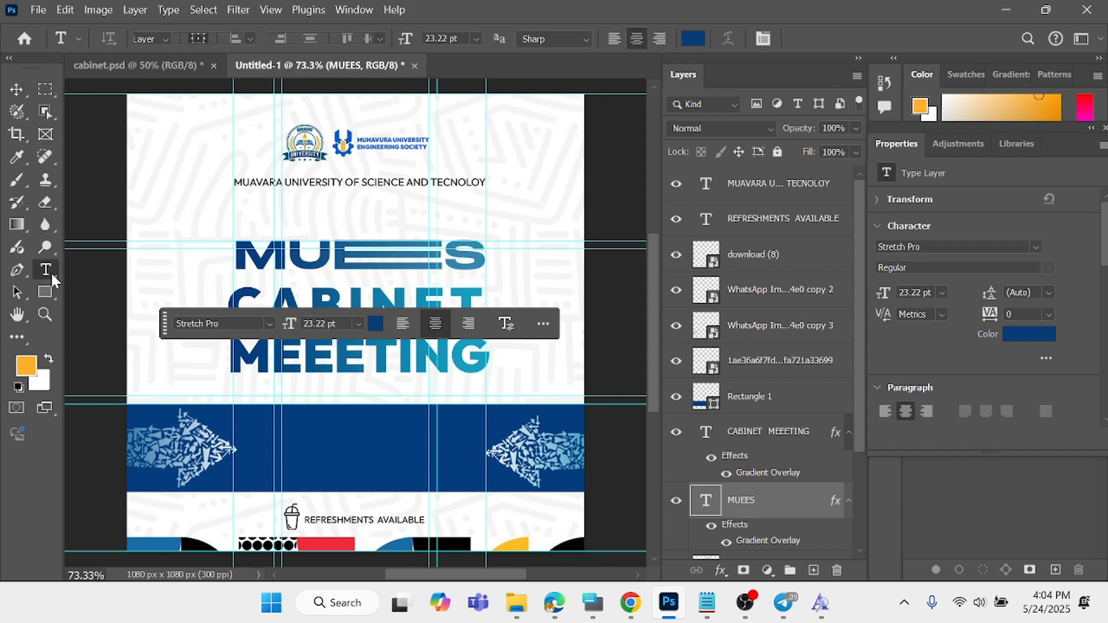
left_click(306, 204)
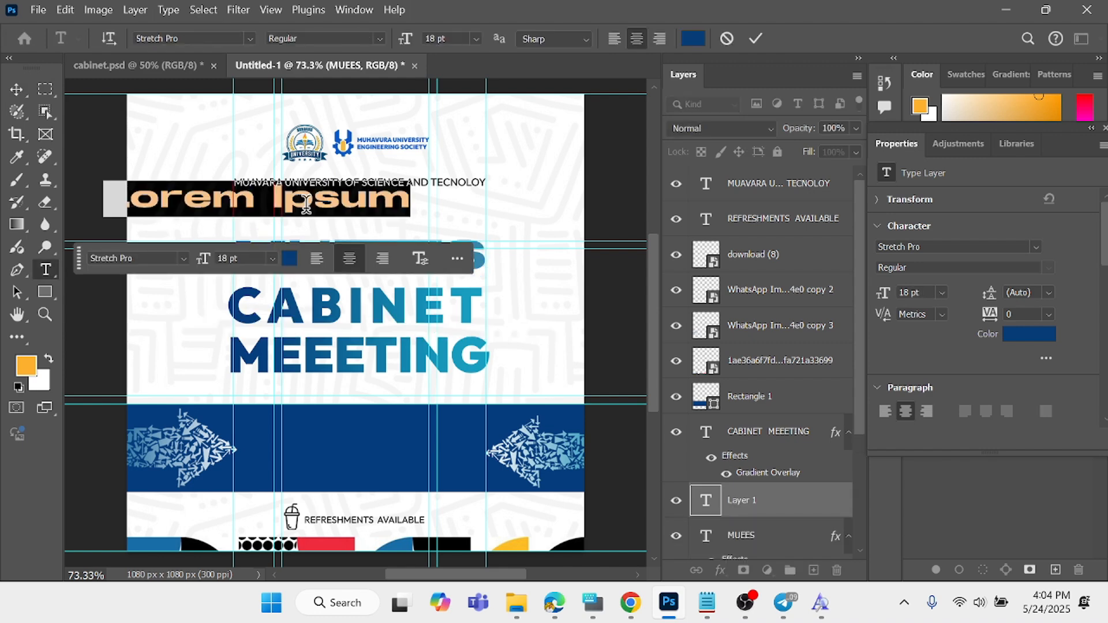
type("MU")
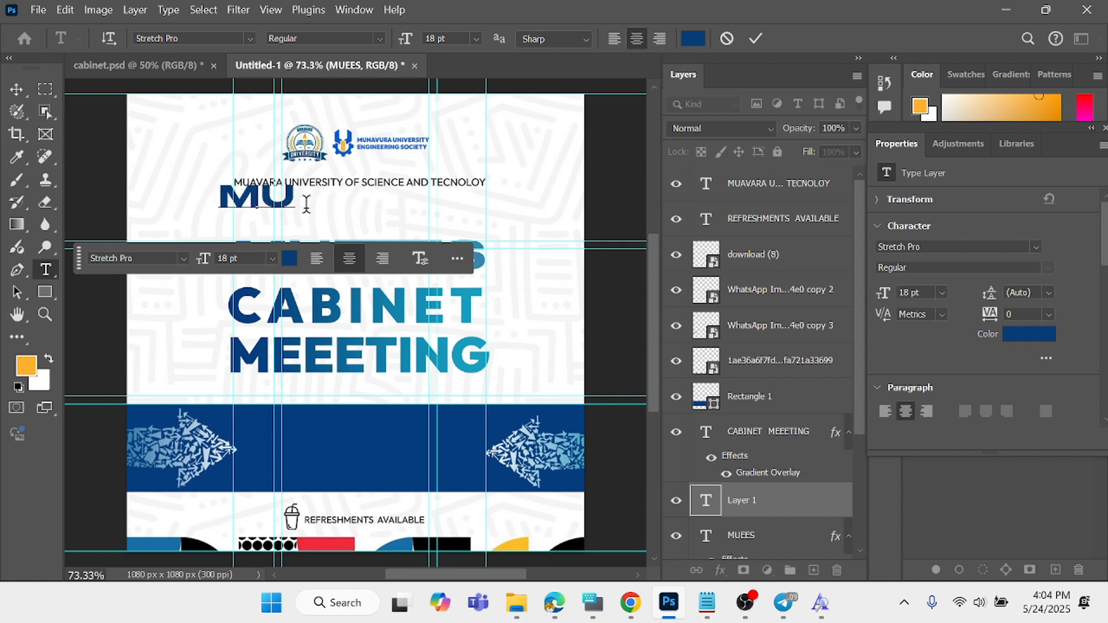
type("VARA")
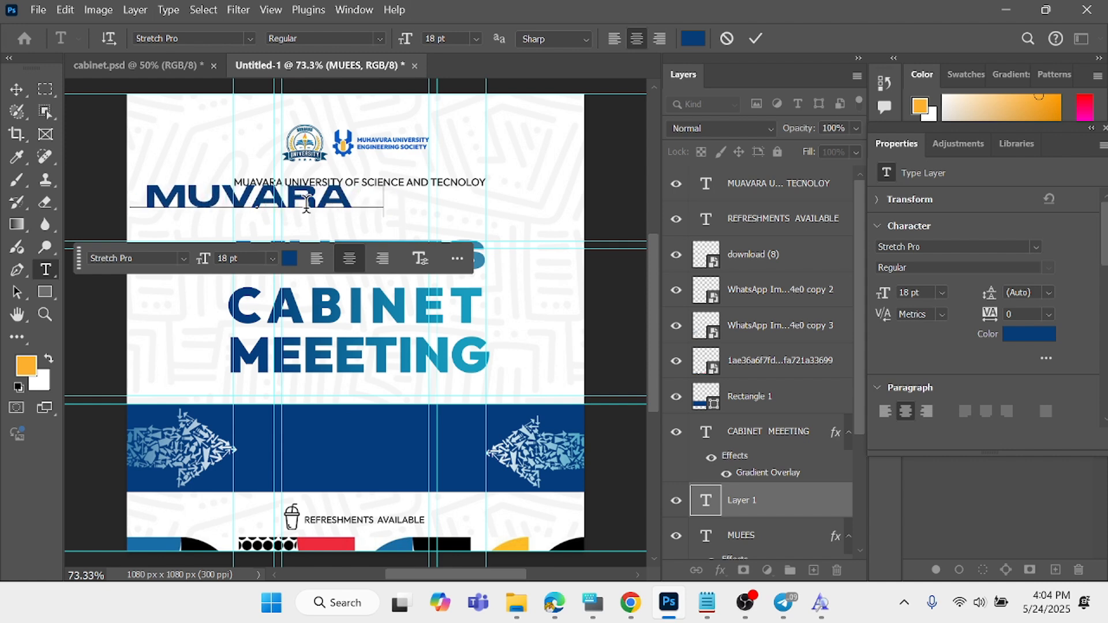
type(" ENINEERI")
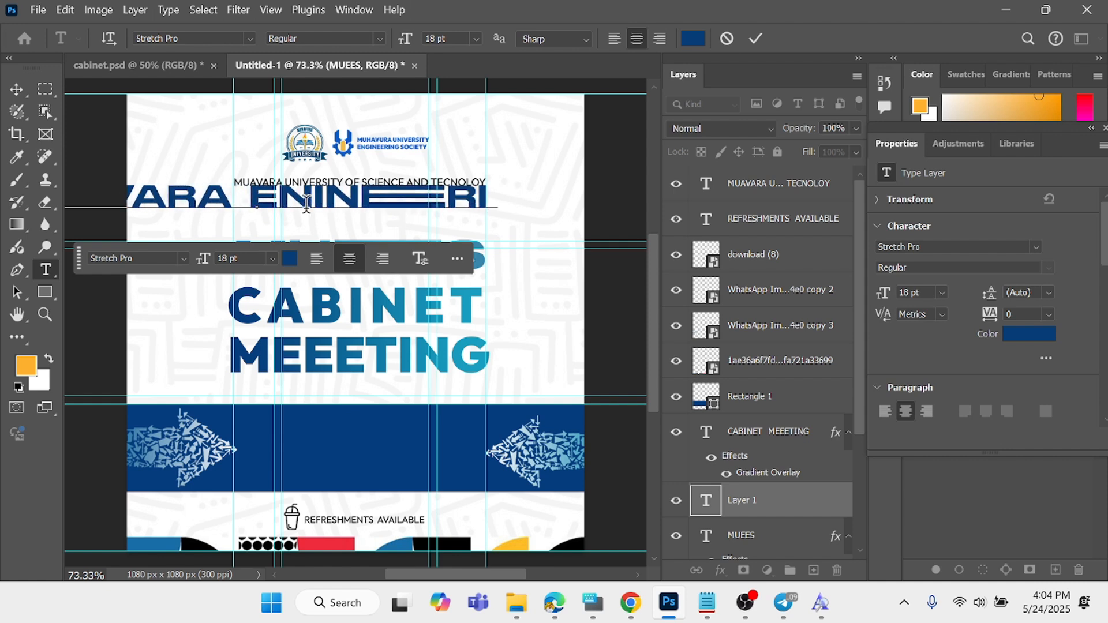
type("N SCOIE")
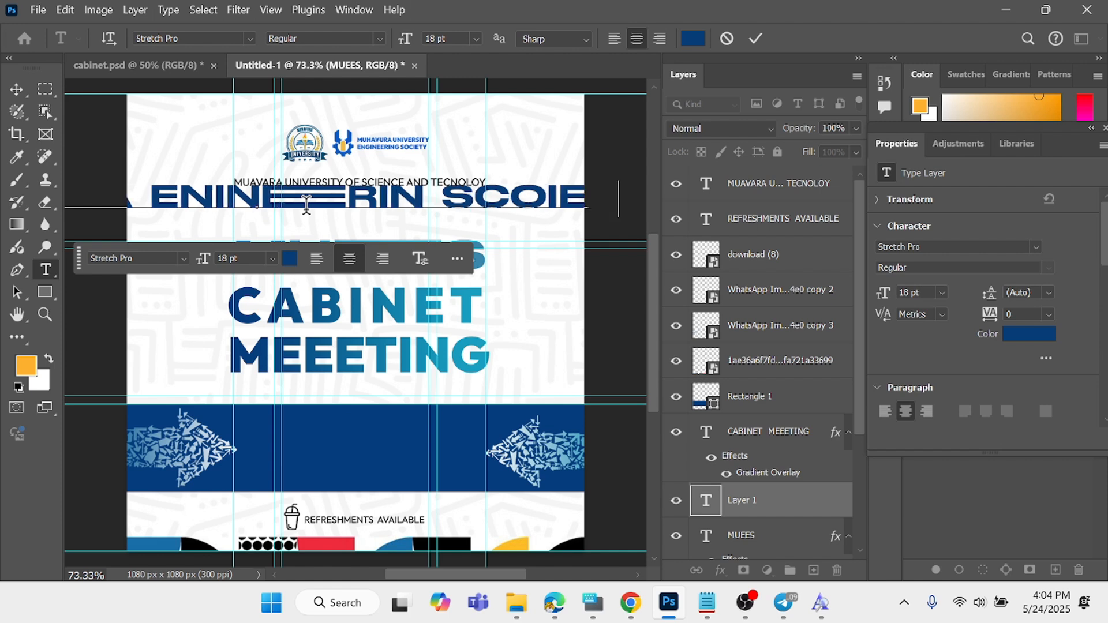
type("T")
- Change the whole "MUVARA ENINEERIN SCOIETY" line to the Outfit Regular font
key("ctrl+a")
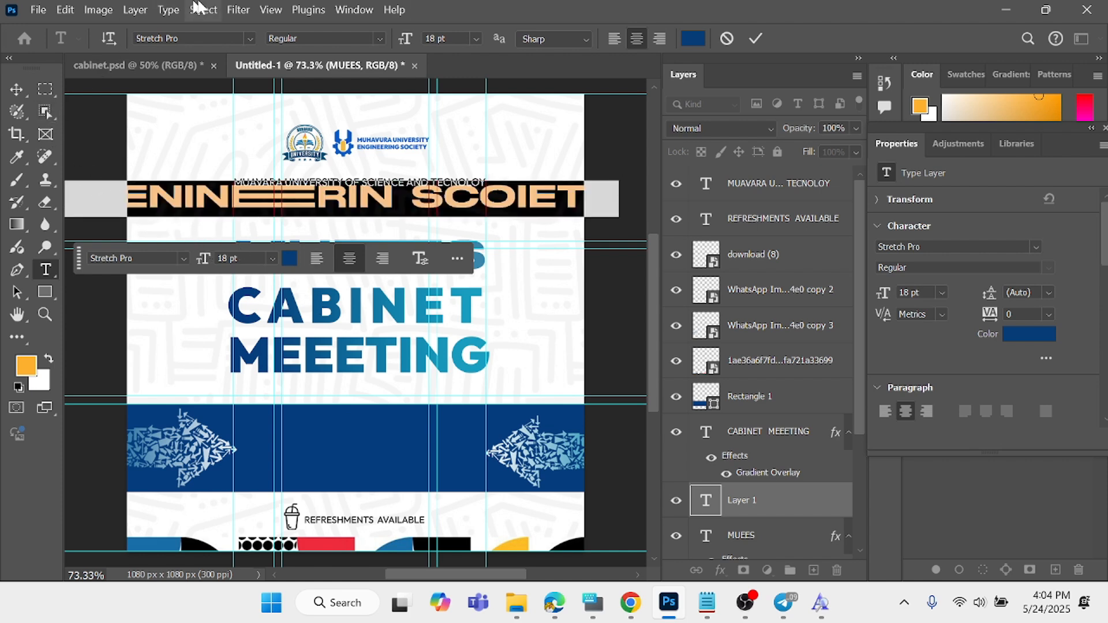
left_click(203, 38)
type("O")
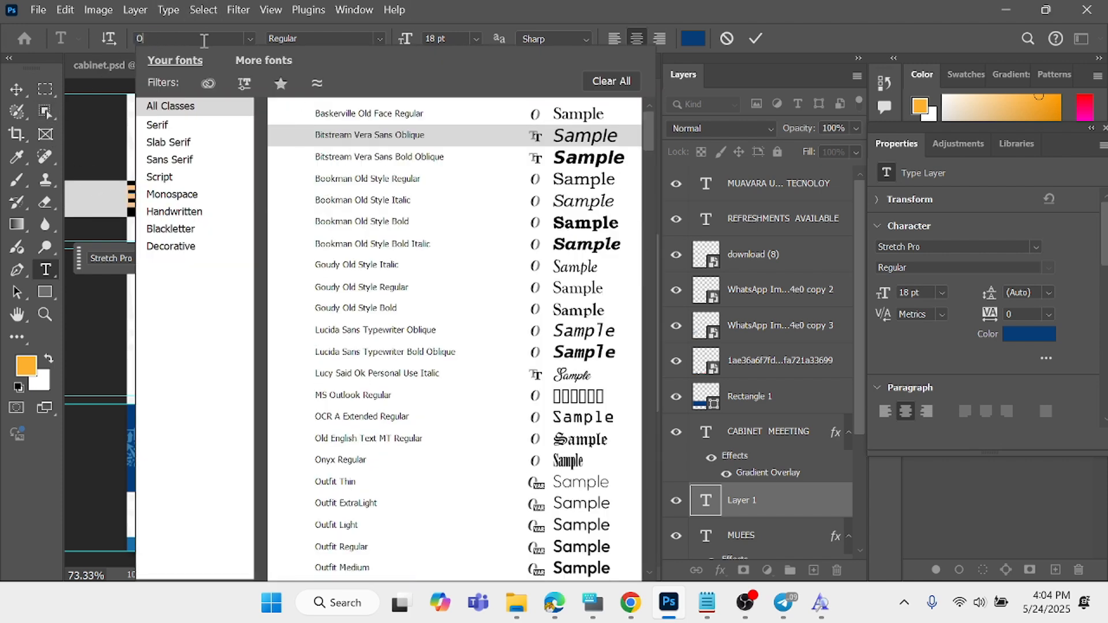
type("UTFI")
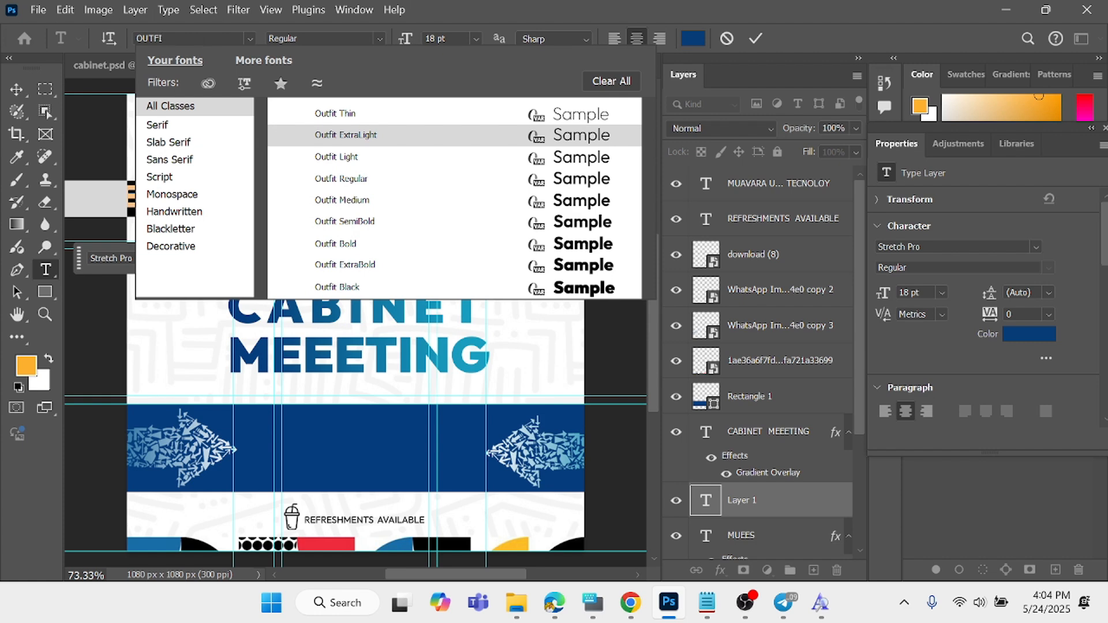
type("T")
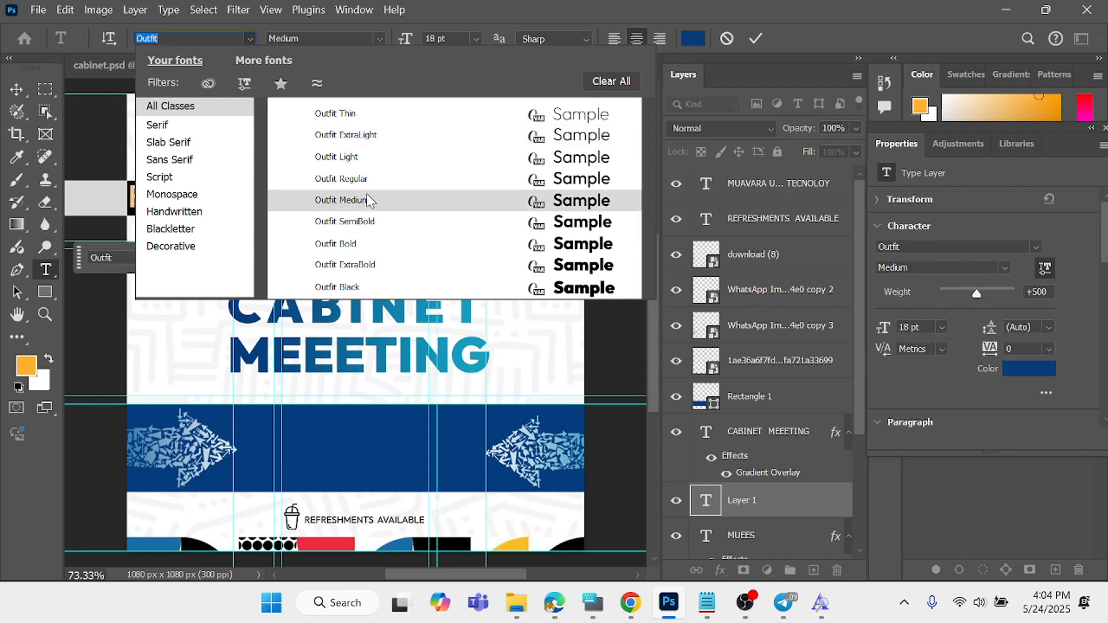
left_click(370, 182)
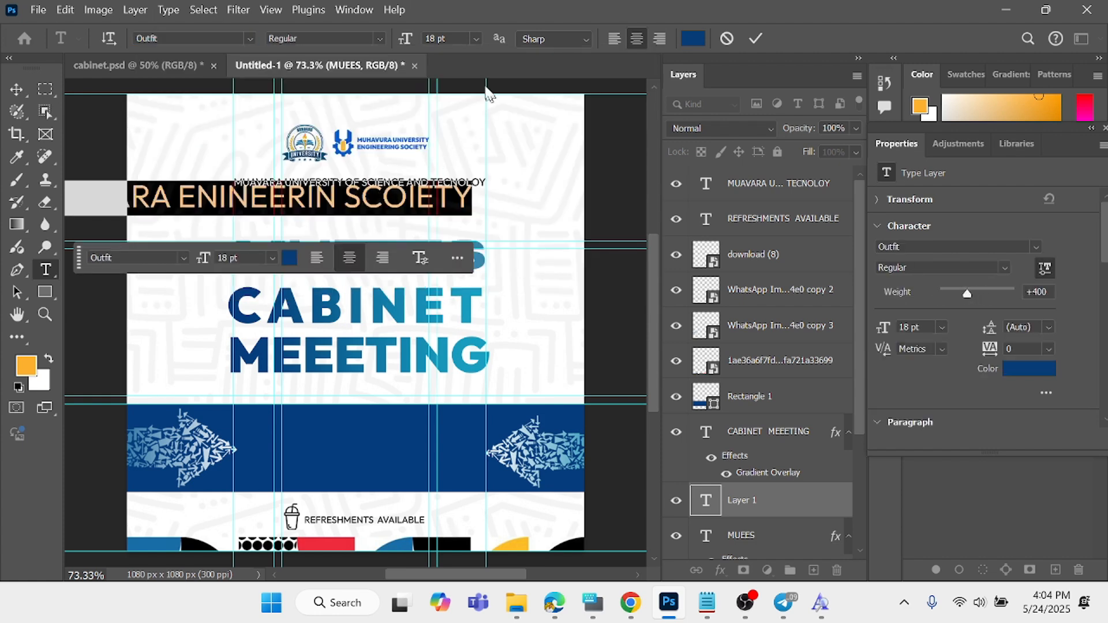
- Colour the society line black (000000), set its font weight to Light and commit the text
left_click(688, 41)
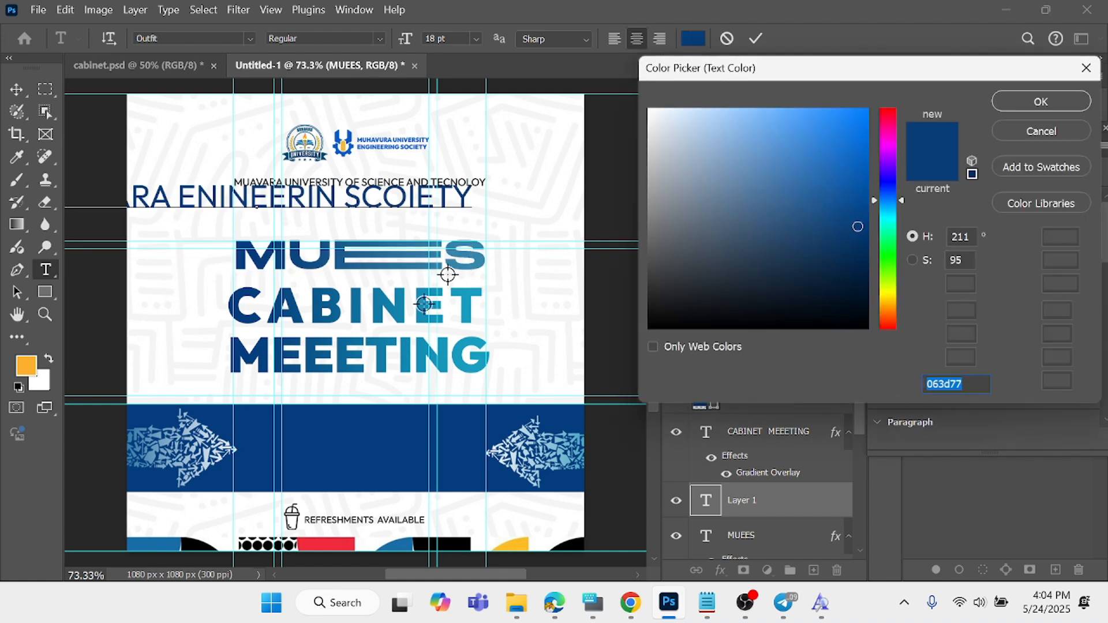
type("000000")
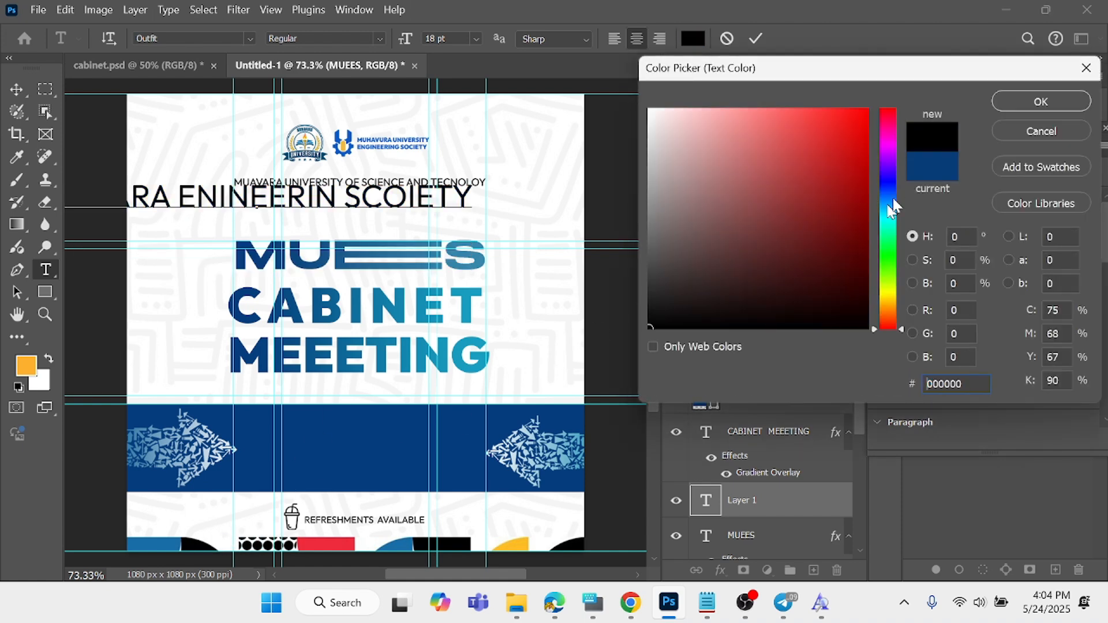
left_click(1004, 101)
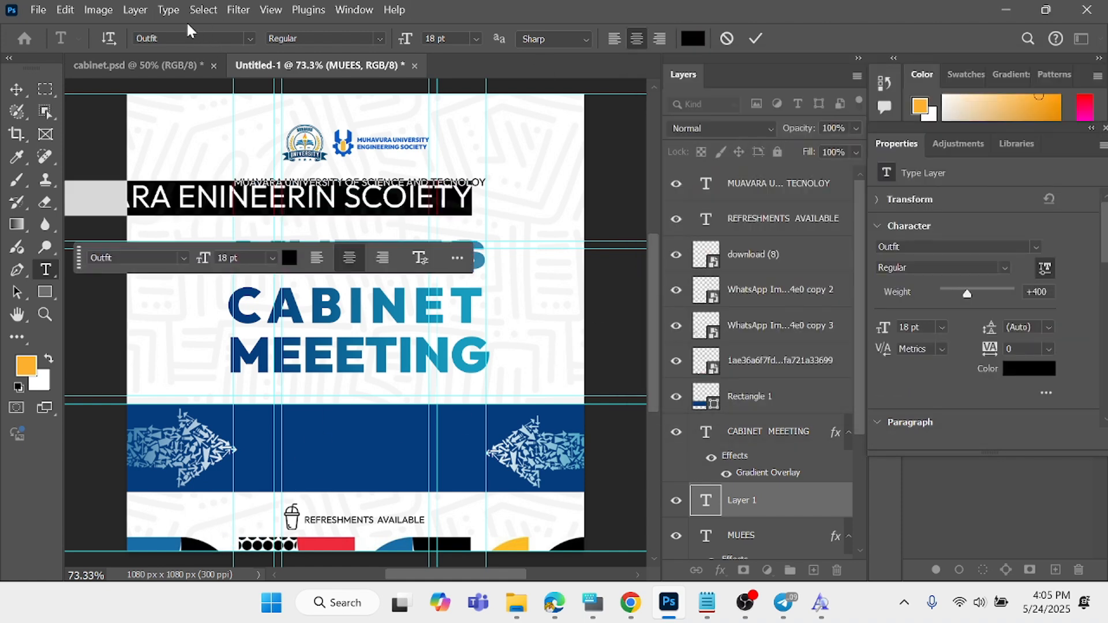
left_click(381, 38)
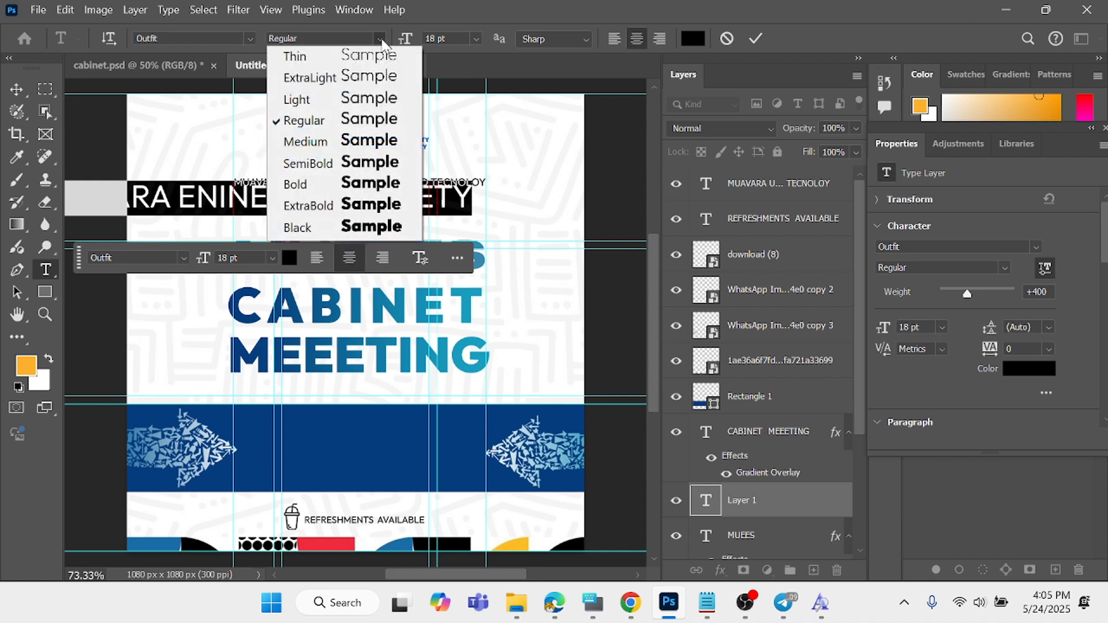
left_click(340, 99)
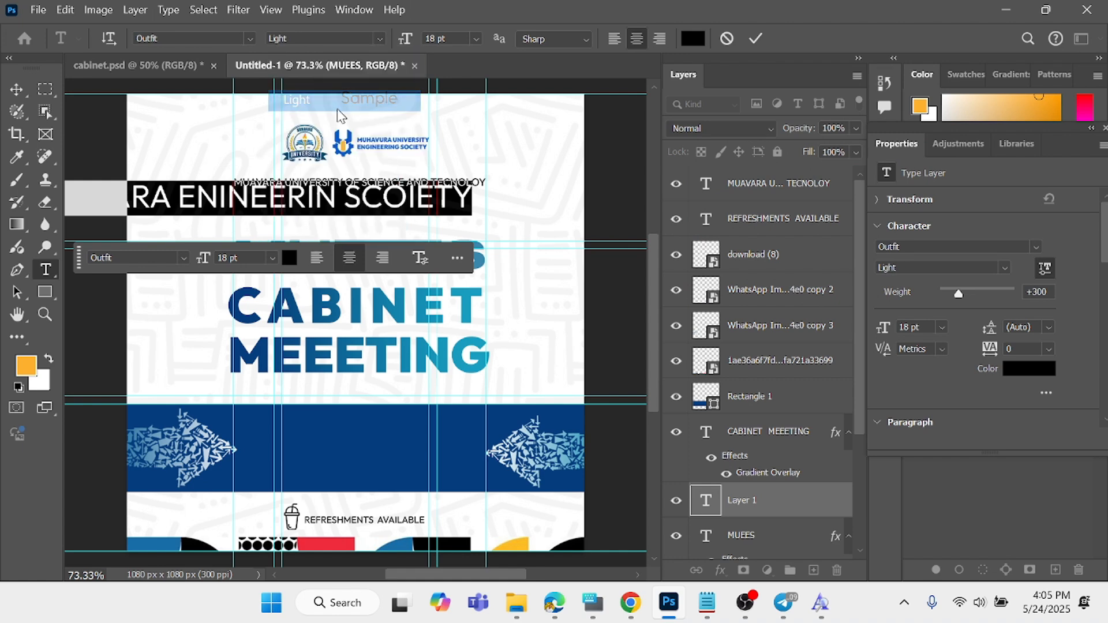
left_click(756, 38)
- Scale the society line to about 36.5% (6.57 pt) and place it centred just below the university name, at about Y 254 px
left_click(16, 89)
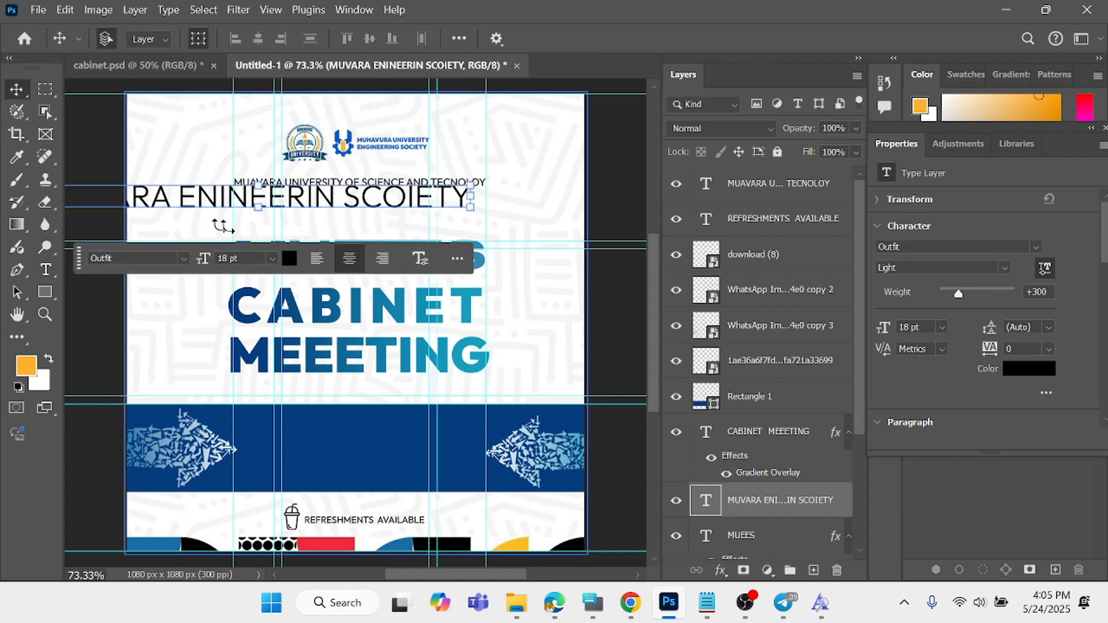
key("ctrl+minus")
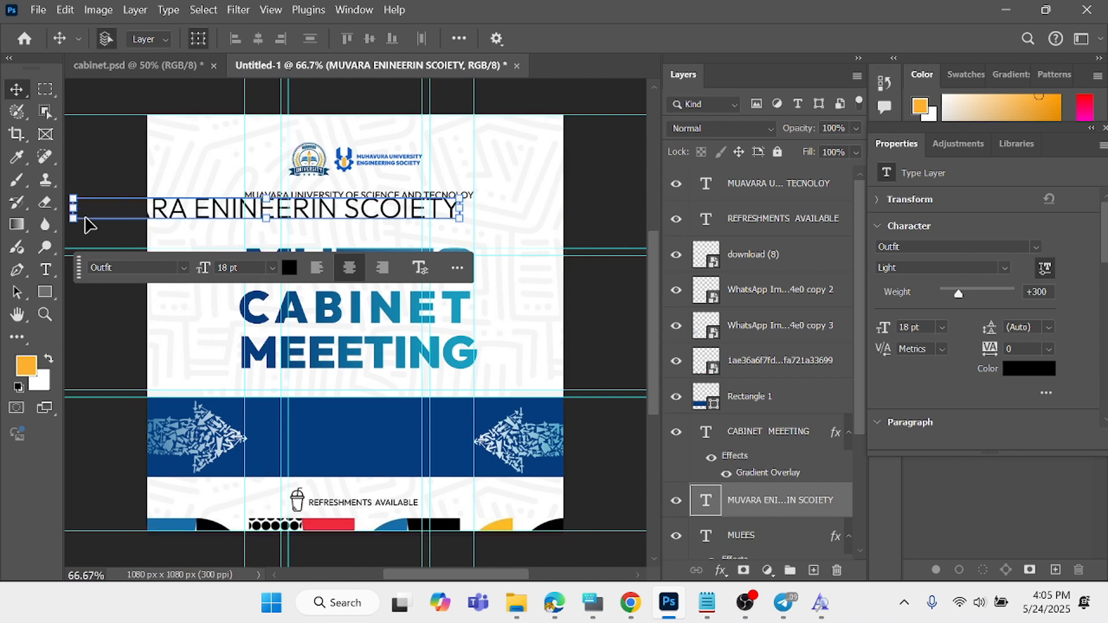
left_click_drag(74, 219, 330, 213)
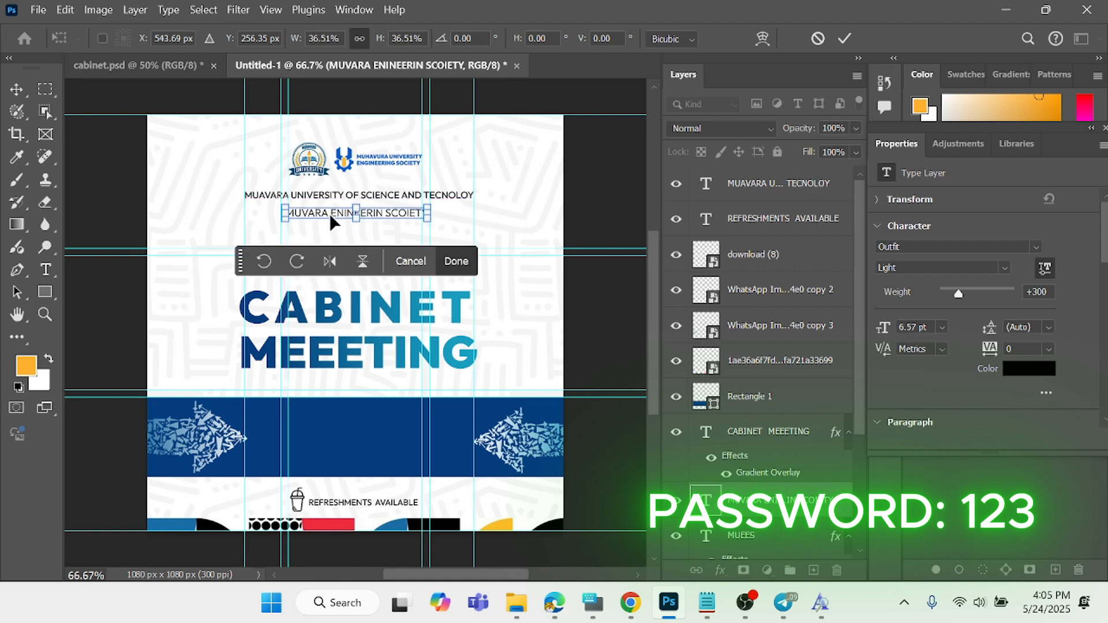
key("ctrl+plus")
key("ctrl+plus")
scroll(346, 205, "up", 3)
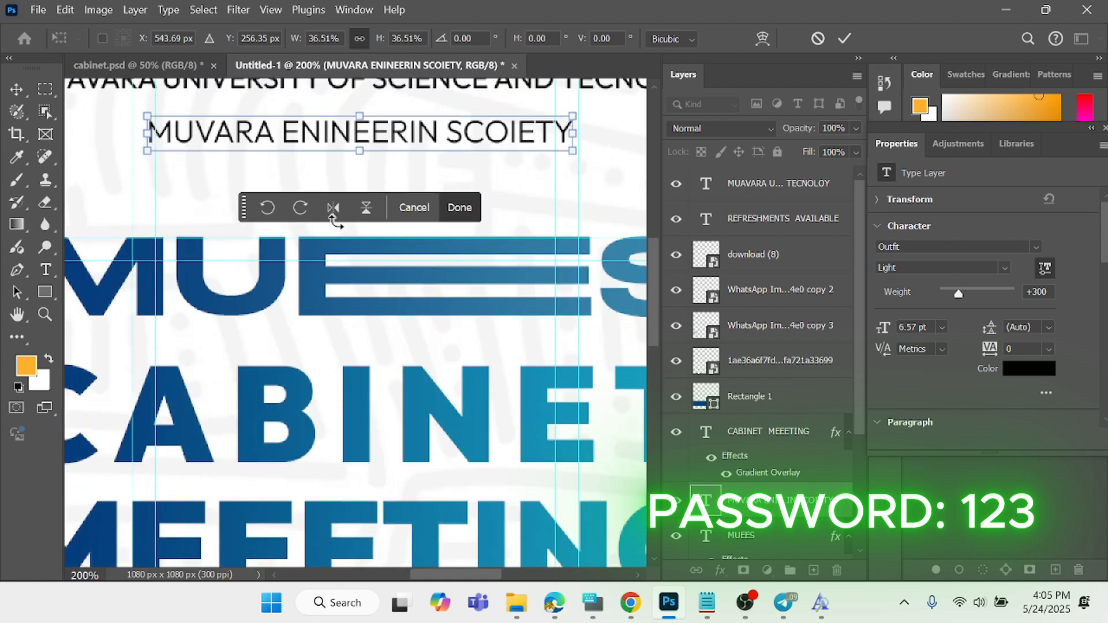
left_click_drag(369, 189, 370, 186)
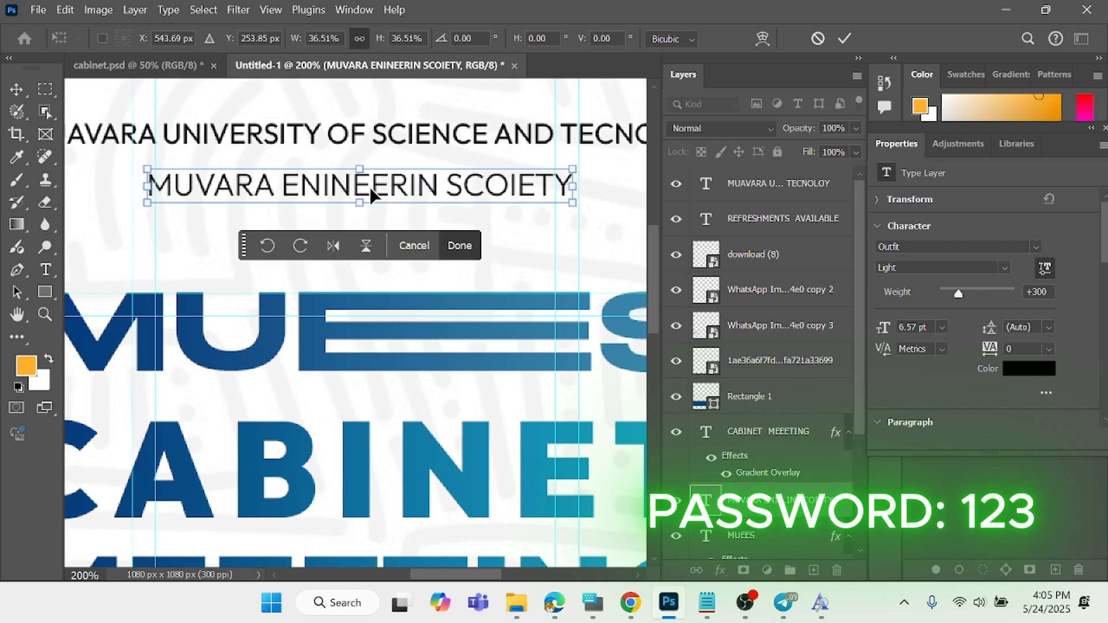
left_click(457, 245)
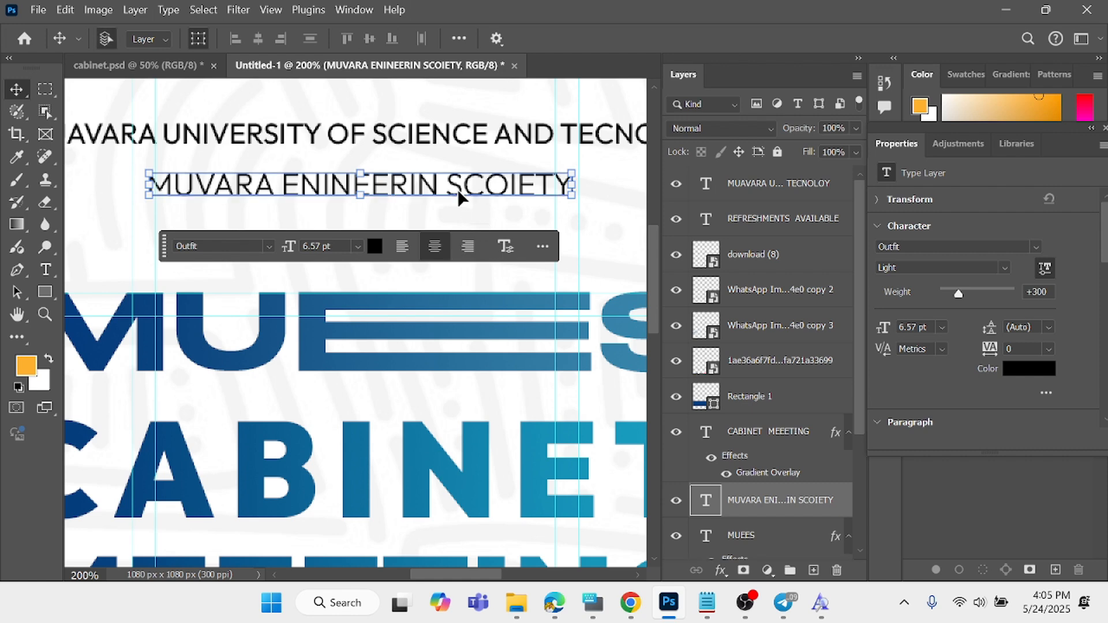
- Duplicate the society line and place the copy directly beneath it, above the MUEES title
key("ctrl")
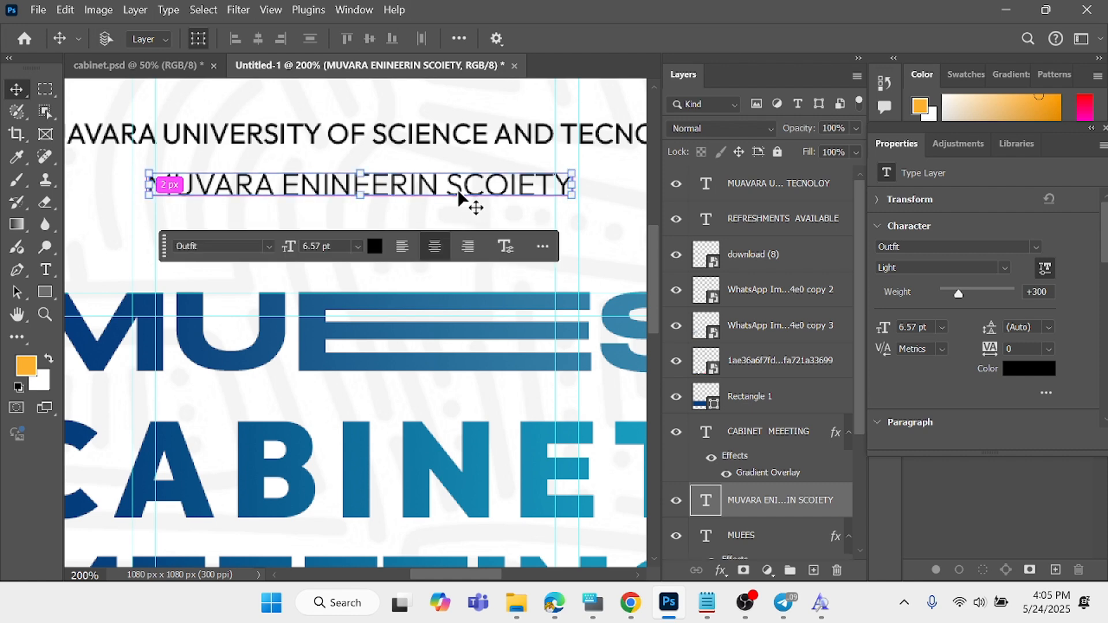
key("ctrl+j")
left_click_drag(451, 199, 454, 242)
- Replace the duplicated line's text with "PRESENTS" and commit it
double_click(454, 242)
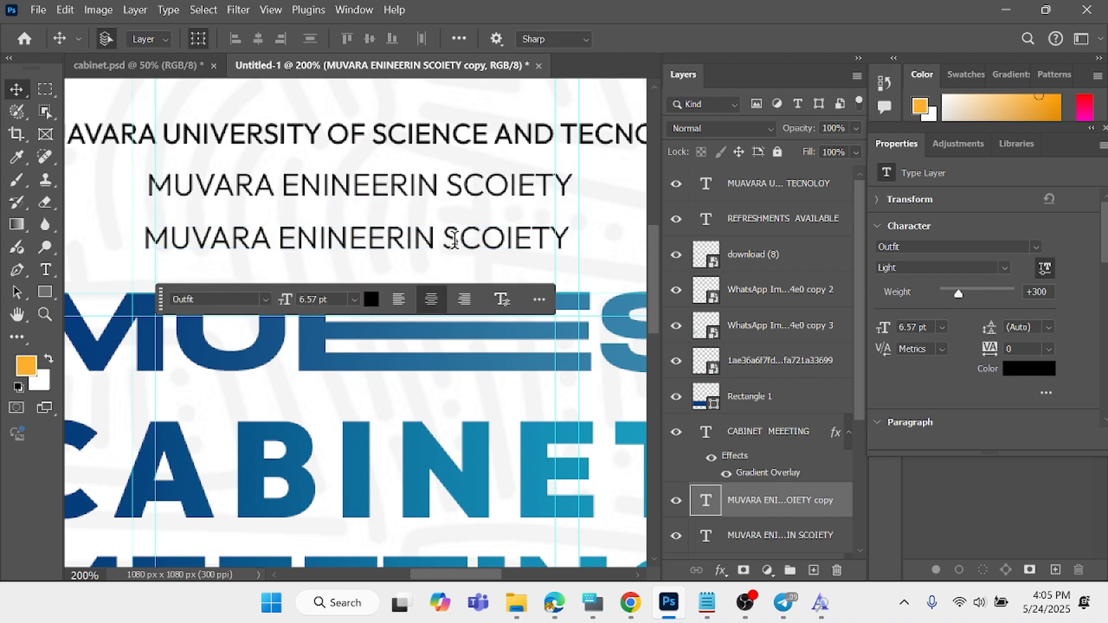
key("ctrl+a")
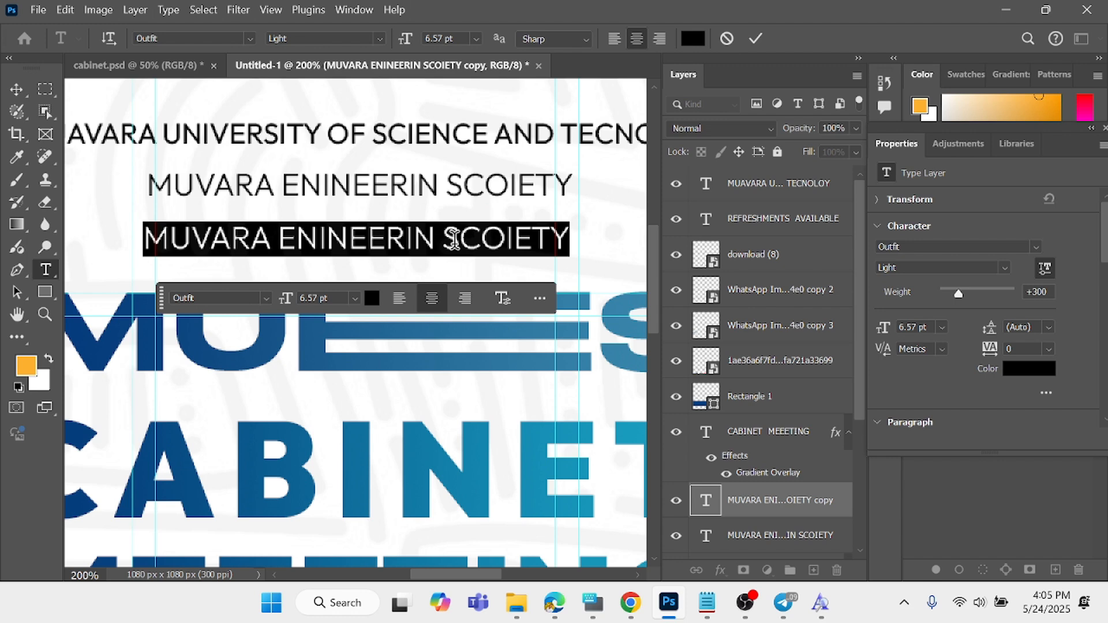
type("PRESN")
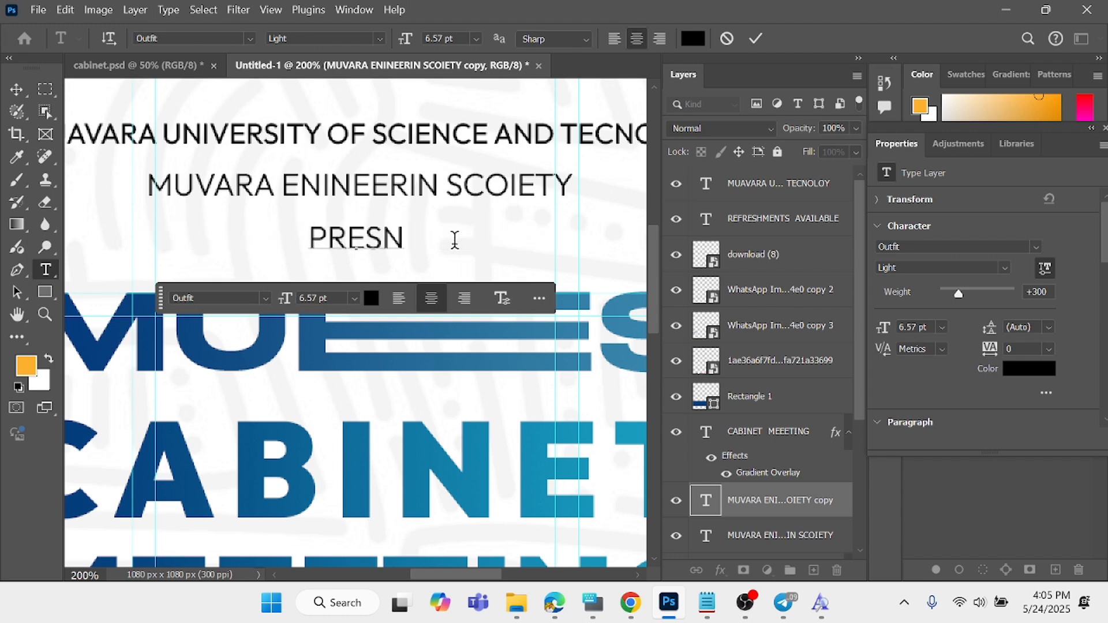
type("TS")
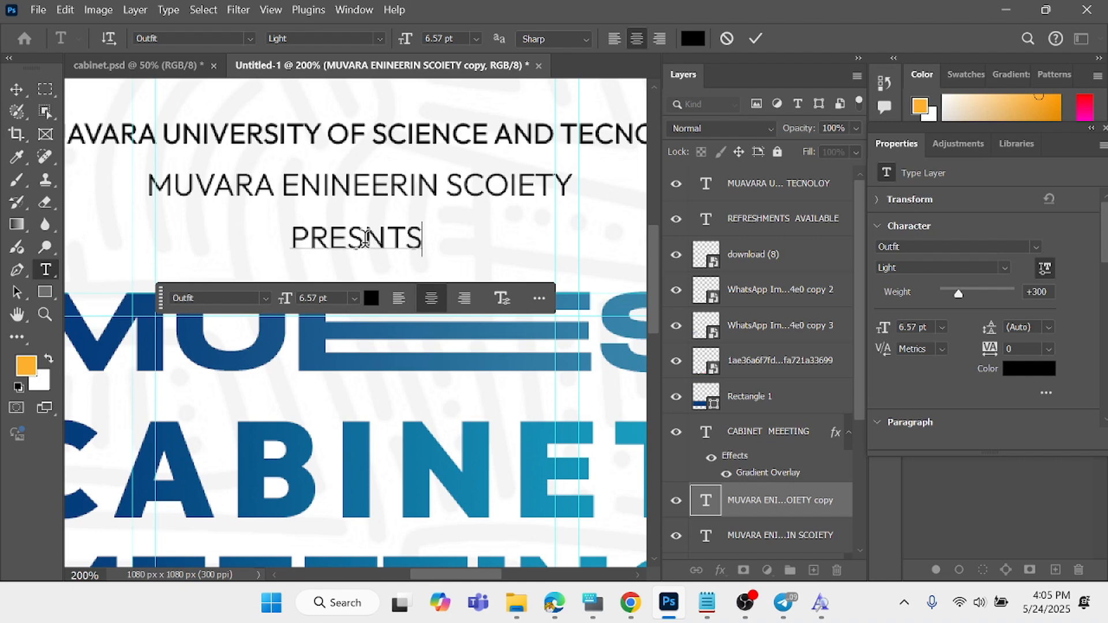
type("E")
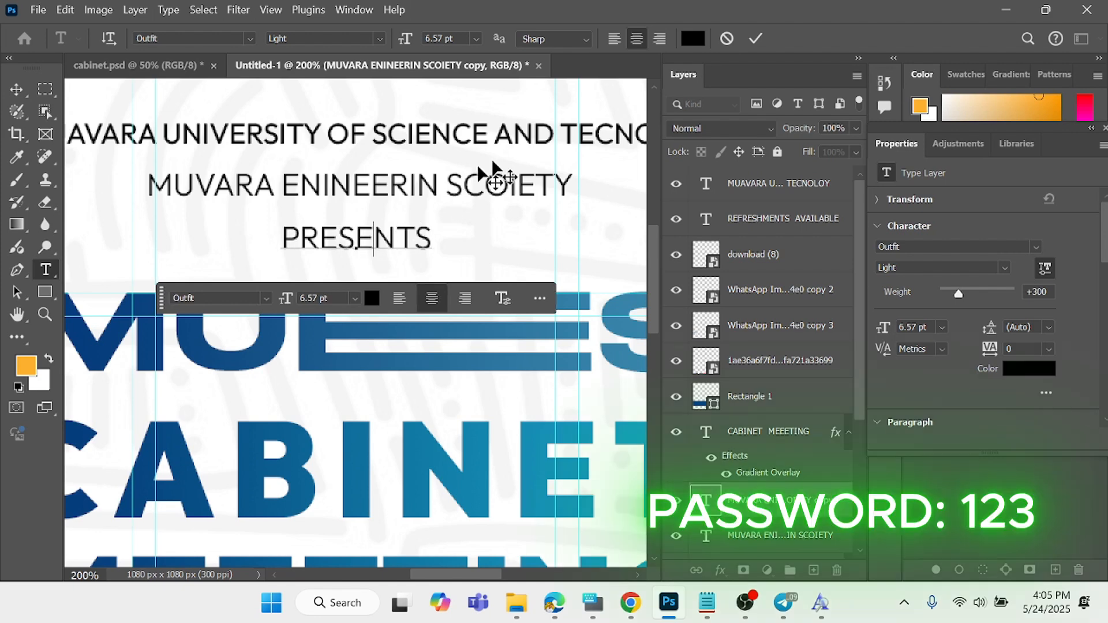
left_click(754, 41)
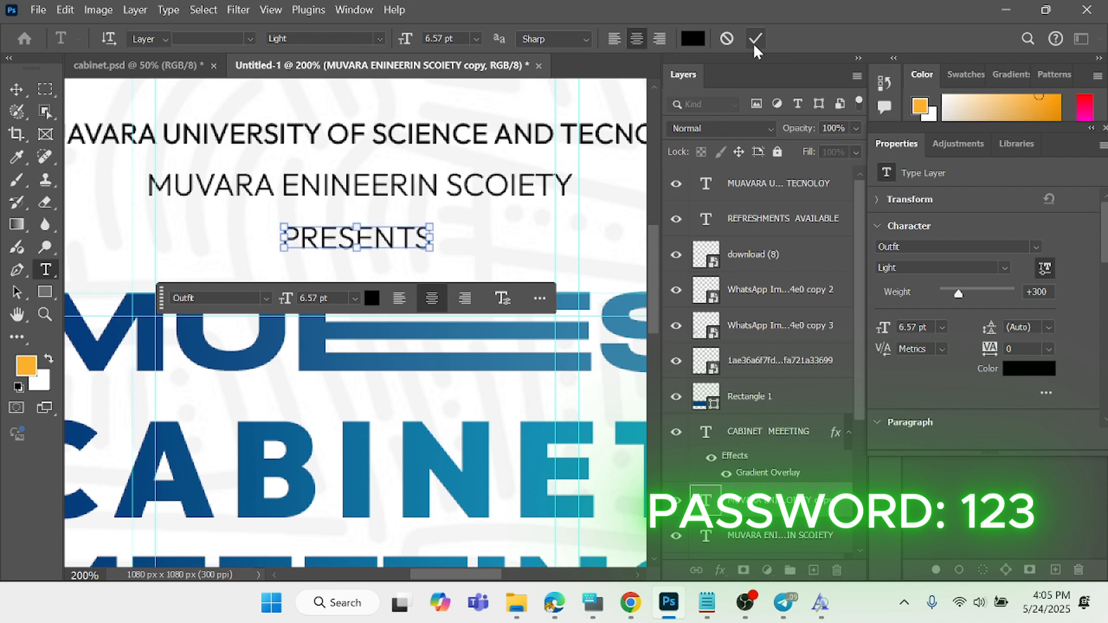
key("v")
- Draw a thin vertical rectangle about 9 px wide and 157 px high in the blue band, midway between the two arrows
key("ctrl+minus")
key("ctrl+minus")
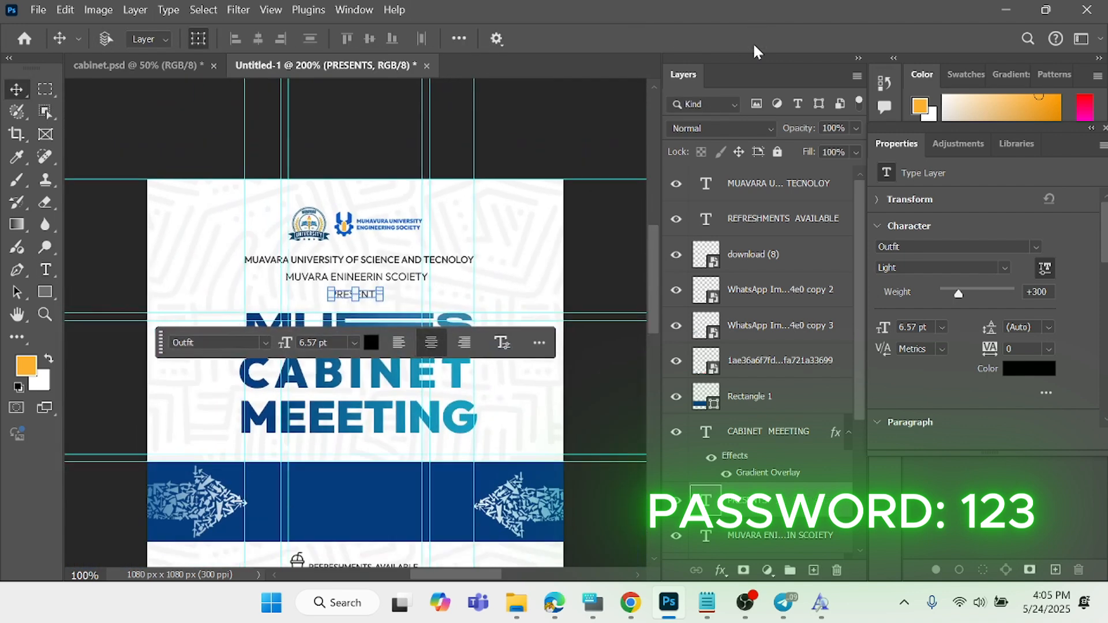
scroll(186, 218, "down", 1)
scroll(185, 219, "down", 1)
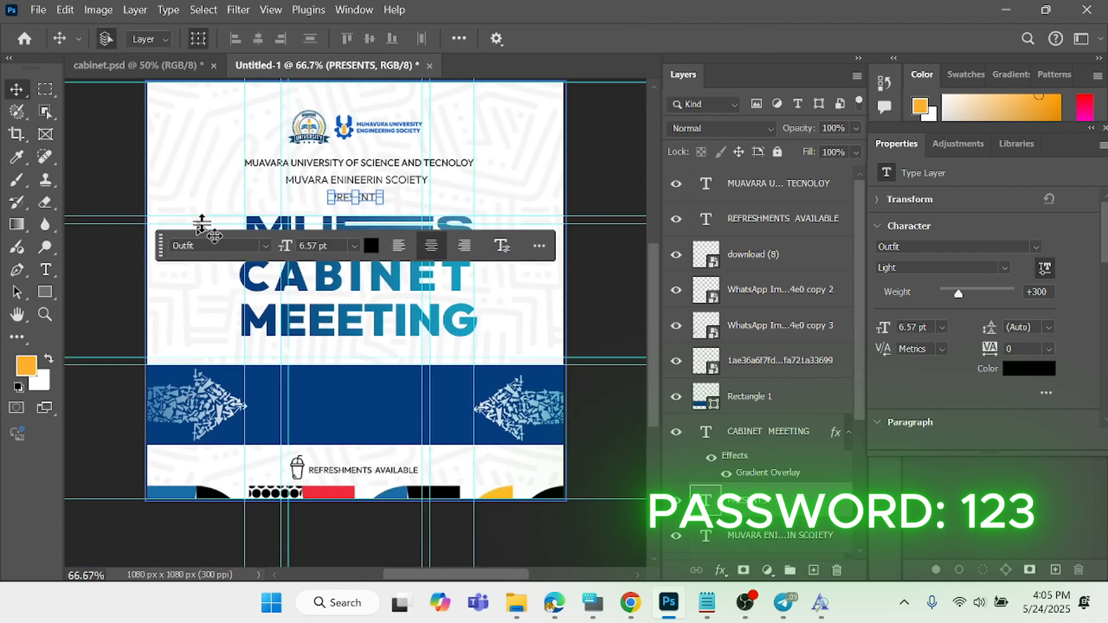
left_click(301, 391)
left_click(482, 387)
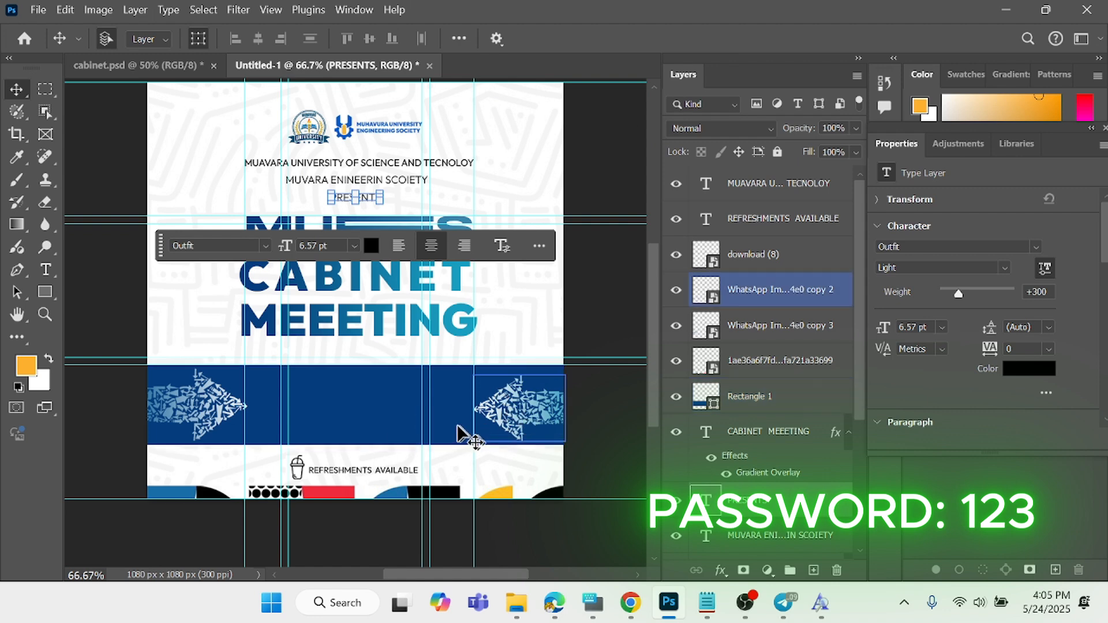
left_click(490, 390)
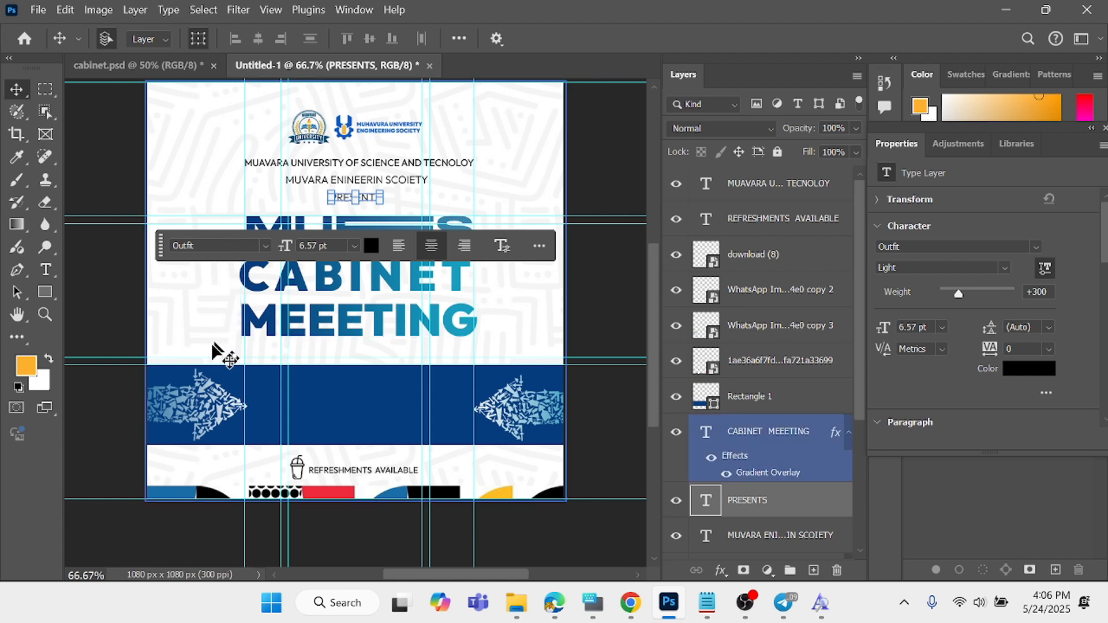
left_click(44, 292)
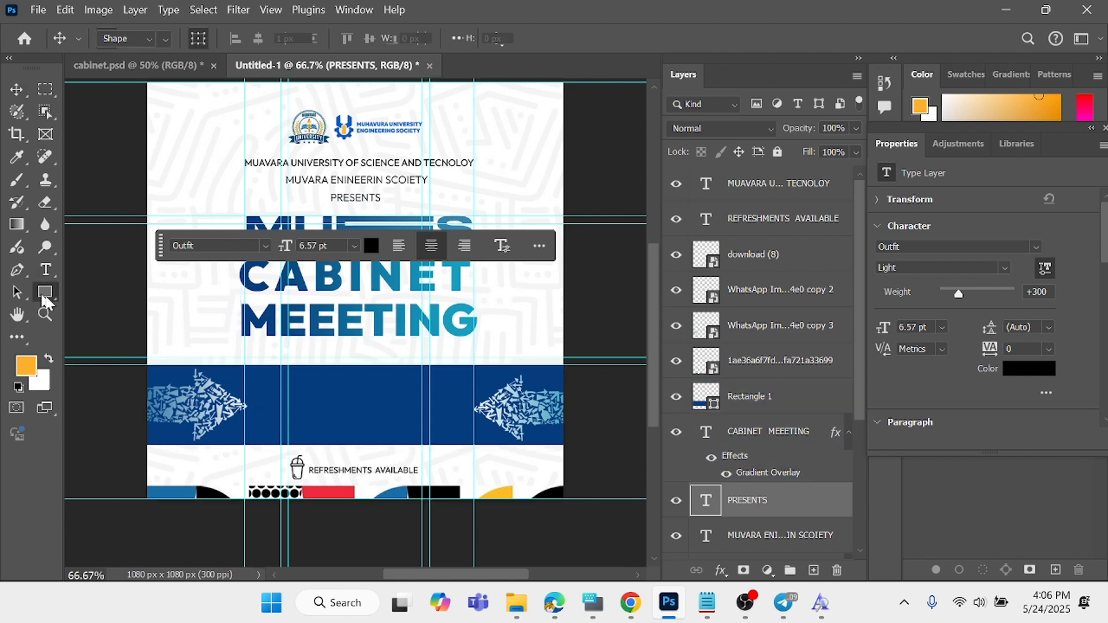
left_click_drag(346, 378, 349, 429)
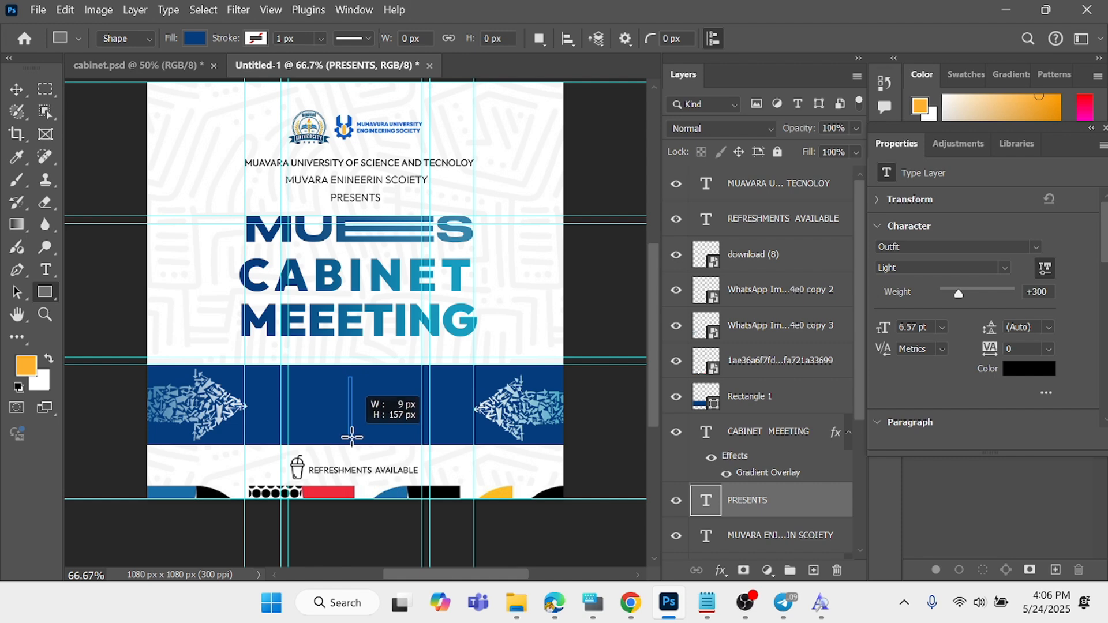
left_click_drag(351, 436, 352, 436)
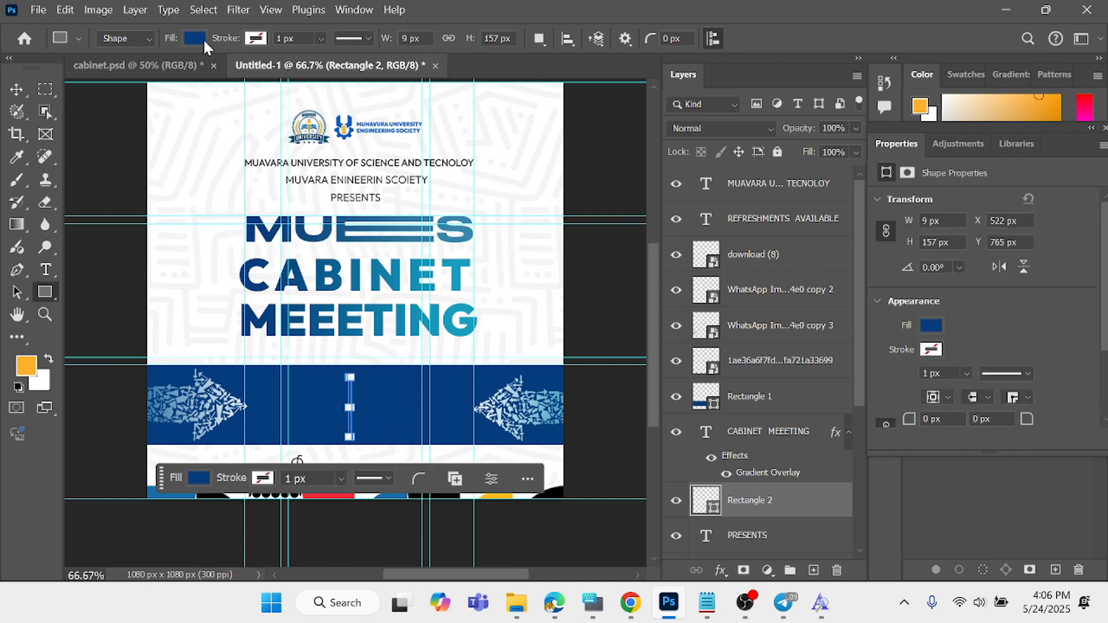
- Fill the thin vertical rectangle with white and deselect it
left_click(195, 39)
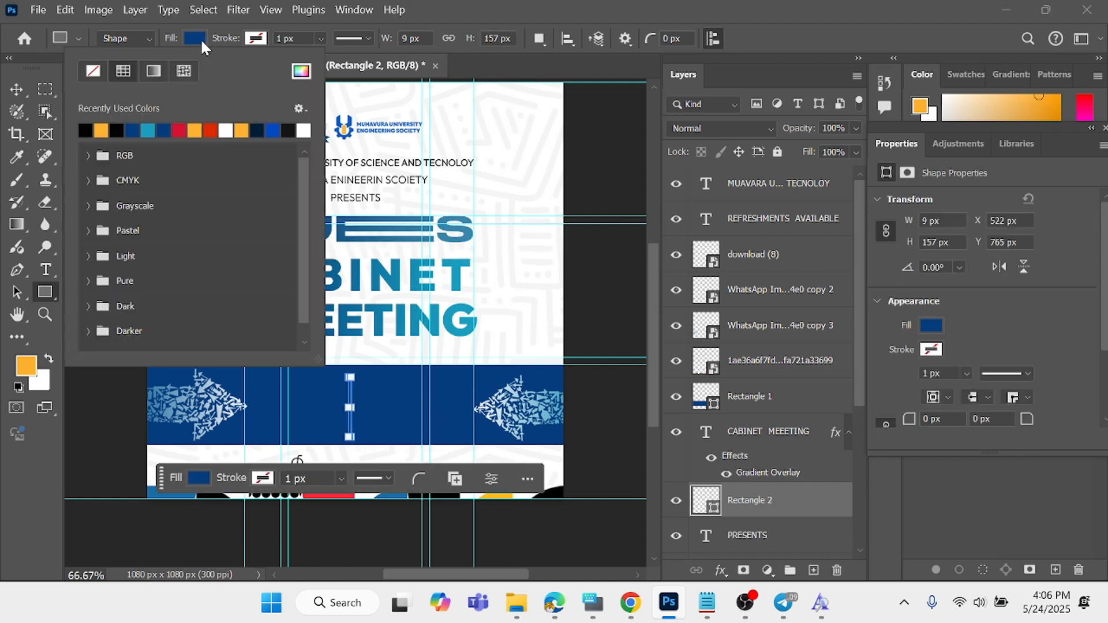
left_click(301, 131)
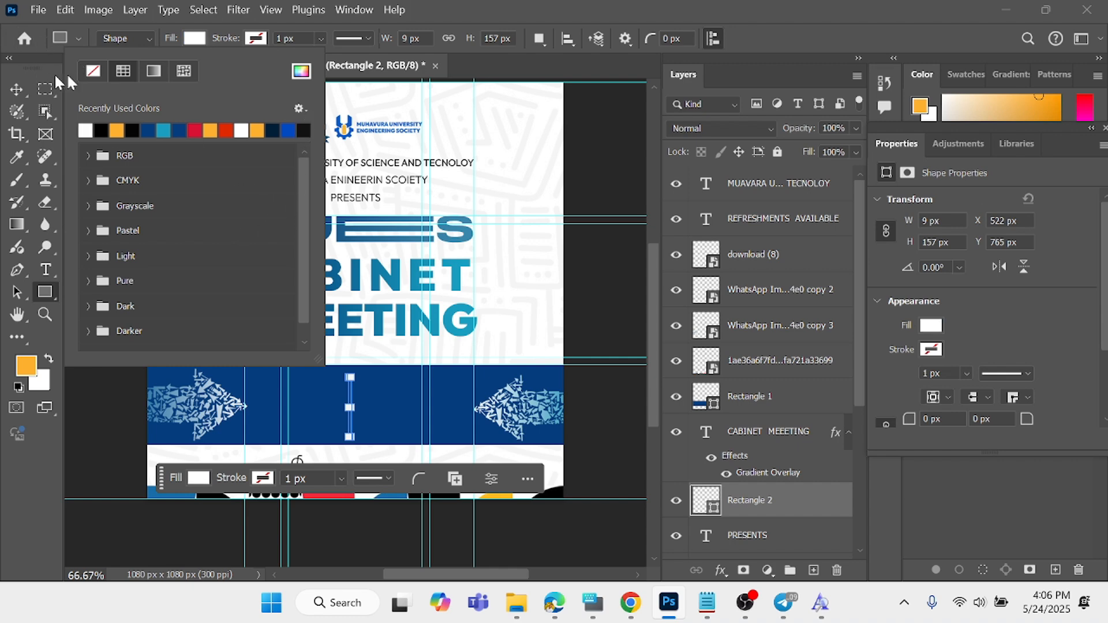
left_click(12, 90)
left_click(86, 167)
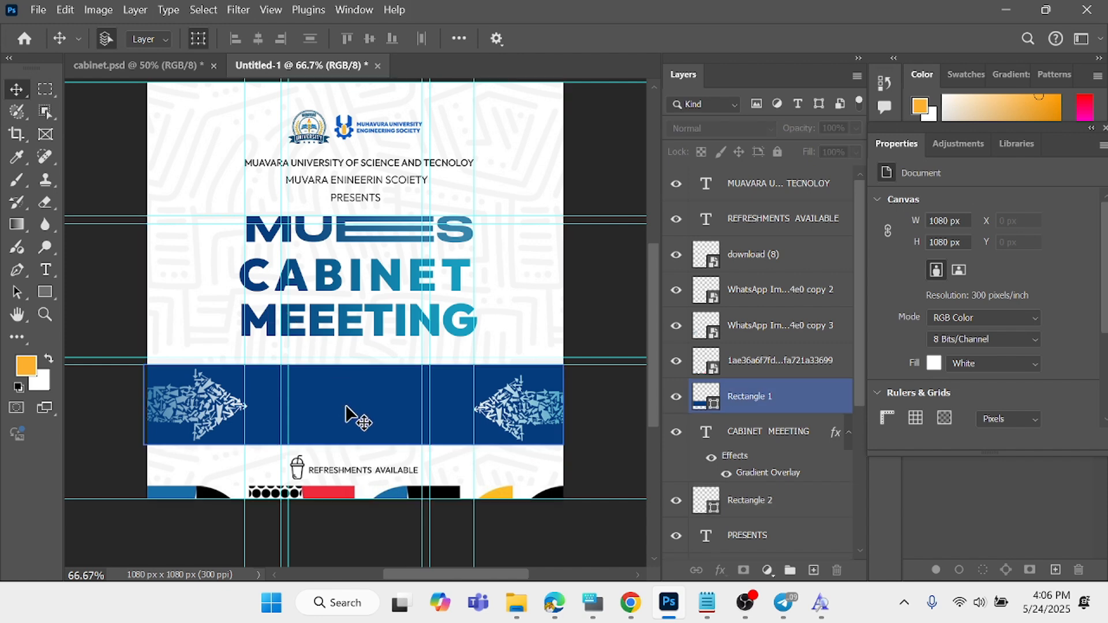
- Bring the thin white rectangle forward in the layer stack, directly above the blue band
scroll(774, 427, "down", 1)
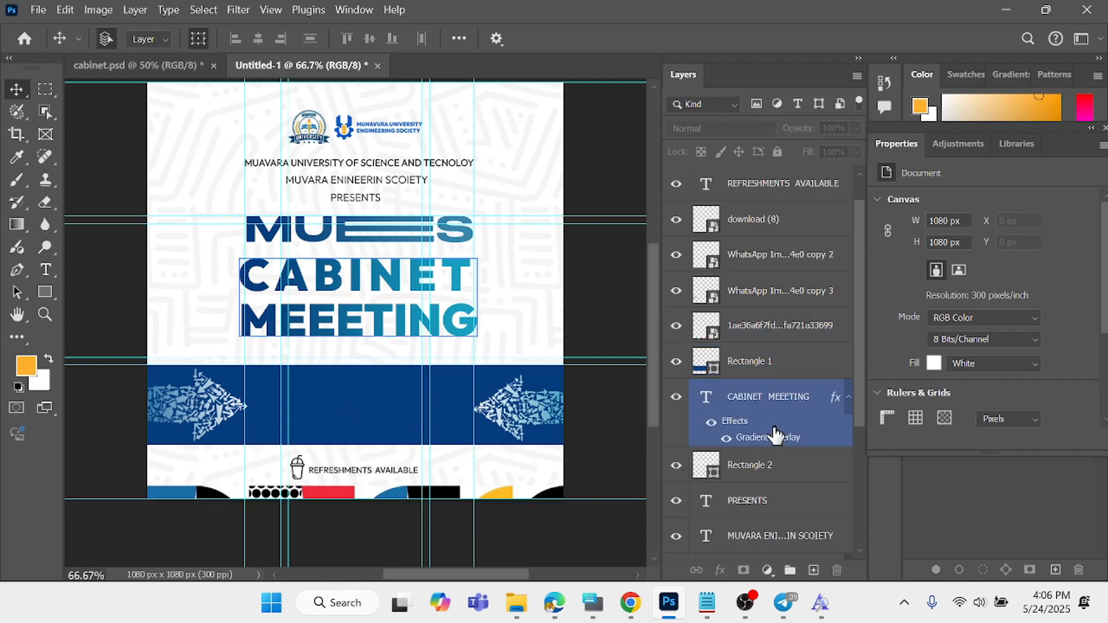
scroll(774, 426, "up", 1)
scroll(761, 369, "down", 3)
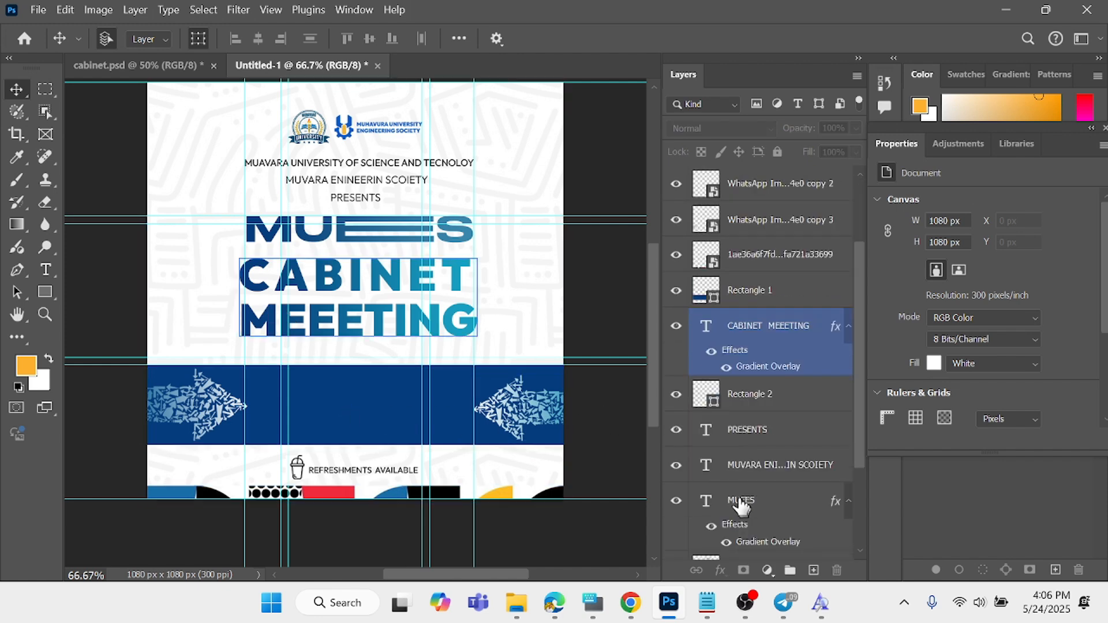
left_click(782, 291)
left_click(742, 390)
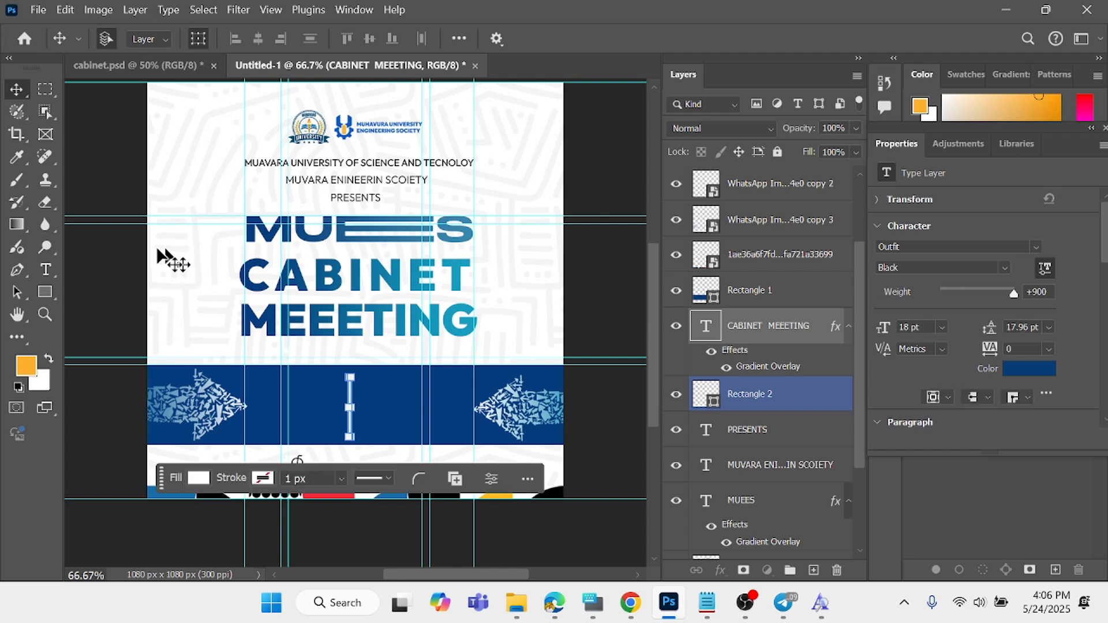
key("ctrl+bracketright")
key("ctrl+bracketright")
left_click(346, 389)
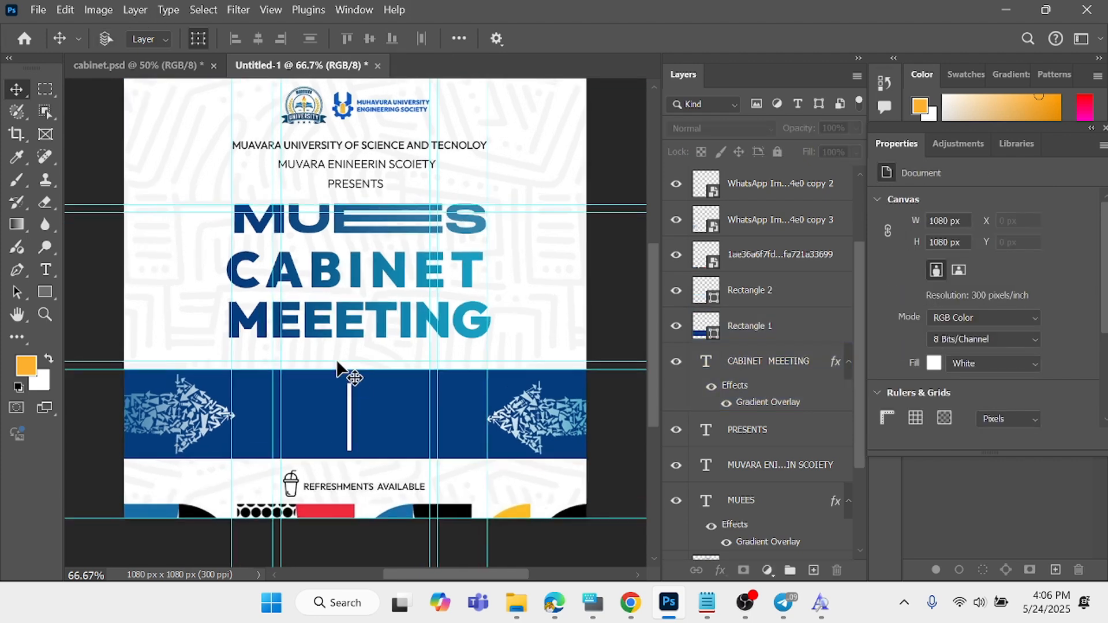
- Narrow the white divider to about 5 px wide, keeping its height, and deselect it
scroll(349, 370, "up", 4)
scroll(349, 417, "down", 1)
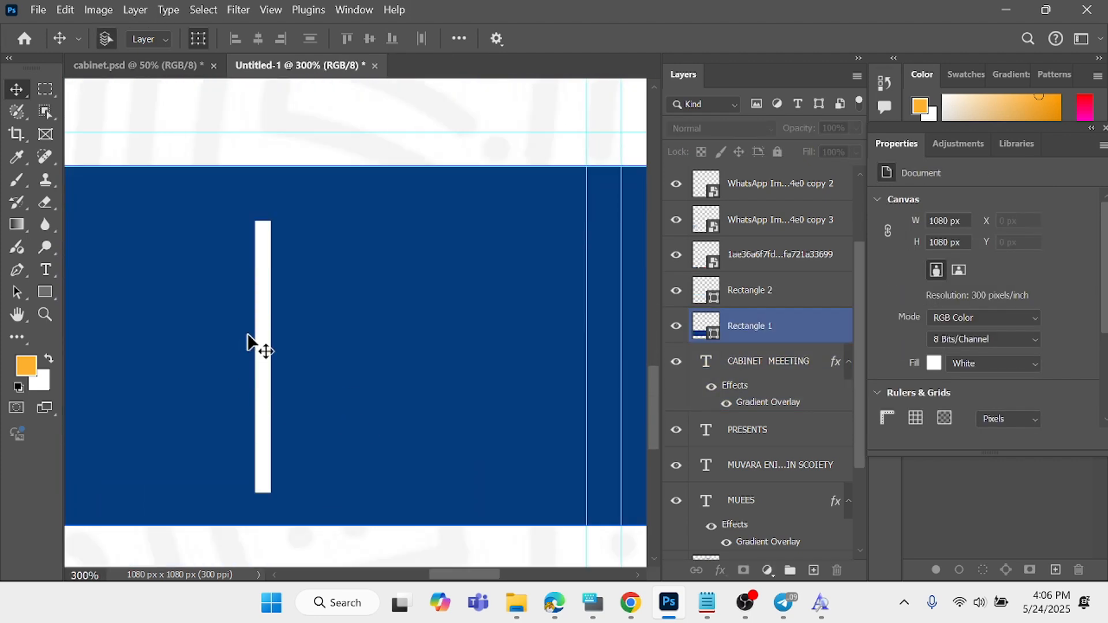
left_click(258, 338)
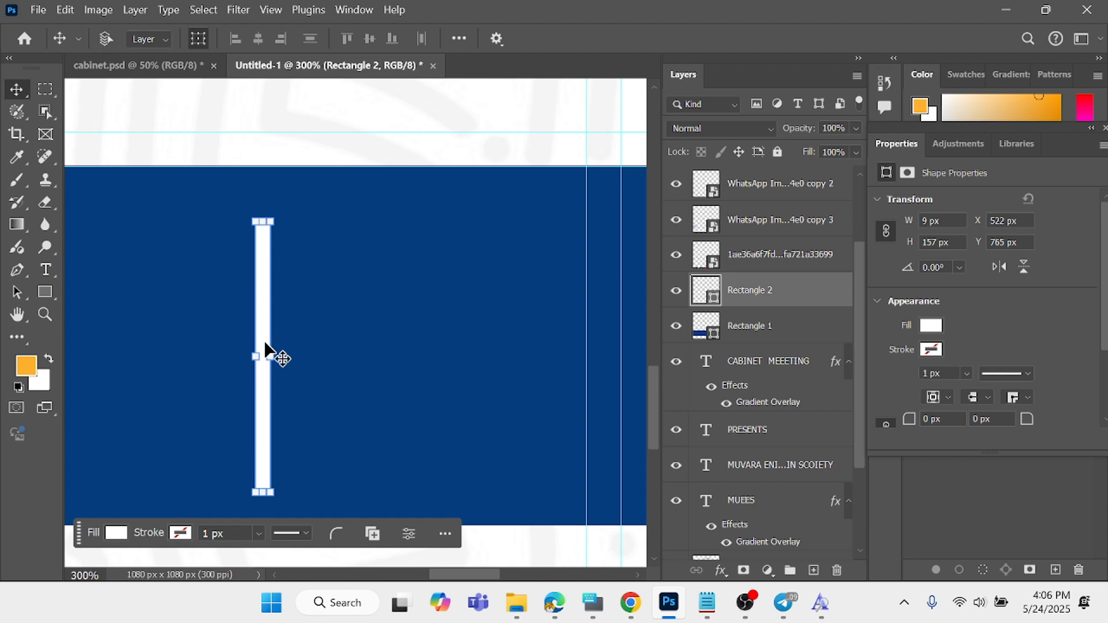
key("ctrl+t")
left_click_drag(270, 358, 270, 358)
key("ctrl+z")
left_click(358, 536)
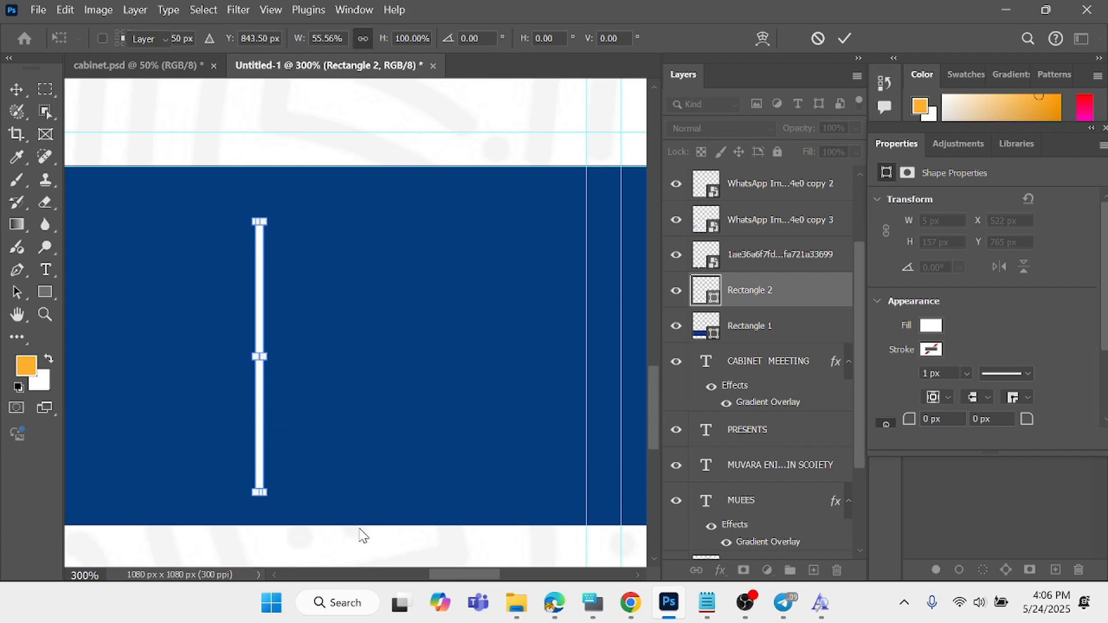
key("ctrl+minus")
key("ctrl+minus")
key("ctrl+minus")
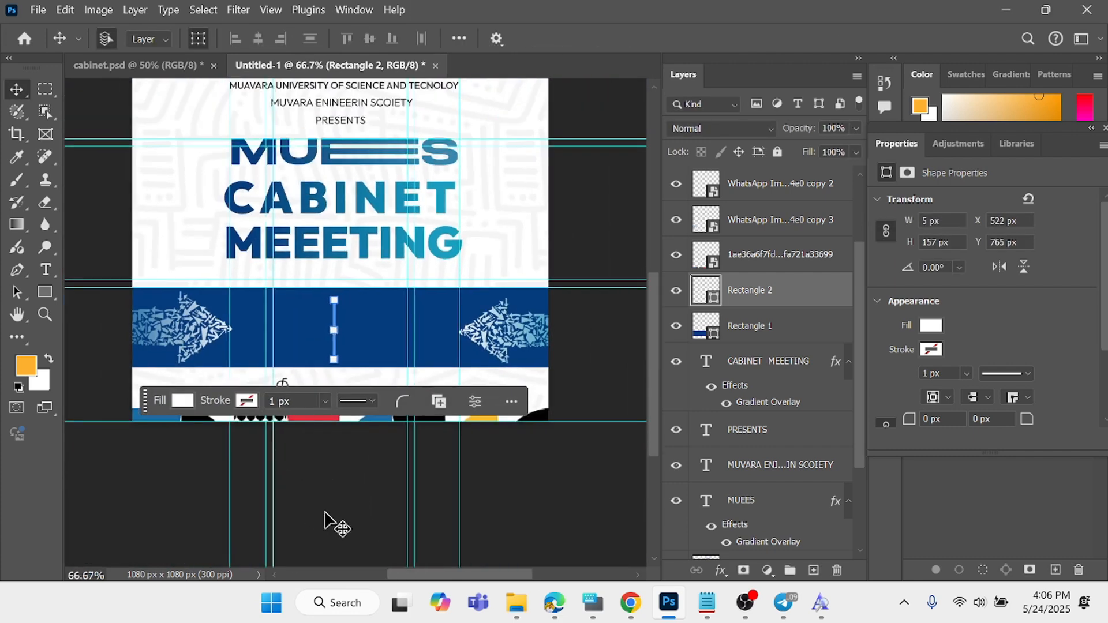
left_click(326, 521)
scroll(325, 523, "up", 2)
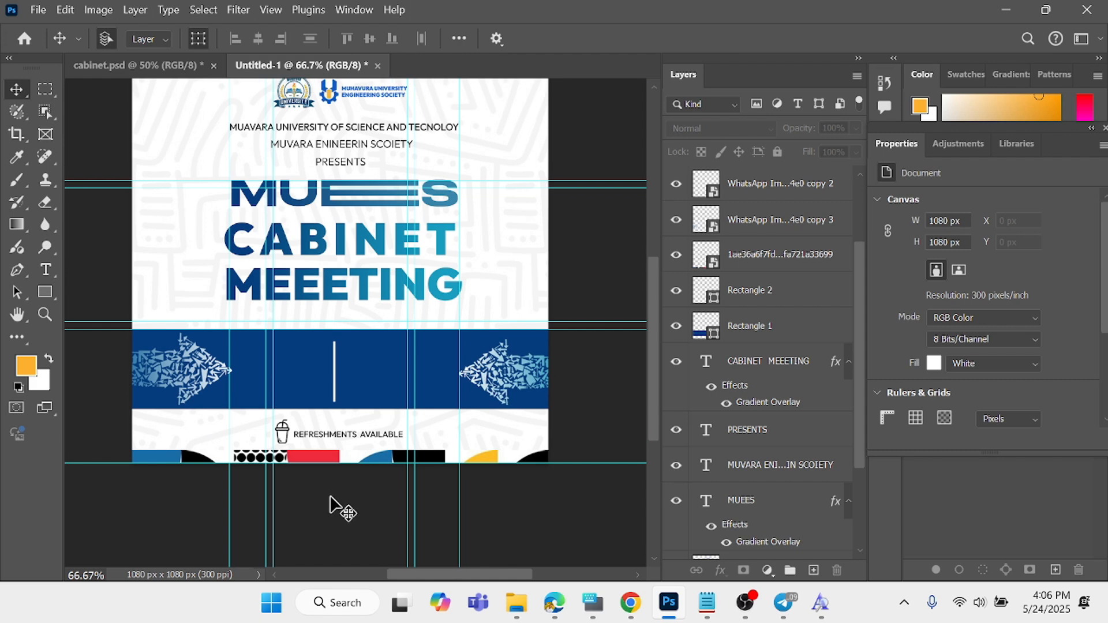
- Narrow the white divider to about 3 px wide by moving its right edge inward, and commit the transform
key("ctrl+plus")
key("ctrl+plus")
key("ctrl+plus")
key("ctrl+plus")
scroll(297, 460, "down", 9)
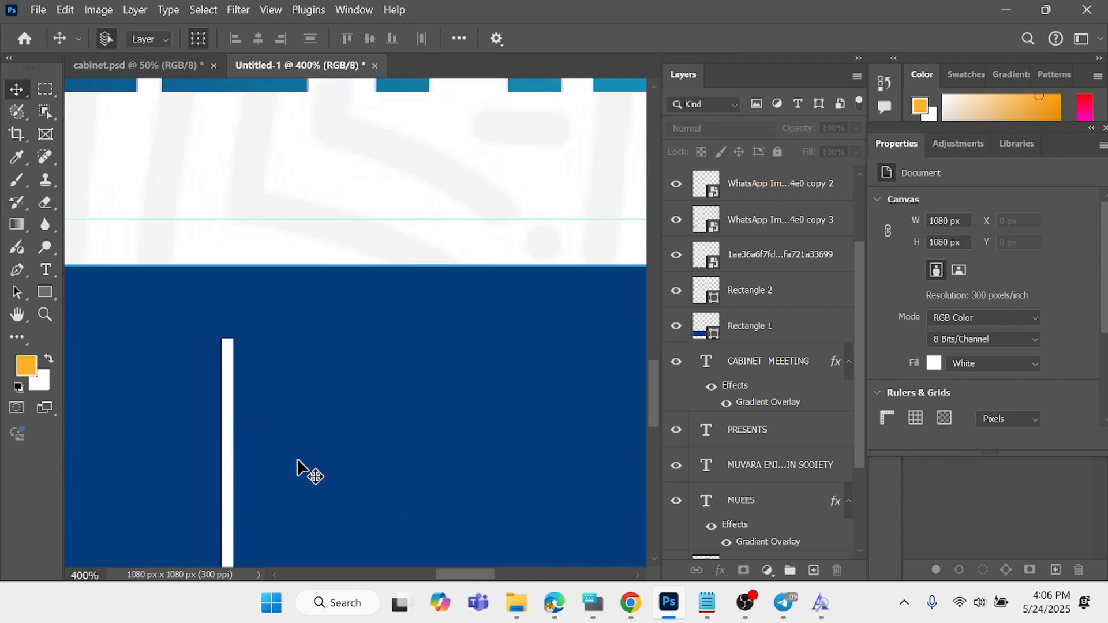
left_click(297, 460, "ctrl")
left_click(232, 375)
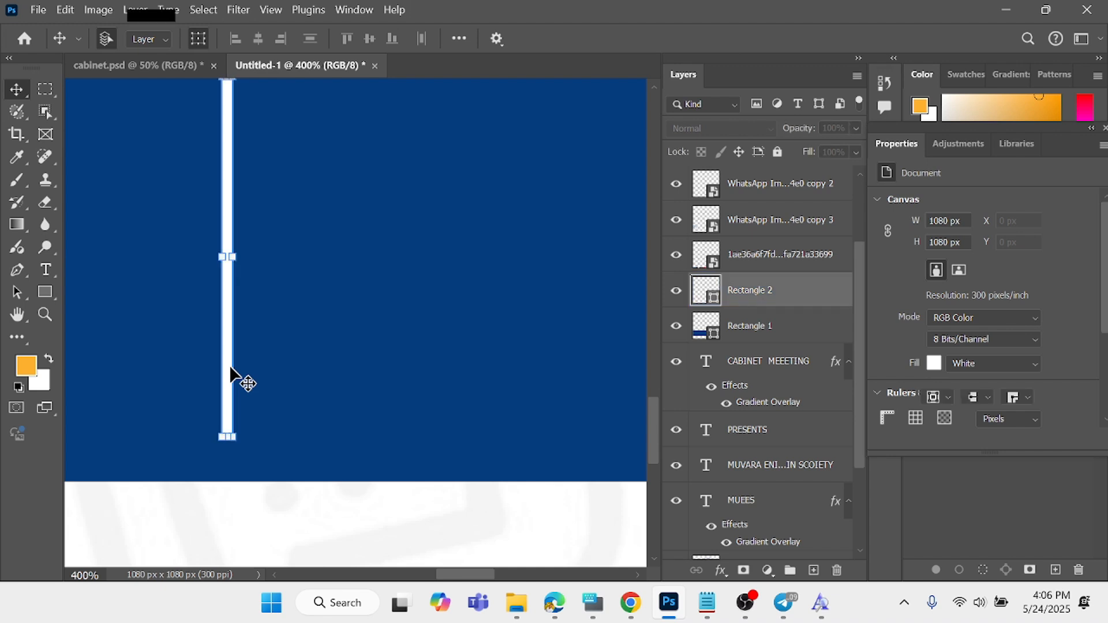
key("ctrl+t")
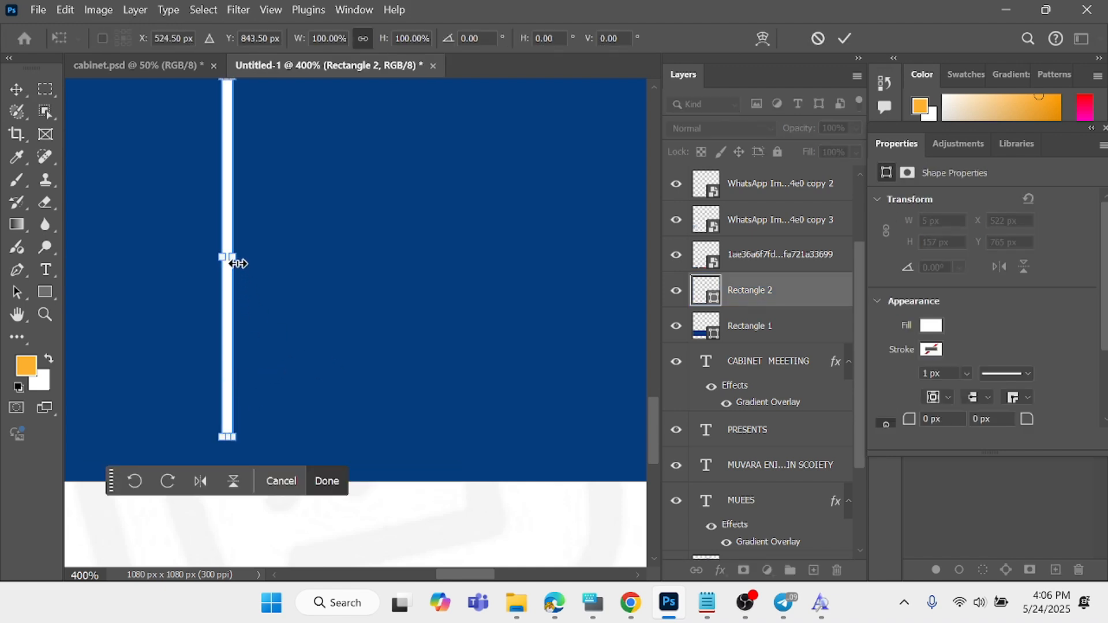
left_click_drag(237, 263, 228, 257)
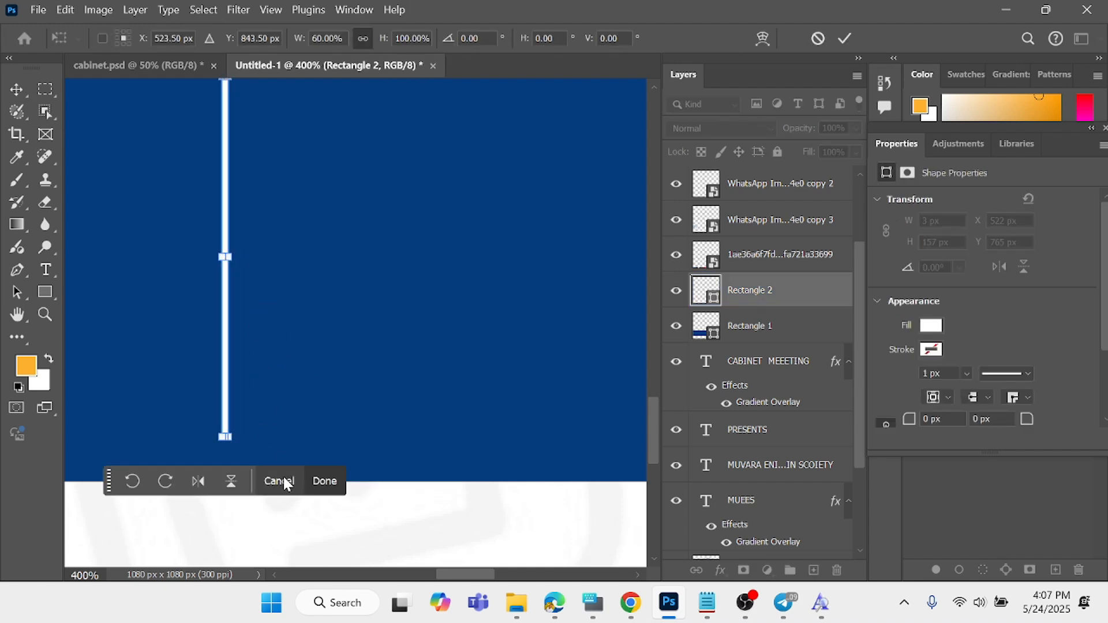
left_click(323, 481)
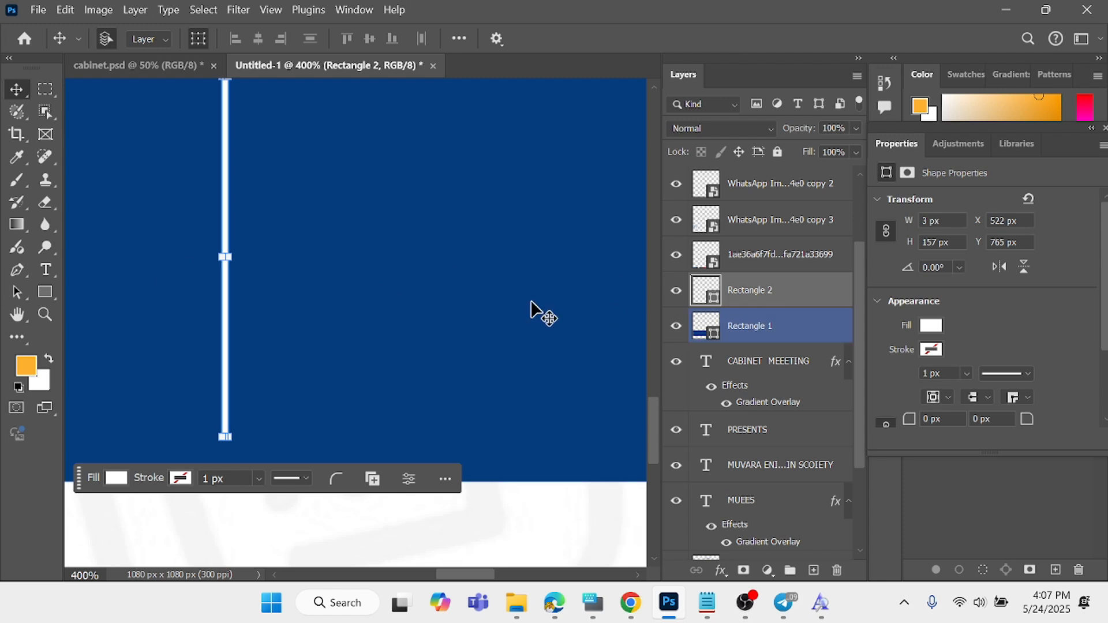
- Place the embedded calendar image "Layer 2" in the blue band left of the divider, enlarged to about 56 × 58 px
key("ctrl+minus")
key("ctrl+minus")
scroll(480, 347, "down", 3)
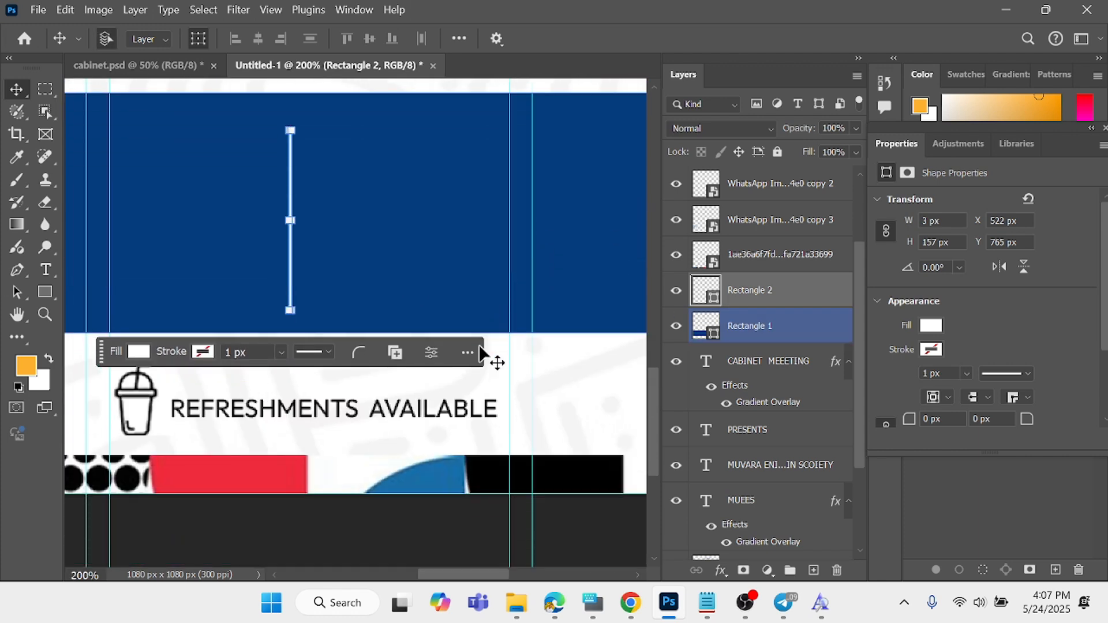
scroll(479, 347, "up", 4)
left_click_drag(500, 576, 475, 576)
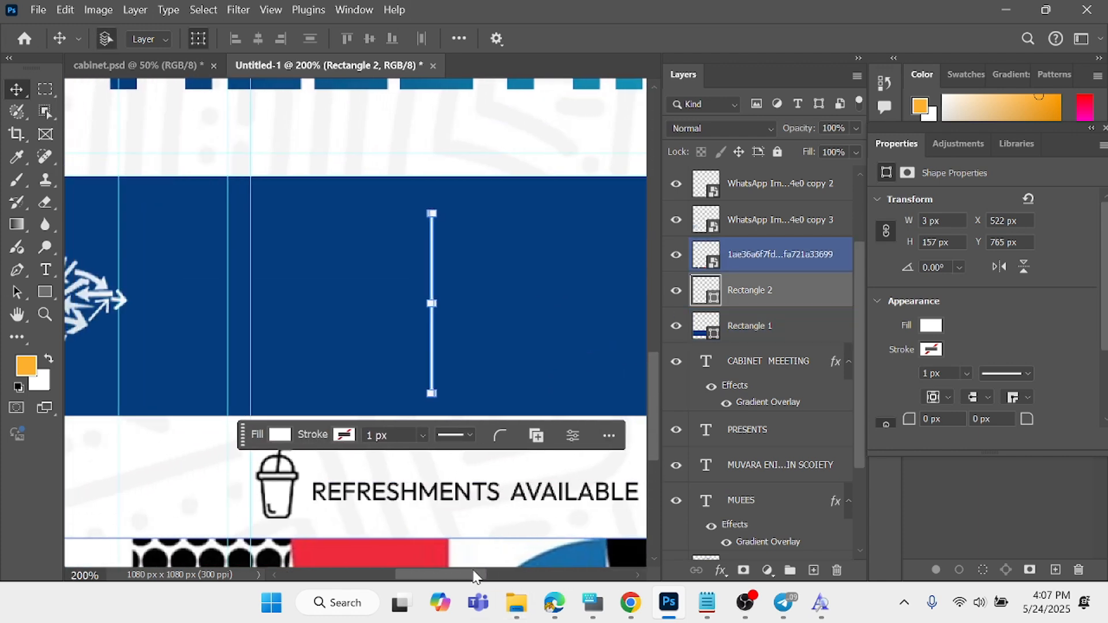
left_click(39, 10)
left_click(87, 326)
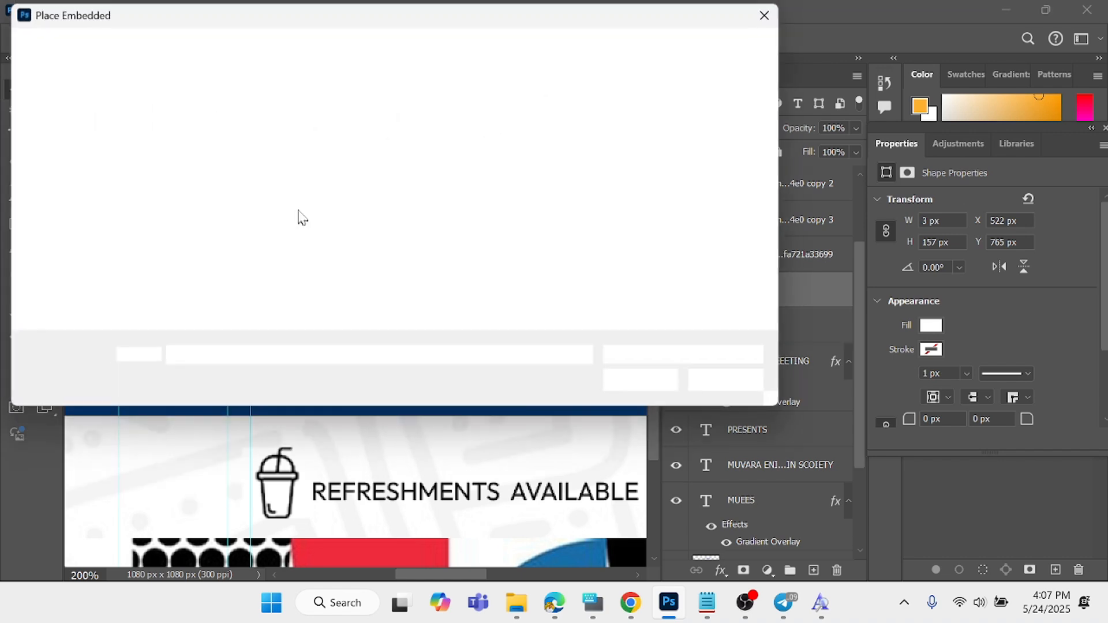
scroll(279, 222, "up", 3)
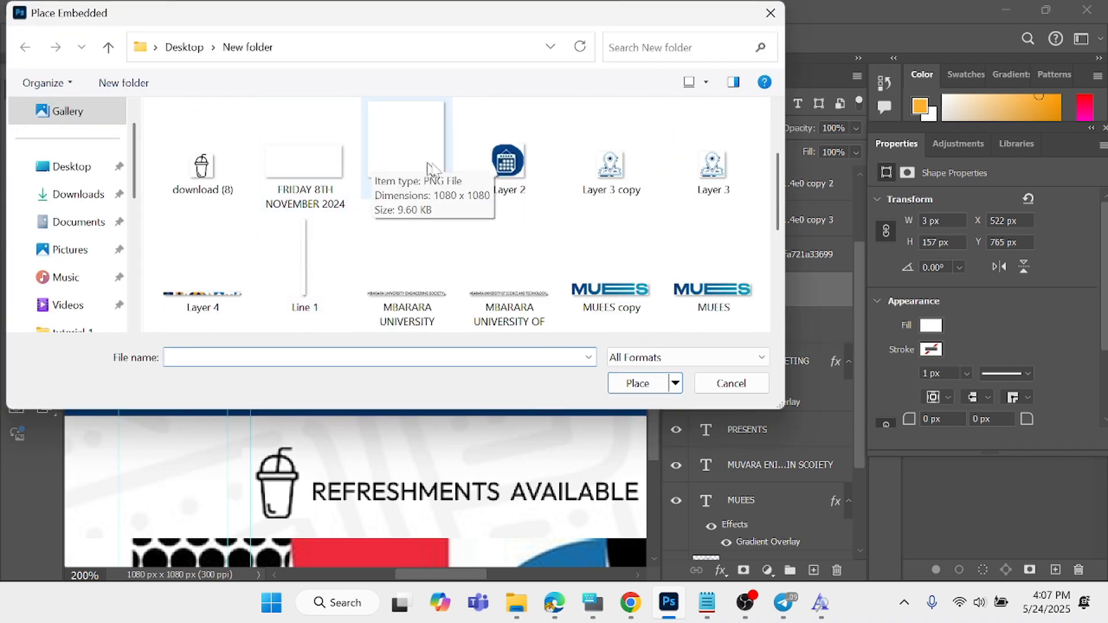
double_click(524, 315)
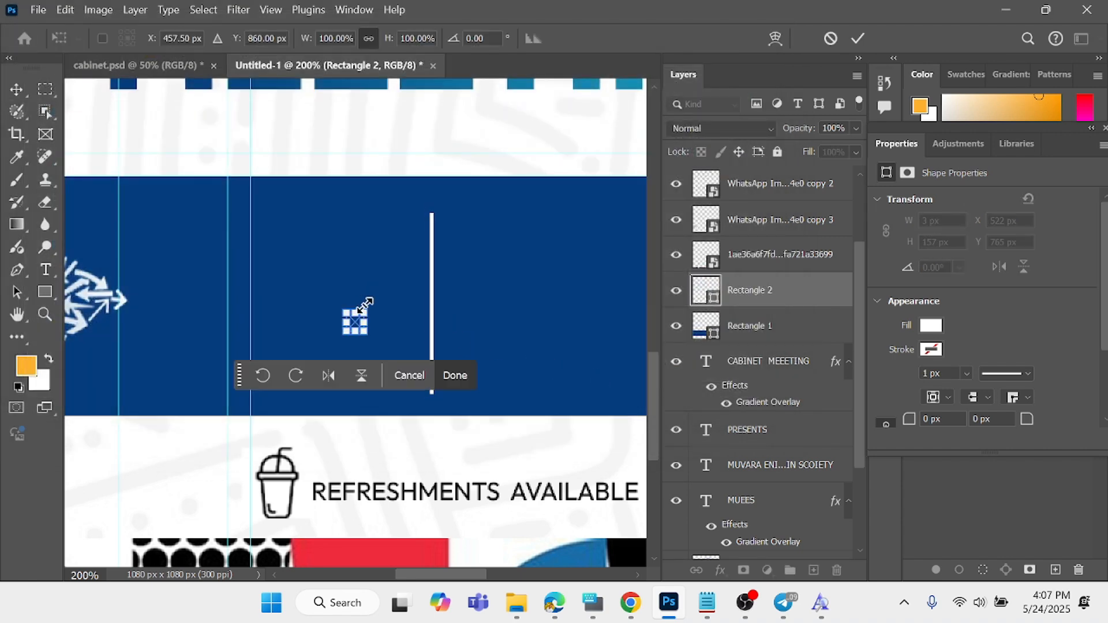
left_click_drag(366, 333, 324, 280)
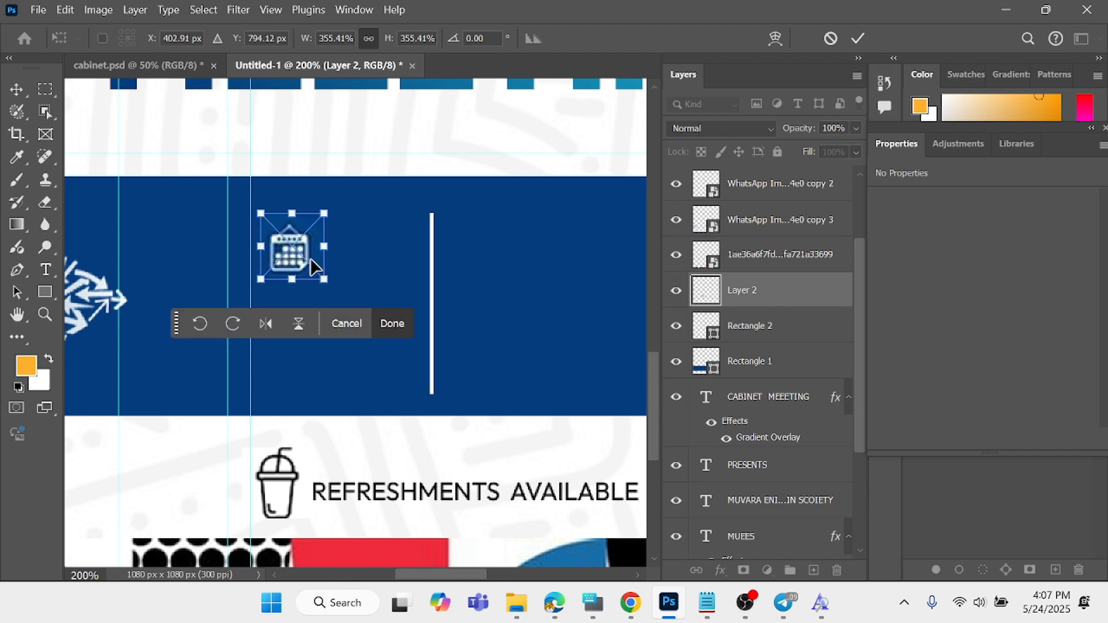
left_click(397, 332)
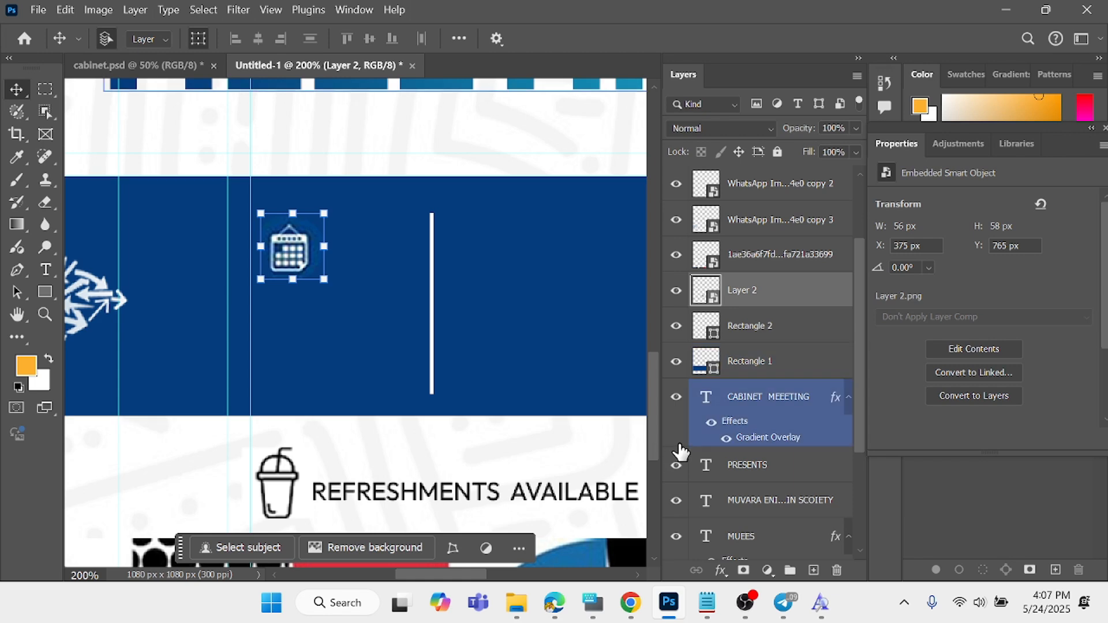
- Place the embedded location-pin image "Layer 3 copy" right of the divider, enlarged to about 43 × 43 px, and nudge it 1 px left
left_click(37, 9)
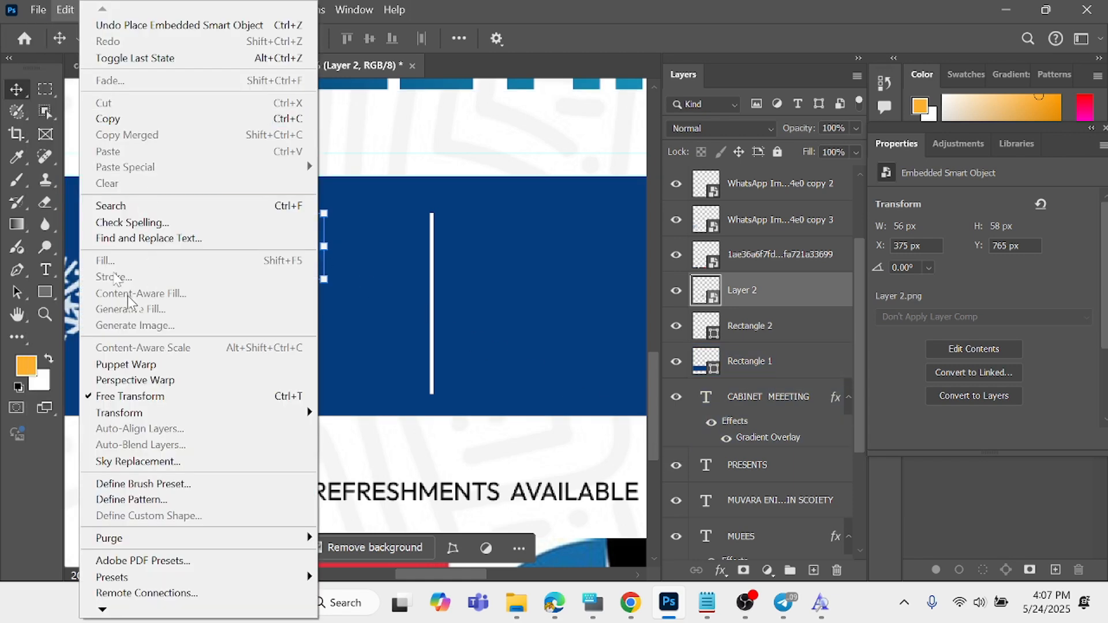
left_click(115, 323)
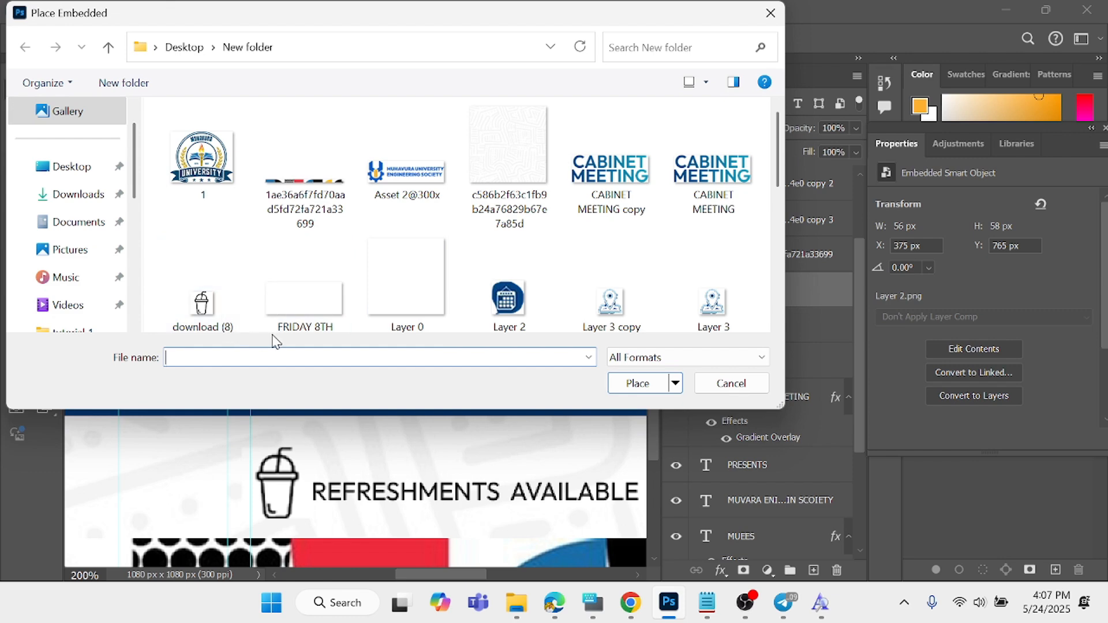
left_click(653, 318)
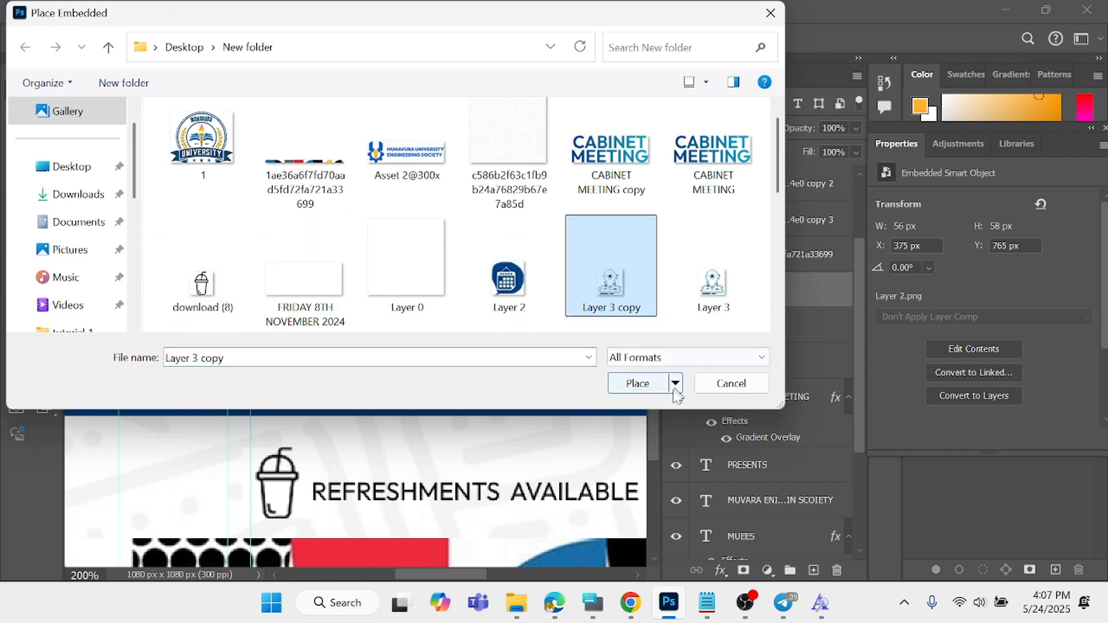
left_click(637, 382)
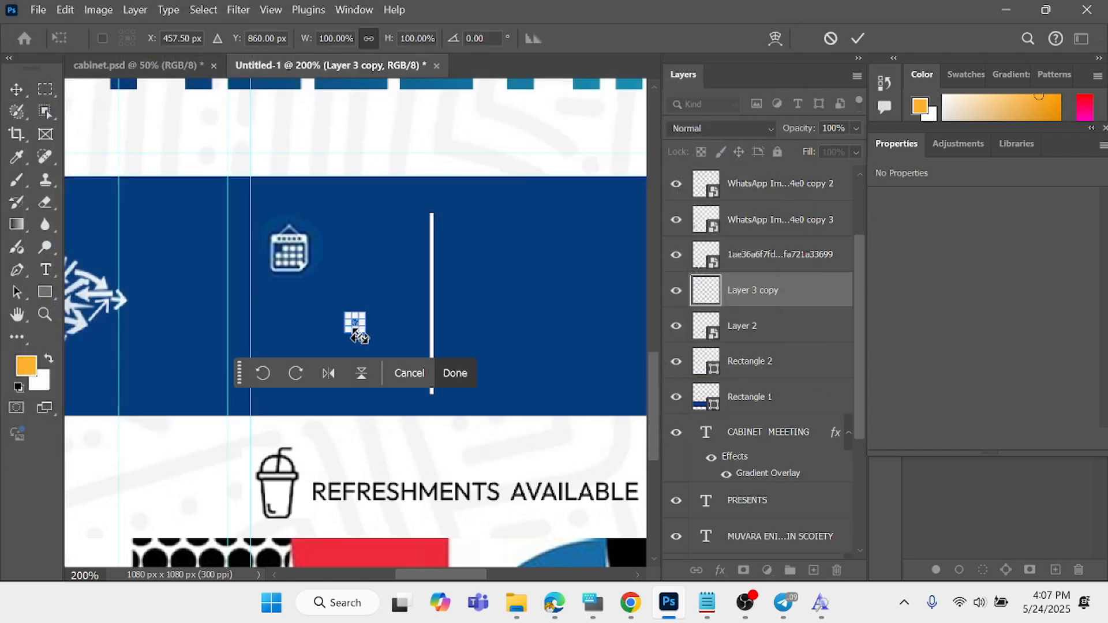
left_click_drag(354, 322, 529, 271)
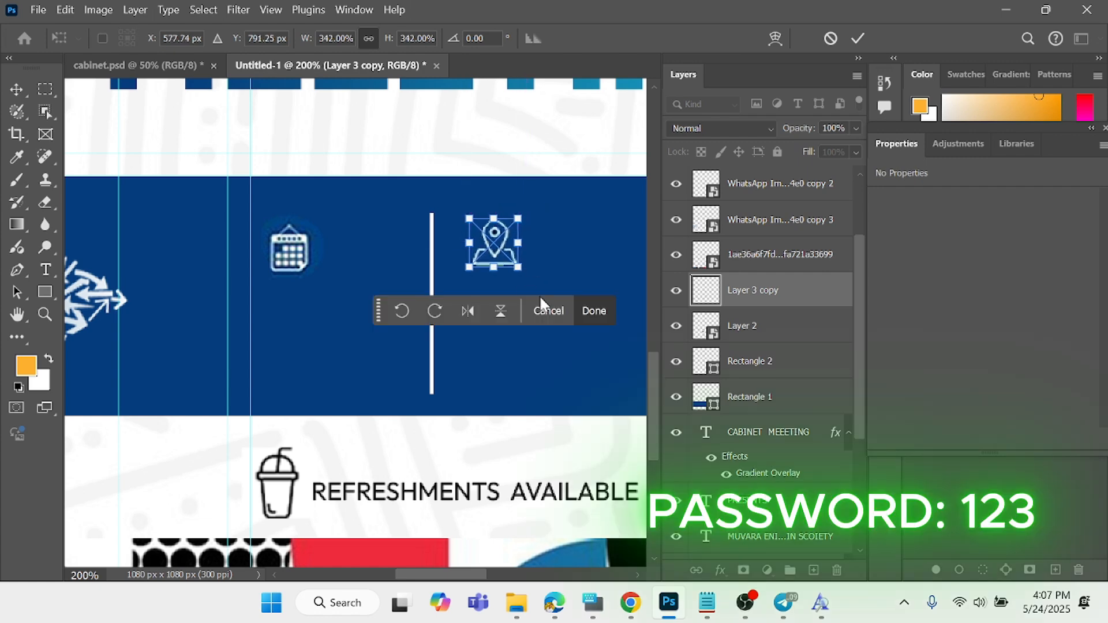
left_click(593, 311)
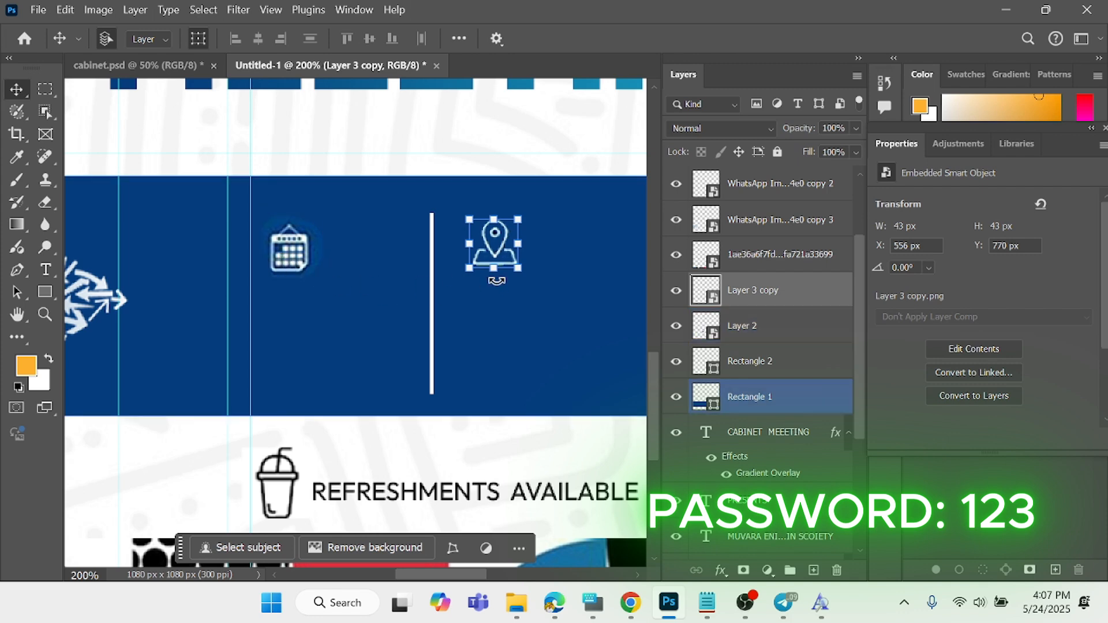
key("Left")
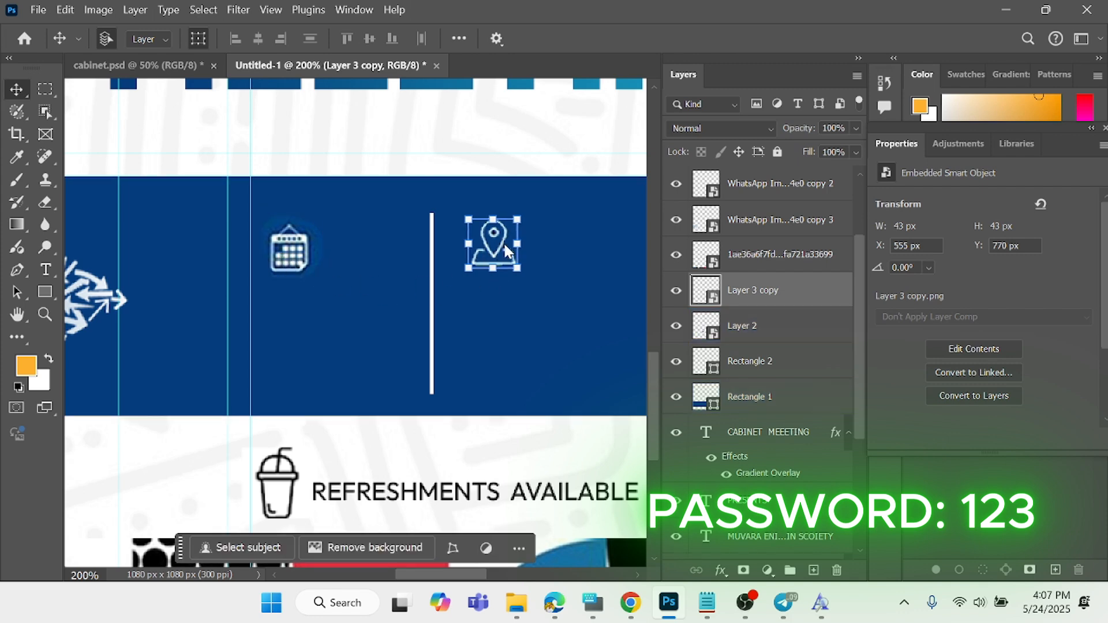
key("d")
key("x")
key("w")
left_click(20, 93)
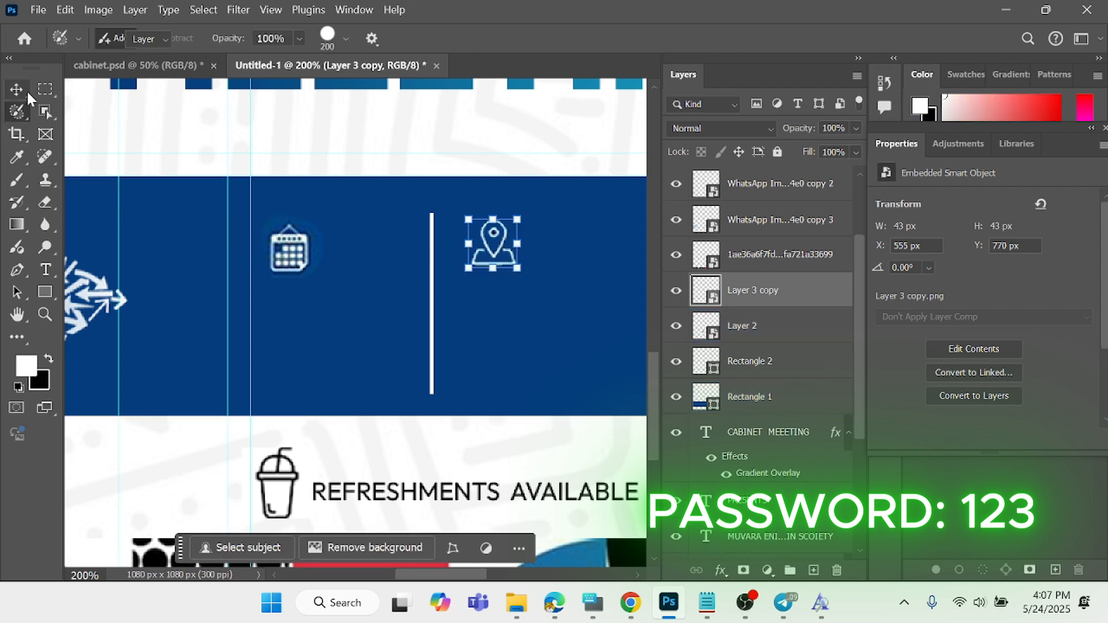
- Duplicate the blue band and the calendar icon in place
left_click(485, 246)
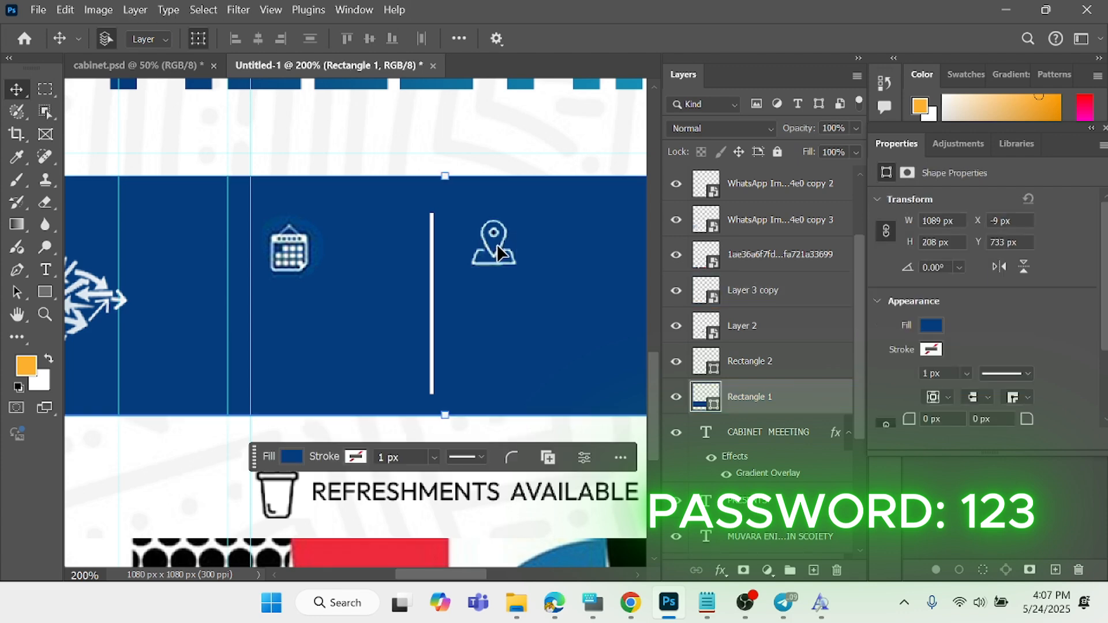
key("ctrl+j")
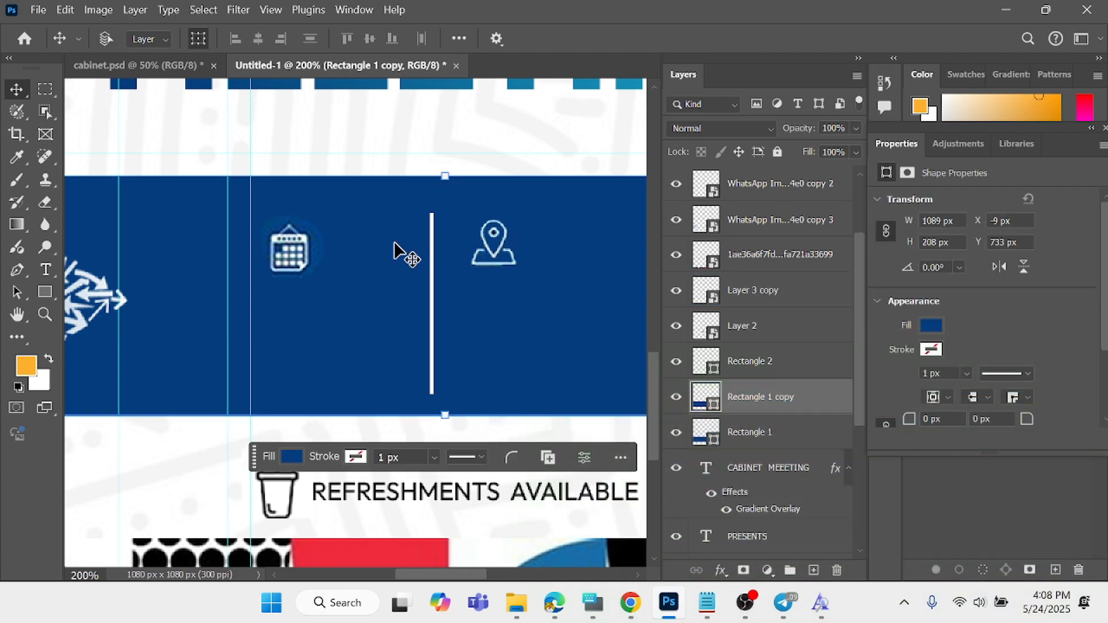
left_click(284, 238, "ctrl")
key("ctrl+j")
scroll(334, 329, "up", 3)
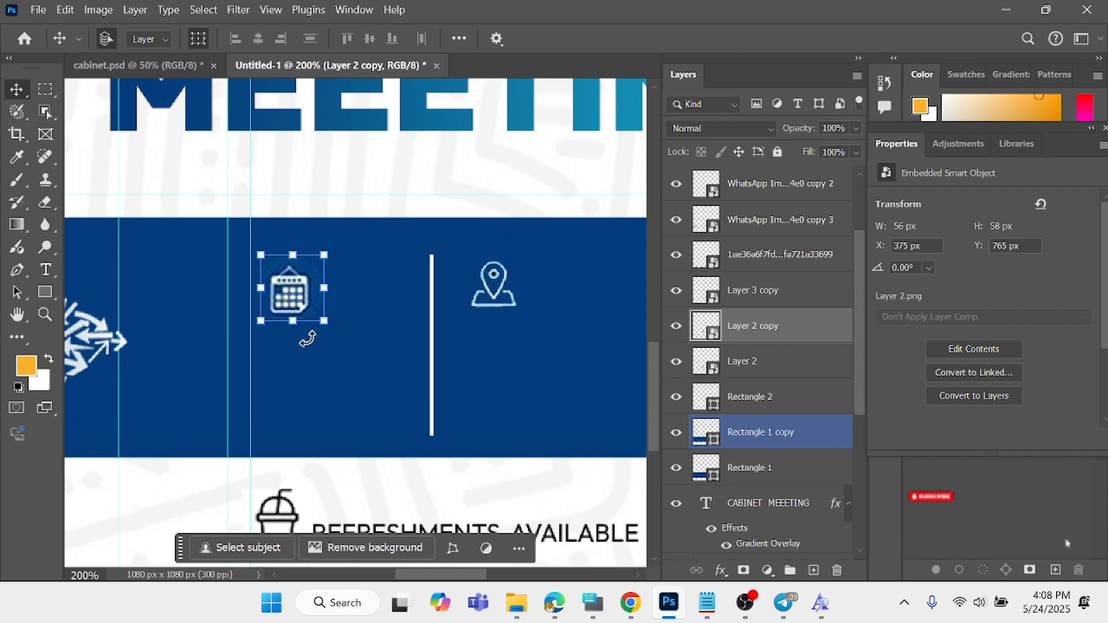
left_click(497, 338, "ctrl")
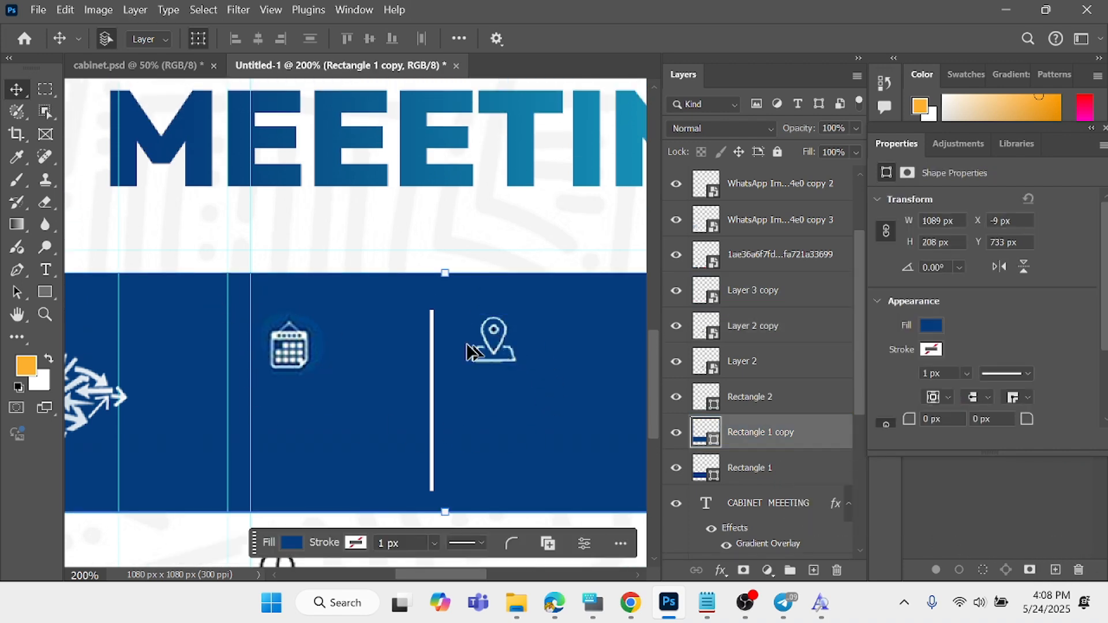
left_click(45, 271)
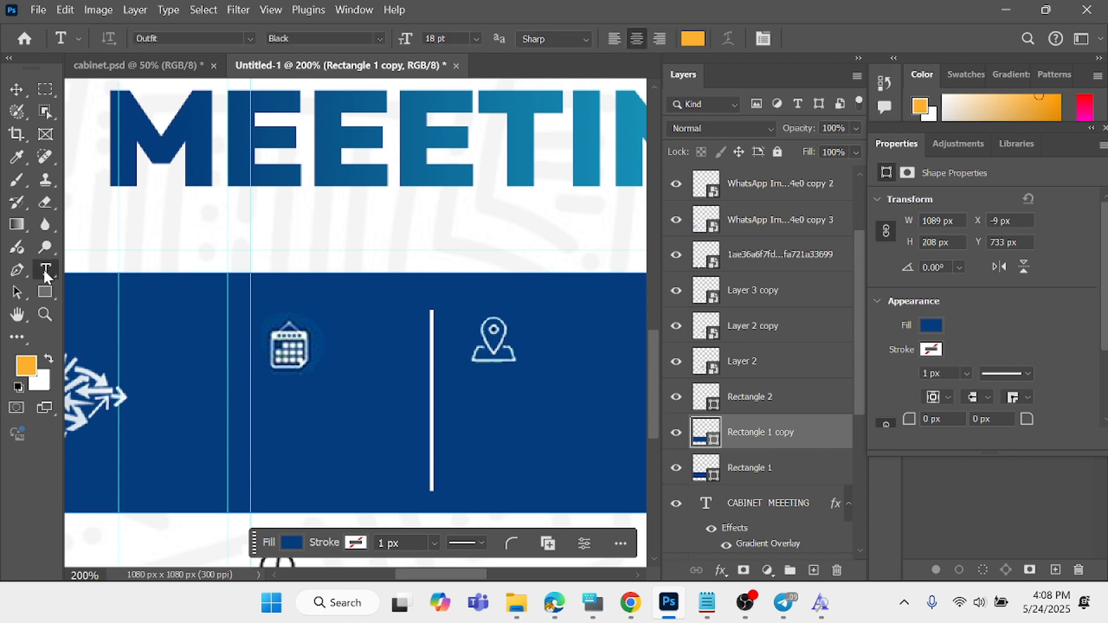
left_click(281, 395)
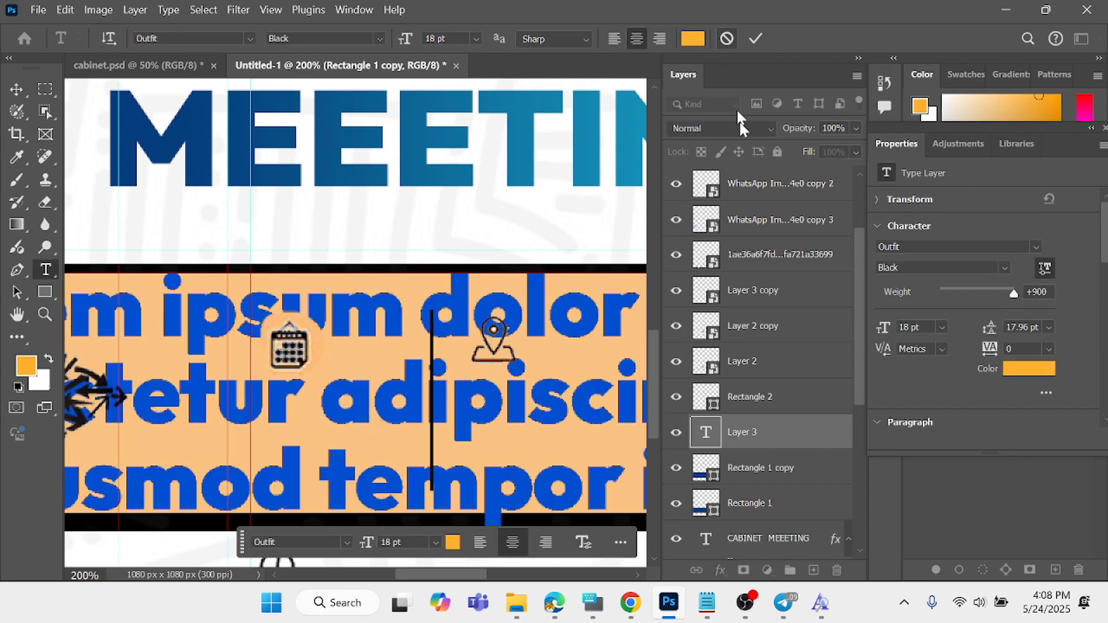
key("ctrl+z")
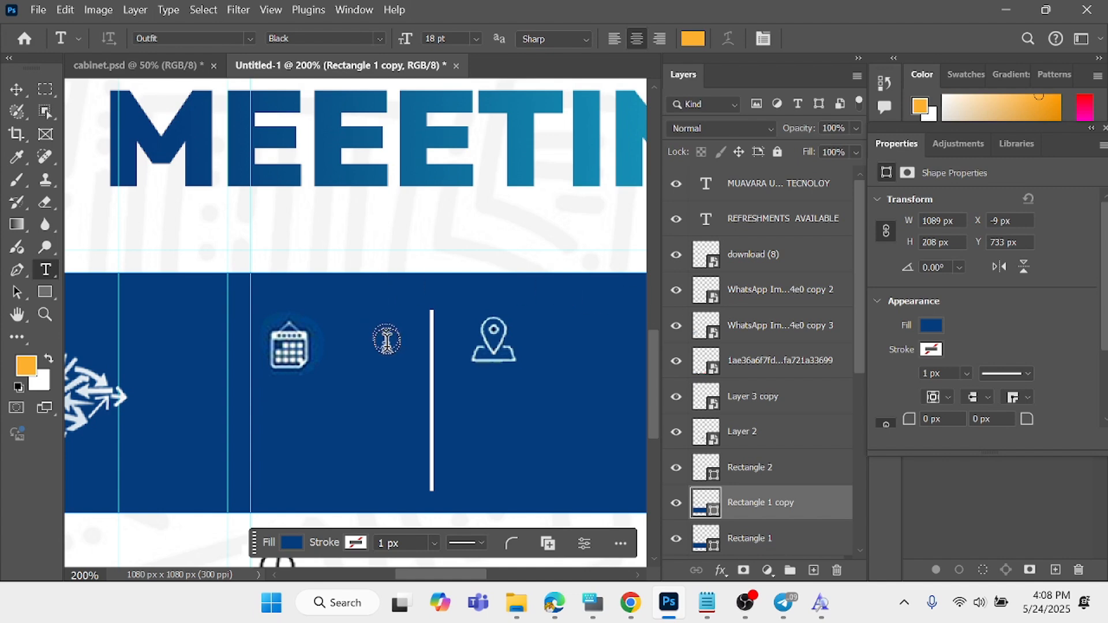
- Add a text layer above all other layers reading "FRIDAY", "22ND MAY" and "2025" on three lines, starting near the calendar icon
left_click(16, 91)
scroll(404, 346, "up", 1)
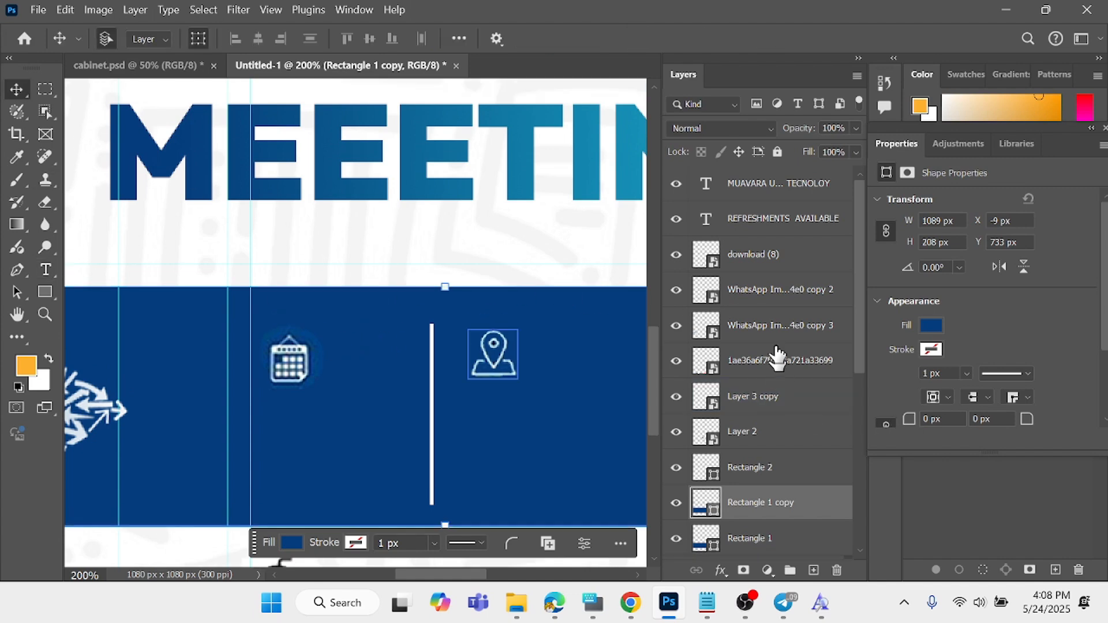
left_click(771, 187)
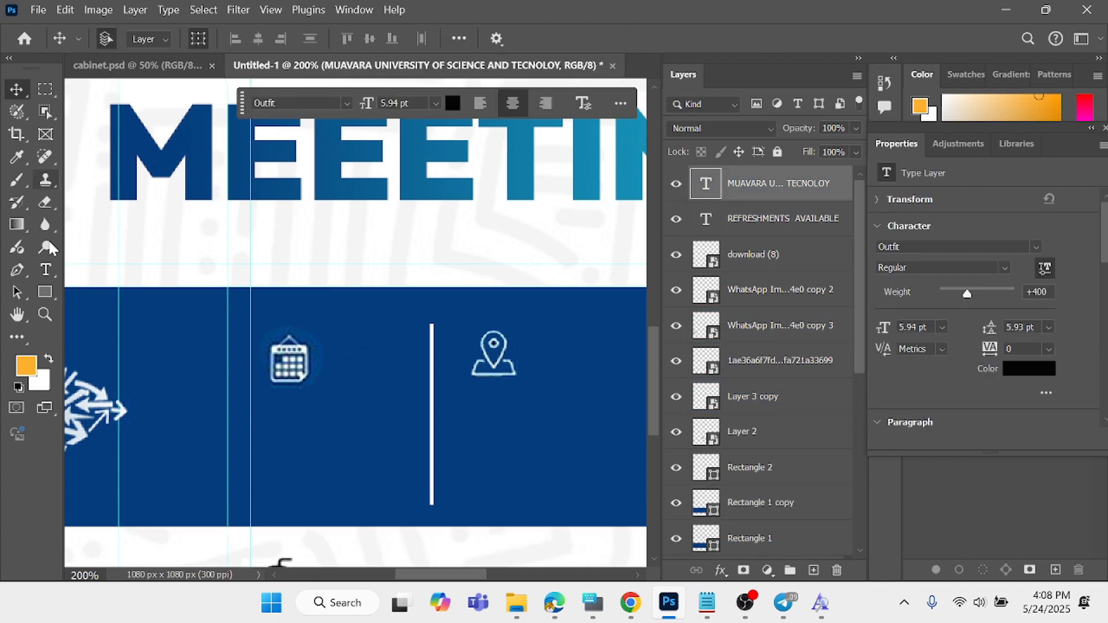
key("t")
left_click(281, 413)
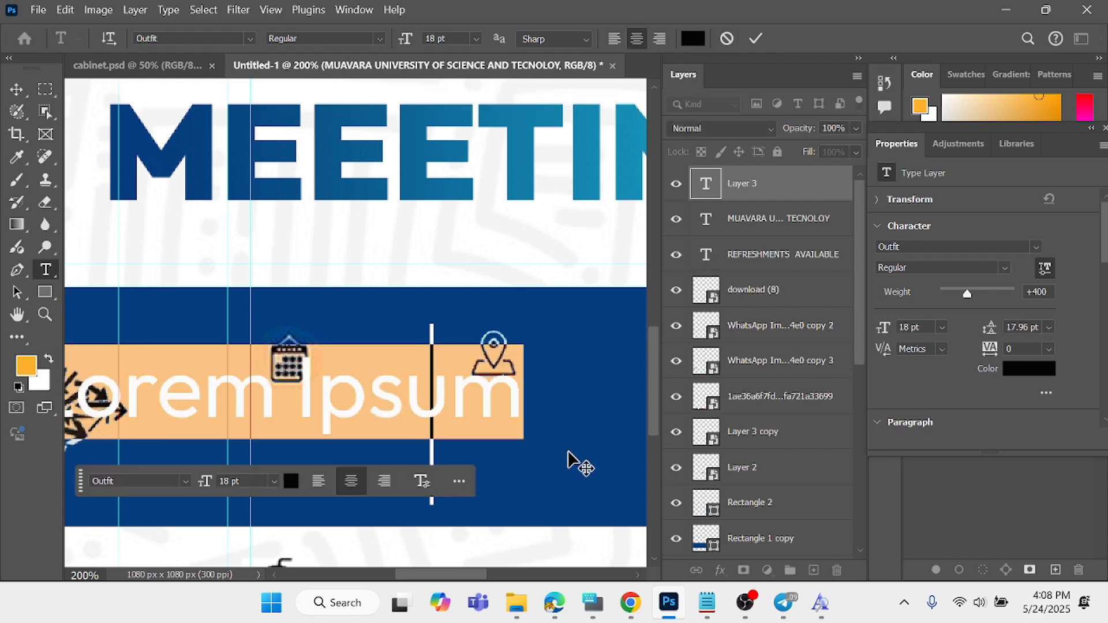
type("FRI")
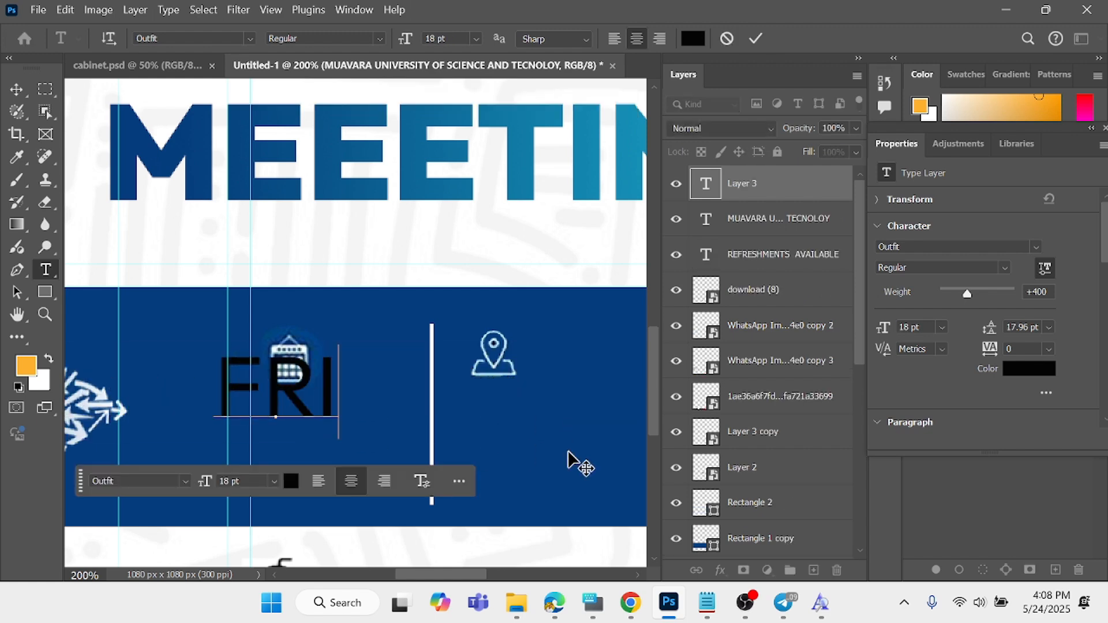
type("DAY")
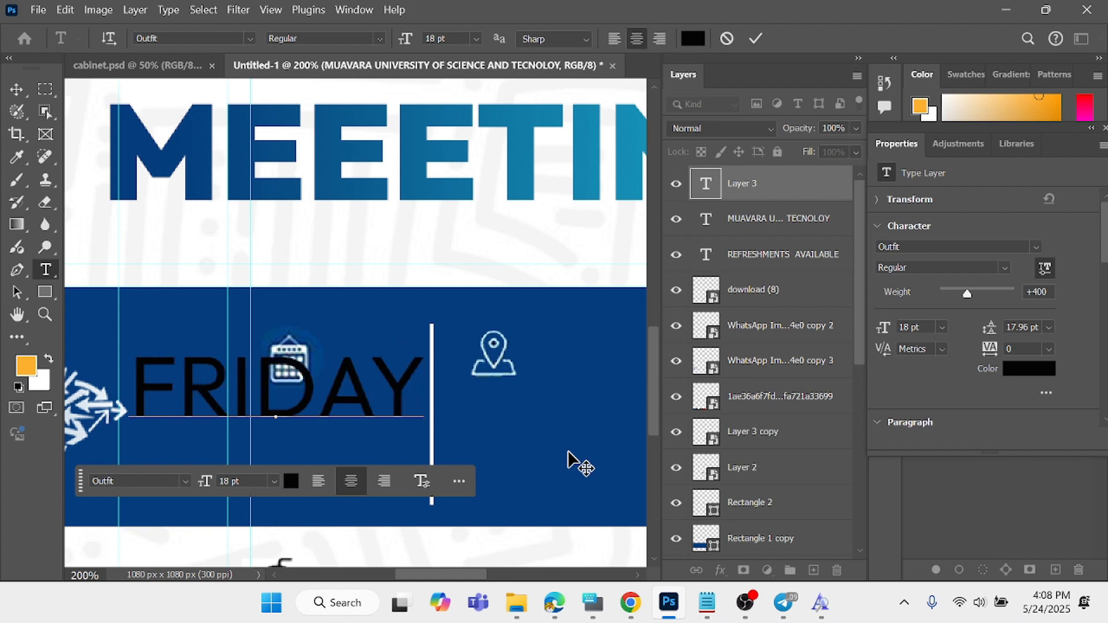
type("22ND")
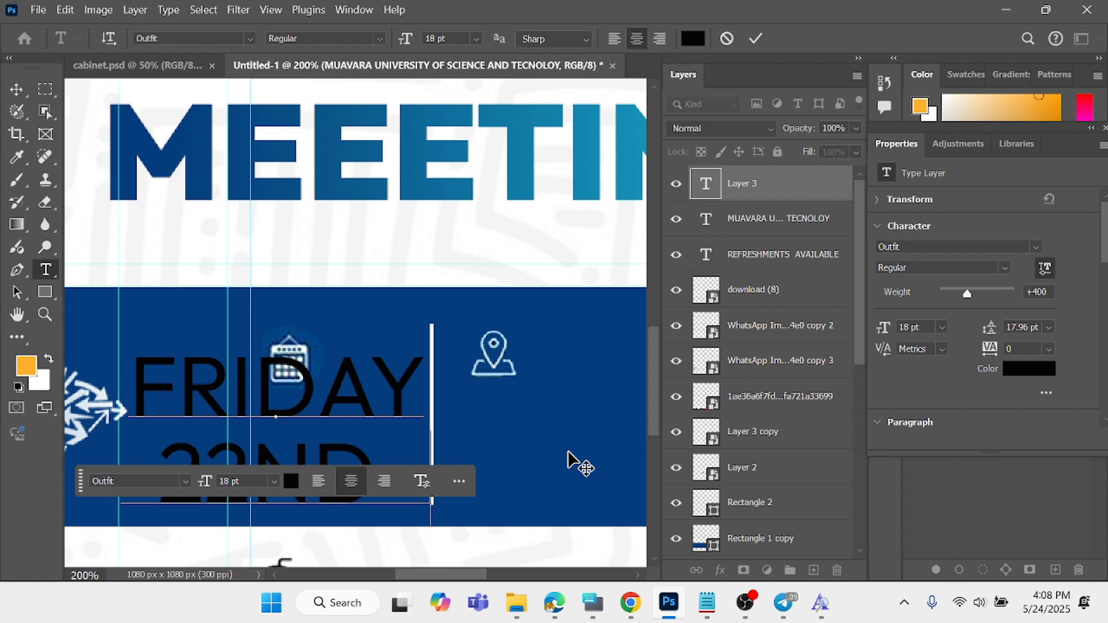
type(" MAY")
type("2")
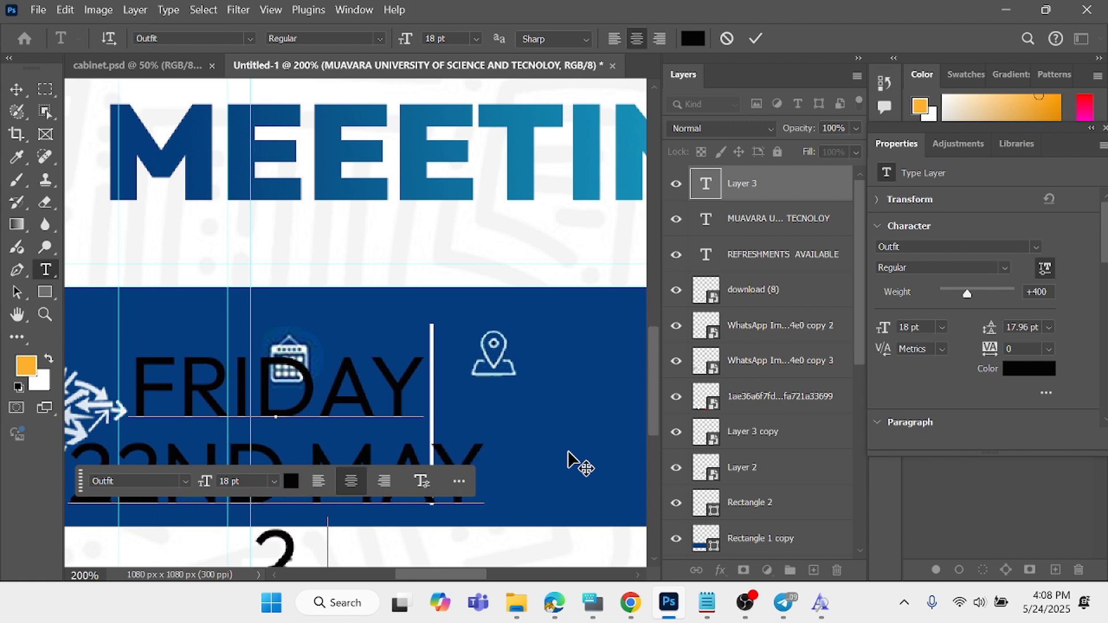
type("025")
- Colour the whole date text white, left-align it, and commit the text edit
key("ctrl+a")
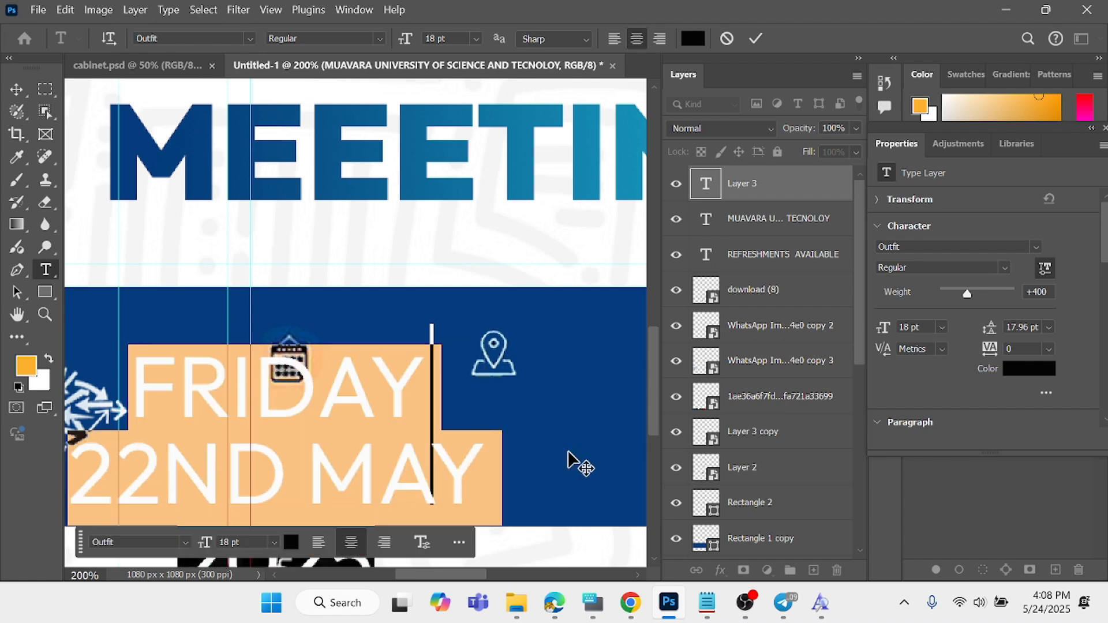
left_click(692, 38)
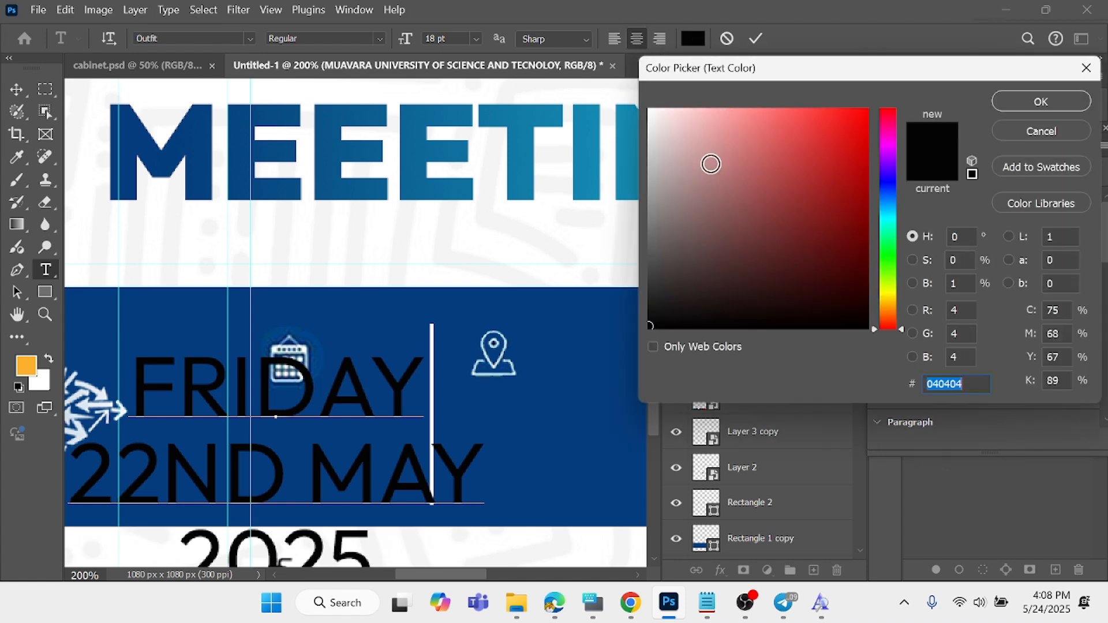
mouse_move(644, 108)
left_mouse_down()
mouse_move(700, 148)
mouse_move(647, 108)
left_mouse_up()
left_click(1058, 101)
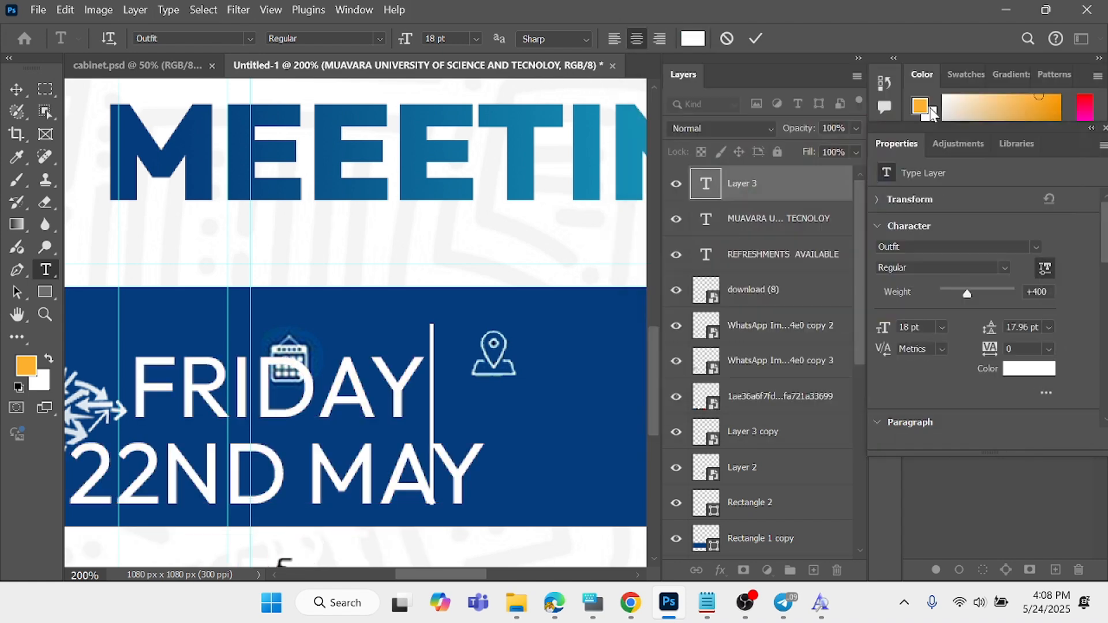
left_click(614, 38)
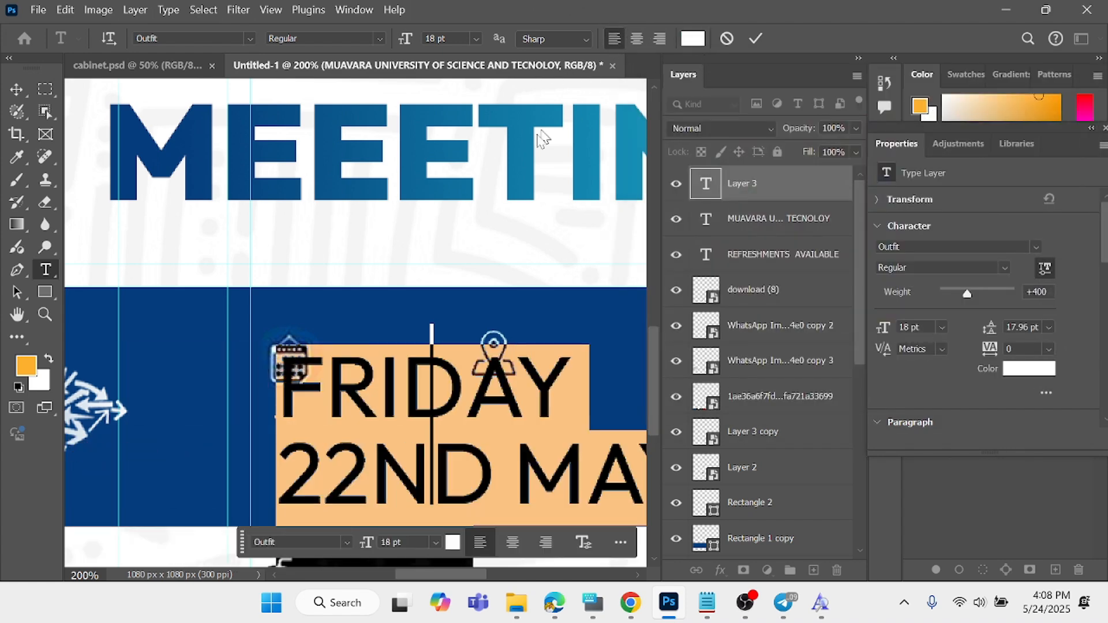
left_click(752, 38)
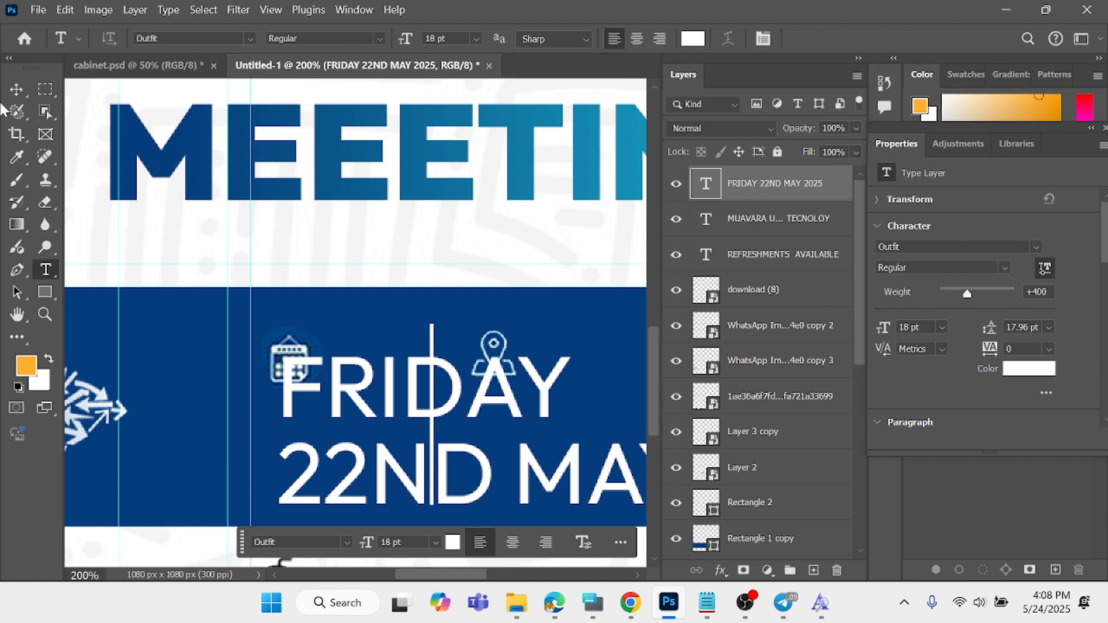
- Scale the date text to about 33% (5.91 pt), place it directly below the calendar icon left of the divider, and commit the transform
left_click(16, 89)
left_click_drag(318, 390, 205, 213)
left_click_drag(577, 412, 408, 445)
left_click_drag(458, 515, 409, 477)
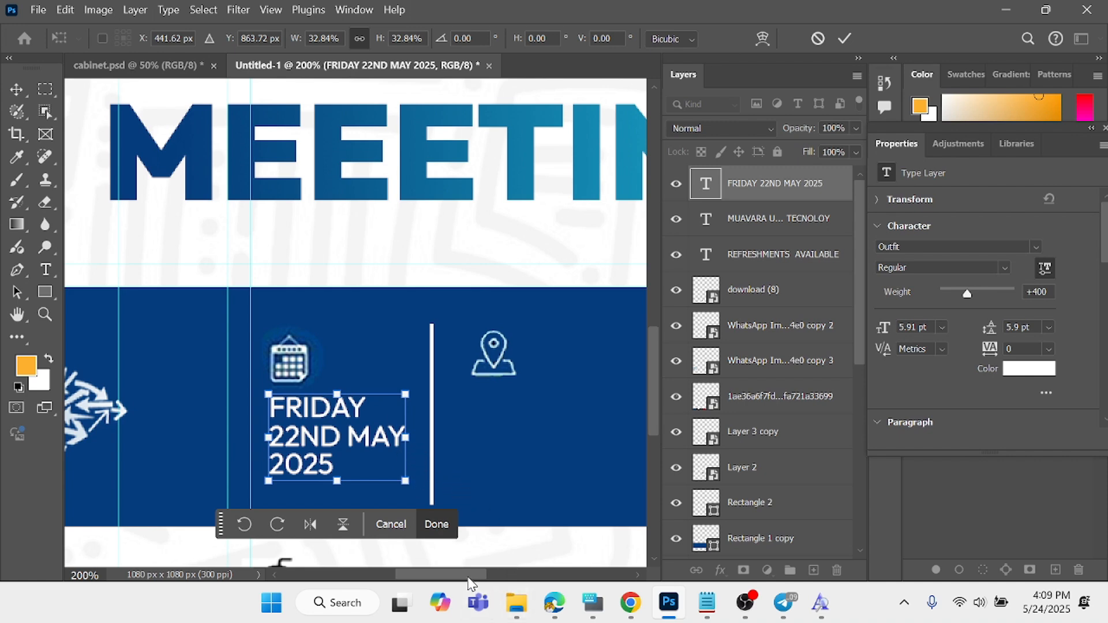
left_click_drag(469, 579, 483, 577)
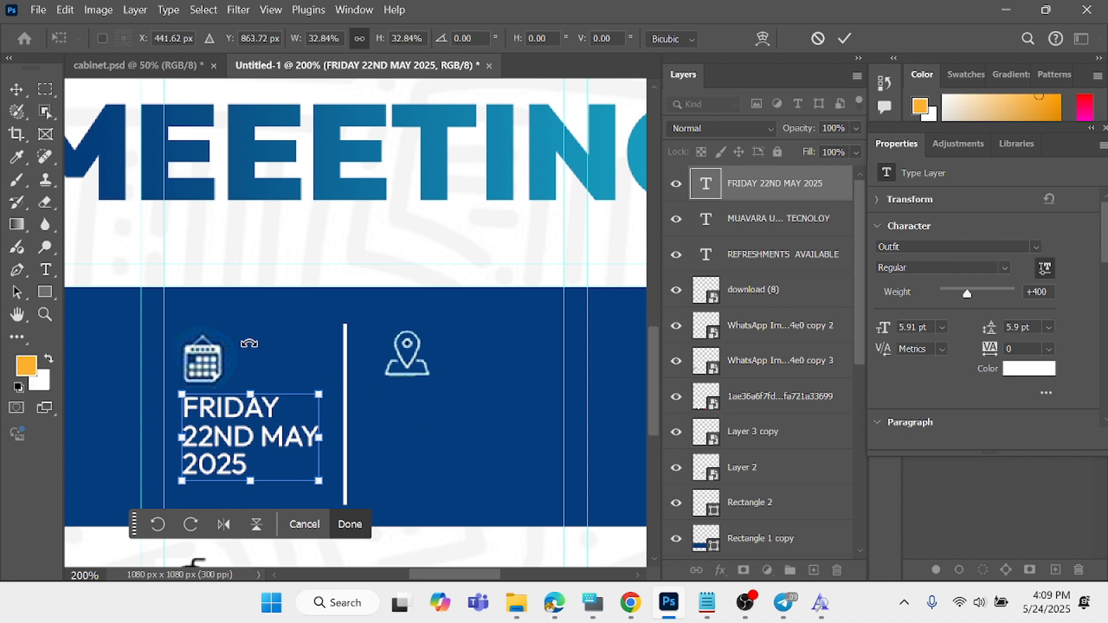
left_click(843, 37)
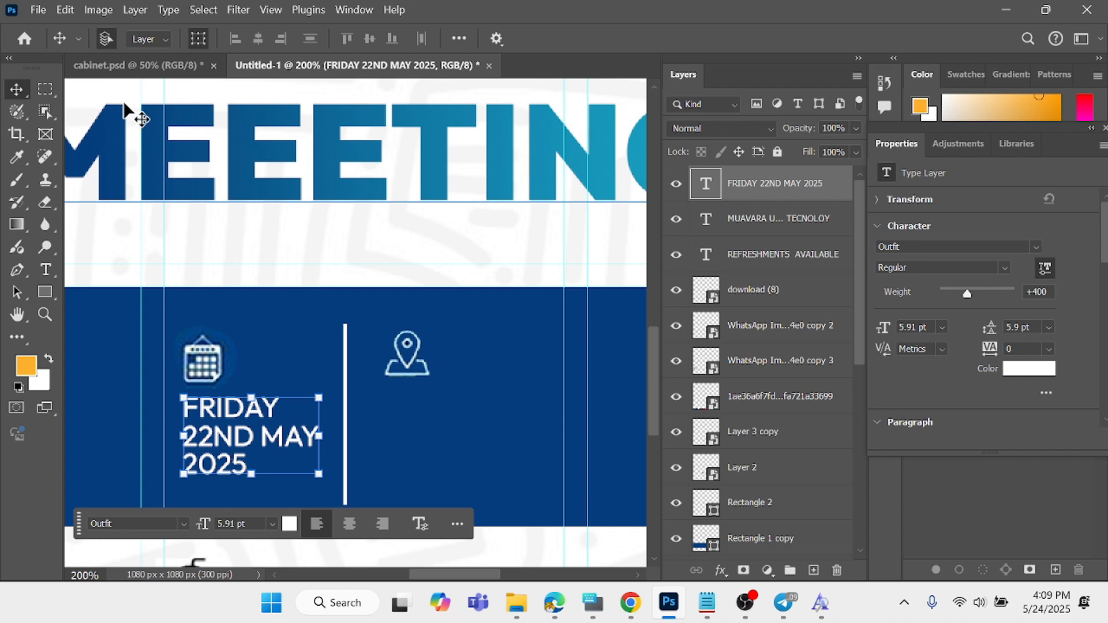
- Deselect the date text and examine its size and placement within the whole flyer and the blue band
key("ctrl+minus")
key("ctrl+minus")
key("ctrl+minus")
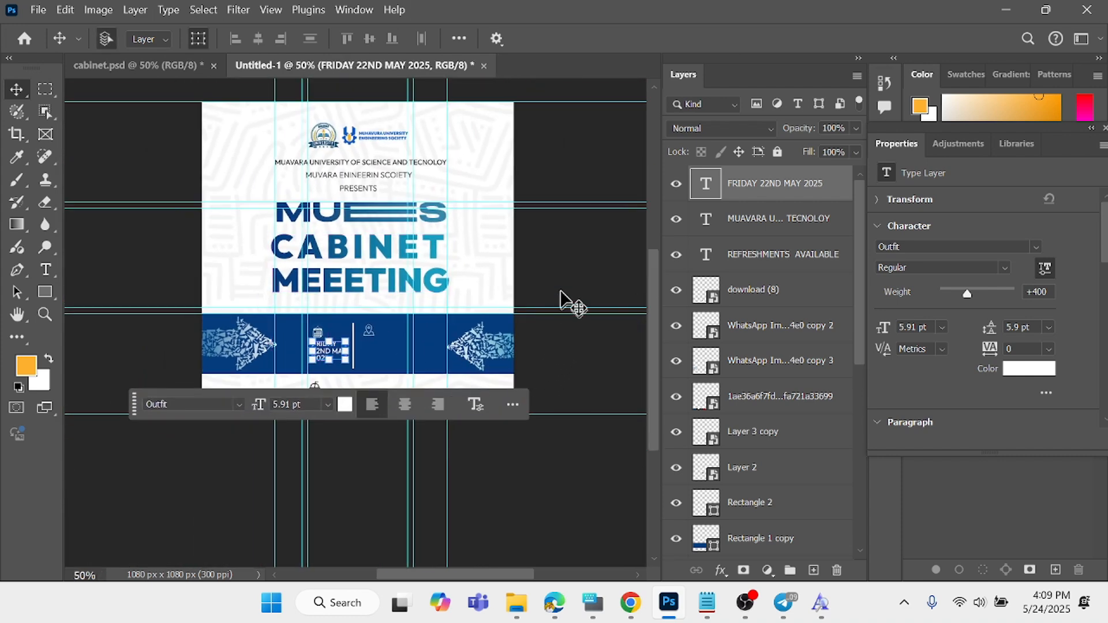
left_click(550, 265)
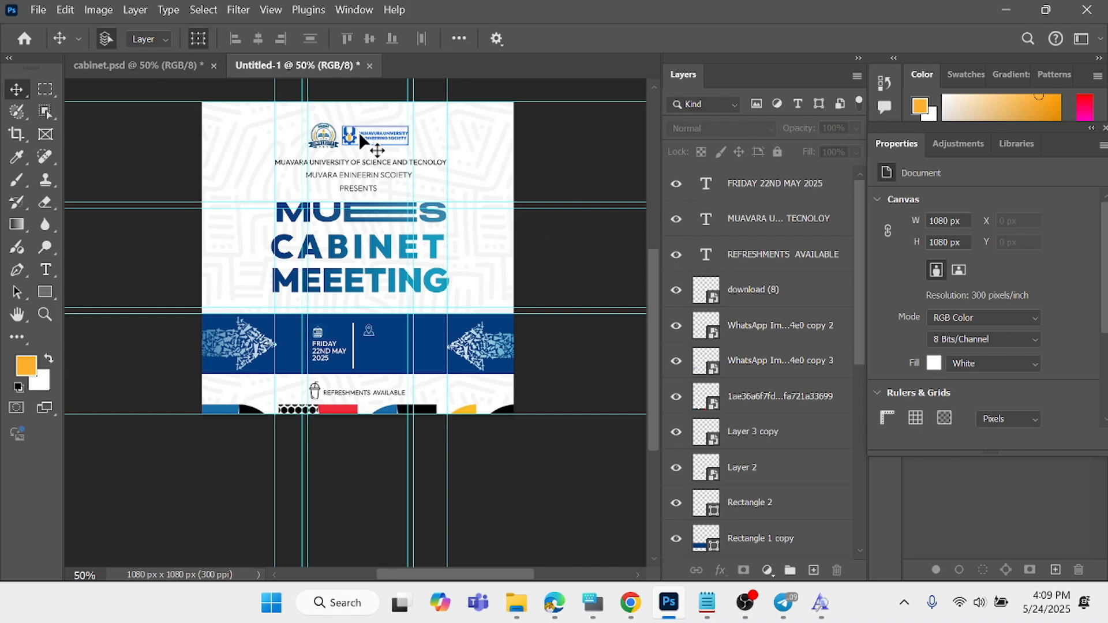
key("ctrl+plus")
key("ctrl+plus")
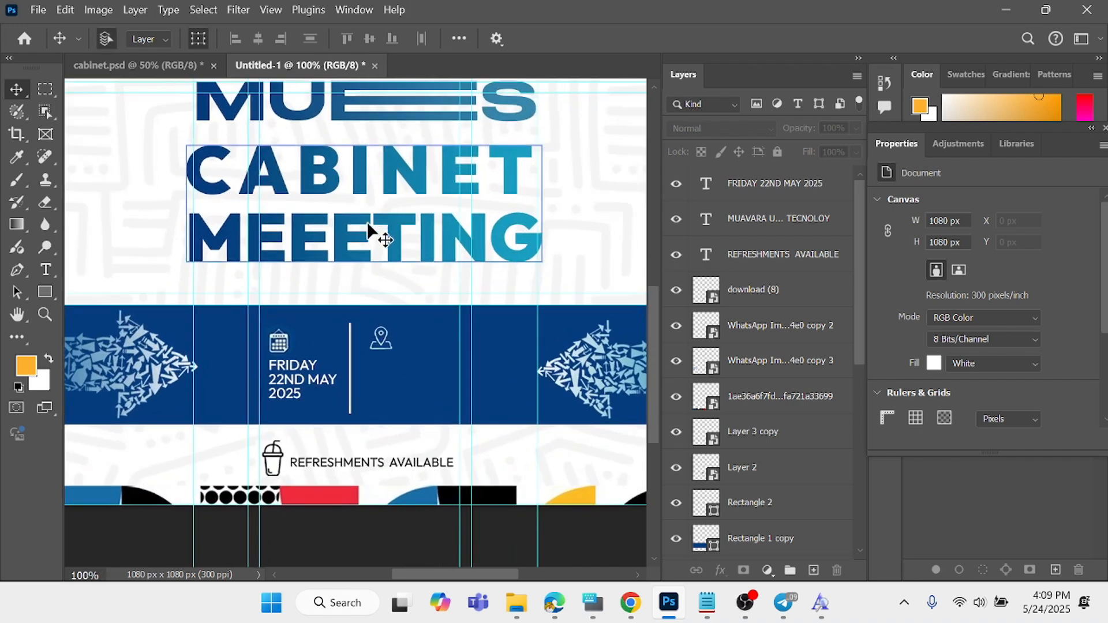
scroll(371, 265, "up", 1)
scroll(371, 265, "down", 4)
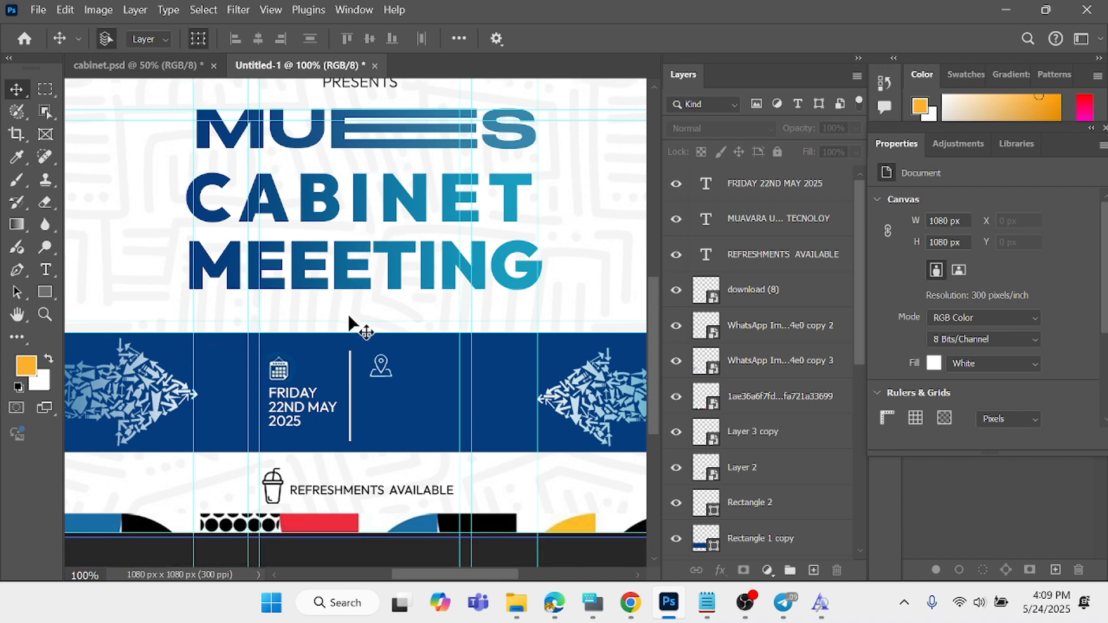
left_click(345, 329)
scroll(306, 306, "down", 1)
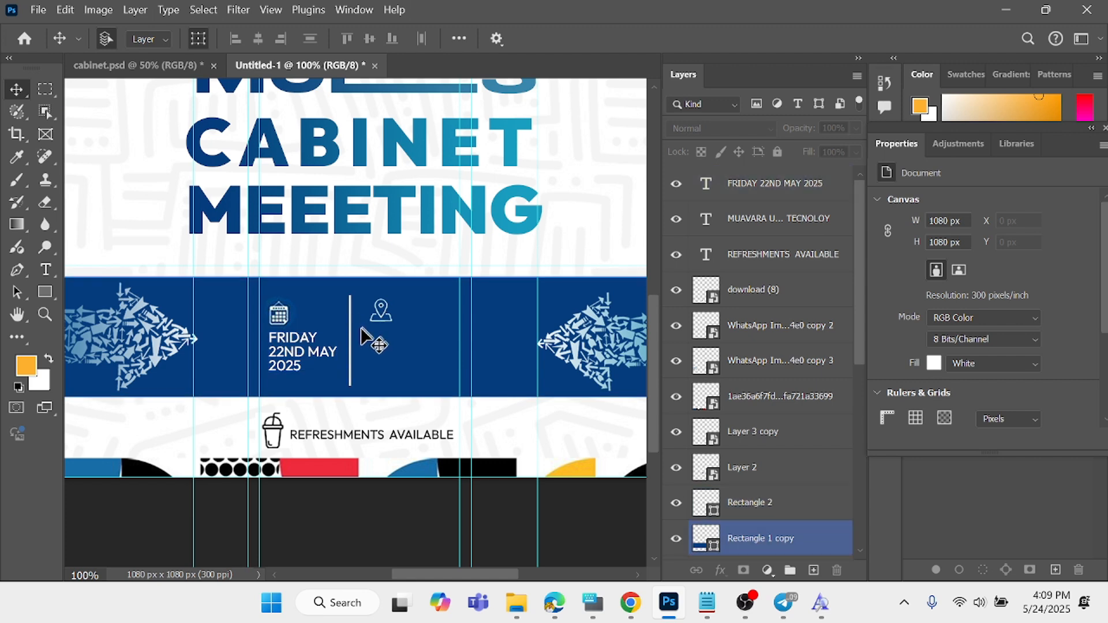
- Add a left-aligned white text layer reading "LEFT" and "AUDITORIUM" on two lines, starting by the location-pin icon
left_click(47, 270)
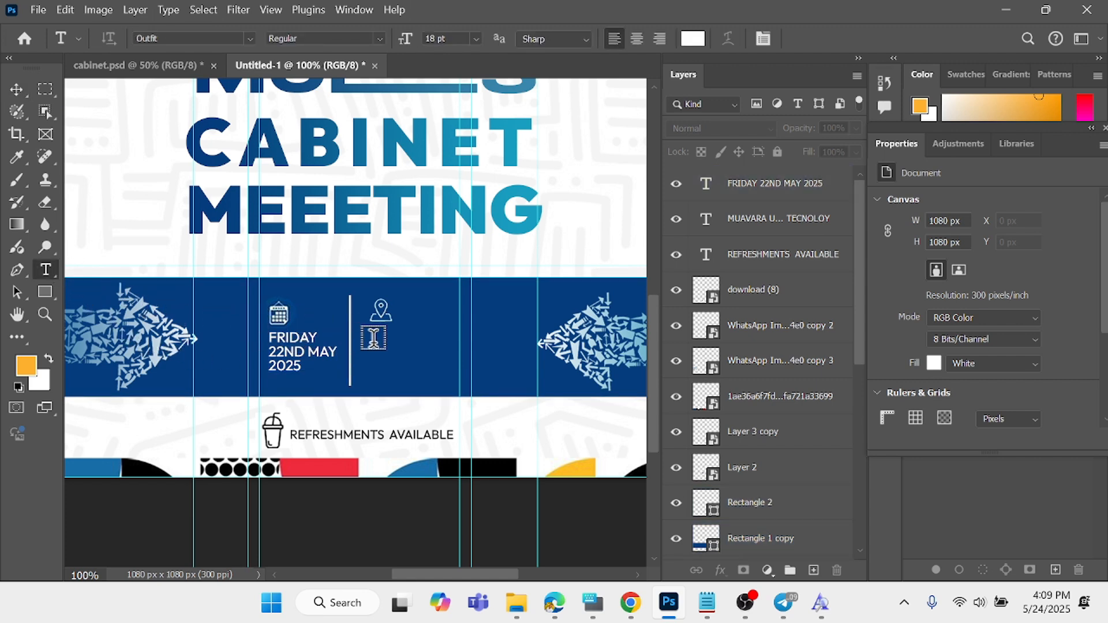
left_click(371, 342)
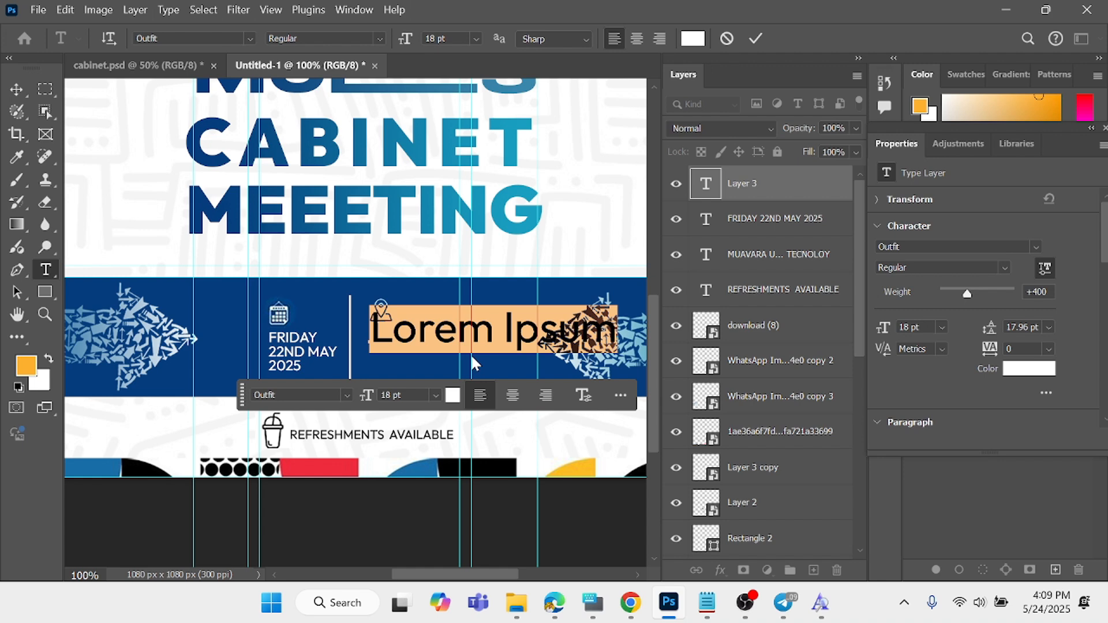
type("R")
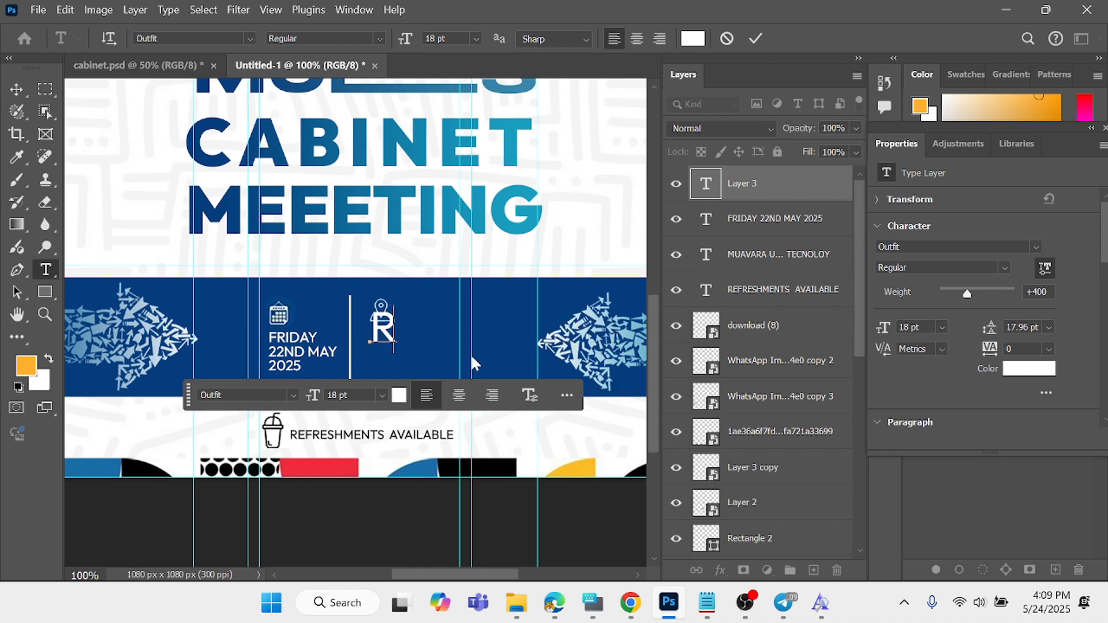
type("LEFT")
key("Return")
type("A")
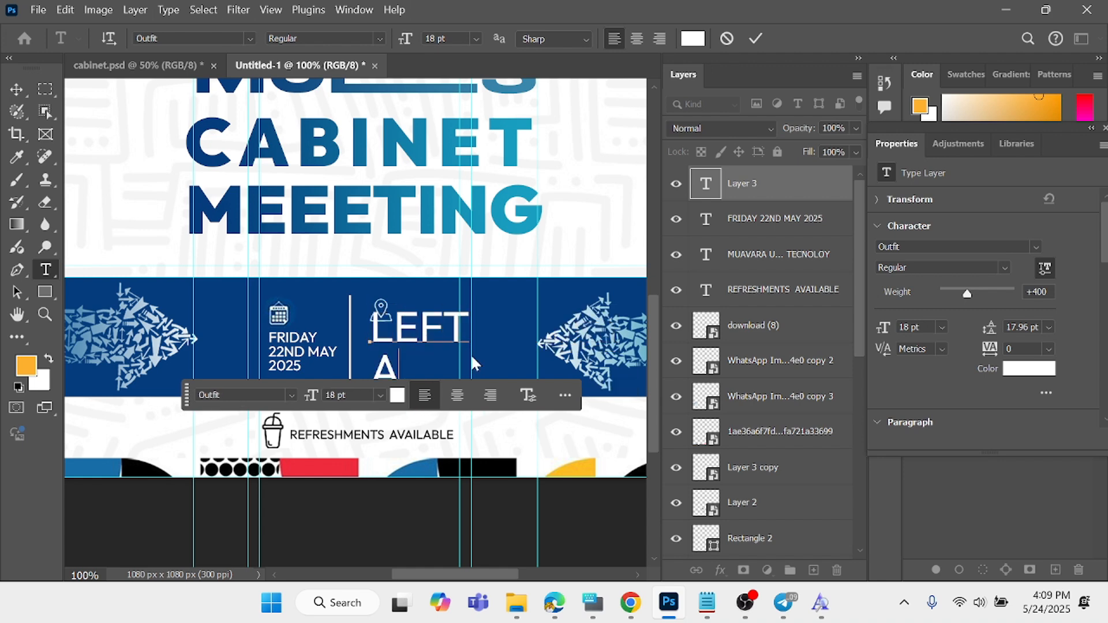
type("UDITORIUM")
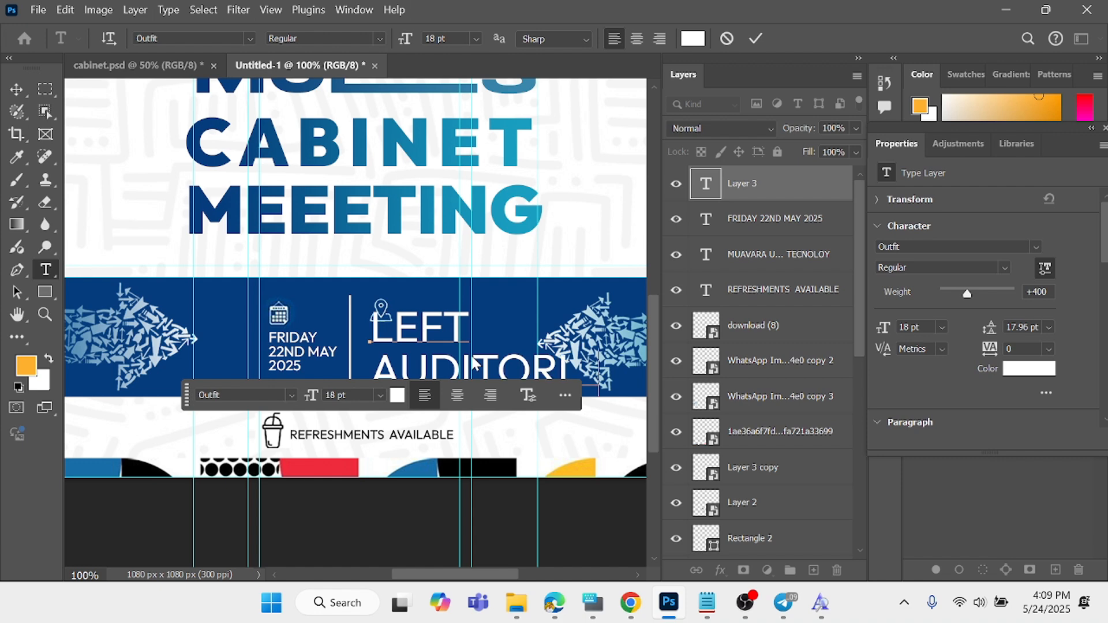
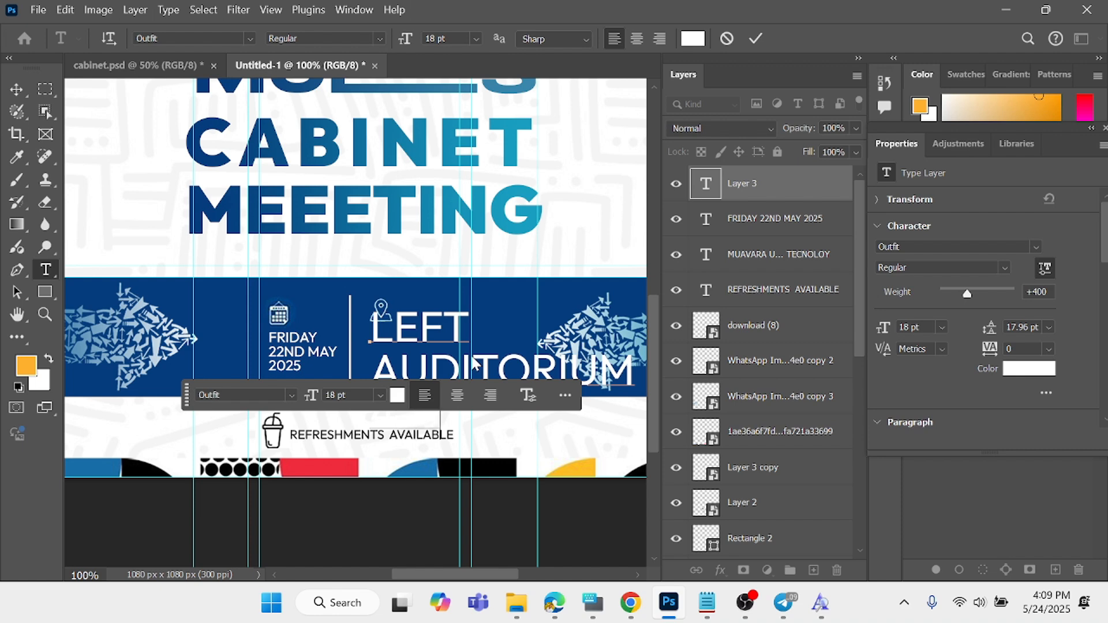
- Complete the venue text with a third line reading "4-6:00PM" and commit the text edit
type("00PM")
key("ctrl")
left_click(756, 38)
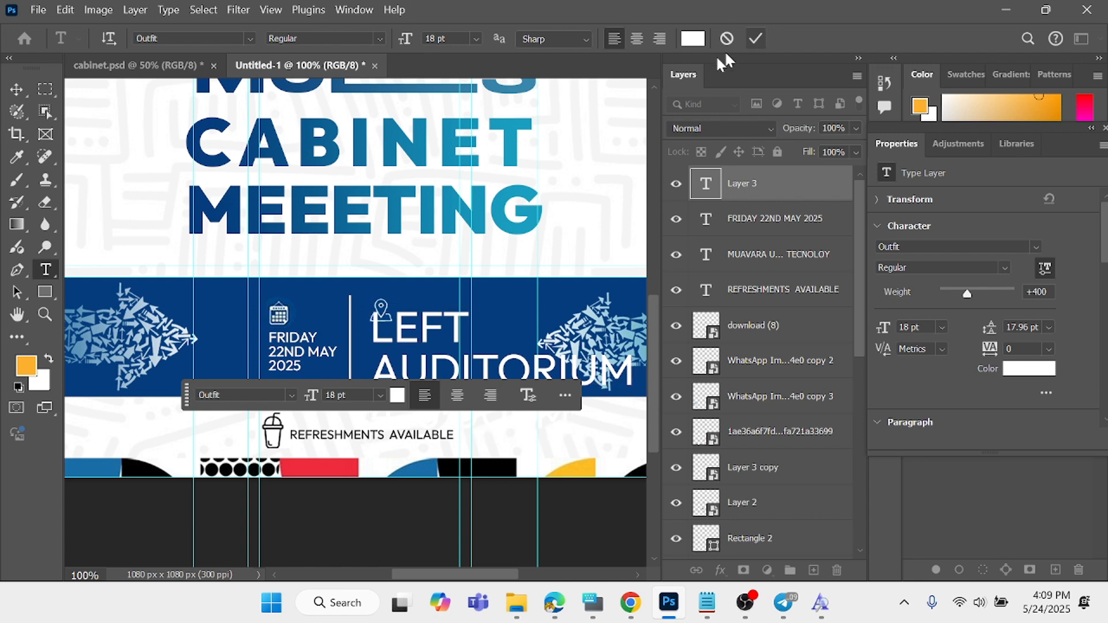
- Scale the venue and time text to about 28% (5.07 pt) and place it directly below the location-pin icon
left_click(17, 89)
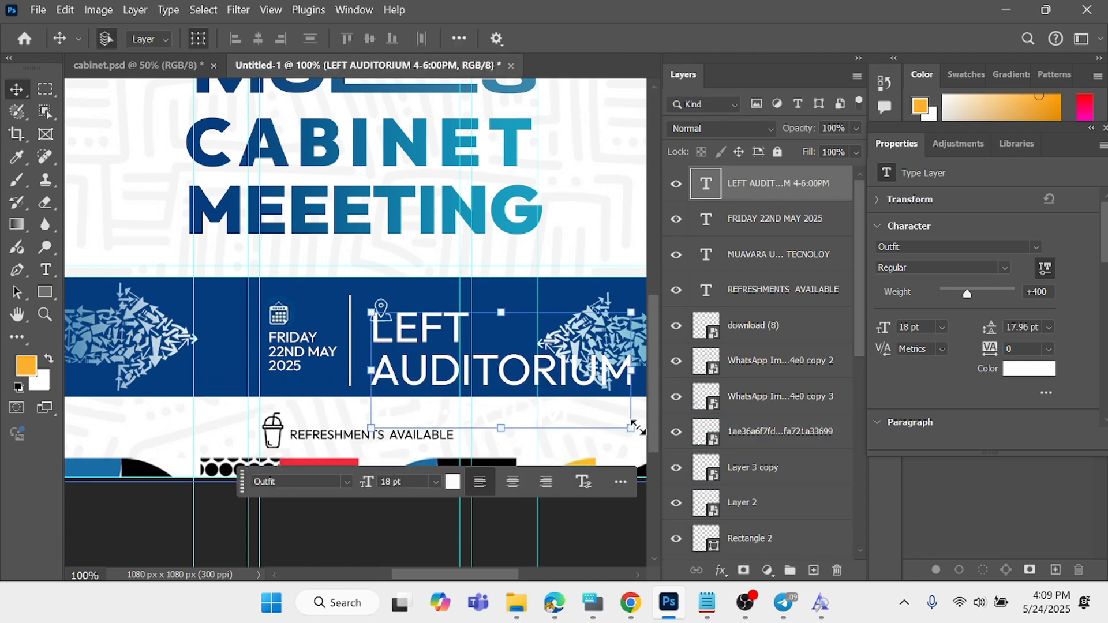
left_click_drag(633, 428, 417, 347)
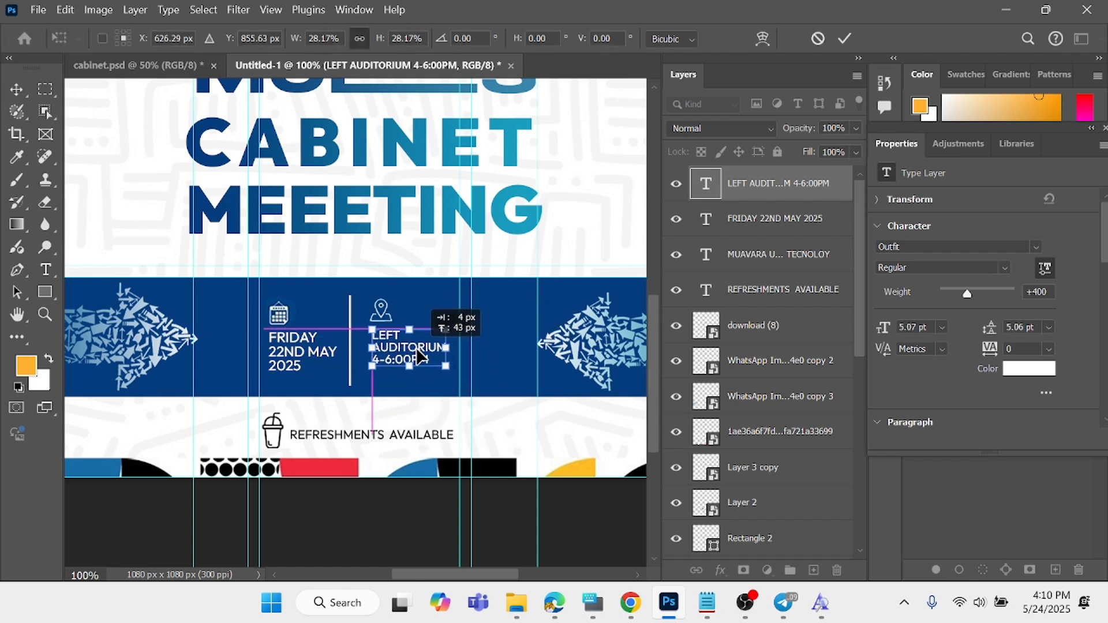